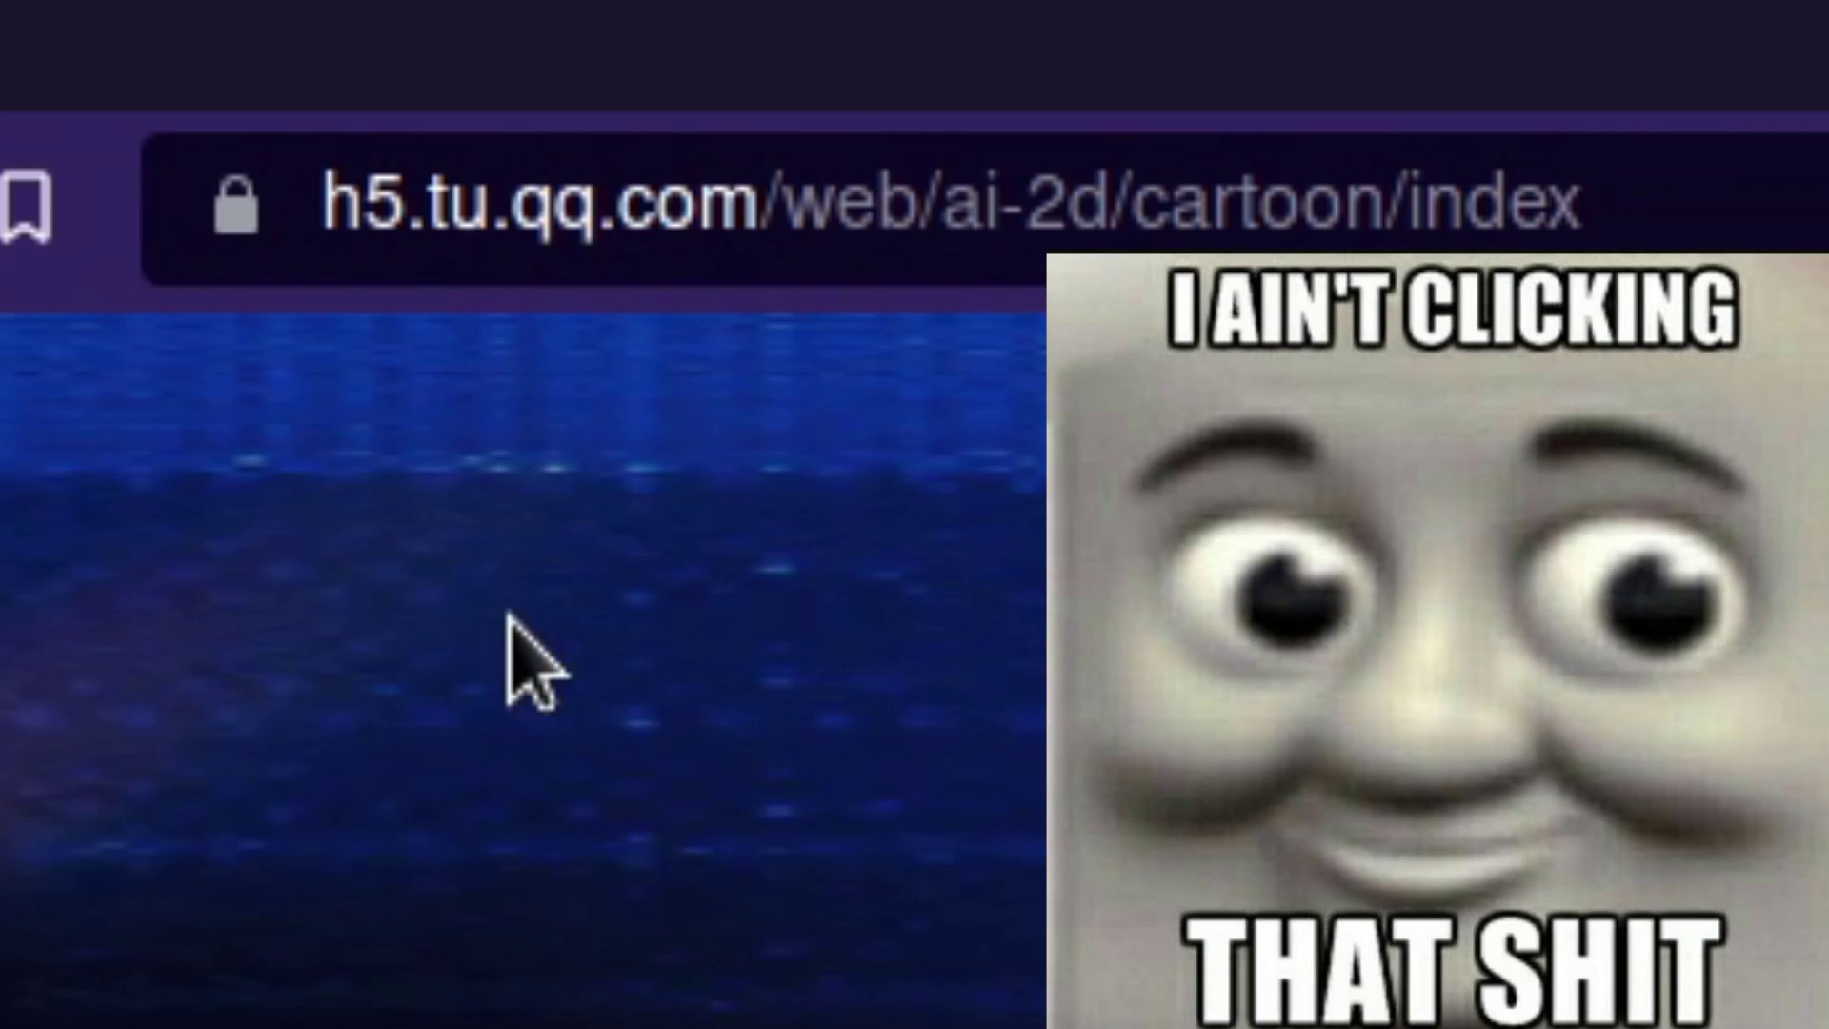
# Step: Check the h5.tu.qq.com/web/ai-2d/cartoon/index address and view the Different Dimension Me landing page in full screen
pyautogui.click(770, 240)
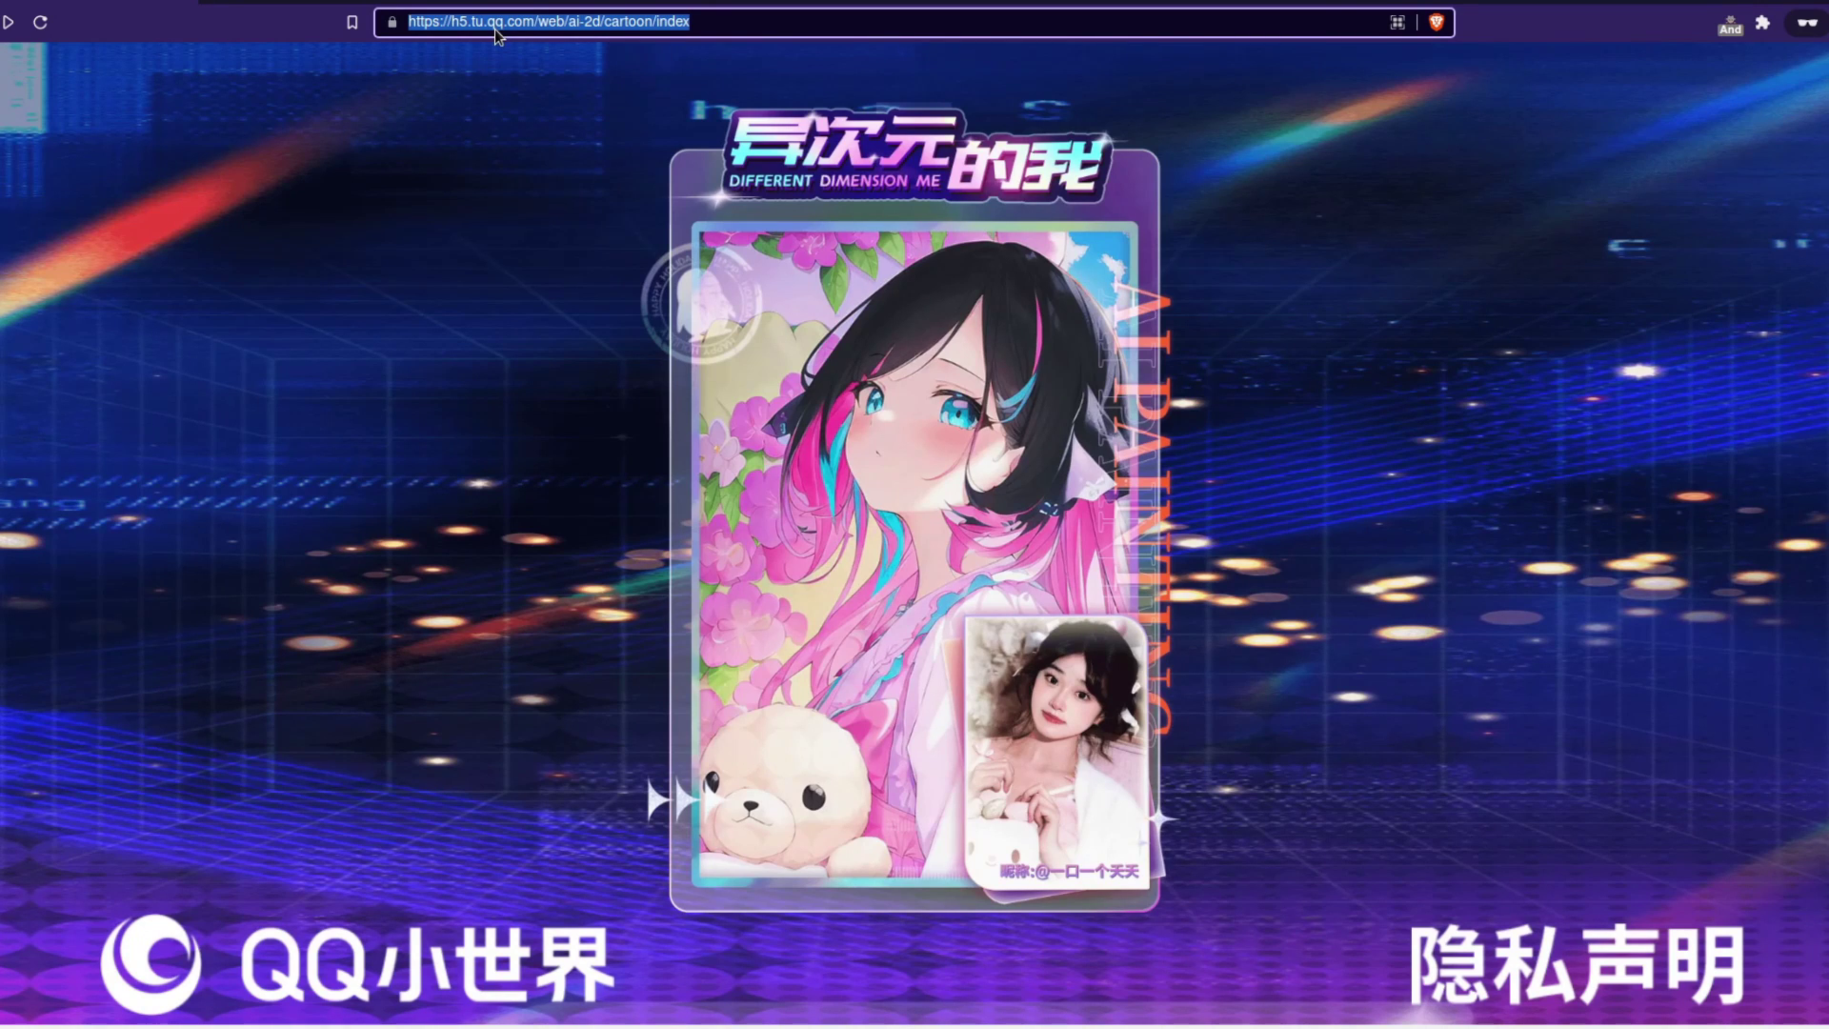
pyautogui.click(456, 369)
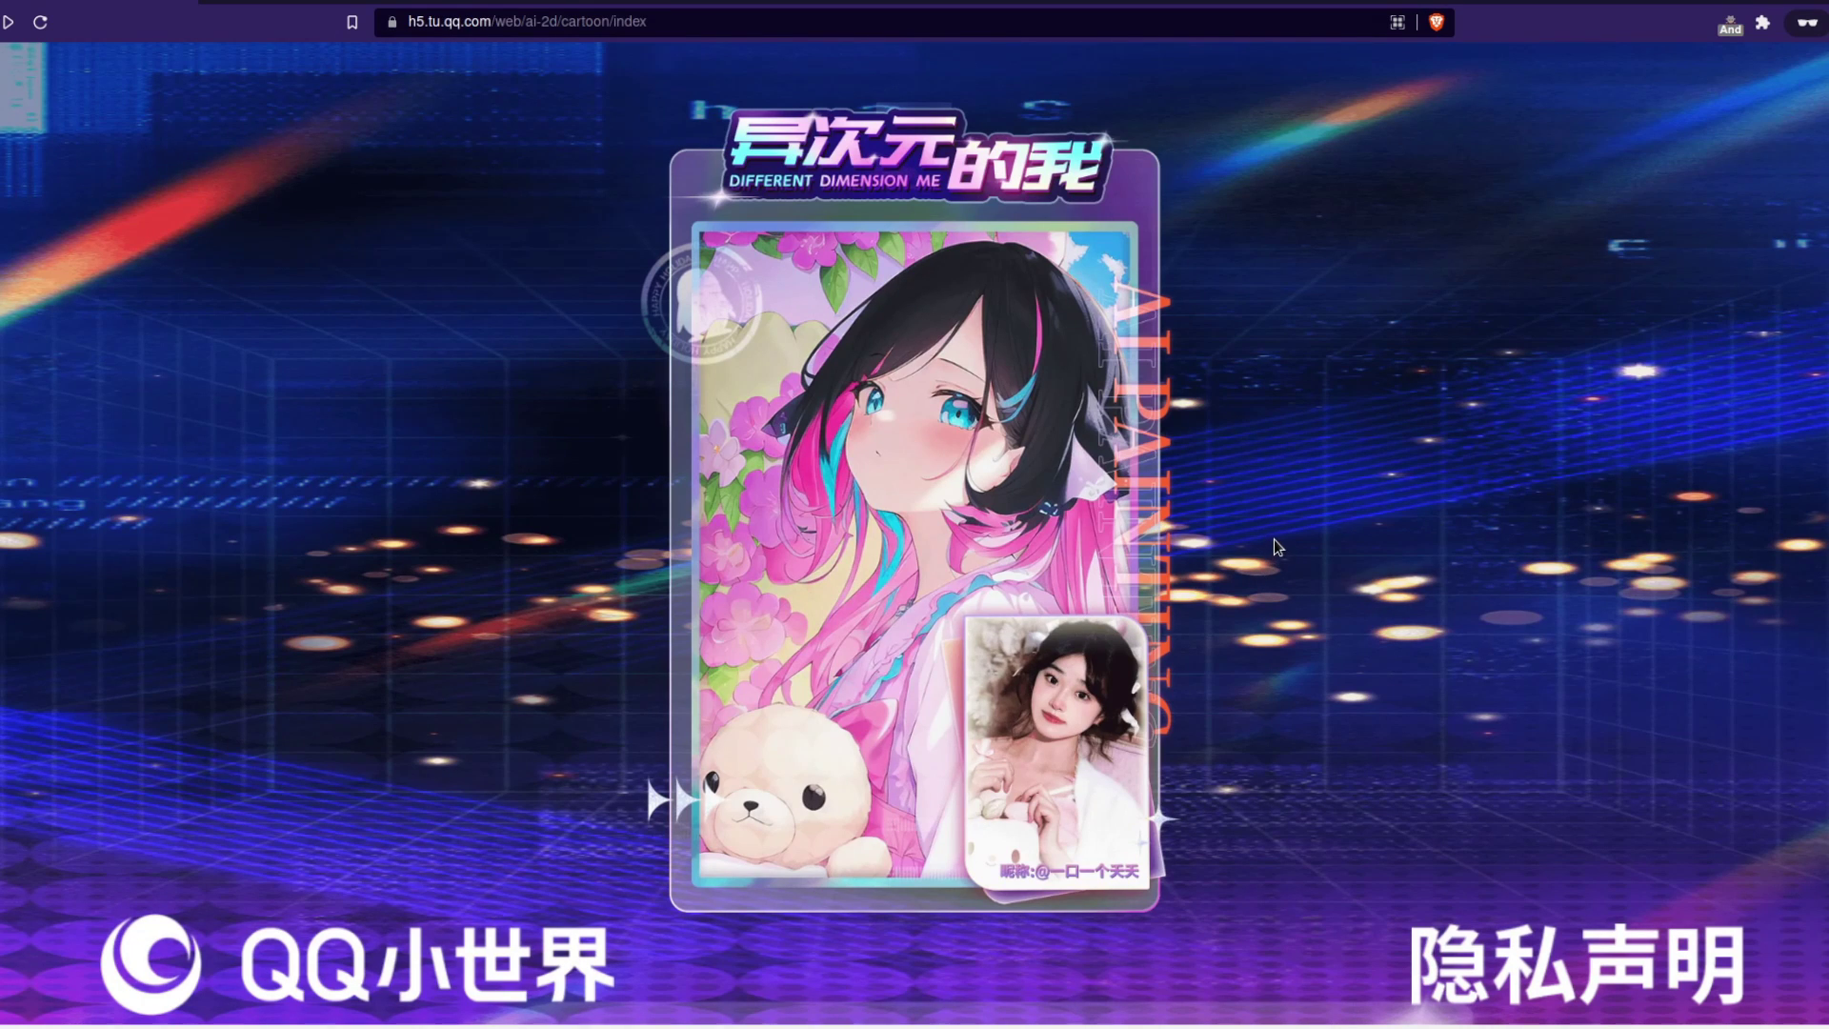
pyautogui.press('F11')
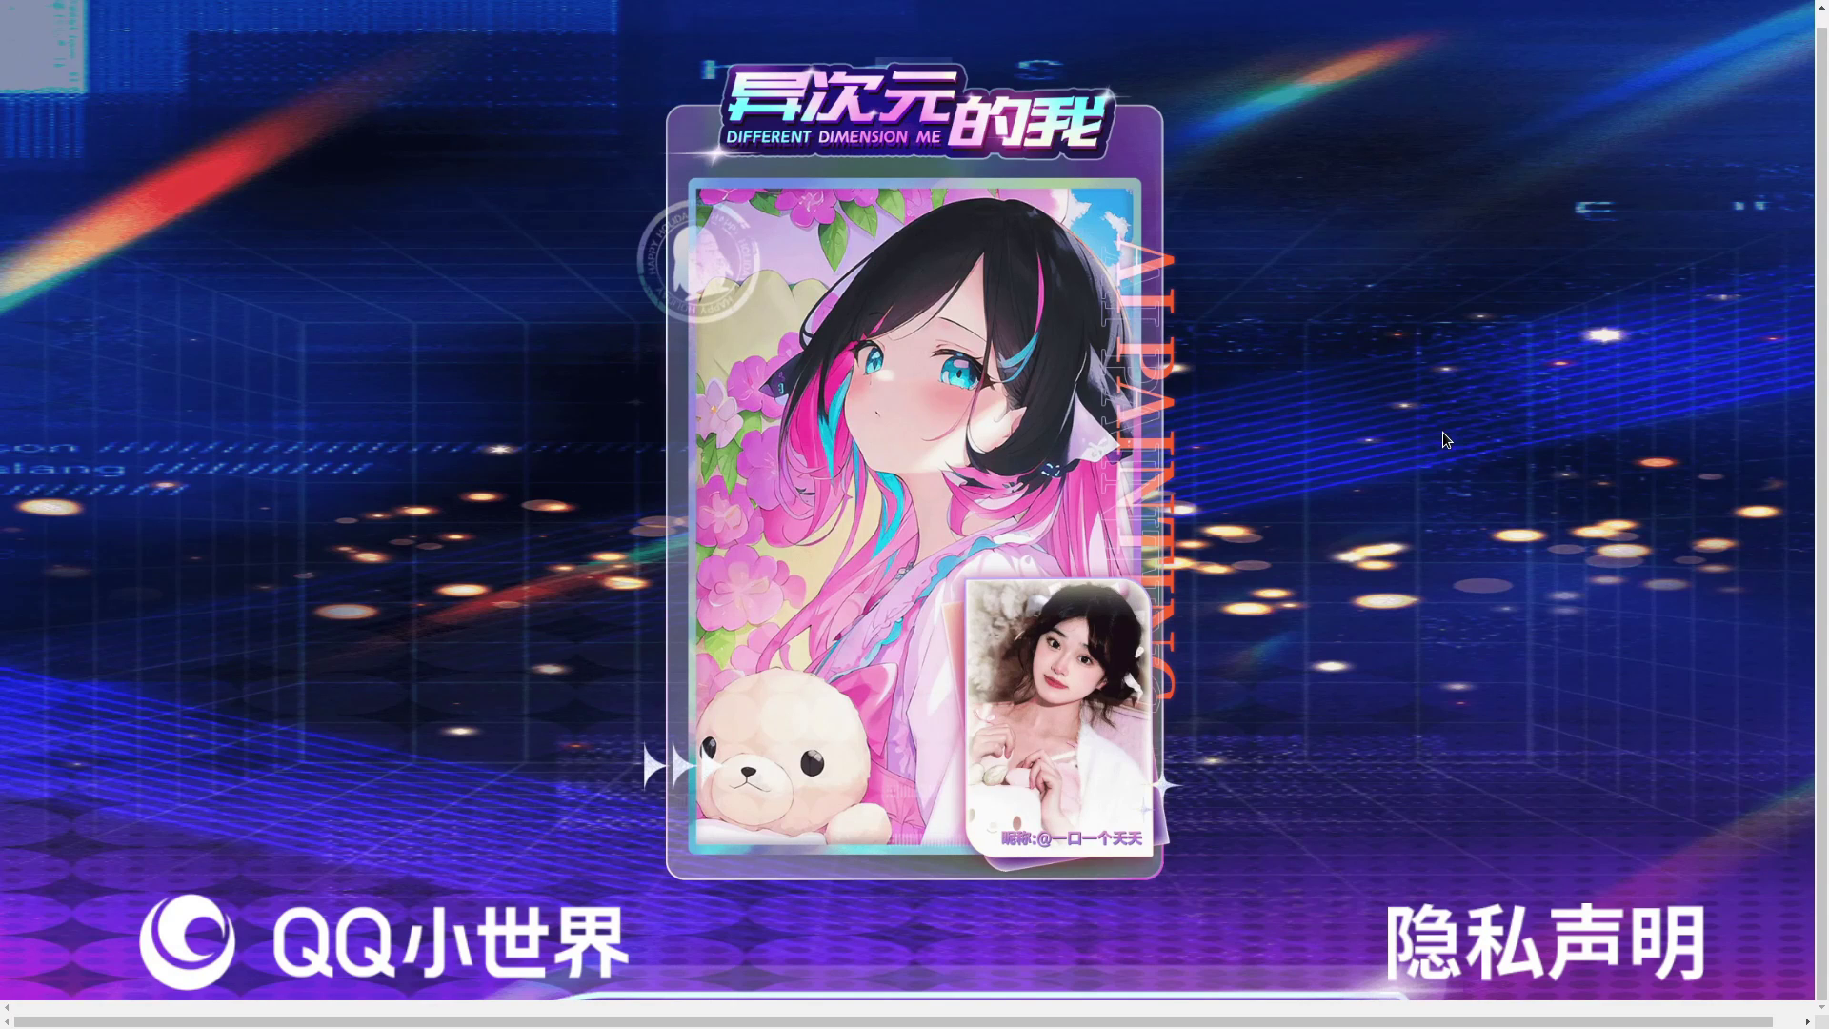
pyautogui.press('F11')
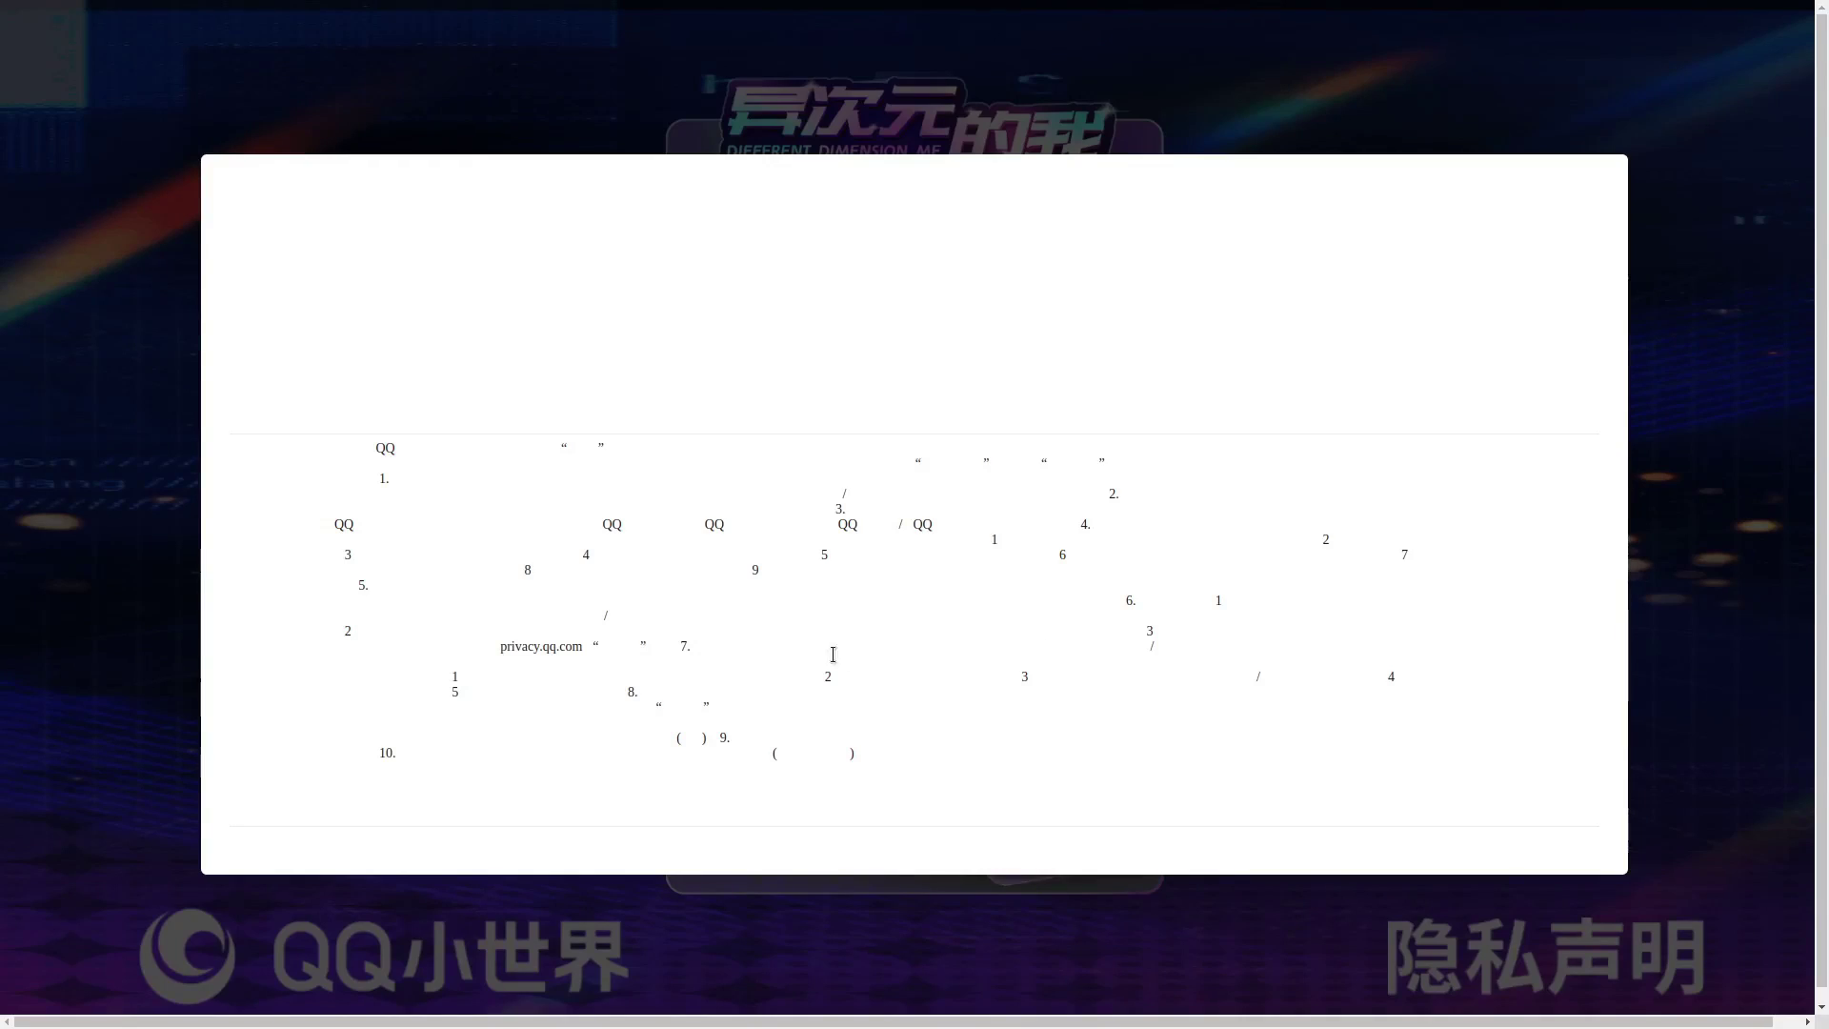
# Step: Highlight the agreement text in the pop-up dialog to examine which characters are missing
pyautogui.moveTo(343, 449); pyautogui.dragTo(1030, 697)
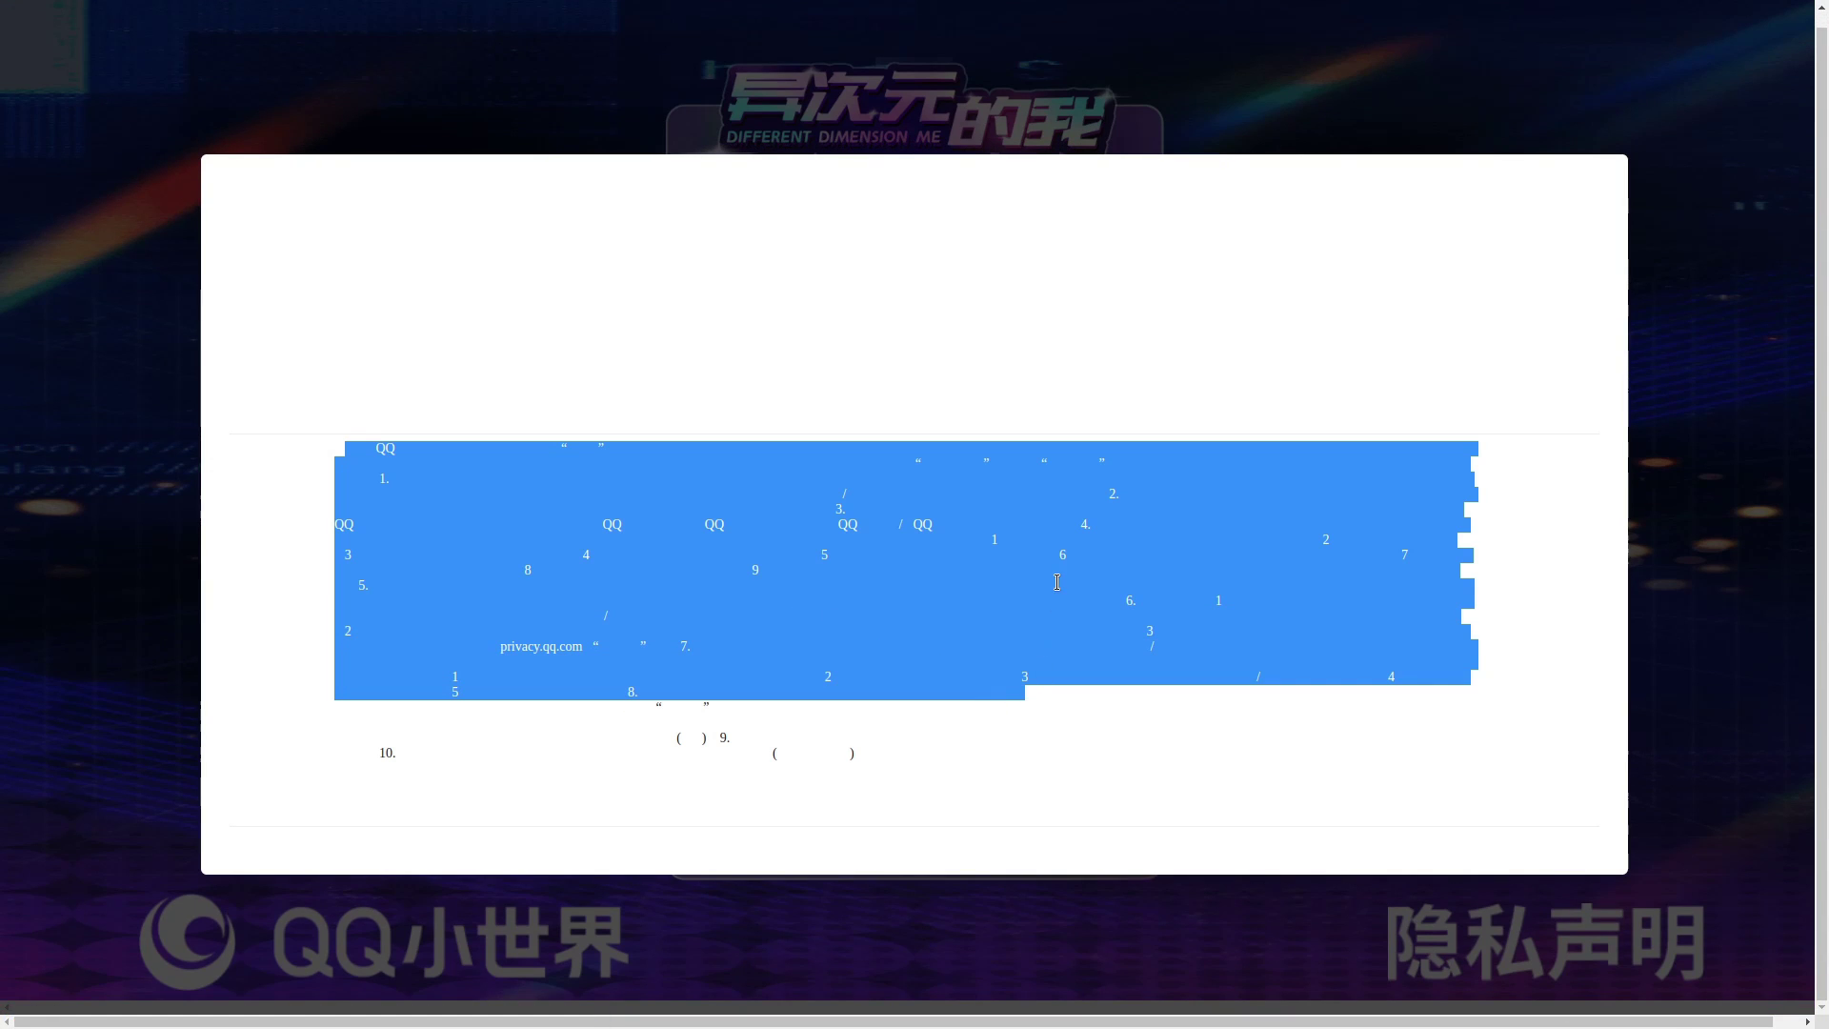
pyautogui.click(1164, 358)
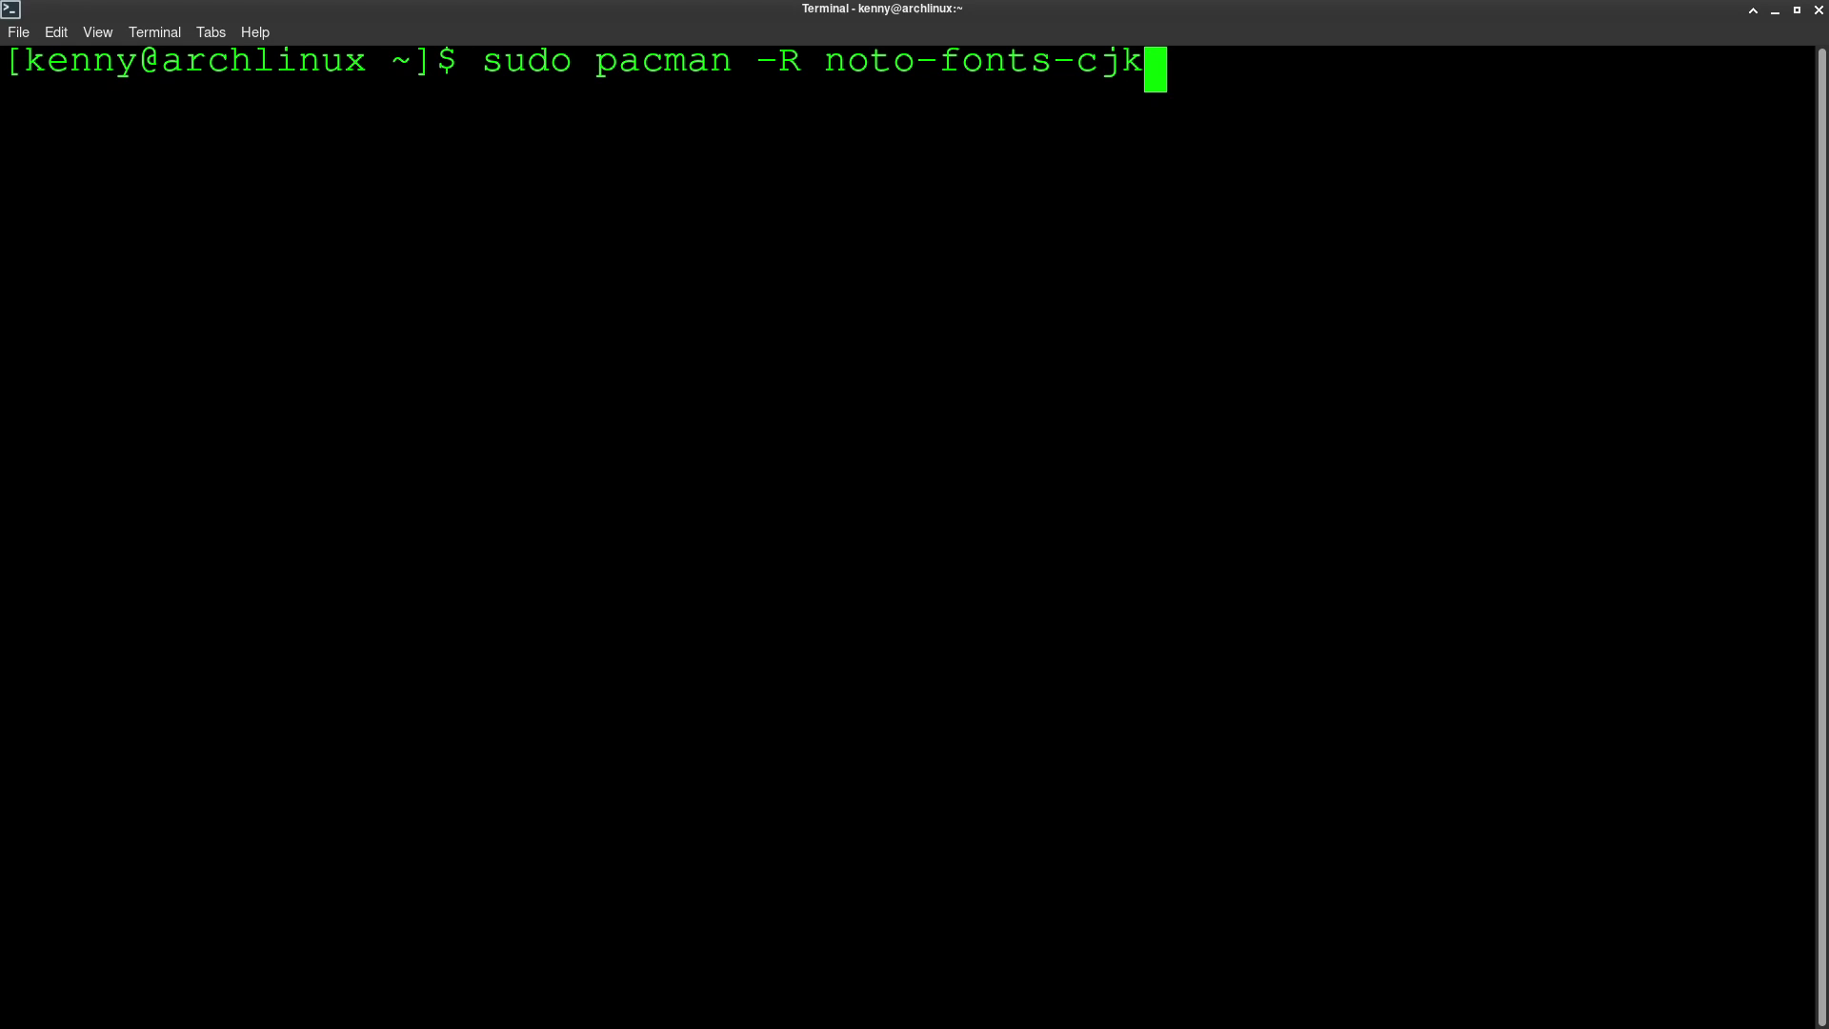
# Step: Install the noto-fonts-cjk package in the terminal with sudo pacman -S, entering the account password and answering Y to proceed
pyautogui.press('Up')
pyautogui.press('Return')
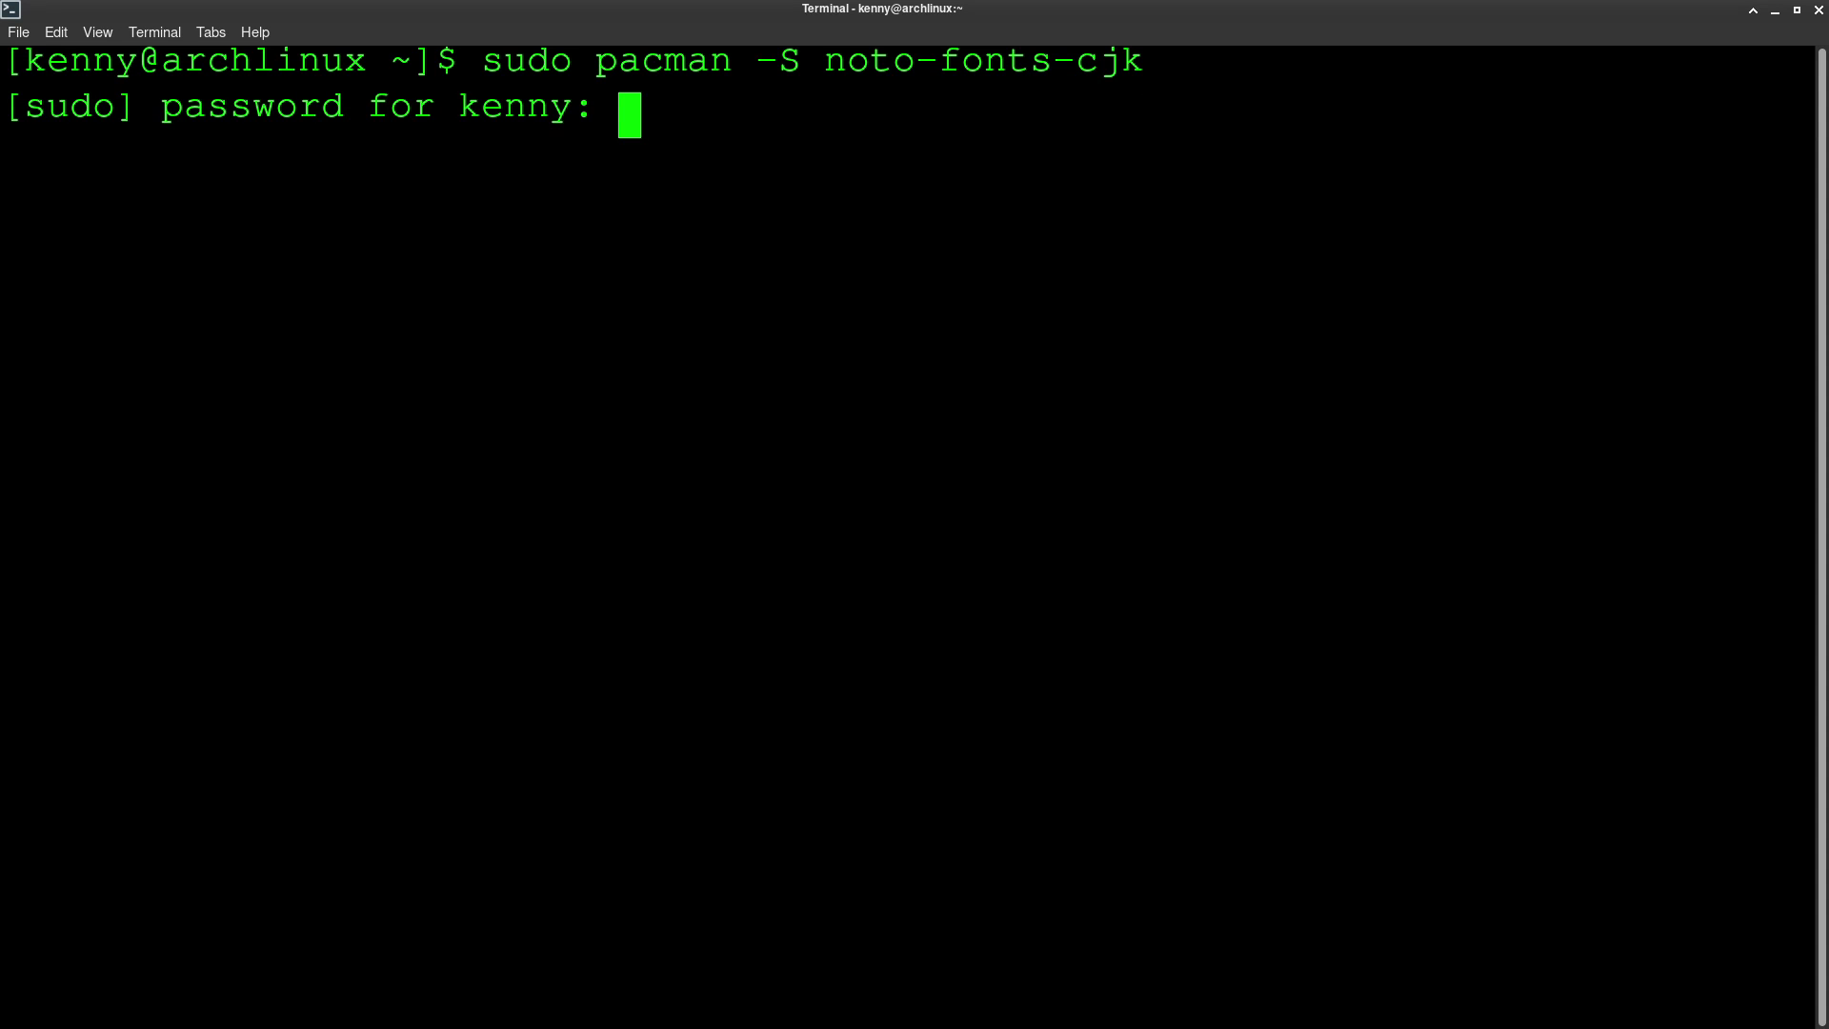
pyautogui.press('Return')
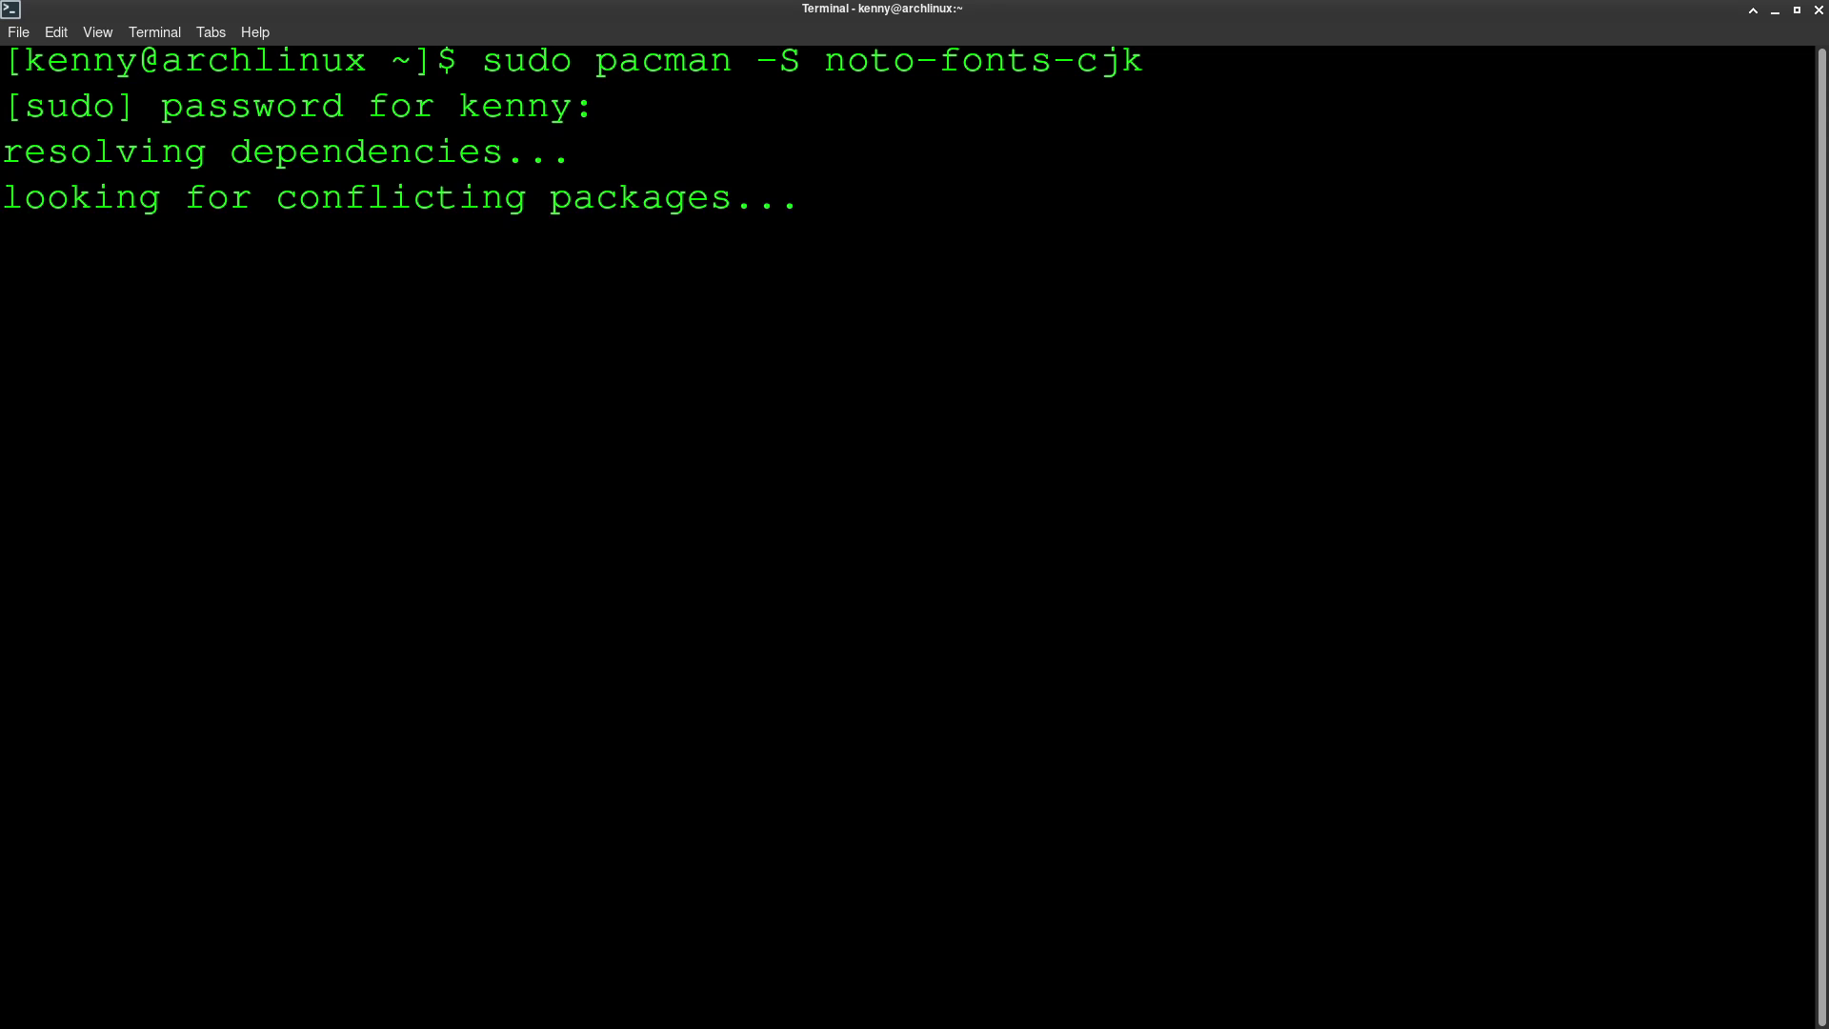
pyautogui.write('Y')
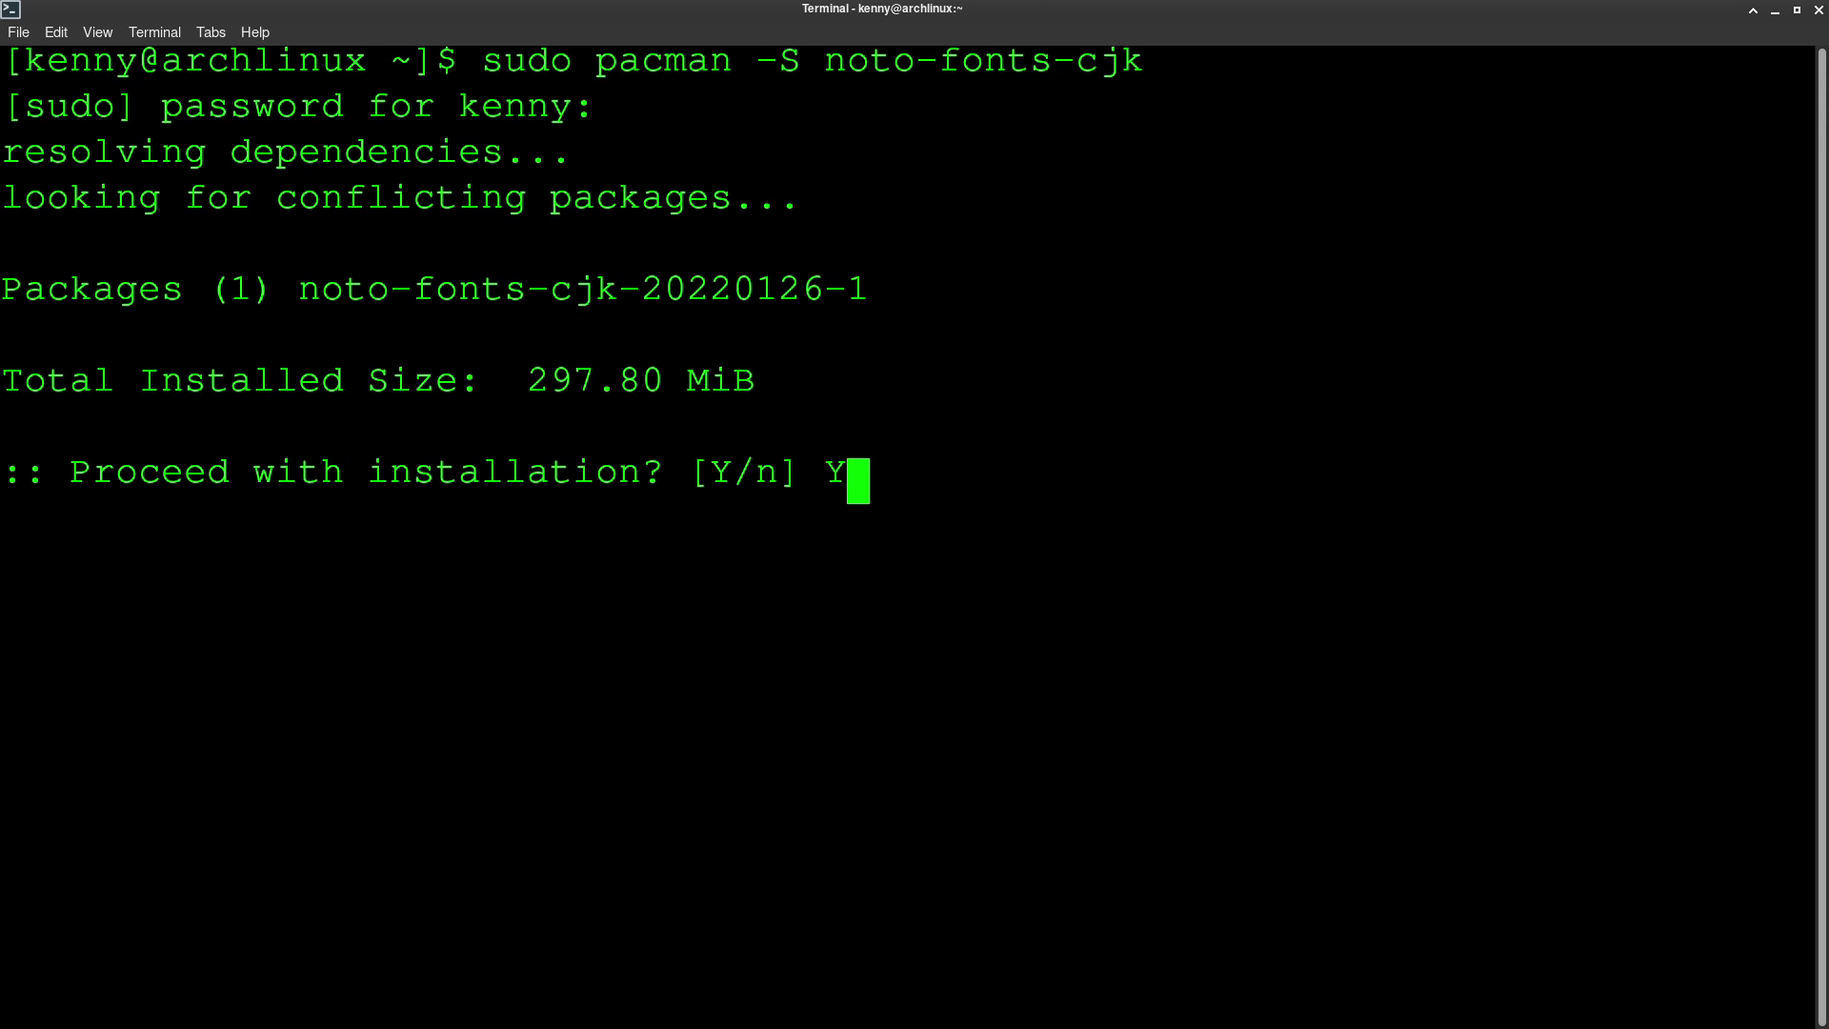
pyautogui.press('Return')
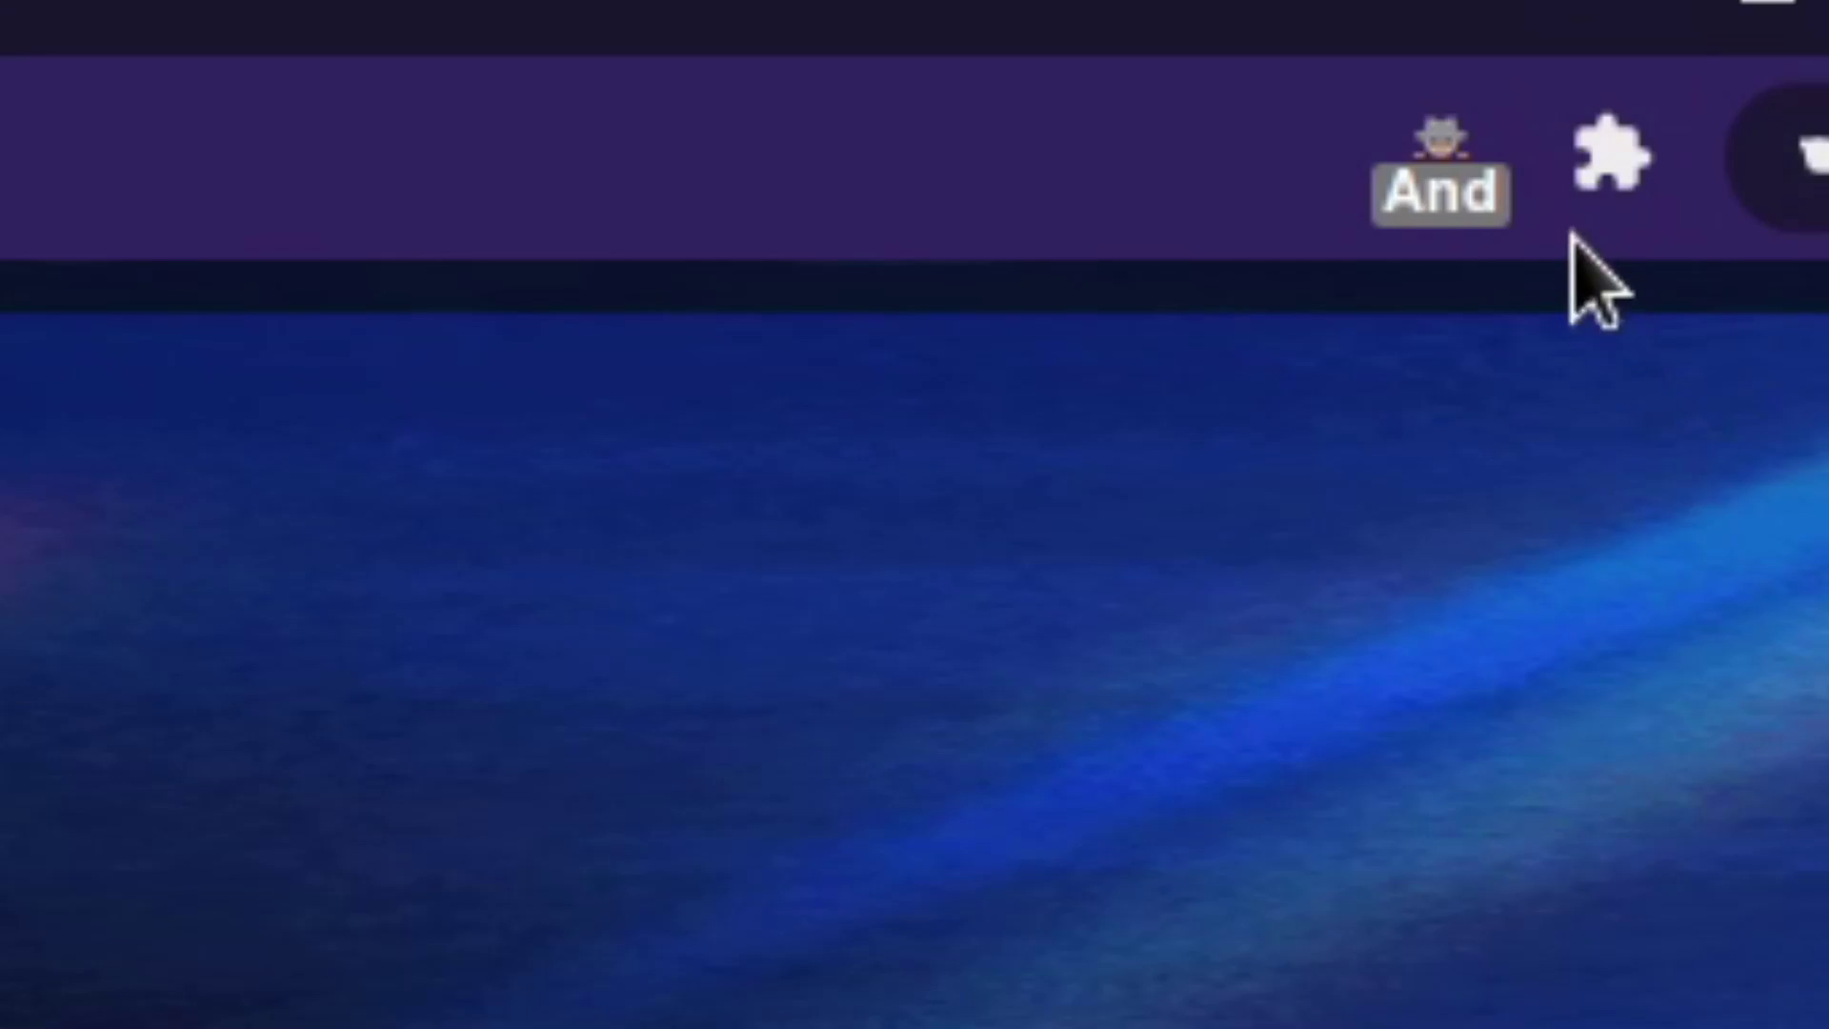
# Step: Review the user-agent switcher's list of Chrome on Android agents in the browser, close it and return to full screen
pyautogui.click(1697, 47)
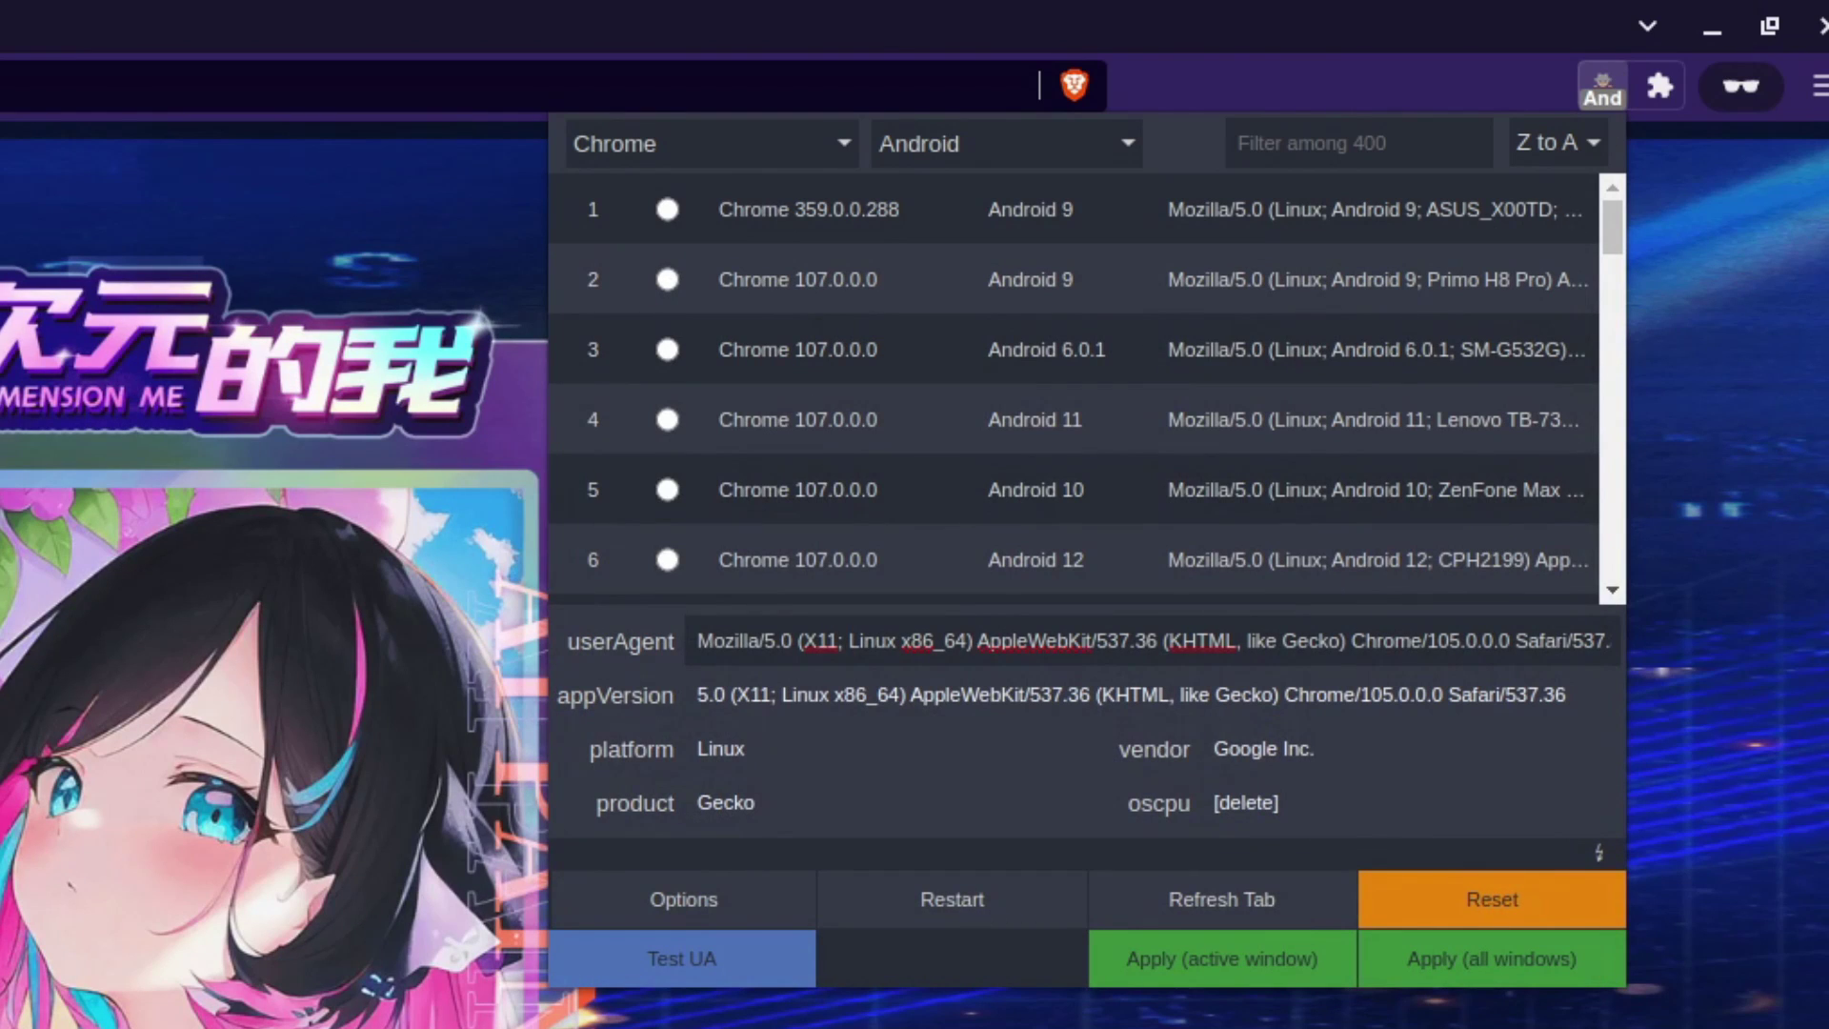
pyautogui.press('Escape')
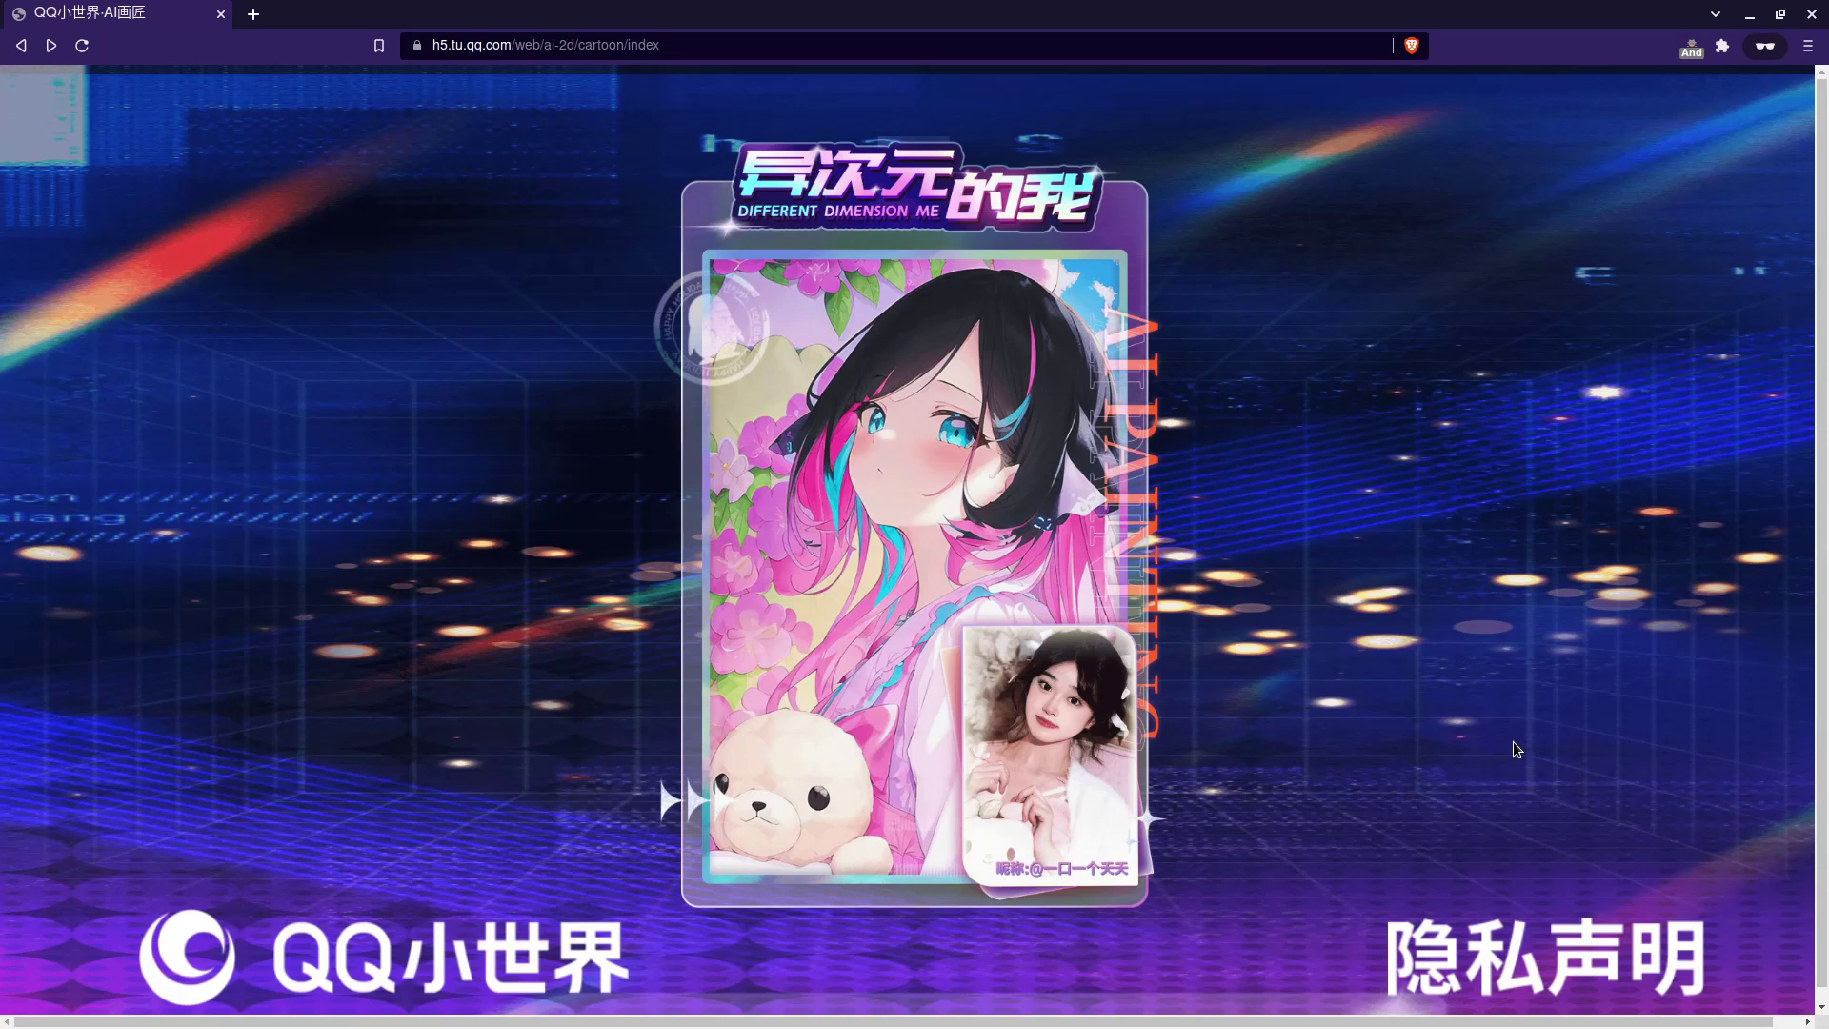
pyautogui.press('F11')
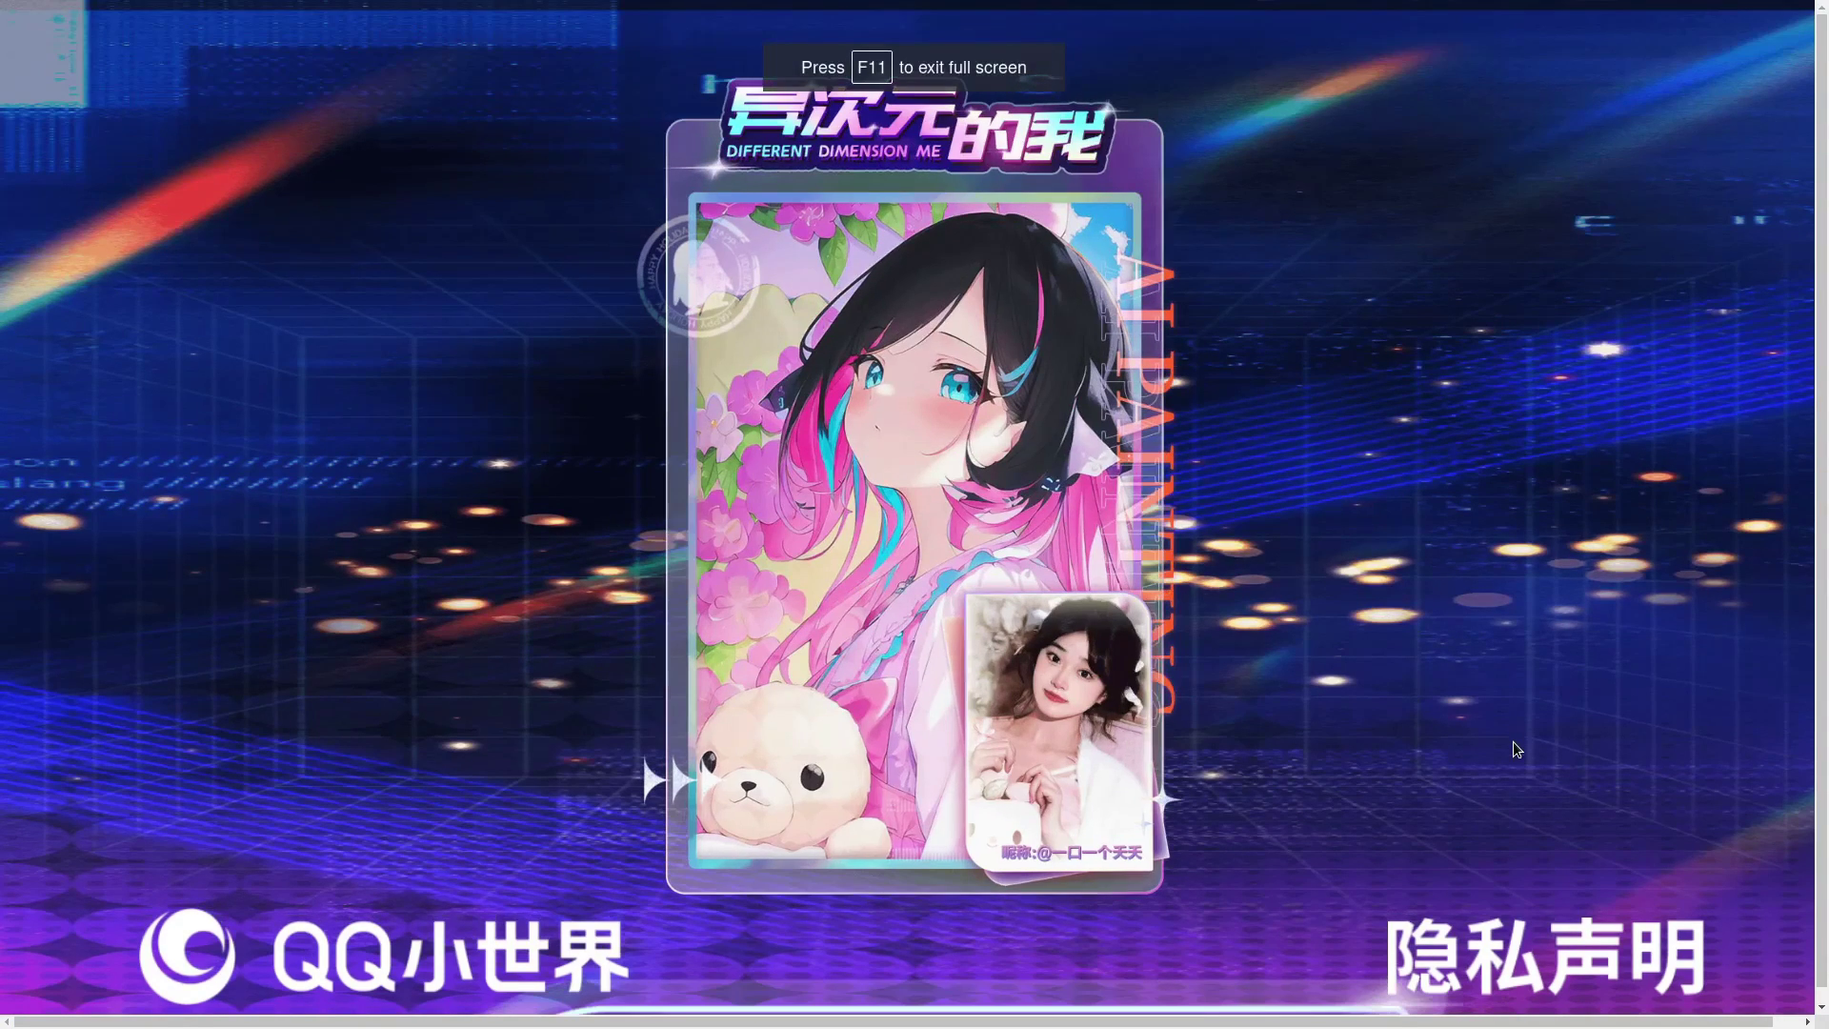
# Step: Start a new conversion on the cartoon page and upload attachment-kanye-west-alex-jones-interview.jpg from the pics folder
pyautogui.scroll(-3, 1343, 583)
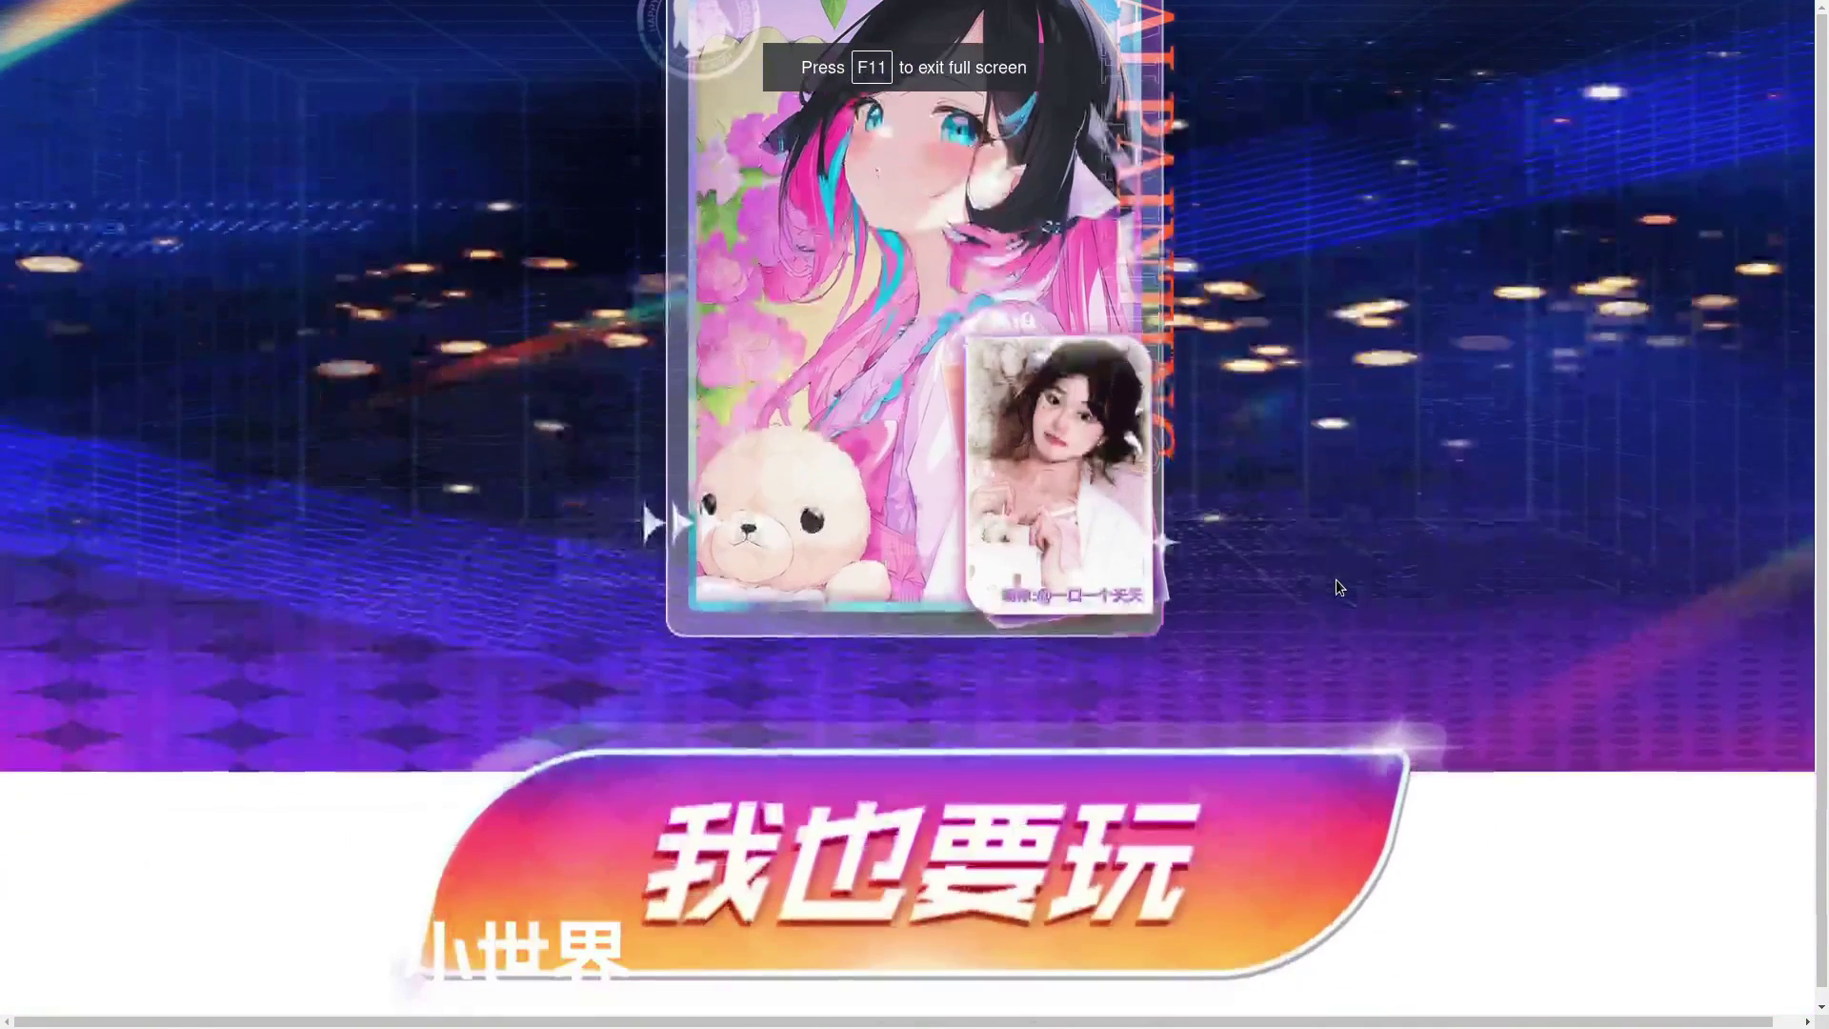
pyautogui.click(951, 869)
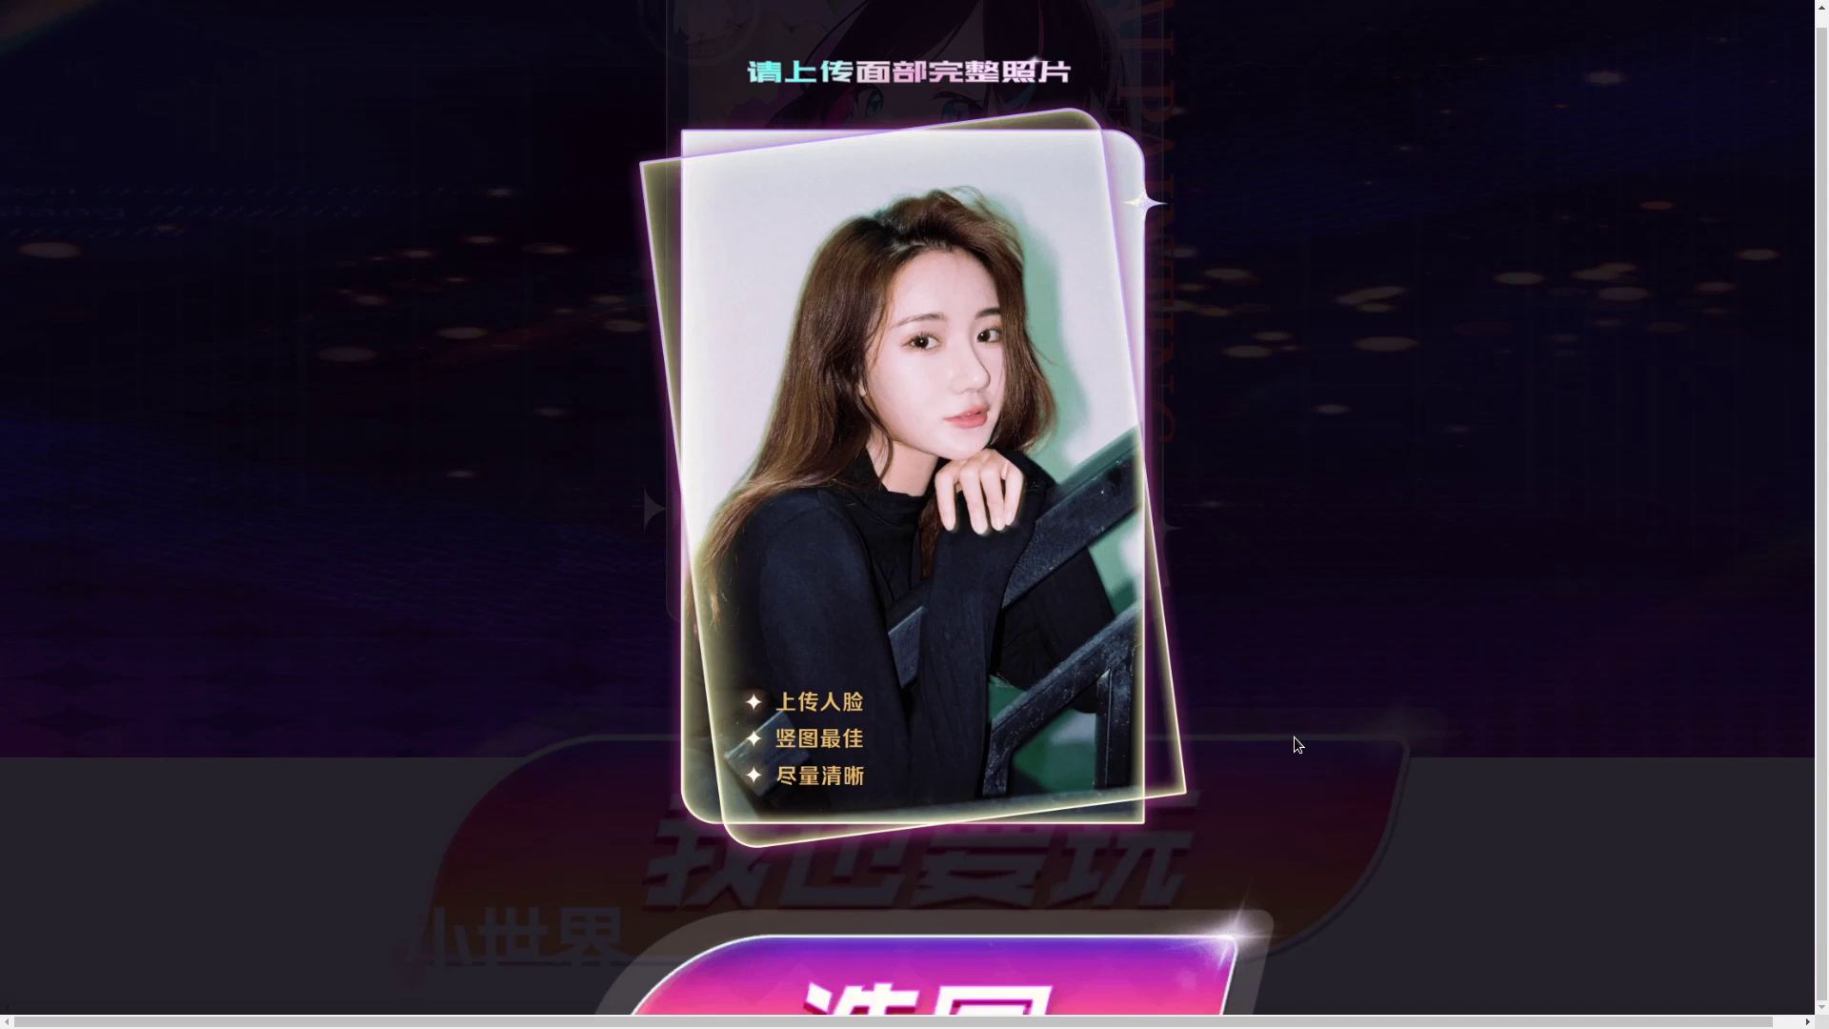
pyautogui.click(971, 956)
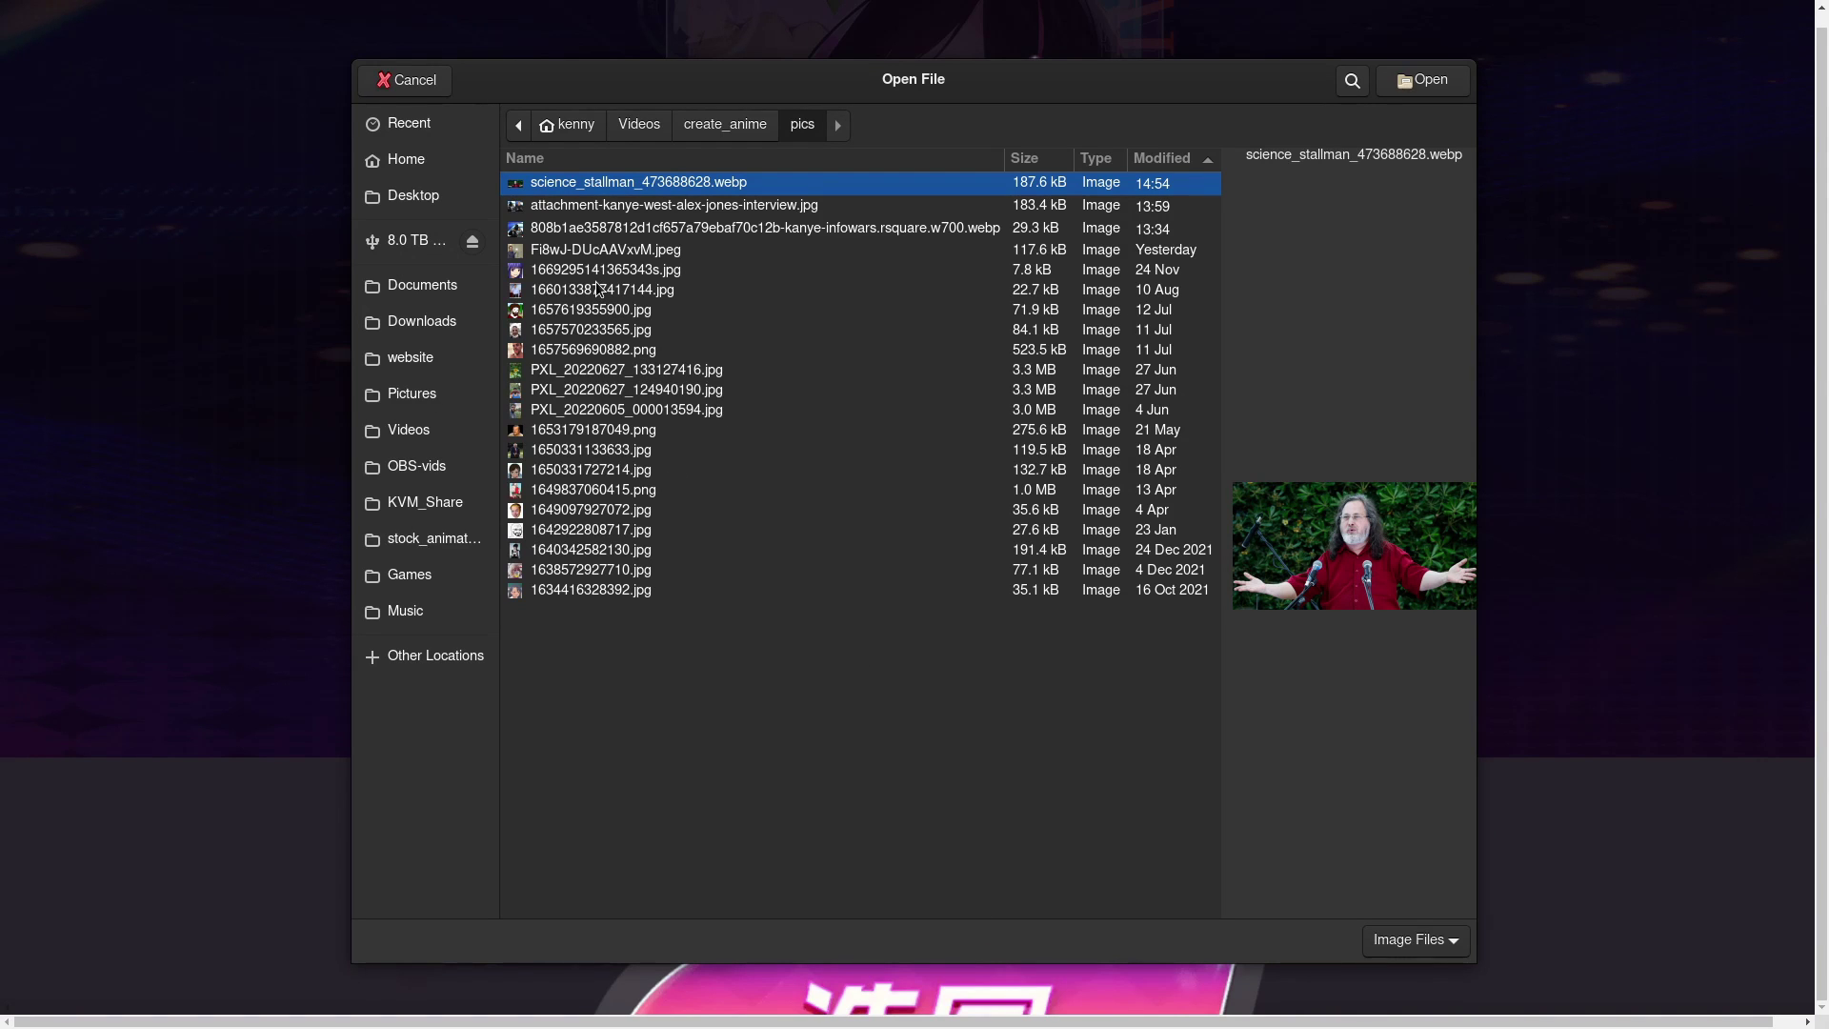
pyautogui.click(603, 207)
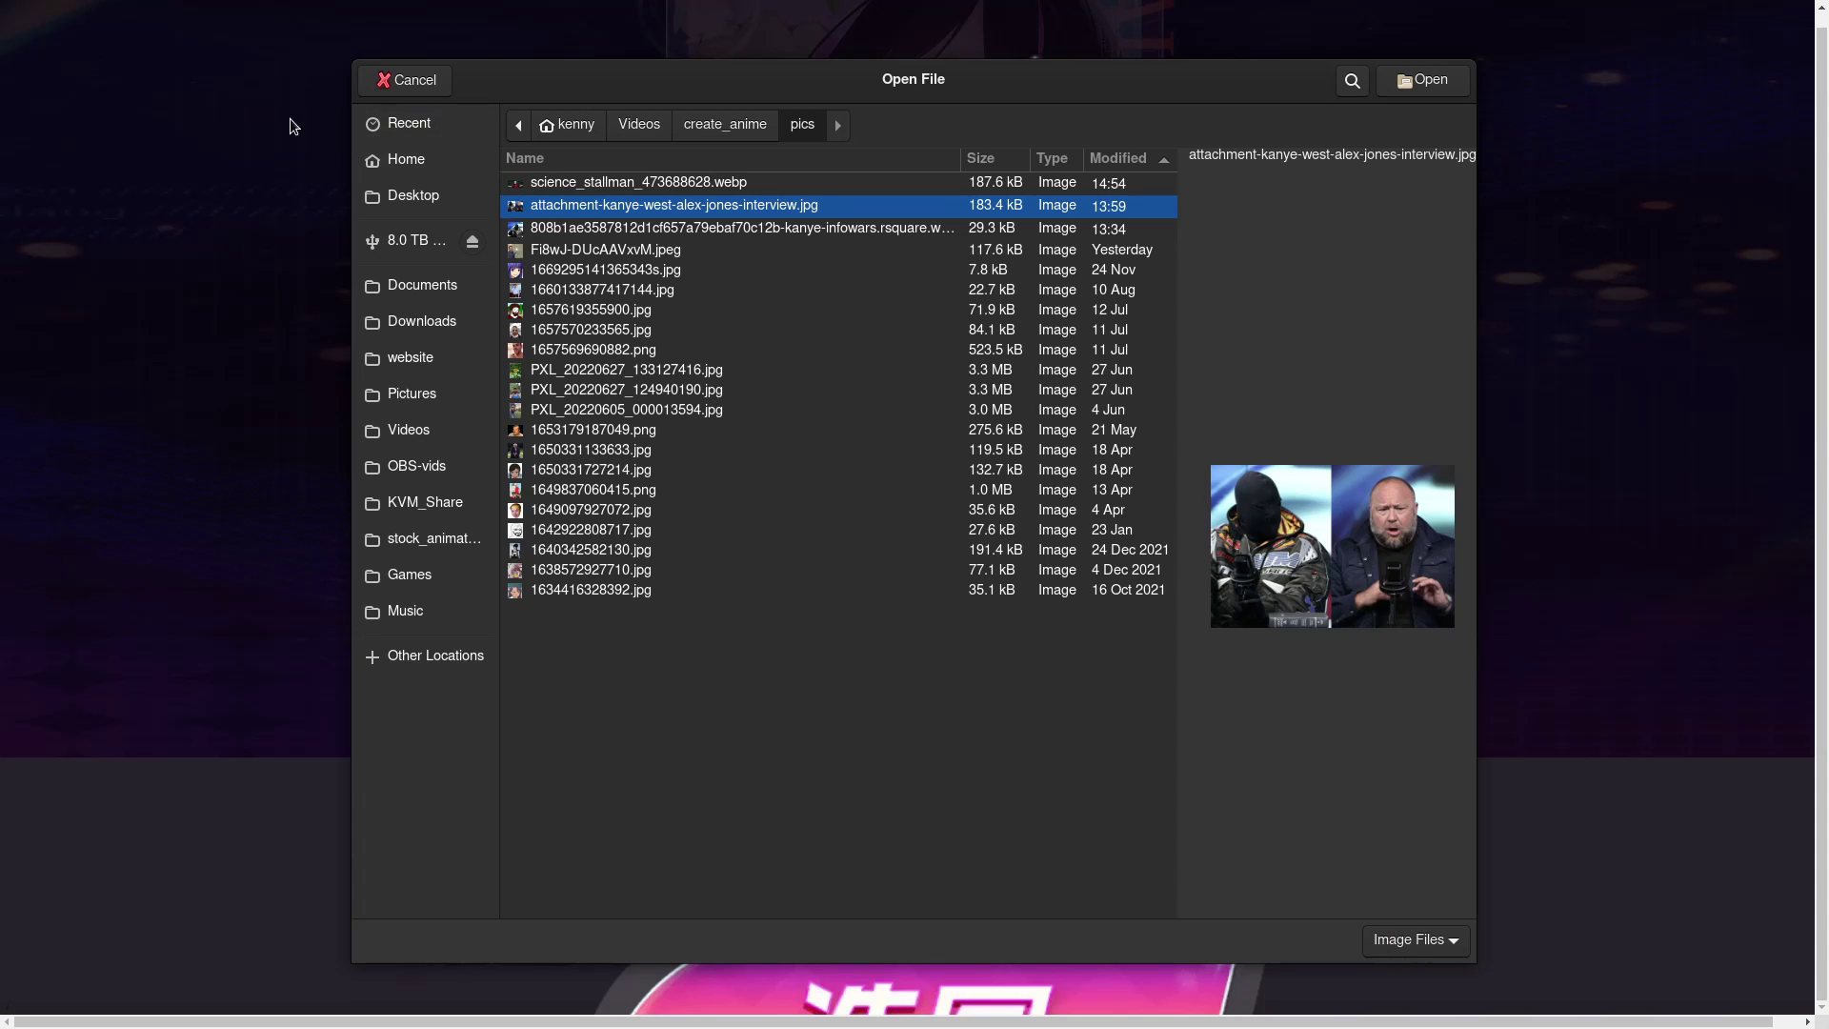
pyautogui.press('Return')
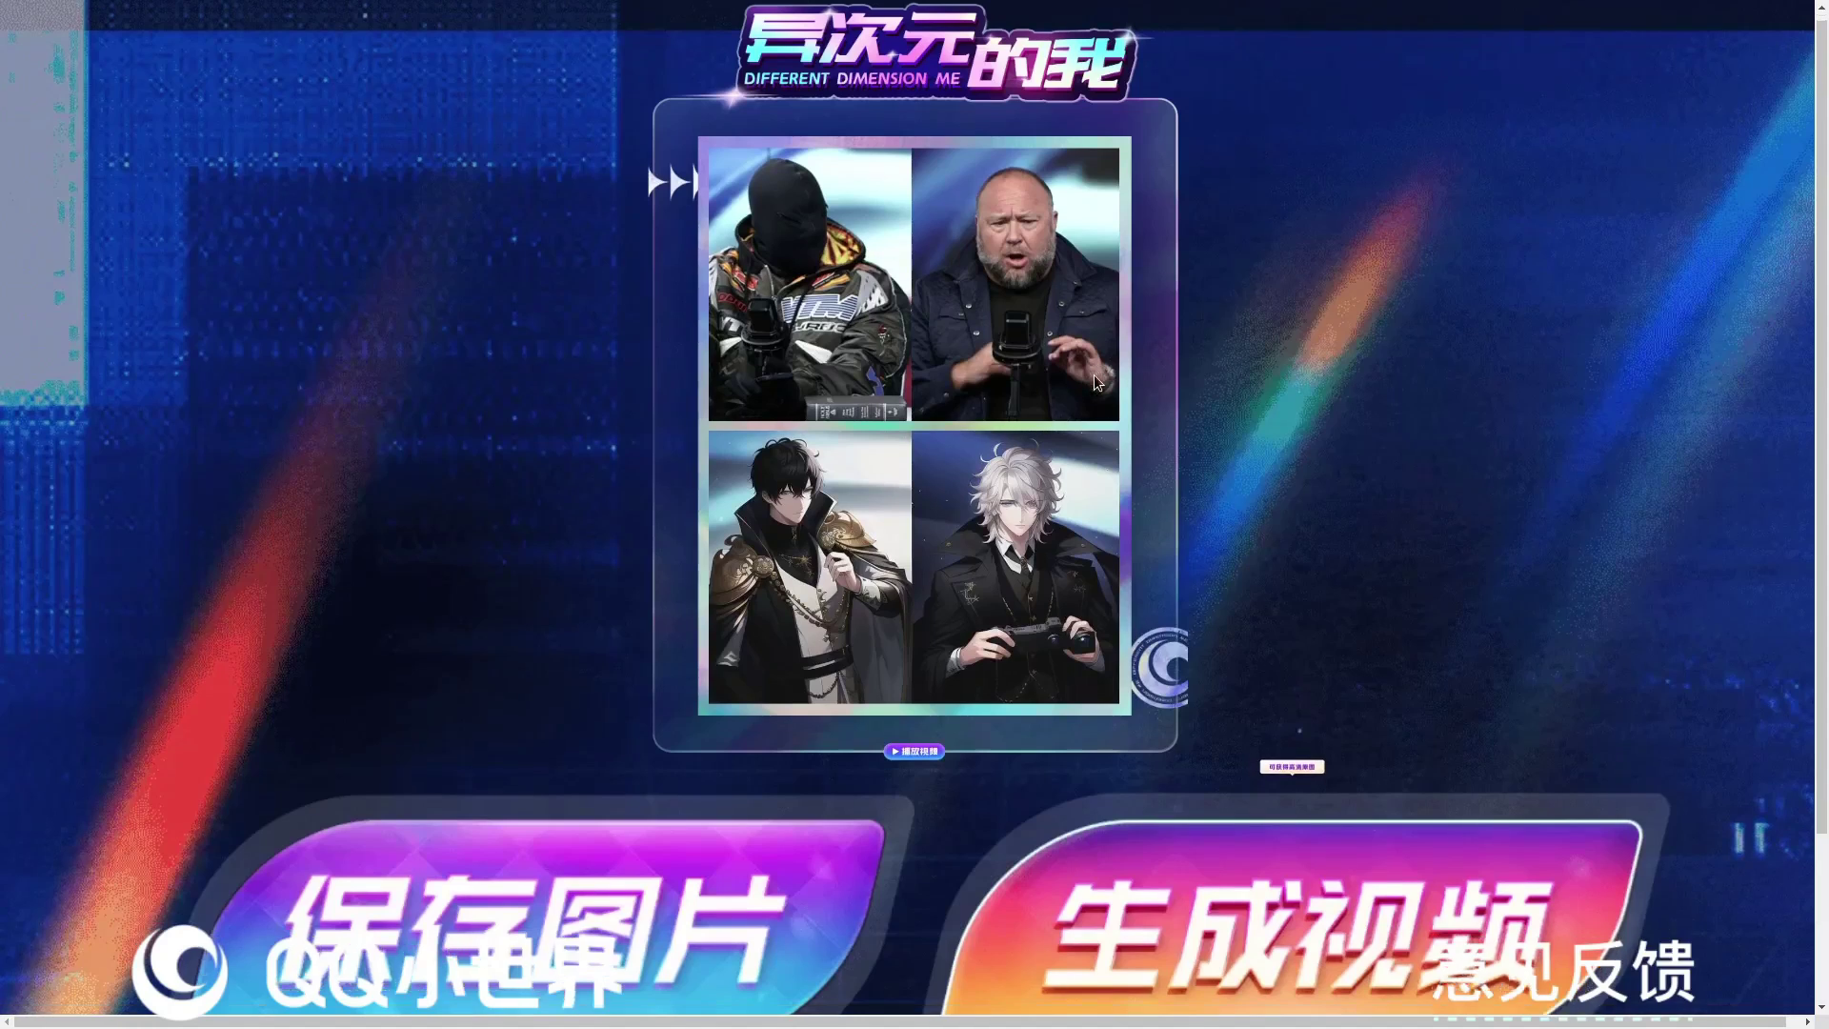
# Step: Save the generated anime comparison picture as a JPG in the create_anime/pics folder under the proposed name
pyautogui.scroll(-1, 1093, 374)
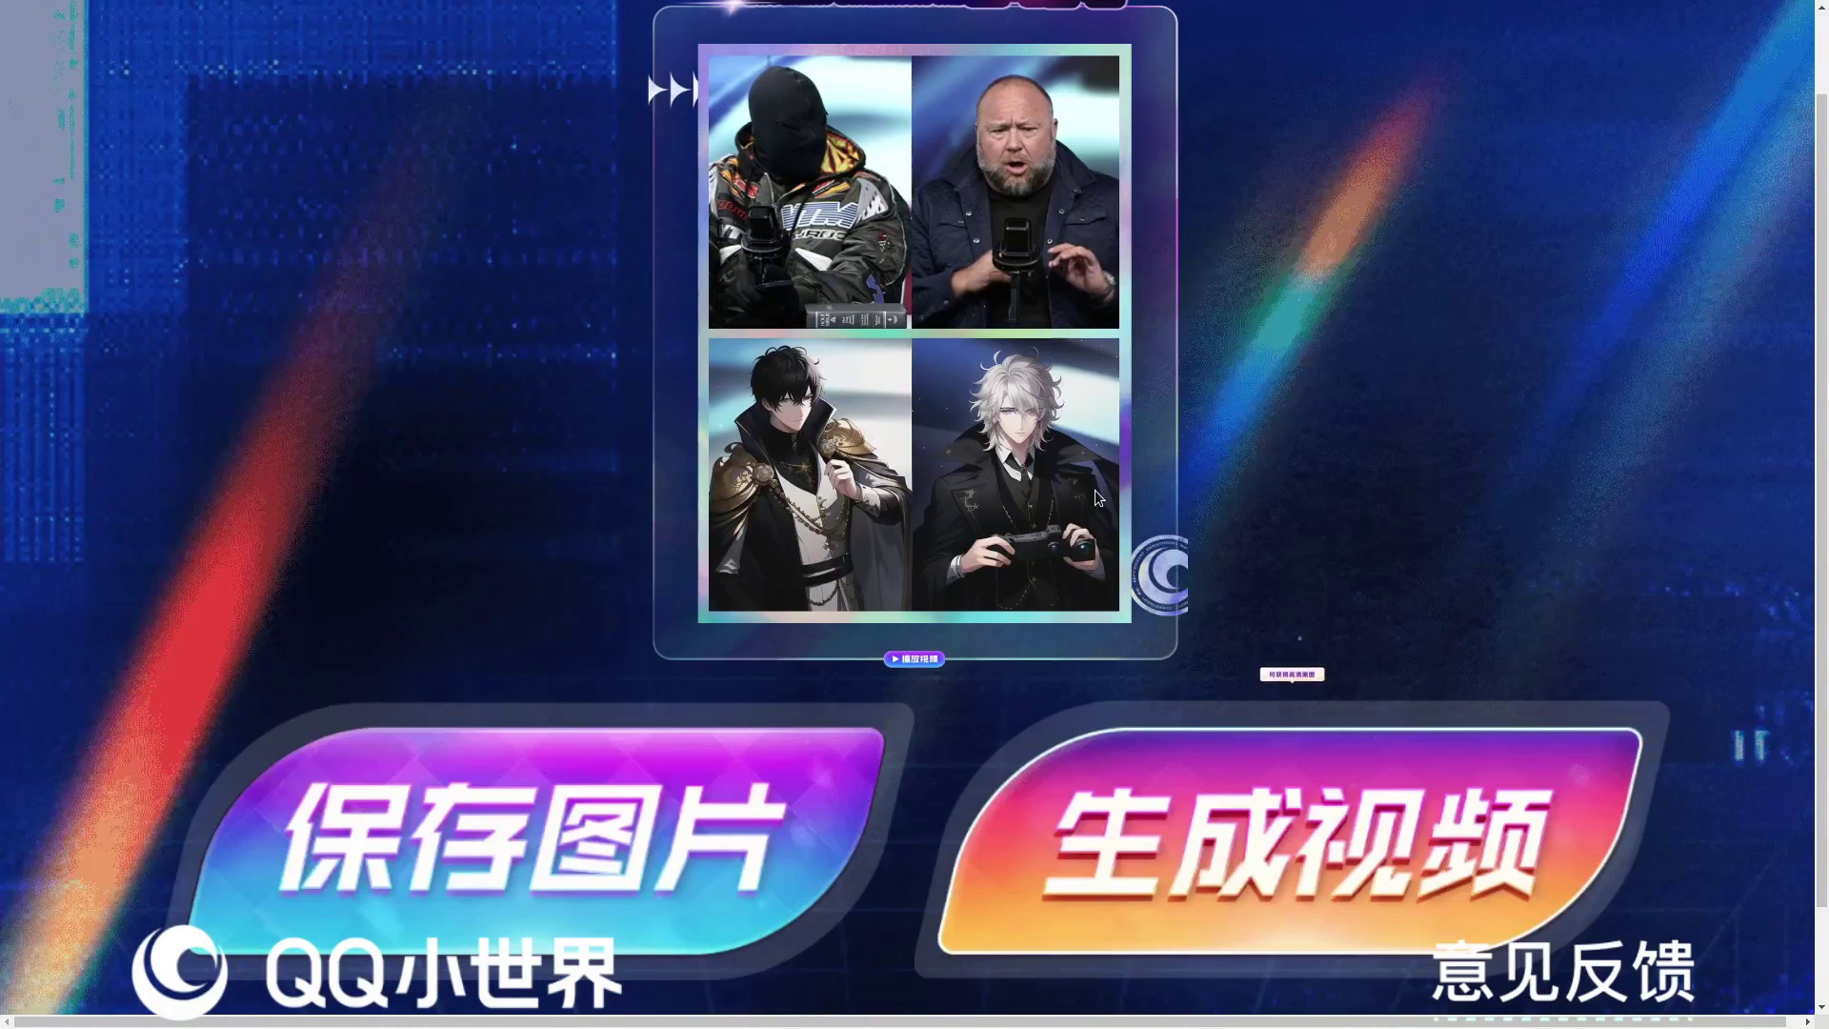
pyautogui.scroll(1, 1099, 477)
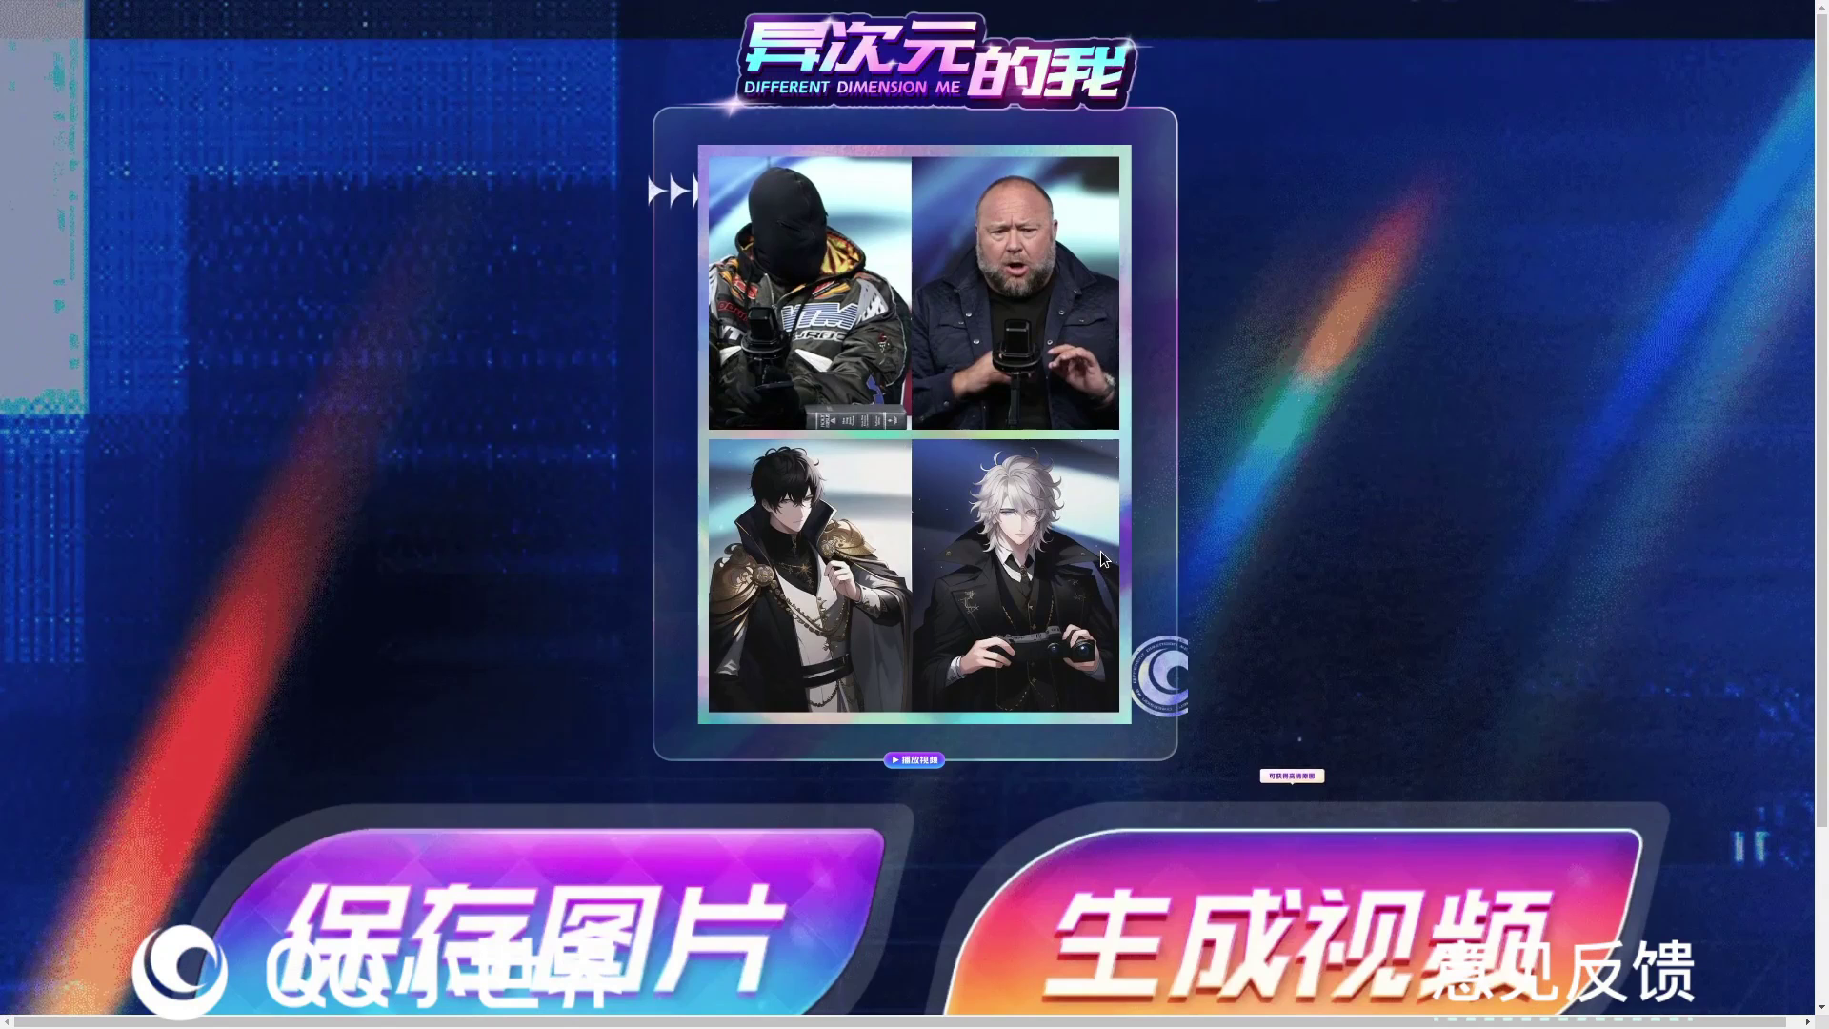
pyautogui.scroll(-1, 1092, 596)
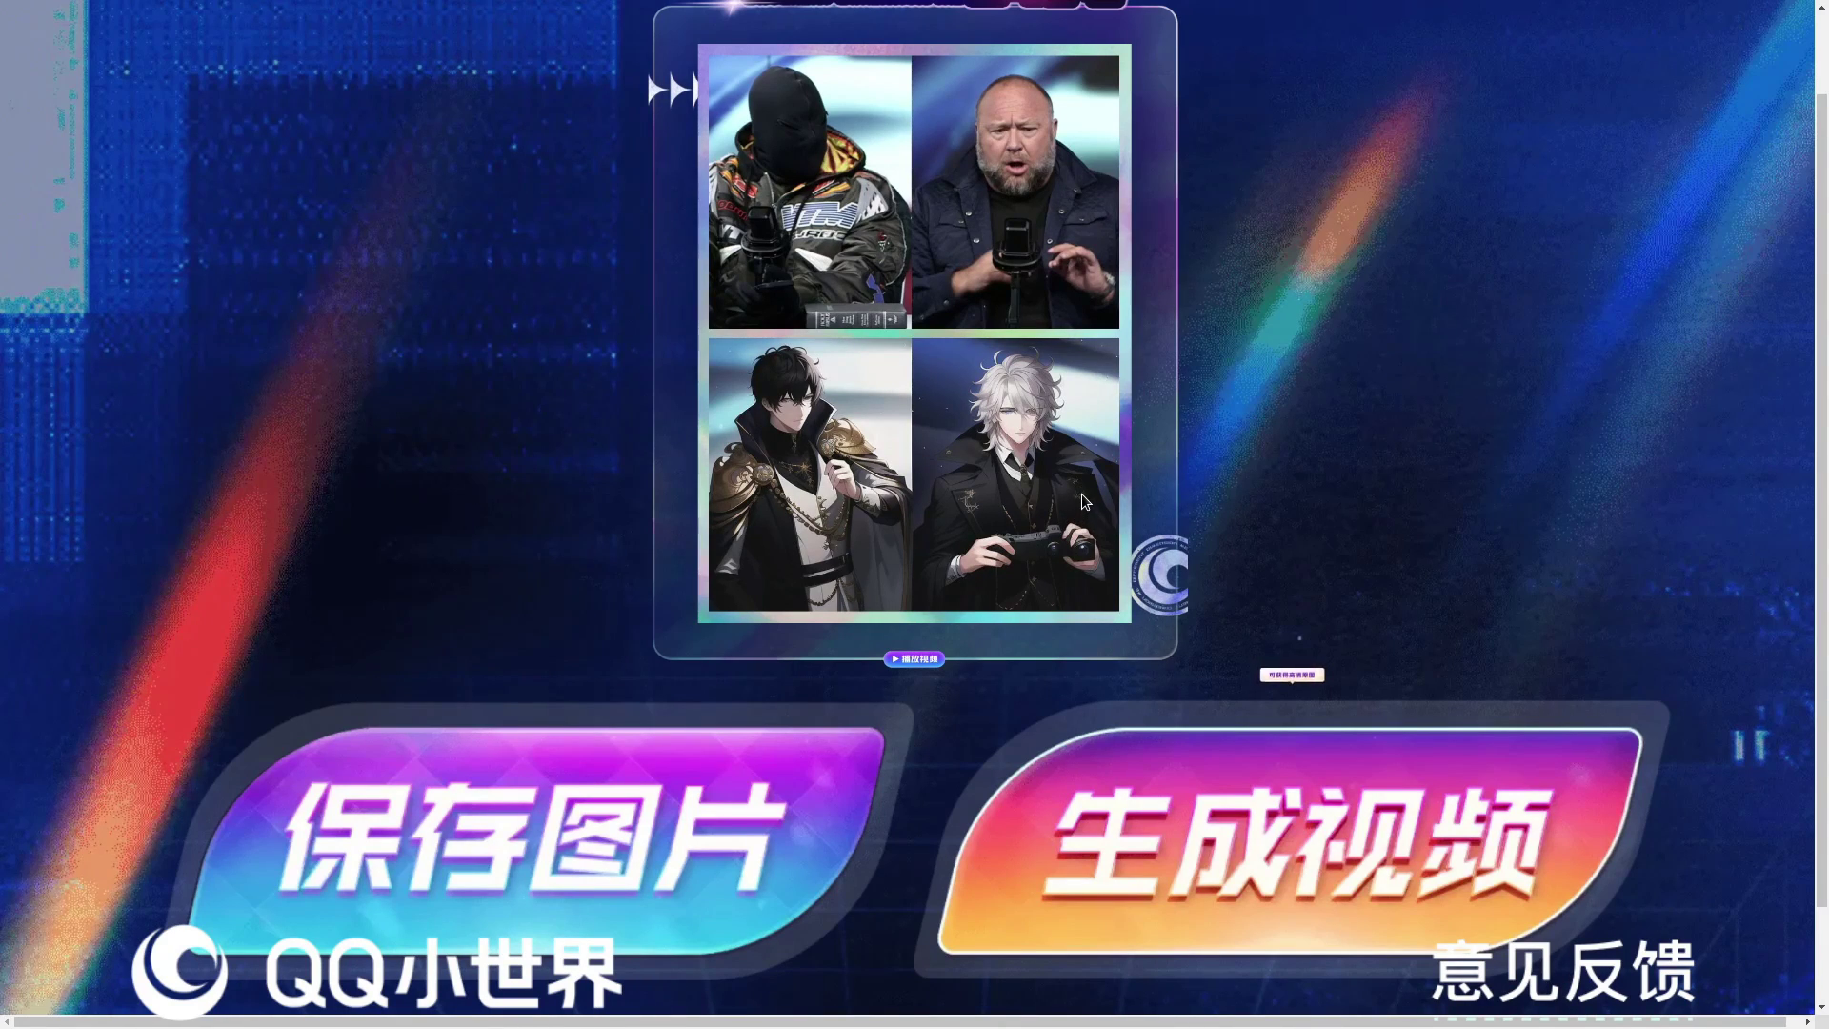
pyautogui.scroll(1, 1082, 493)
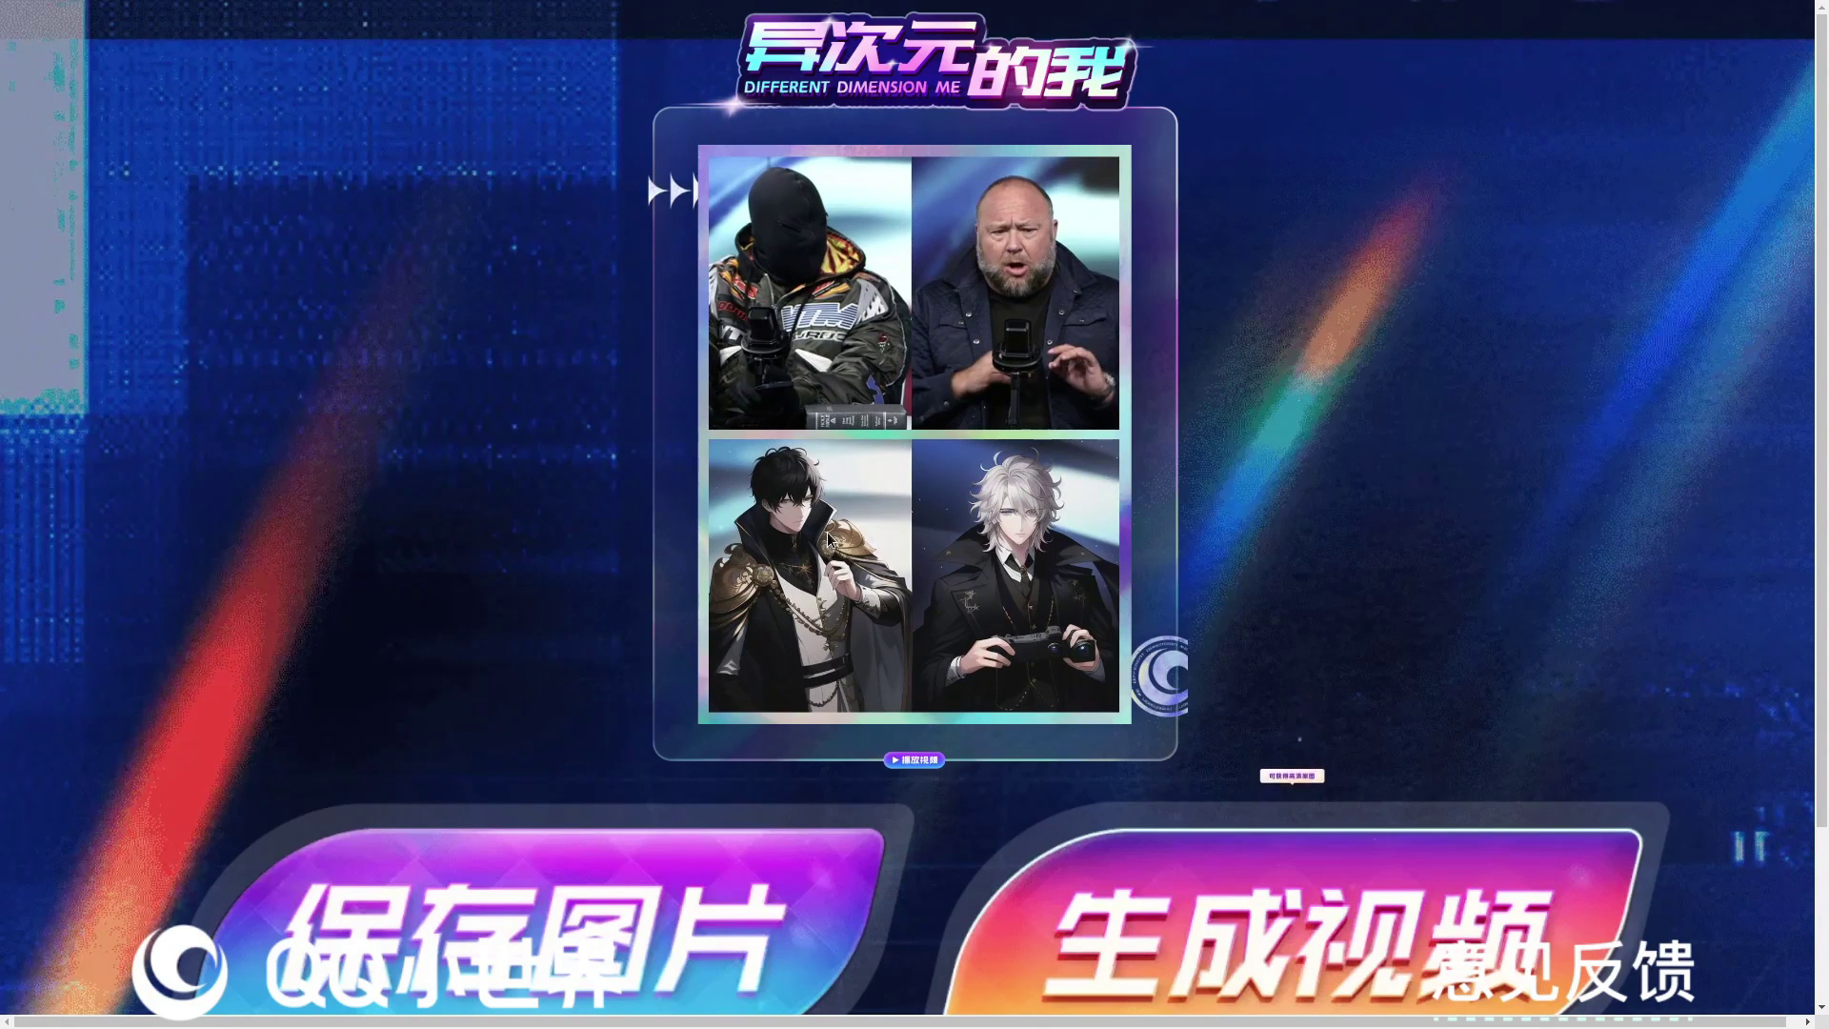
pyautogui.rightClick(828, 470)
pyautogui.click(867, 506)
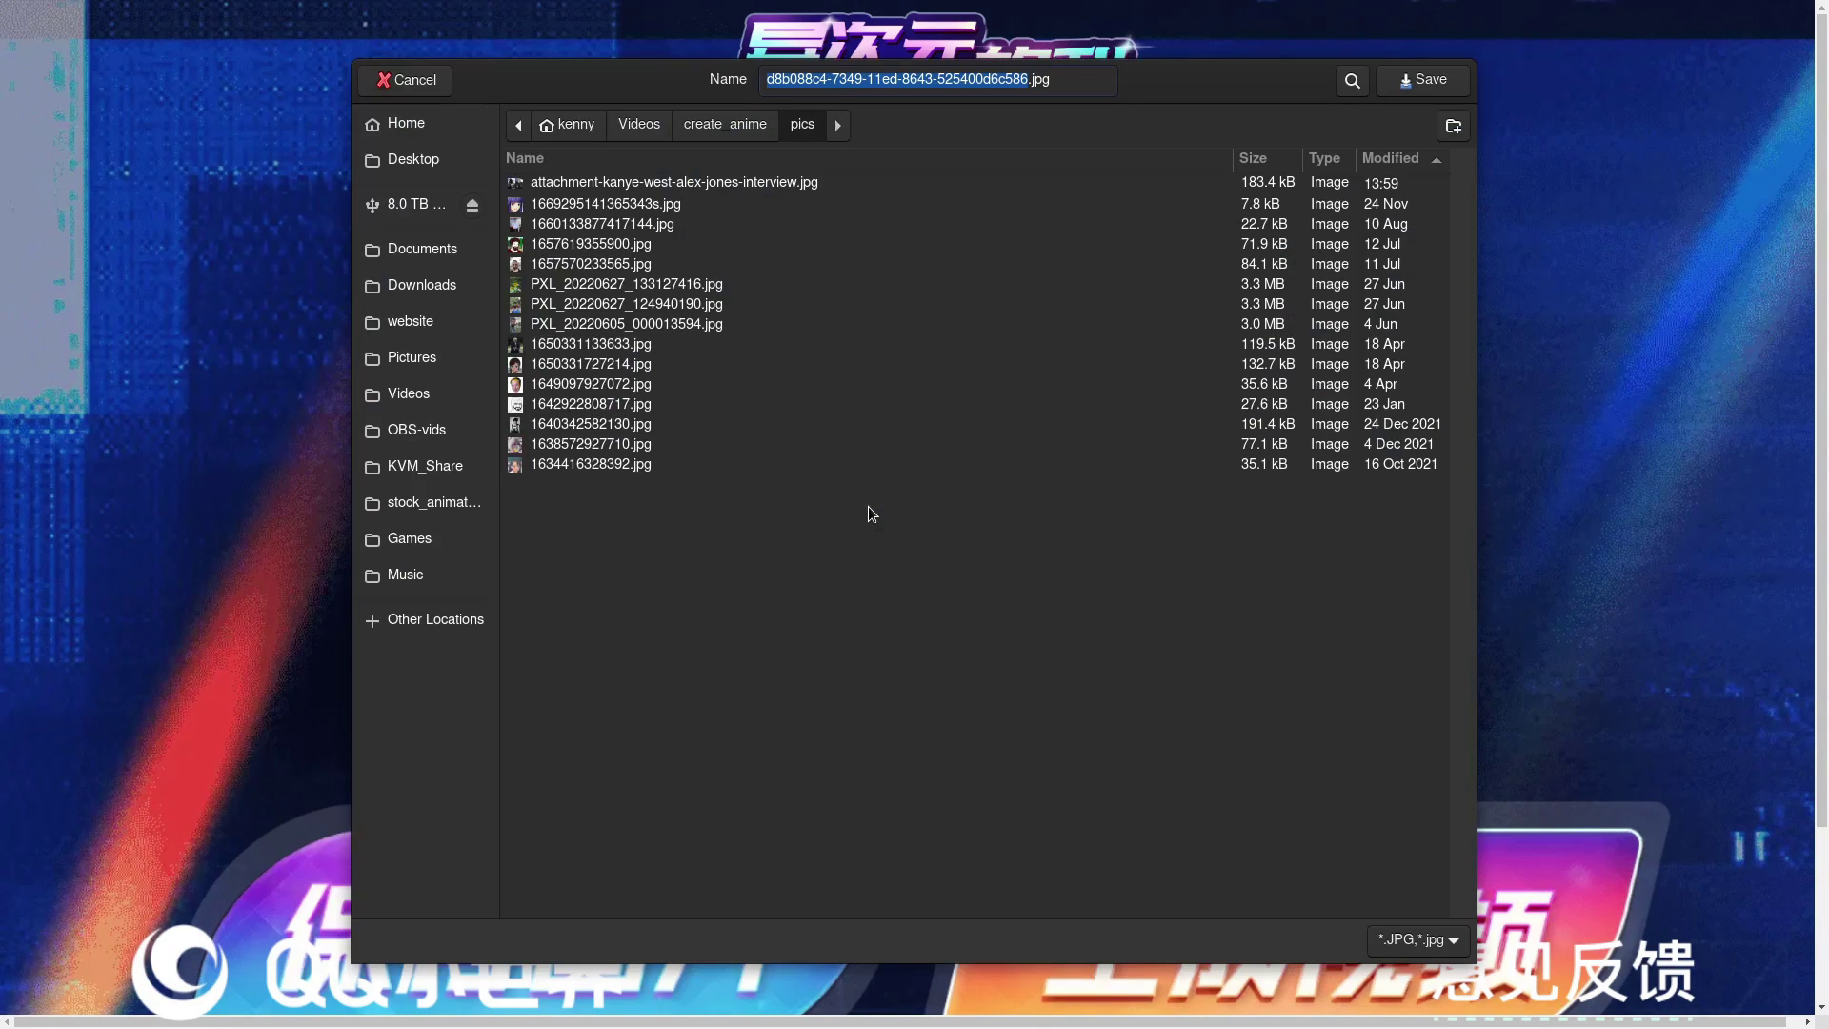
pyautogui.click(1427, 86)
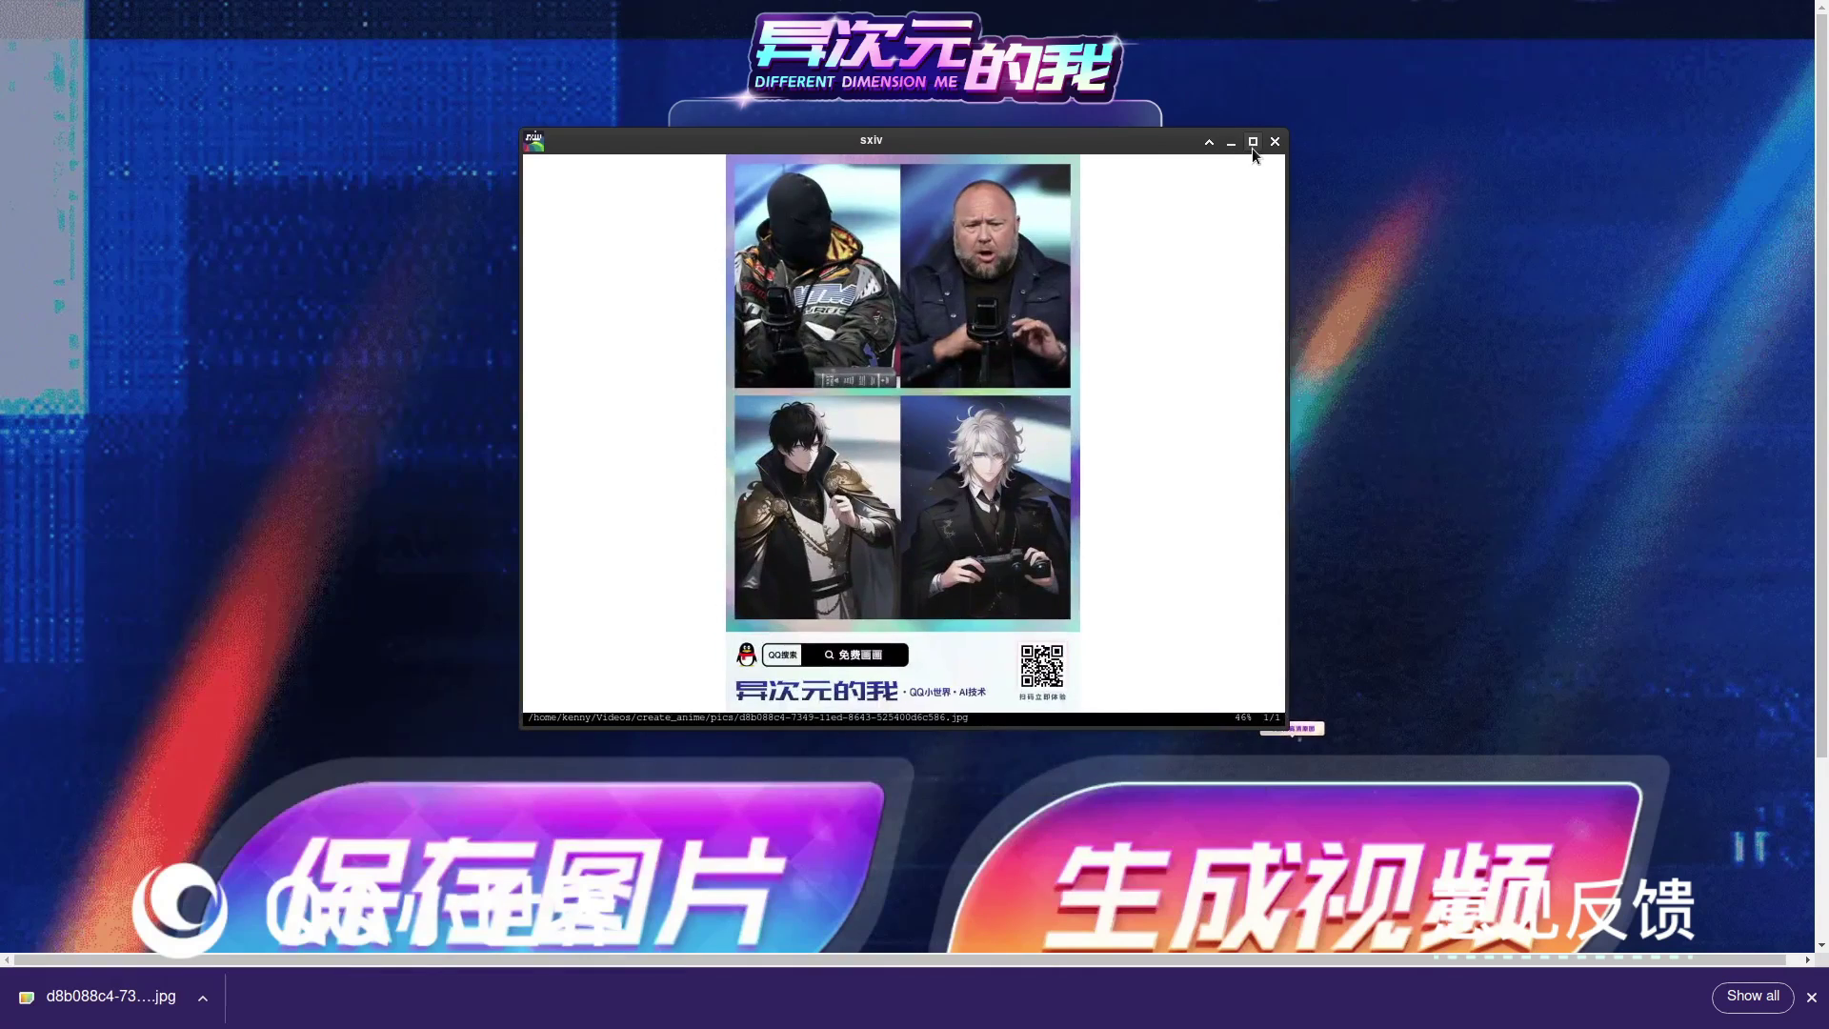
# Step: Enlarge the saved picture to 150% in a maximised sxiv window, compare the original photos with their anime versions, and close the viewer
pyautogui.click(1248, 148)
pyautogui.press('+')
pyautogui.press('+')
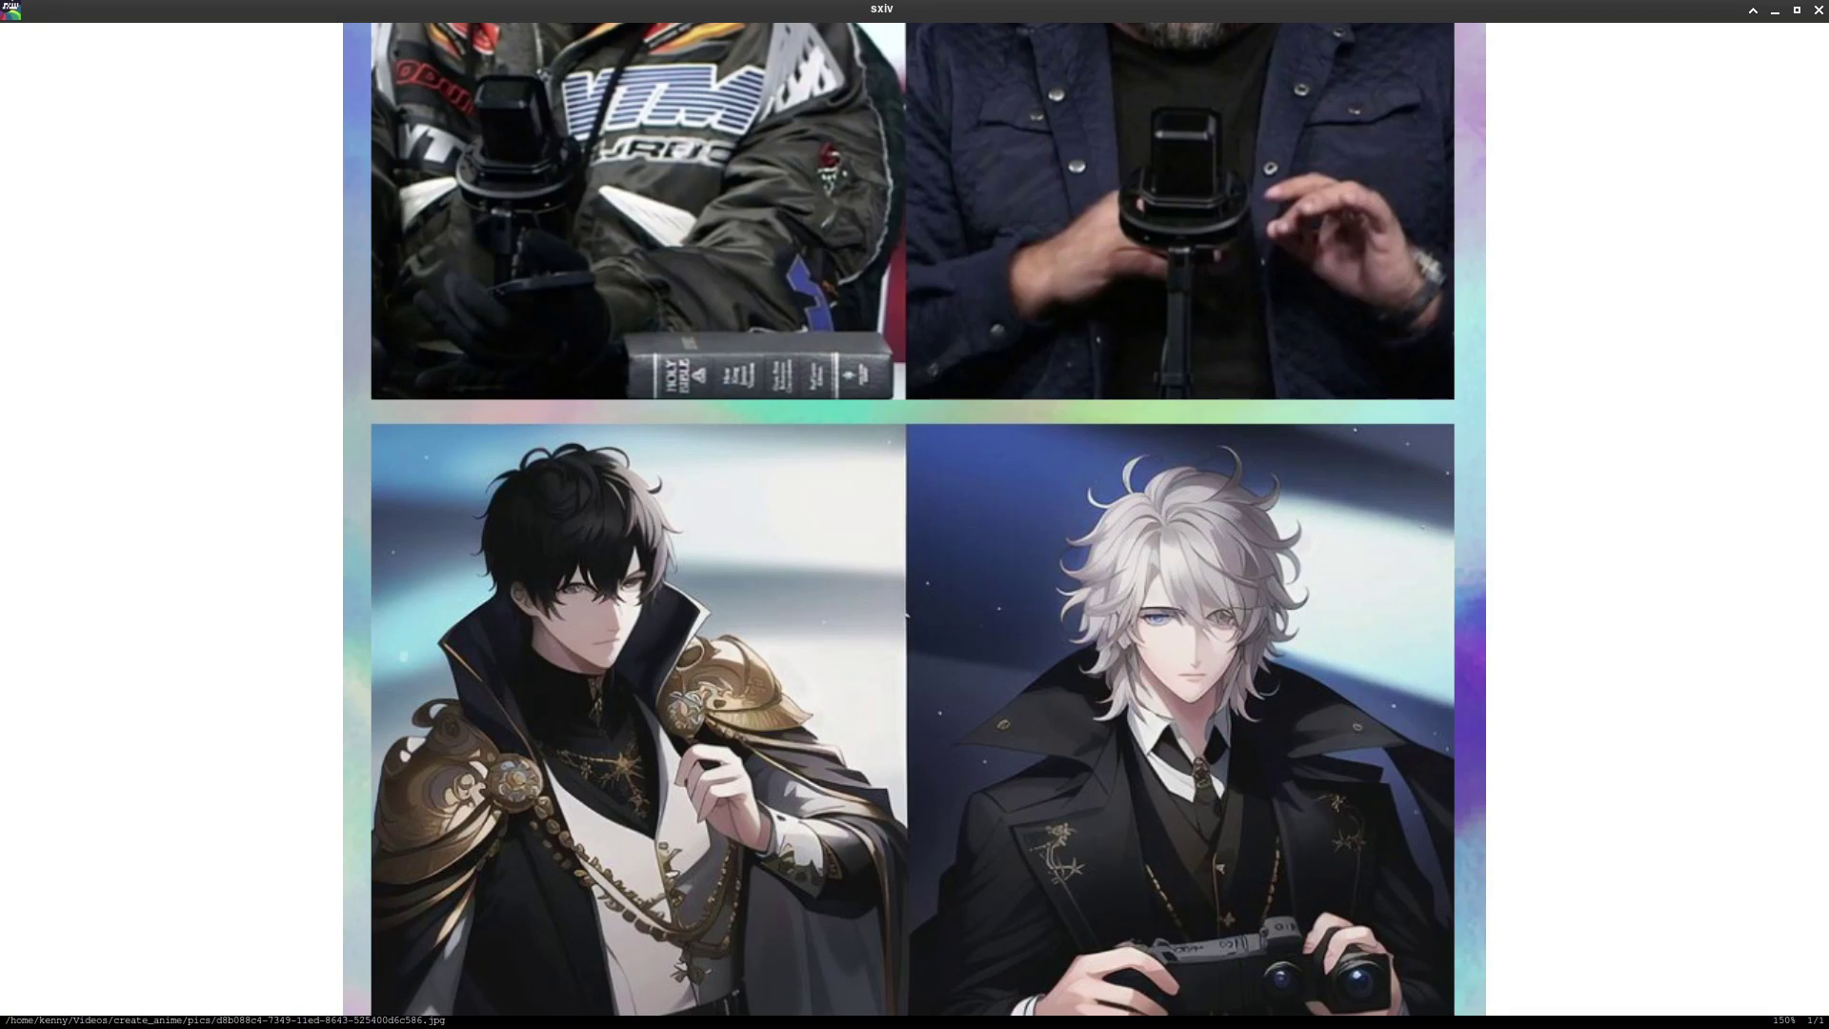
pyautogui.press('j')
pyautogui.press('j')
pyautogui.press('k')
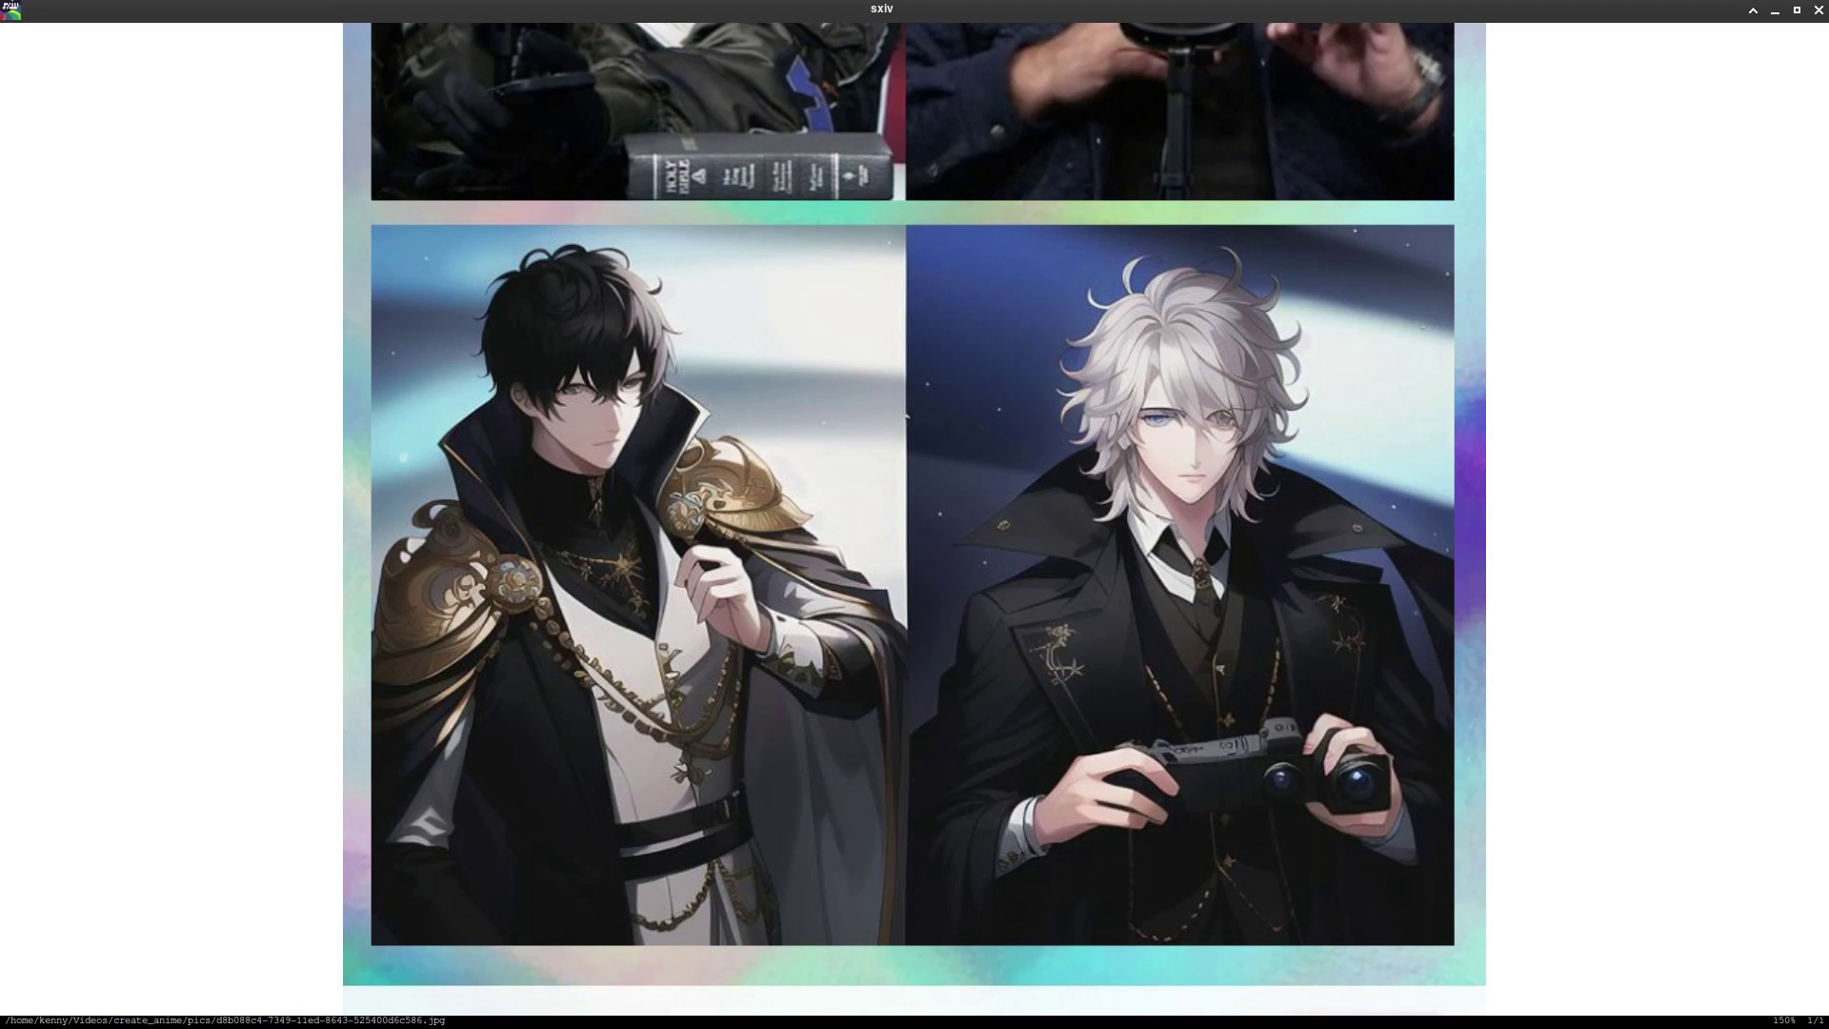
pyautogui.press('k')
pyautogui.press('k')
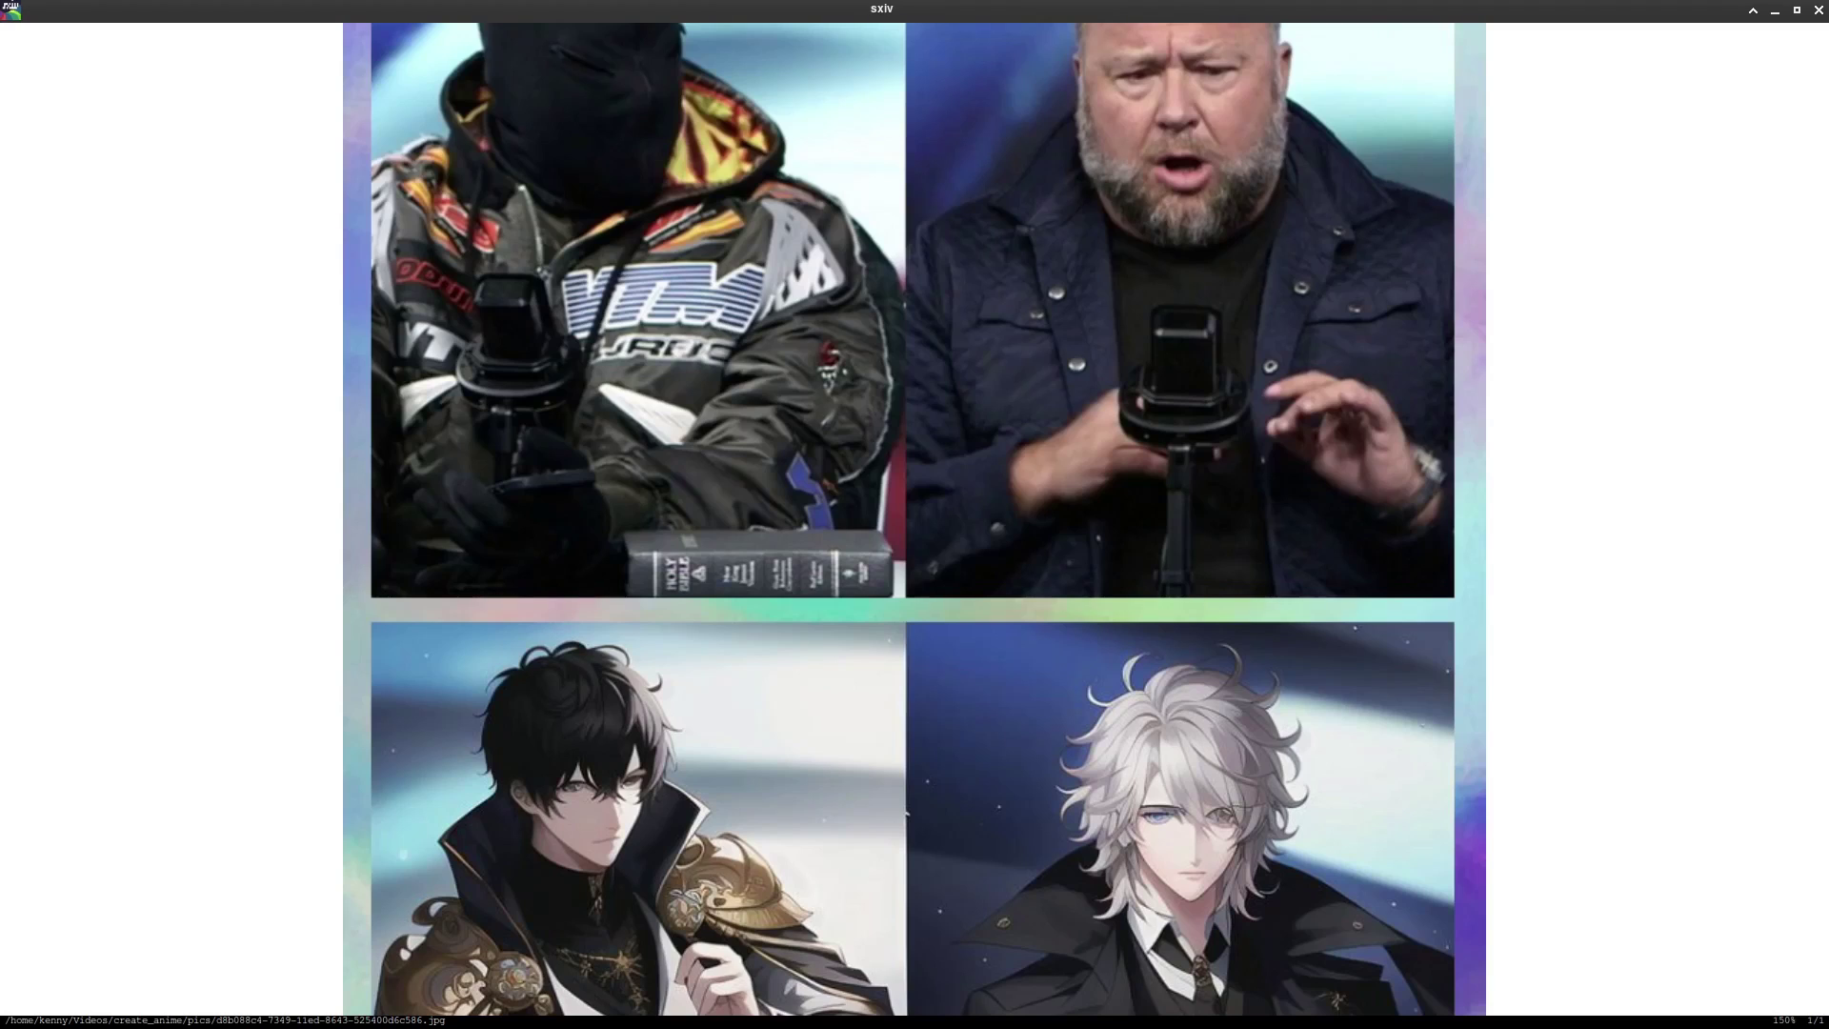
pyautogui.press('k')
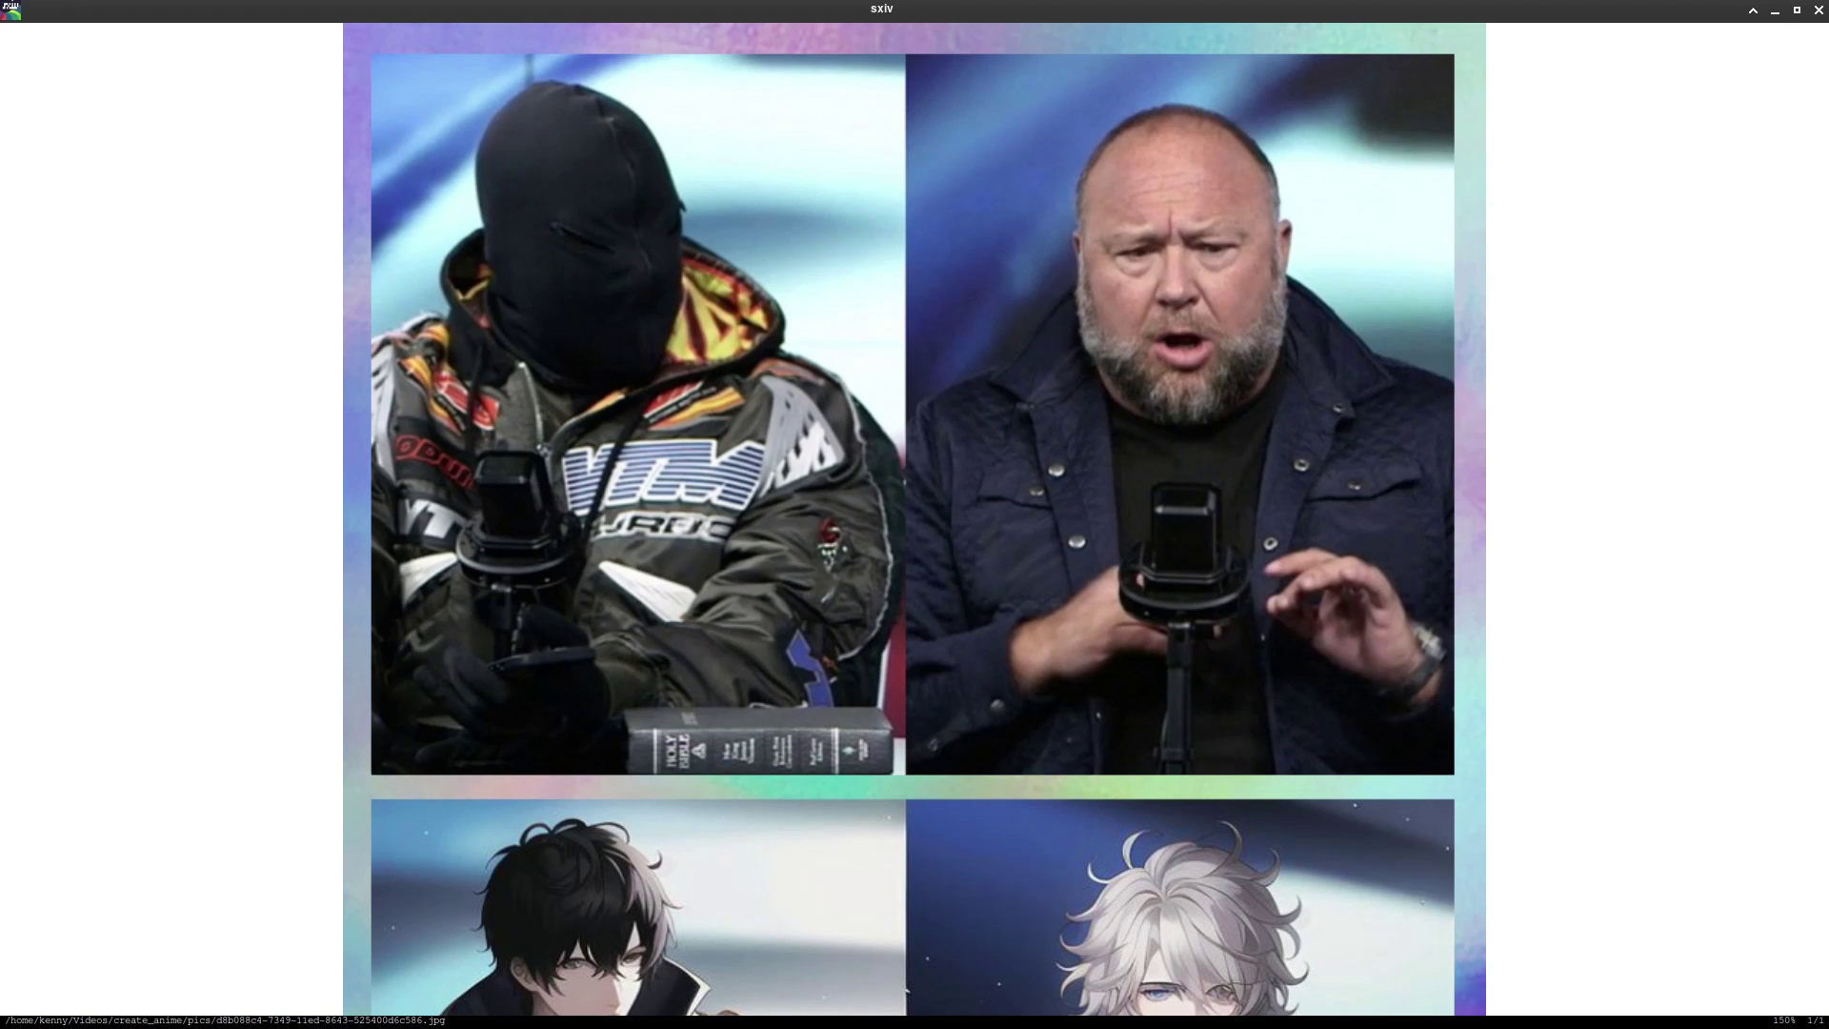
pyautogui.press('j')
pyautogui.press('j')
pyautogui.press('j')
pyautogui.press('j')
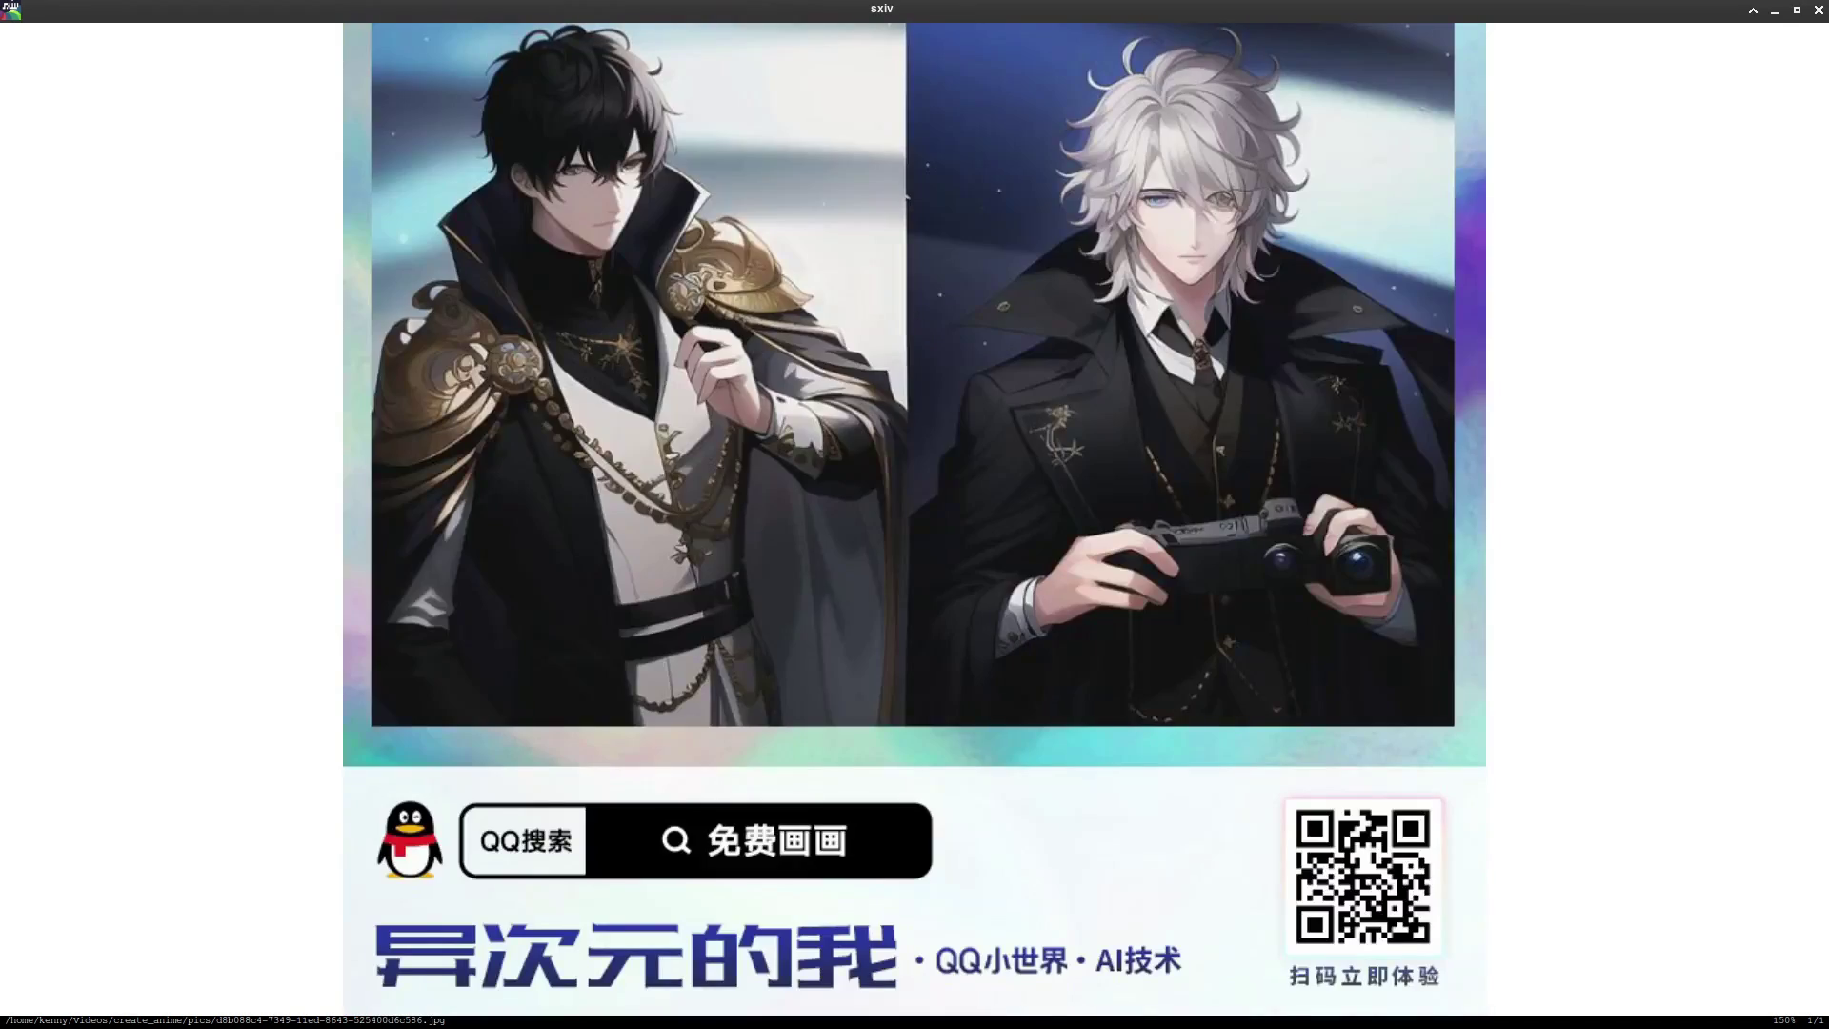
pyautogui.press('k')
pyautogui.press('k')
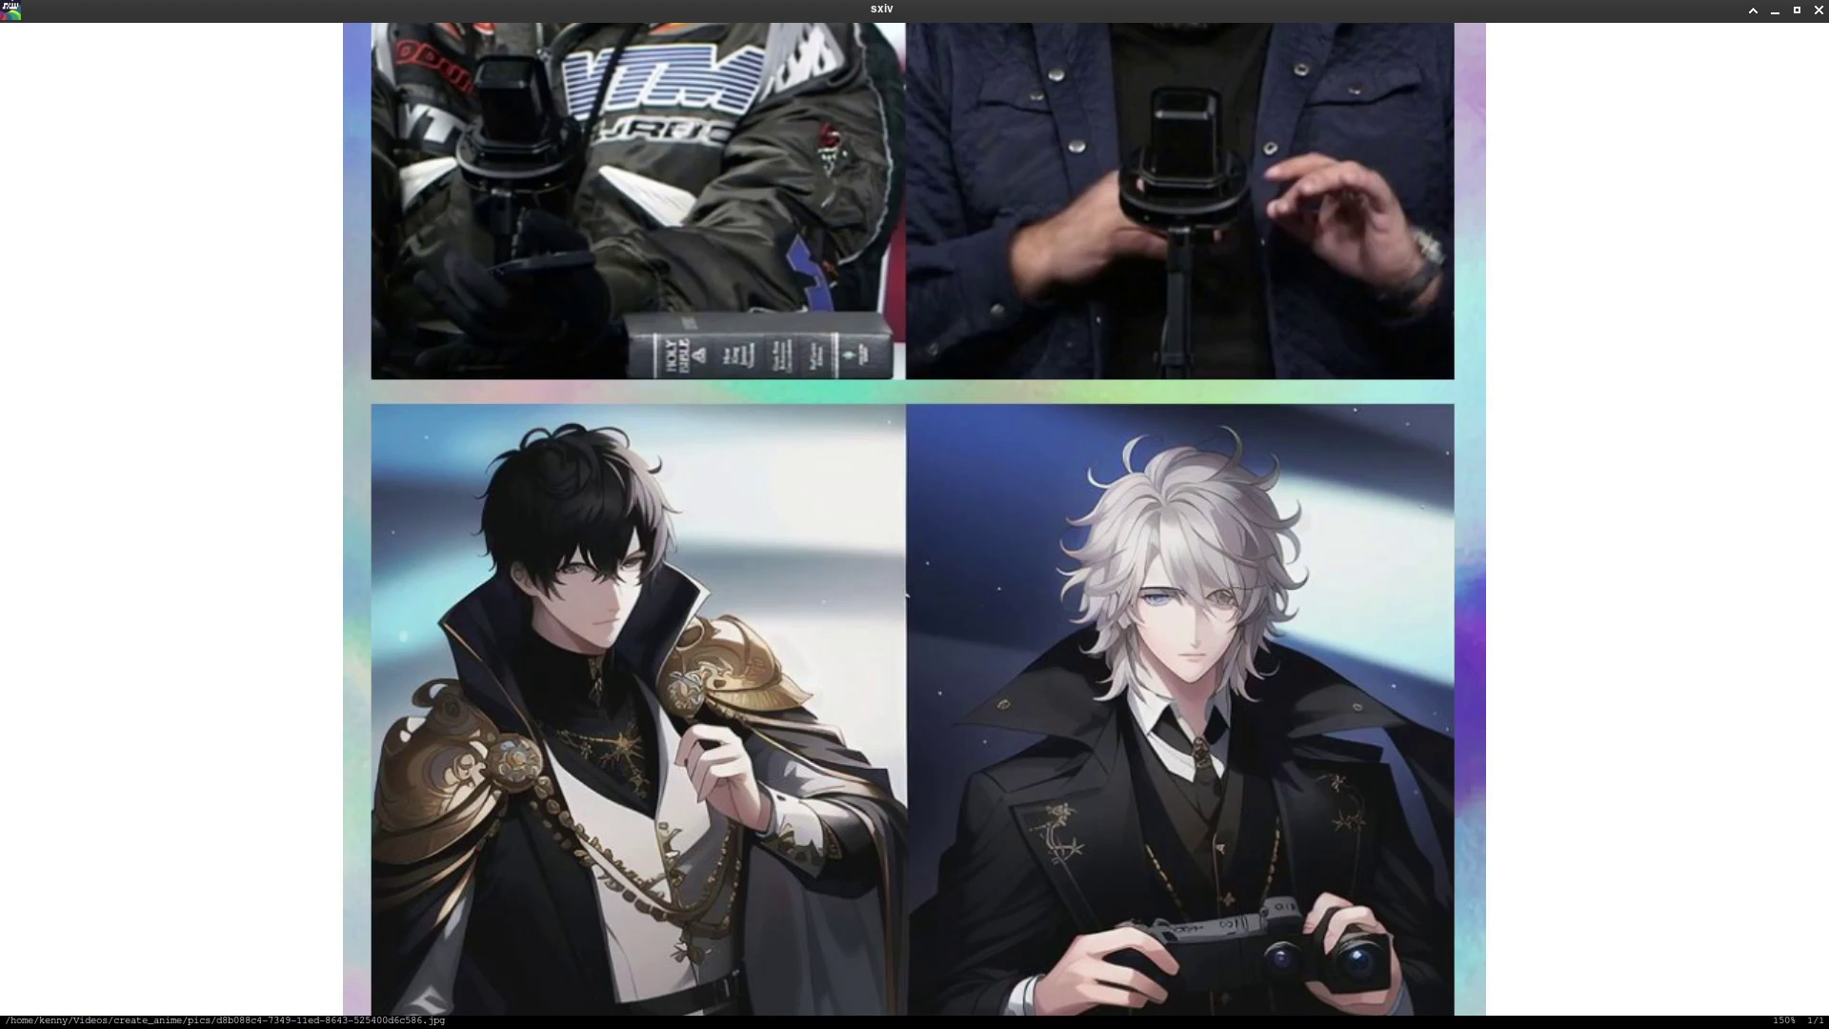
pyautogui.press('k')
pyautogui.press('k')
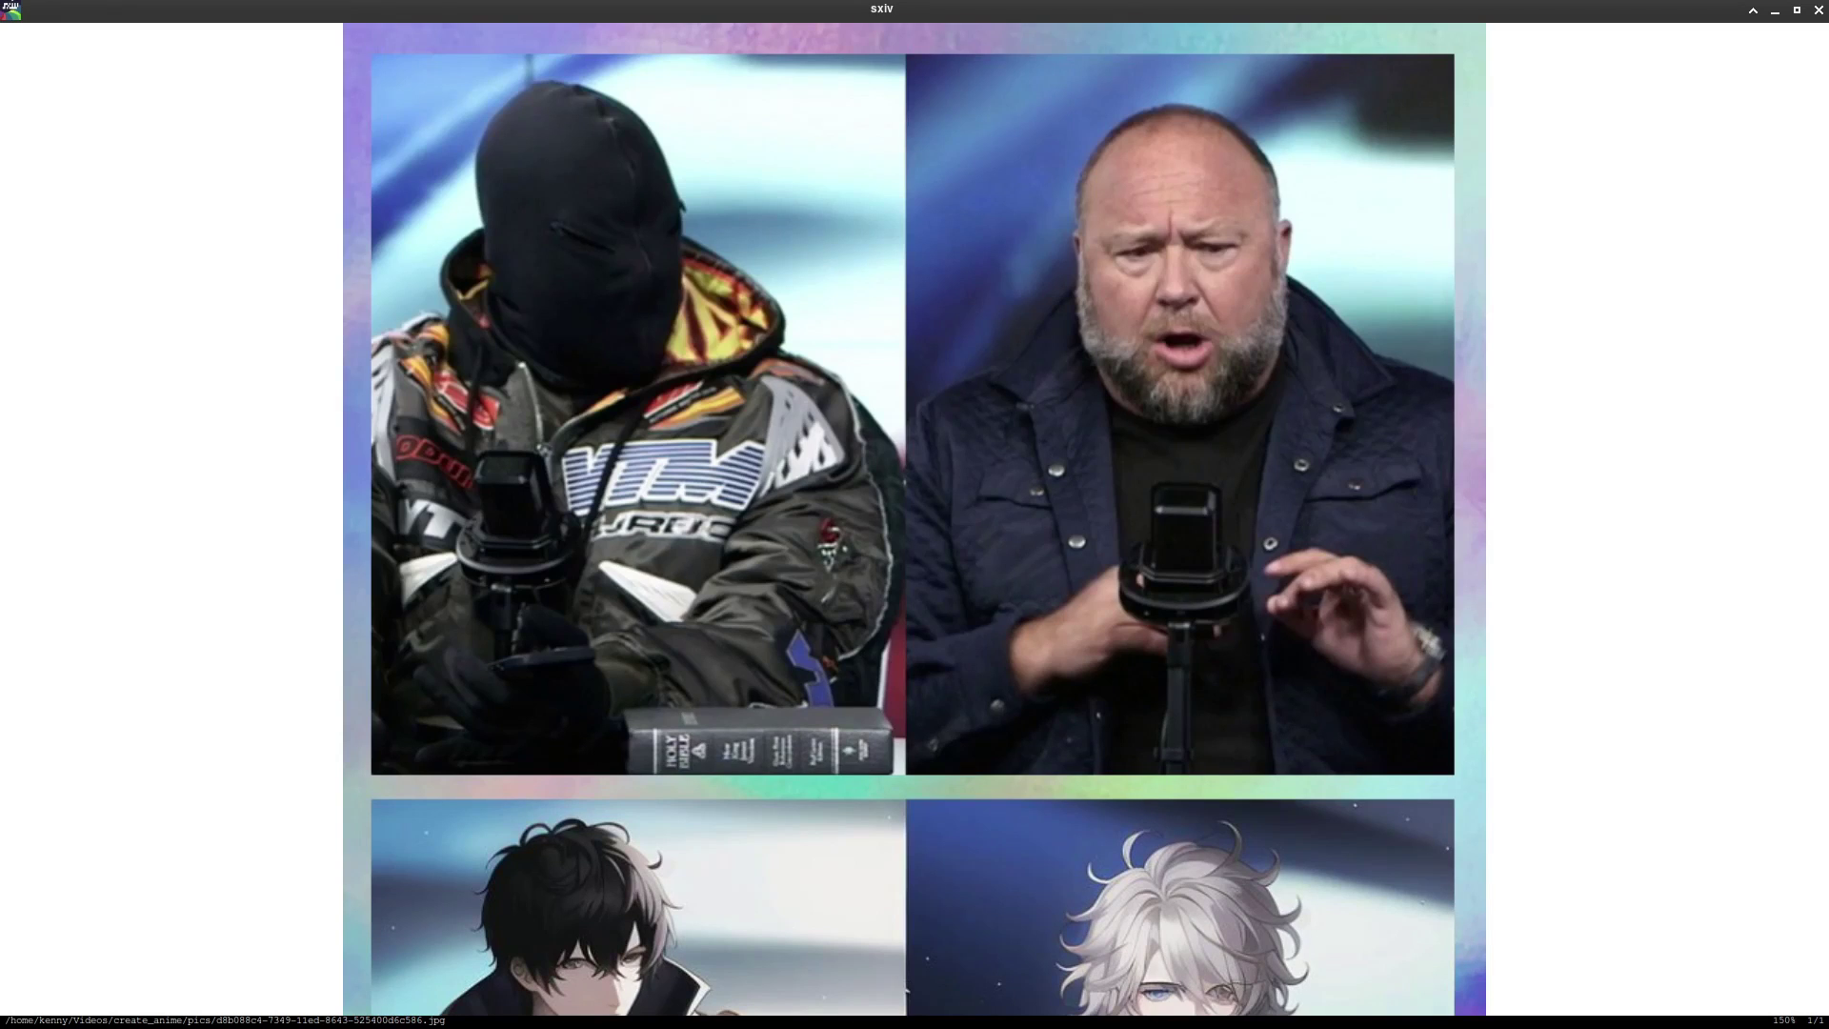
pyautogui.press('j')
pyautogui.press('j')
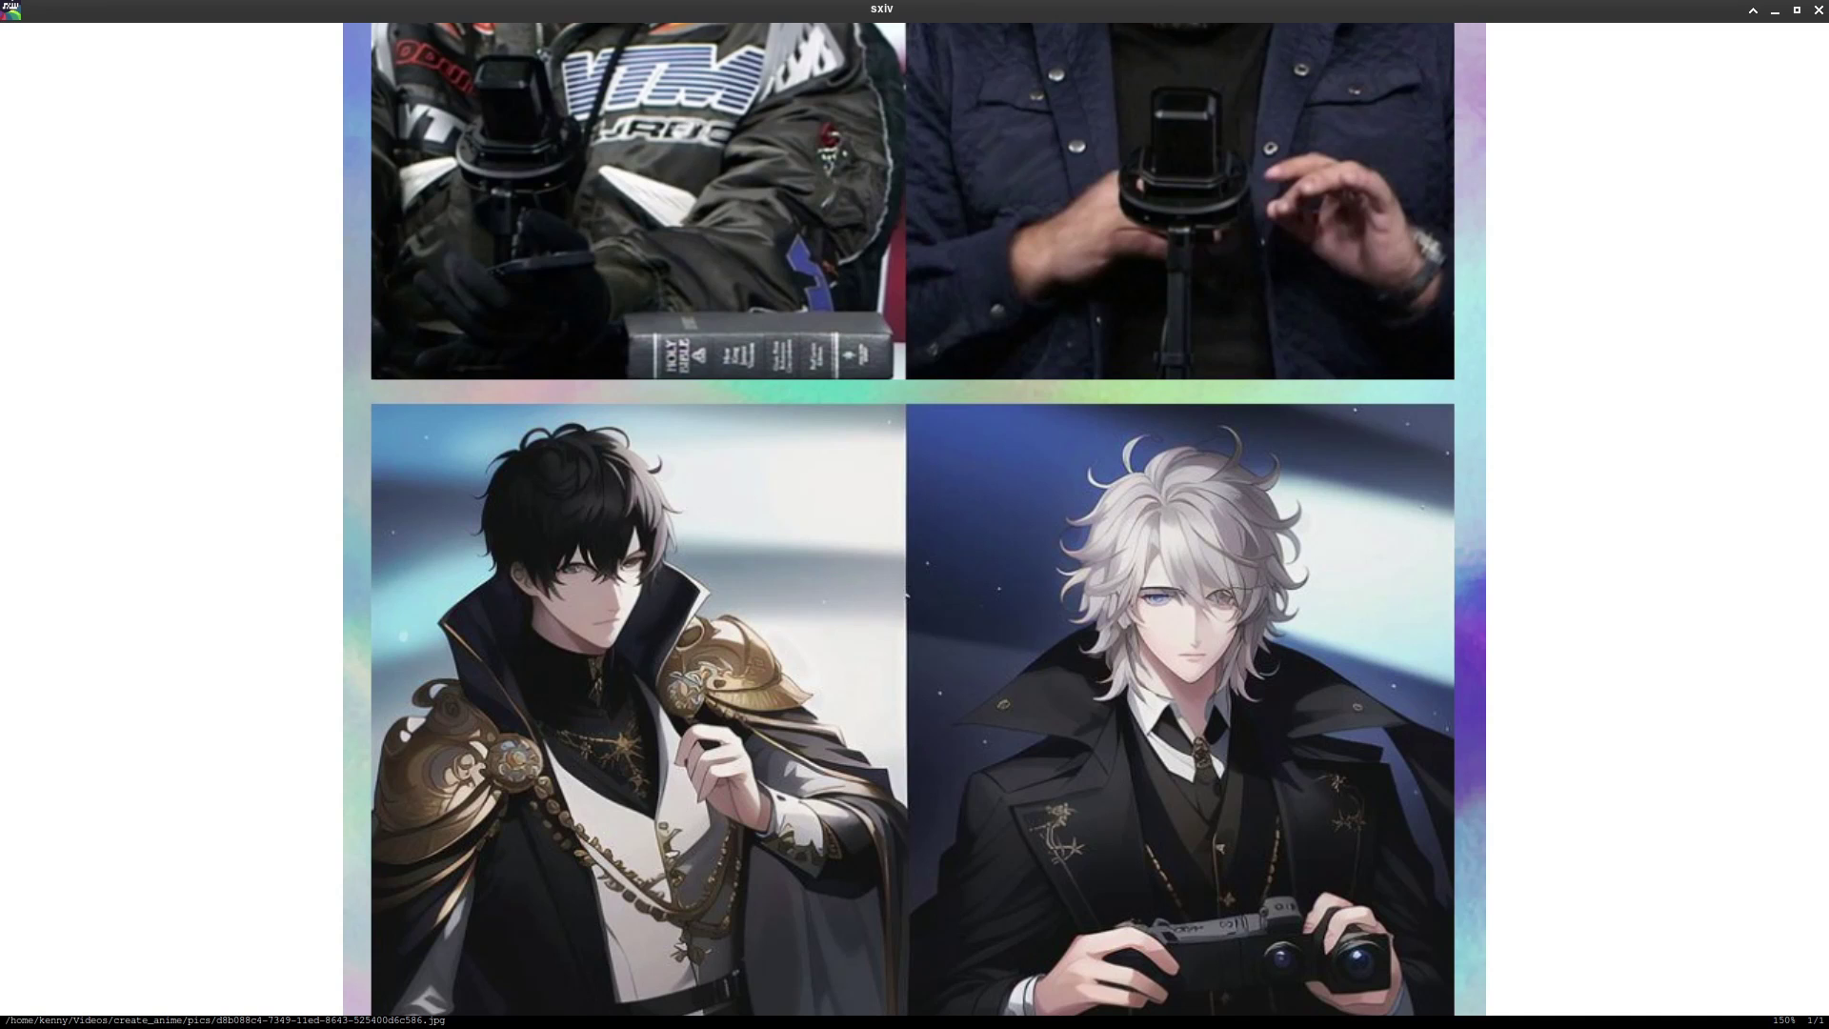
pyautogui.press('j')
pyautogui.press('k')
pyautogui.press('k')
pyautogui.press('k')
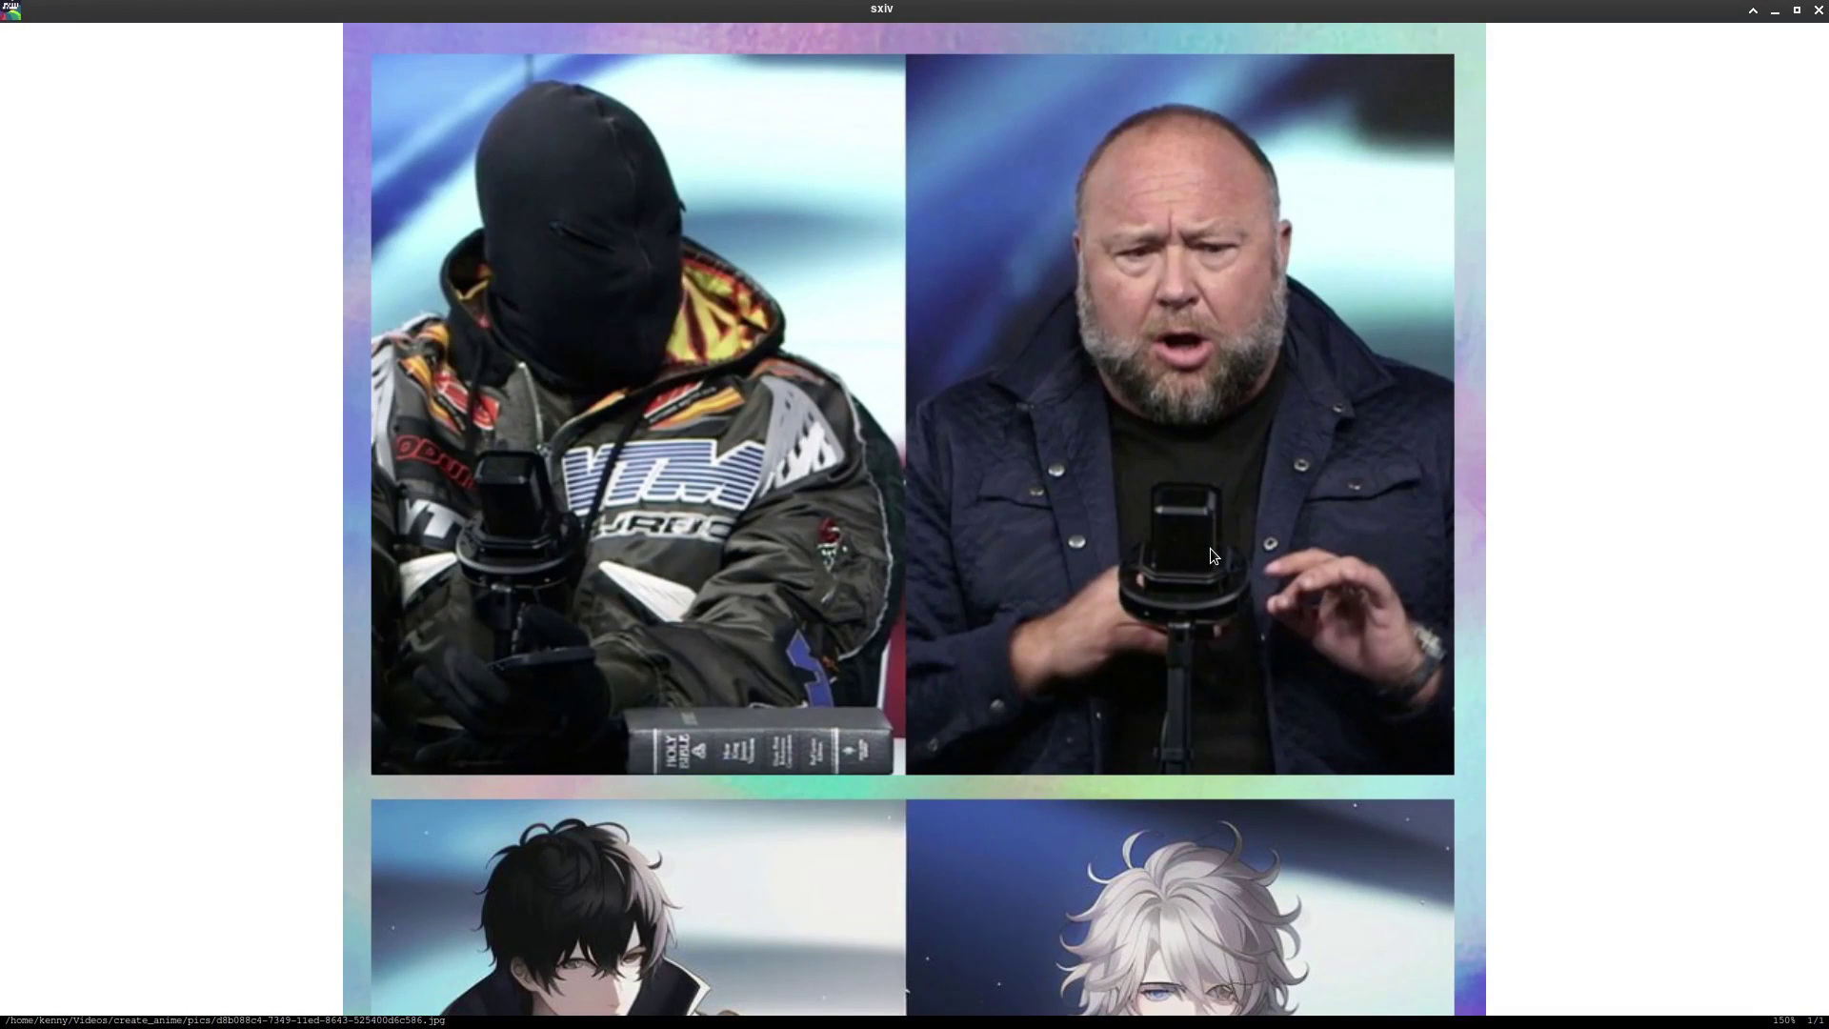
pyautogui.press('j')
pyautogui.press('j')
pyautogui.press('j')
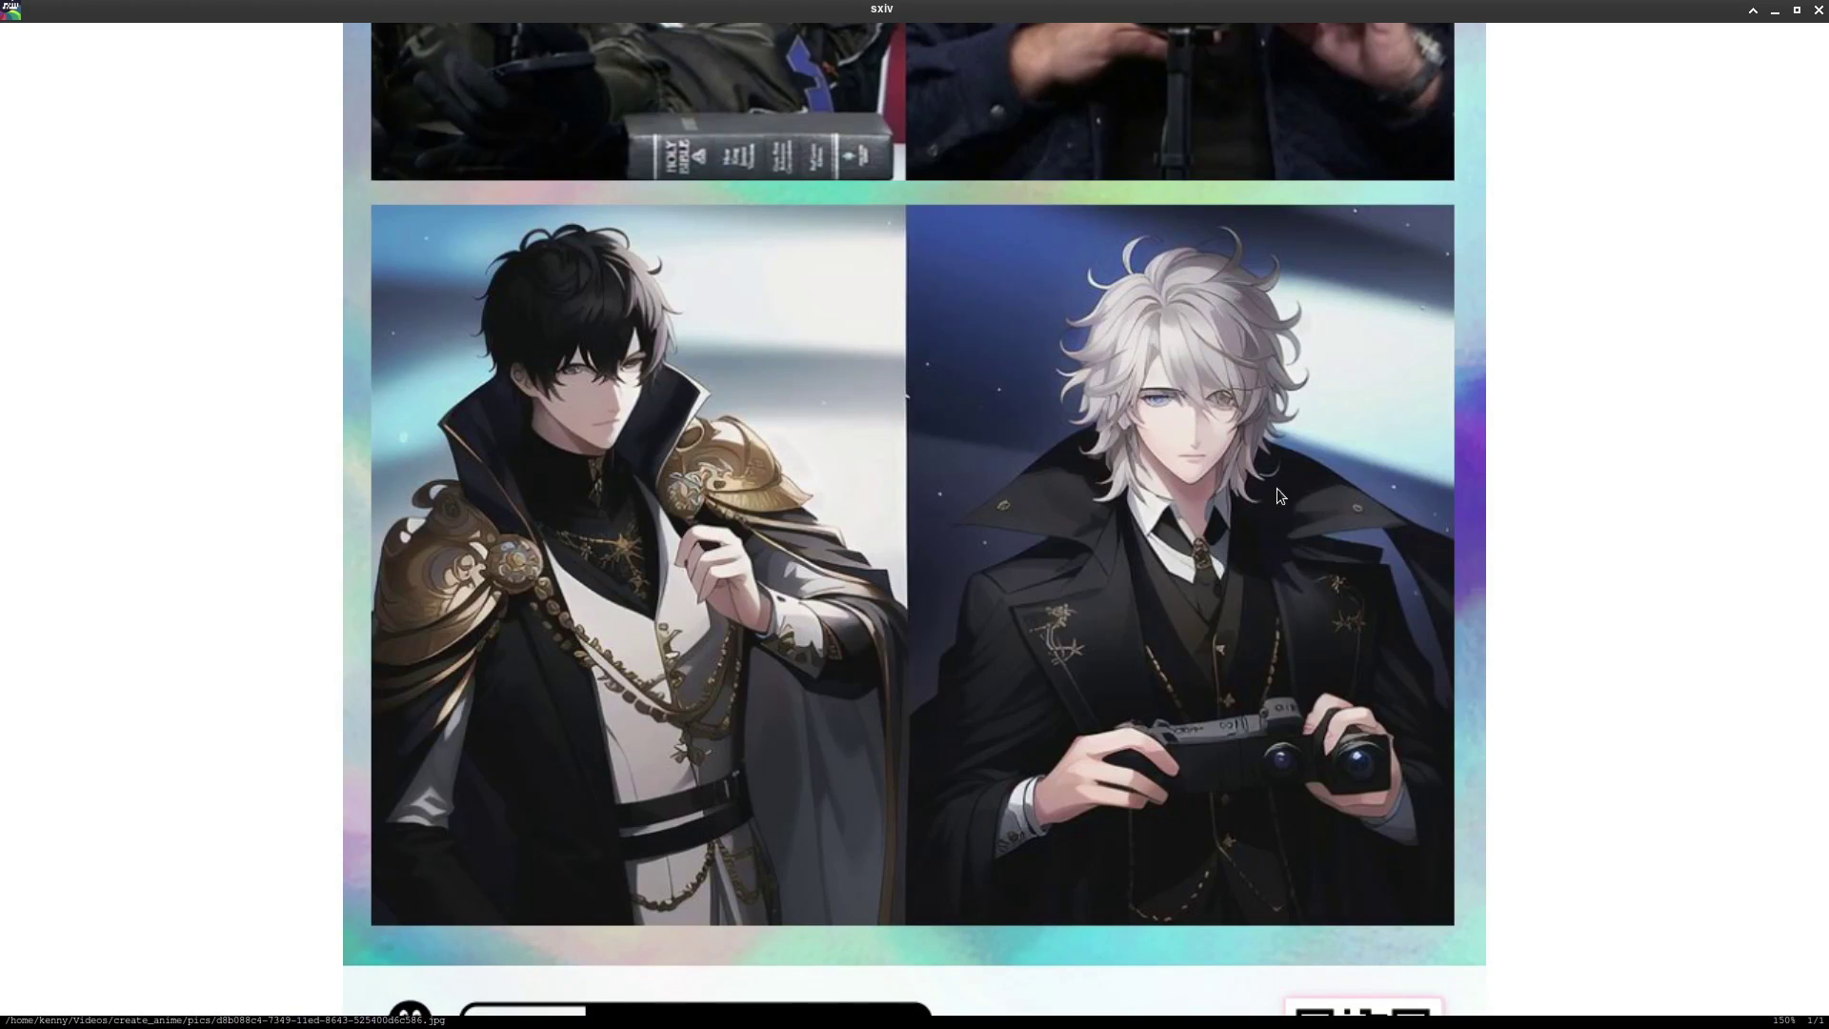
pyautogui.click(1815, 13)
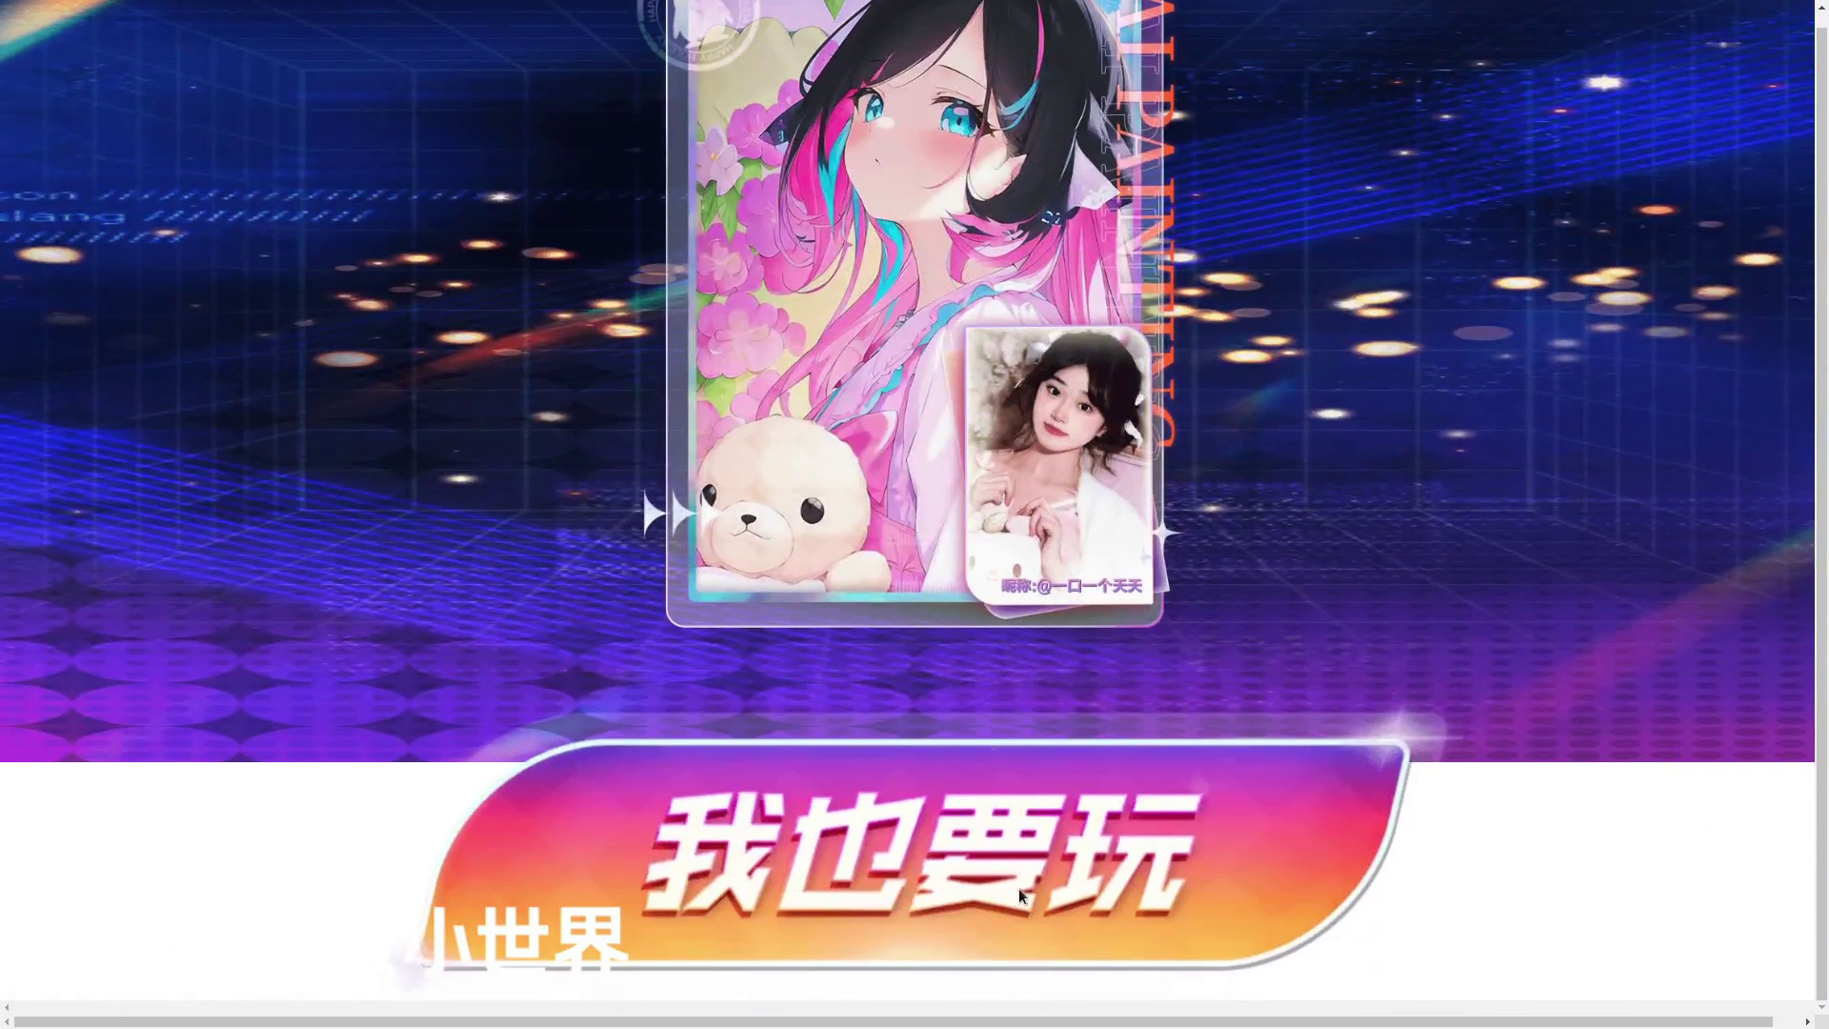
# Step: Start a new conversion and upload the photo 1640342582130.jpg from the create_anime/pics folder
pyautogui.click(1019, 891)
pyautogui.click(990, 943)
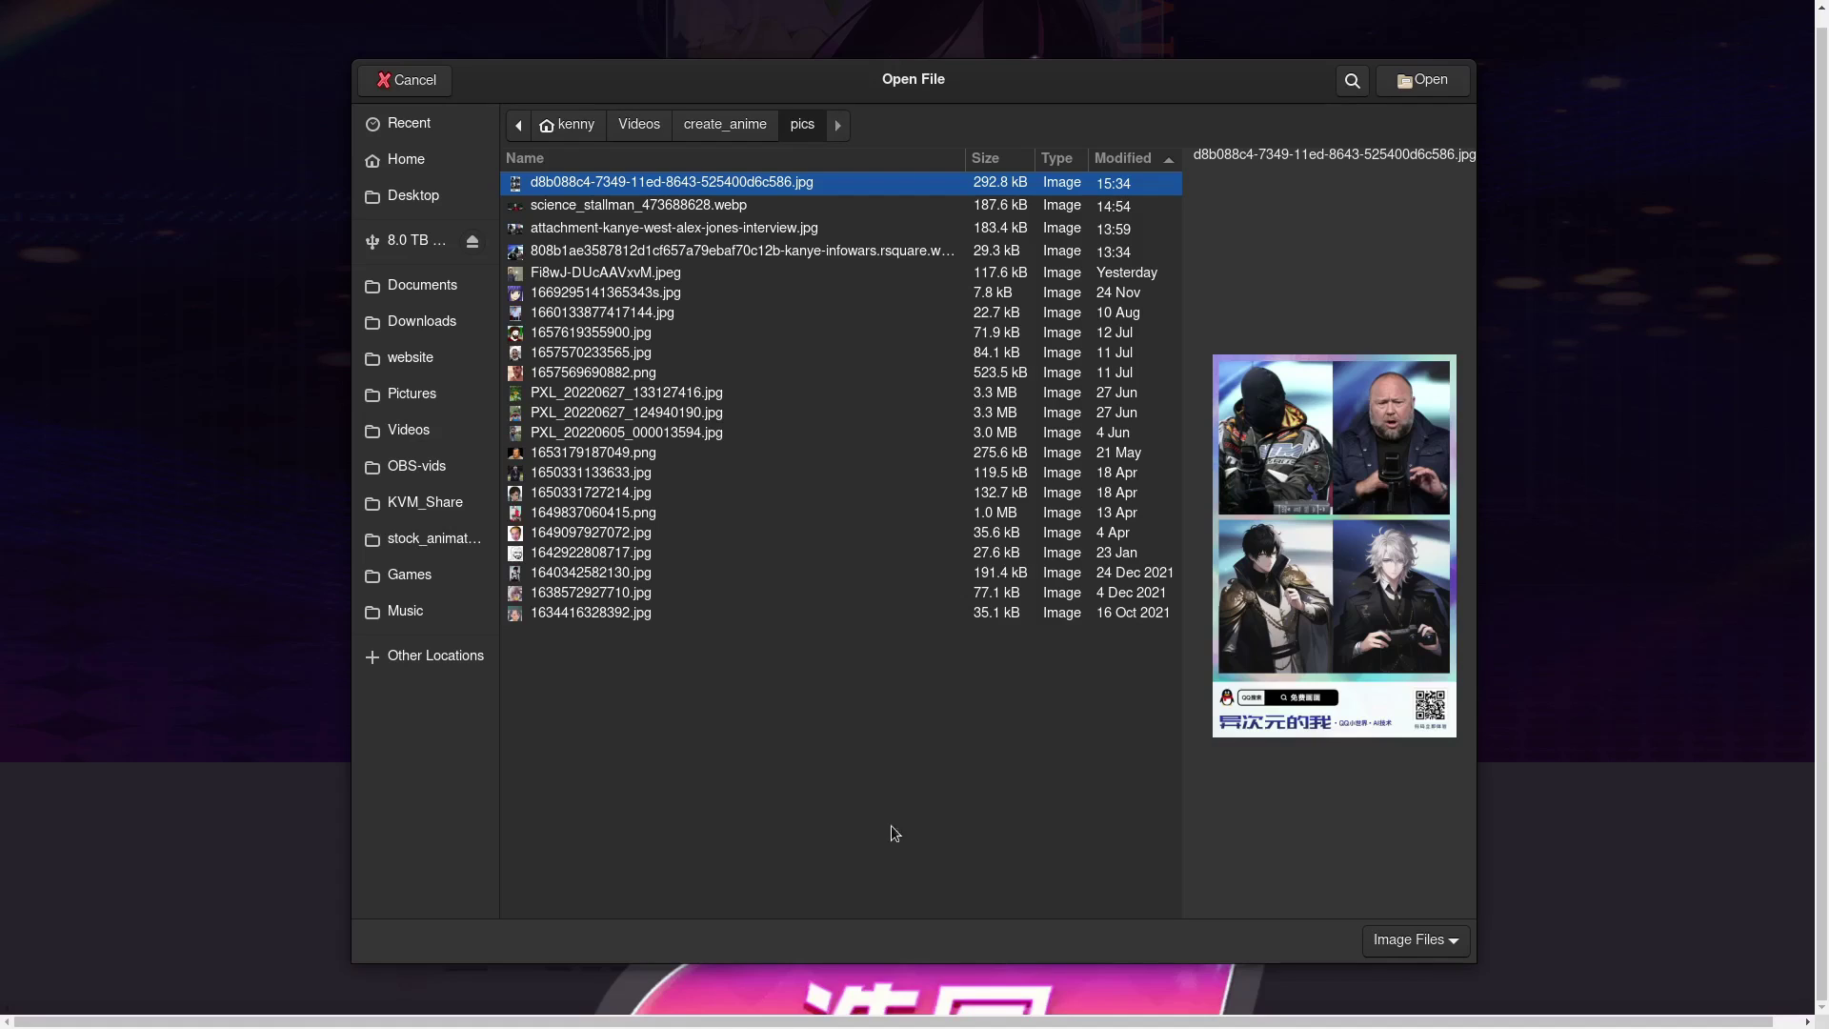
pyautogui.click(543, 593)
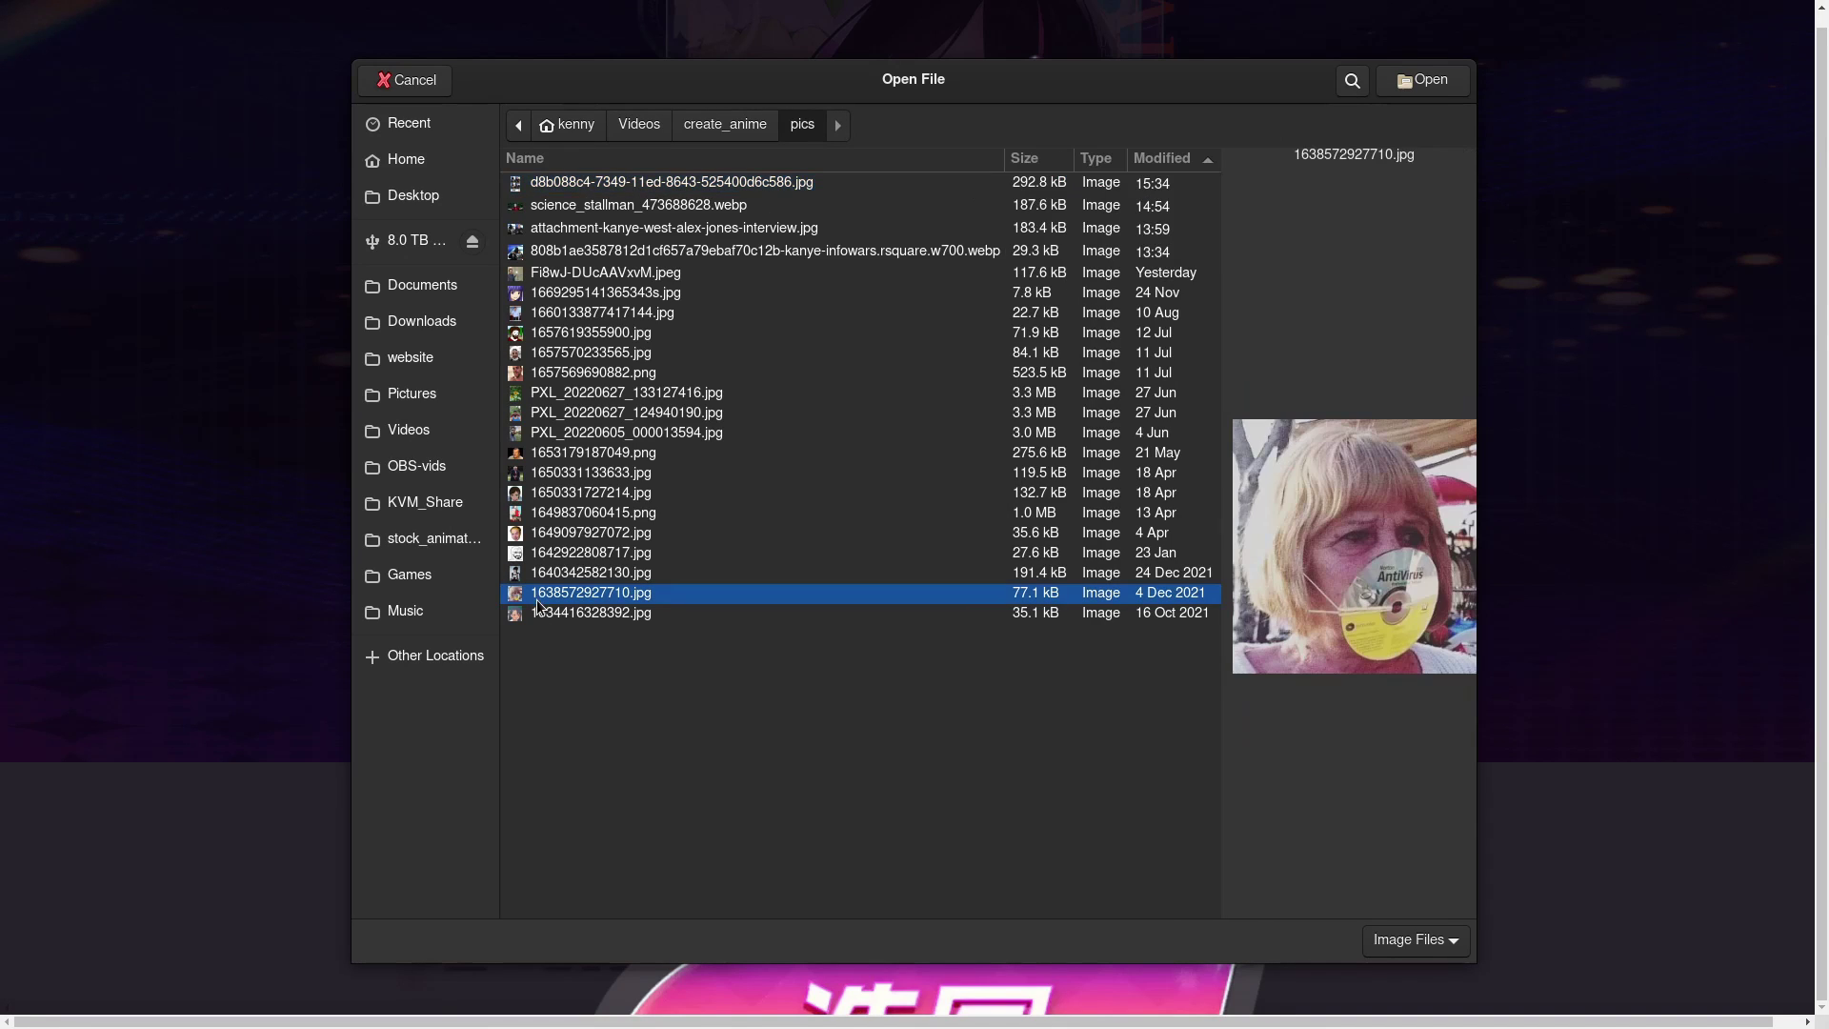
pyautogui.click(544, 614)
pyautogui.click(555, 575)
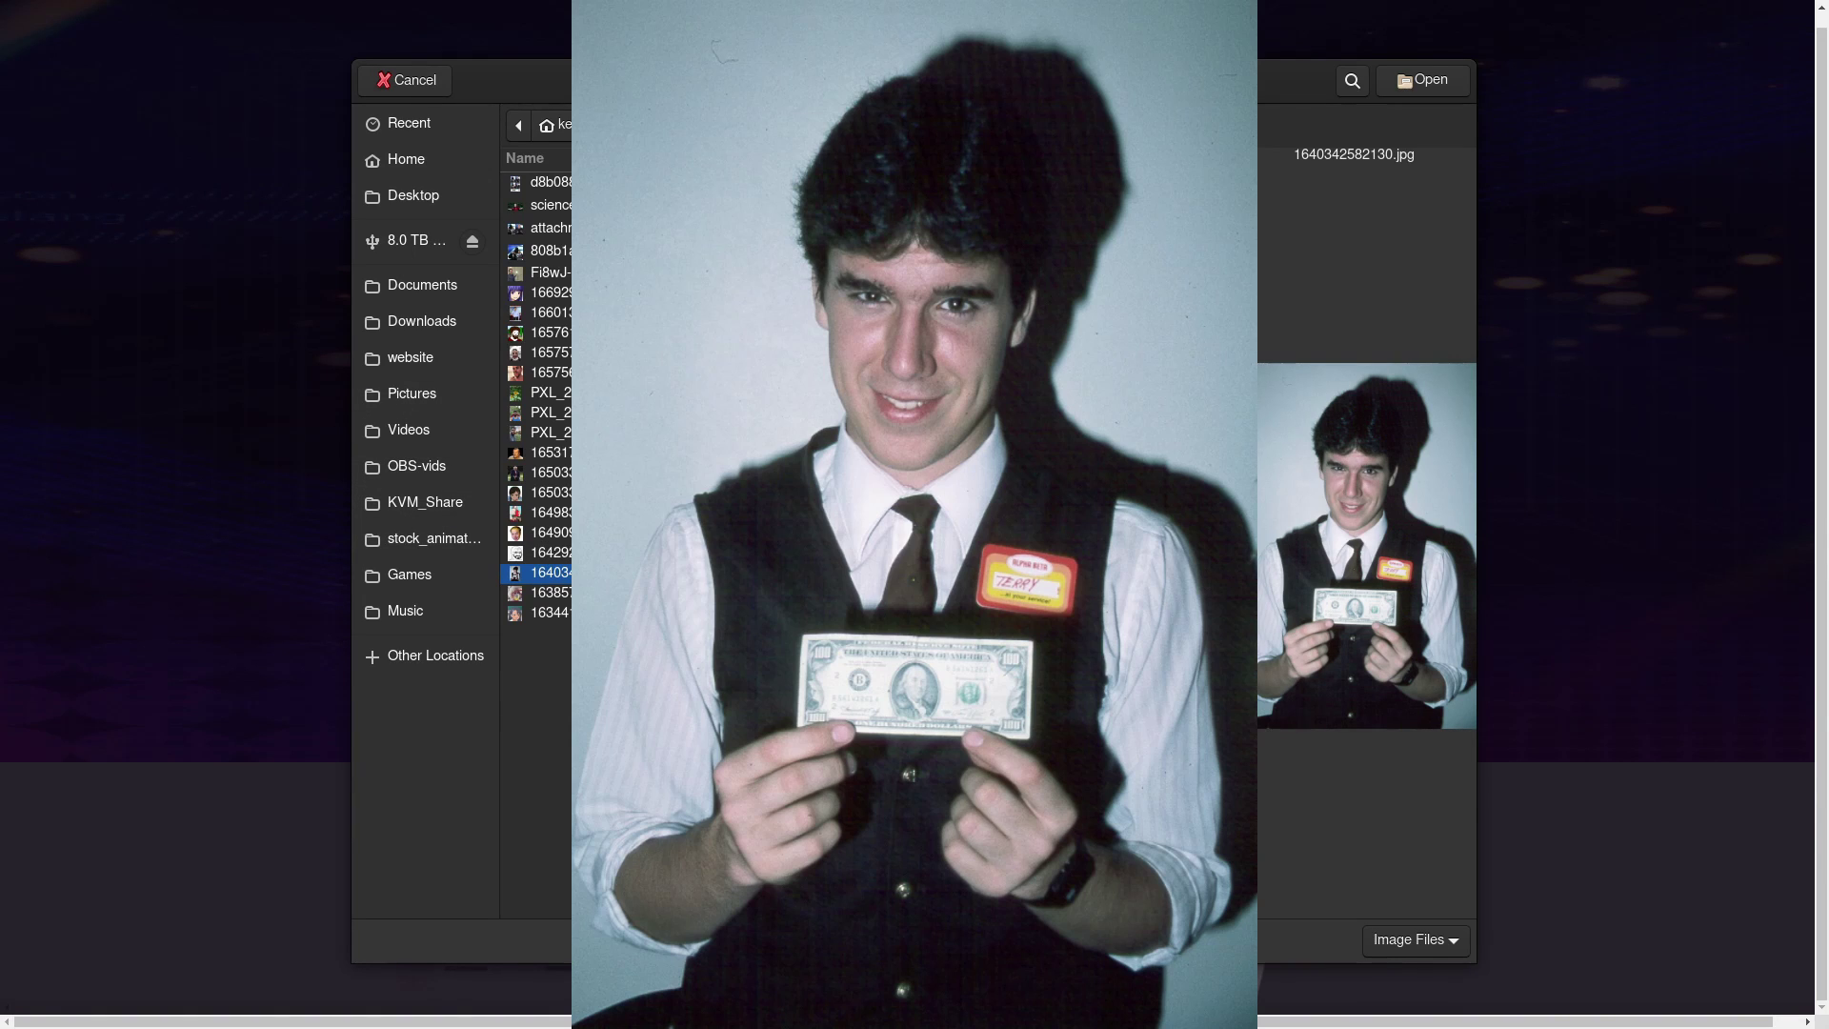
pyautogui.press('Return')
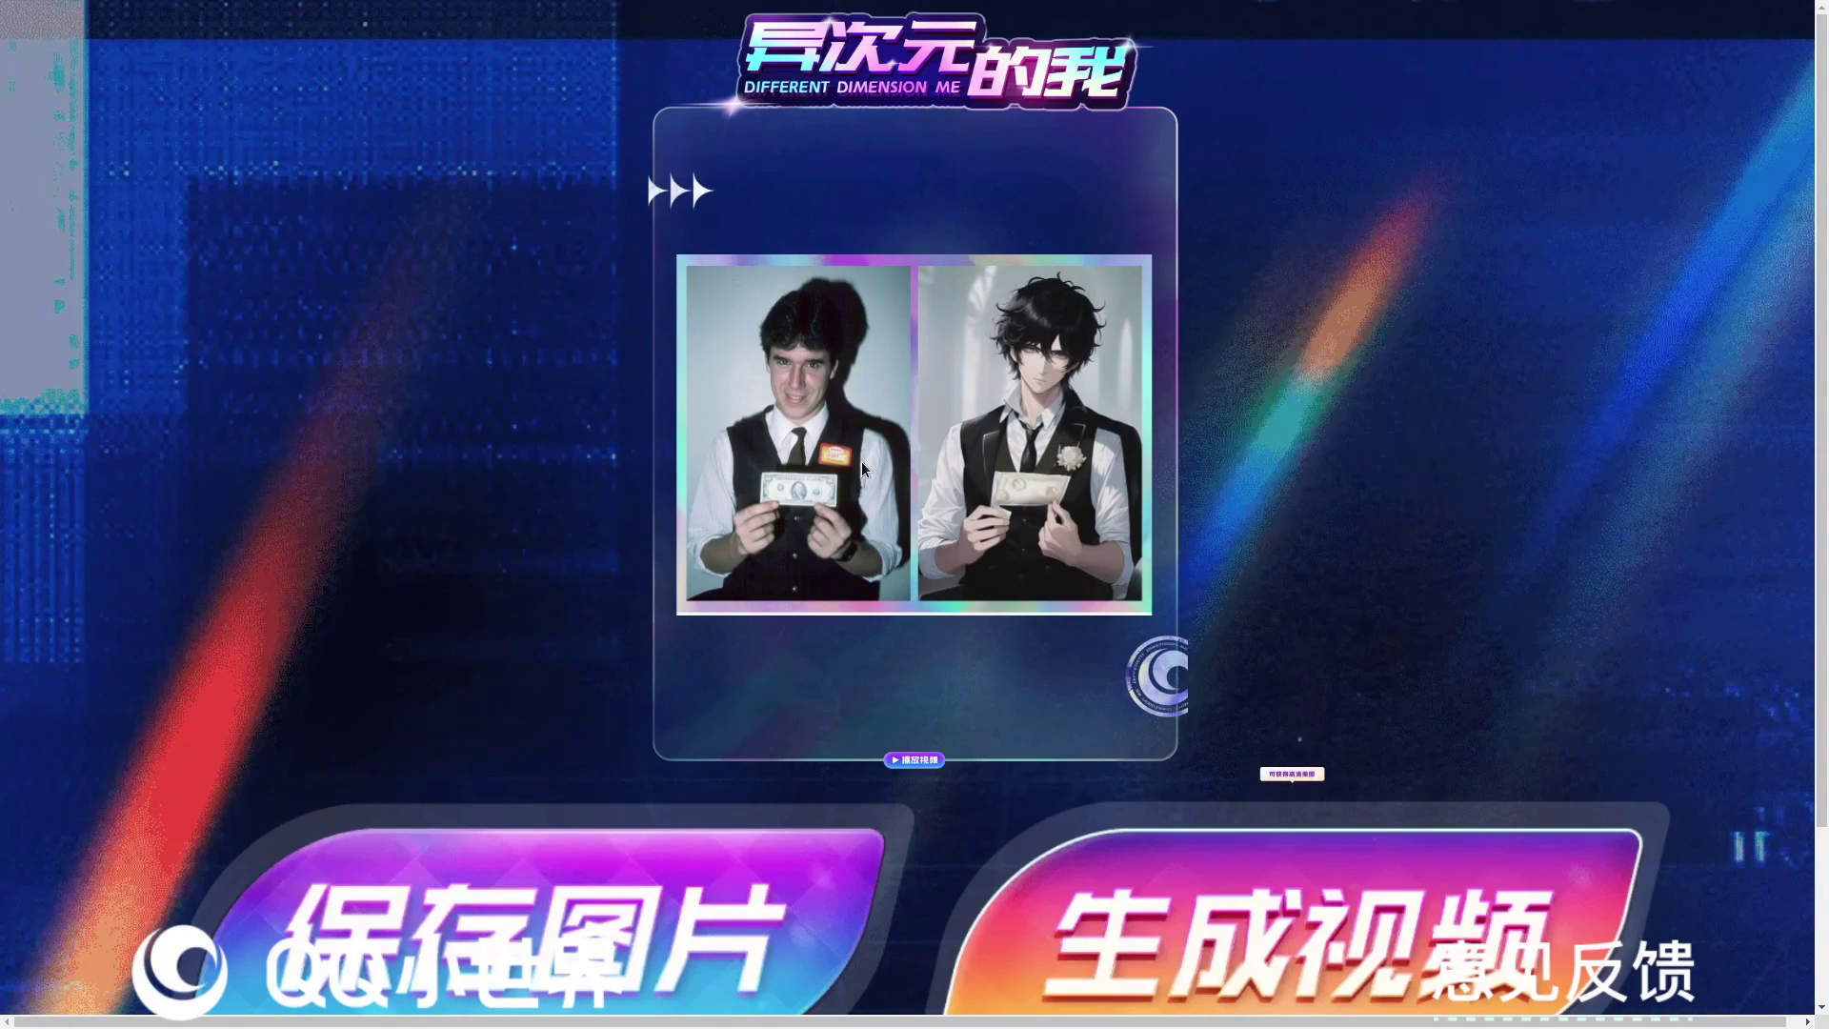
# Step: Save the generated anime comparison as a JPG in the pics folder under the proposed name, and show the page's enlarged version
pyautogui.rightClick(867, 435)
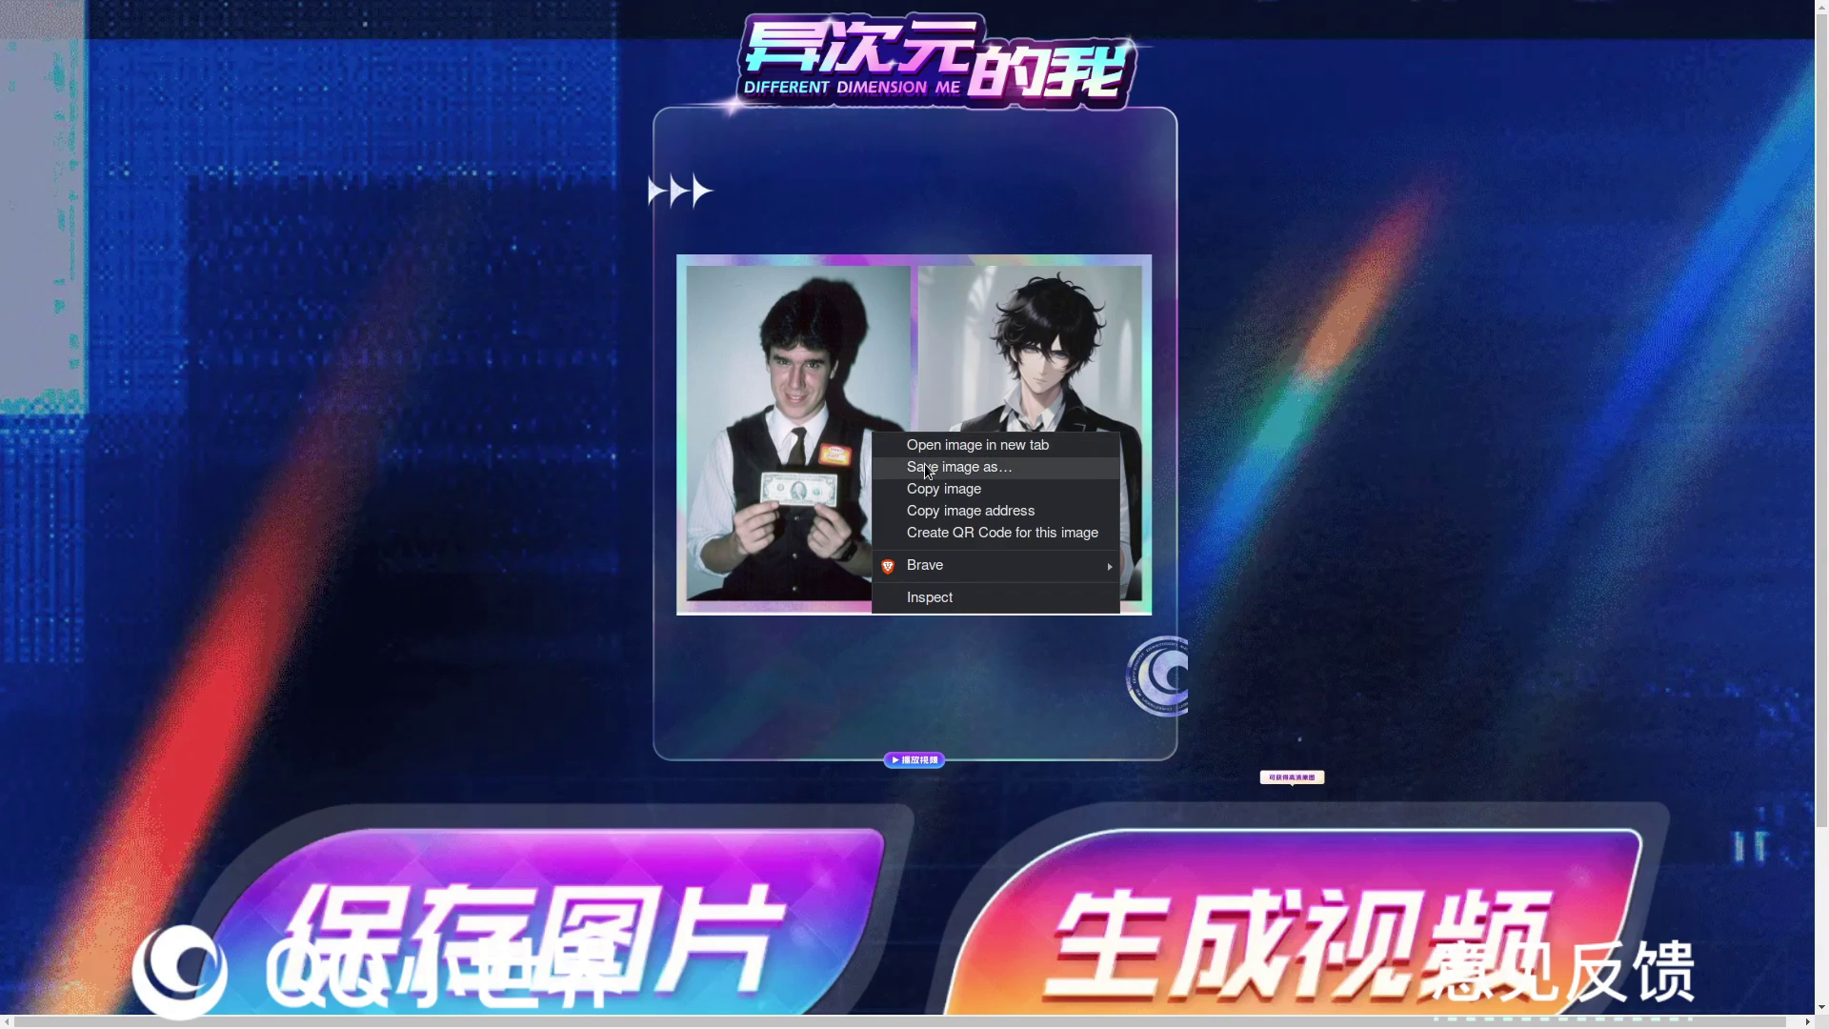
pyautogui.click(924, 462)
pyautogui.press('Return')
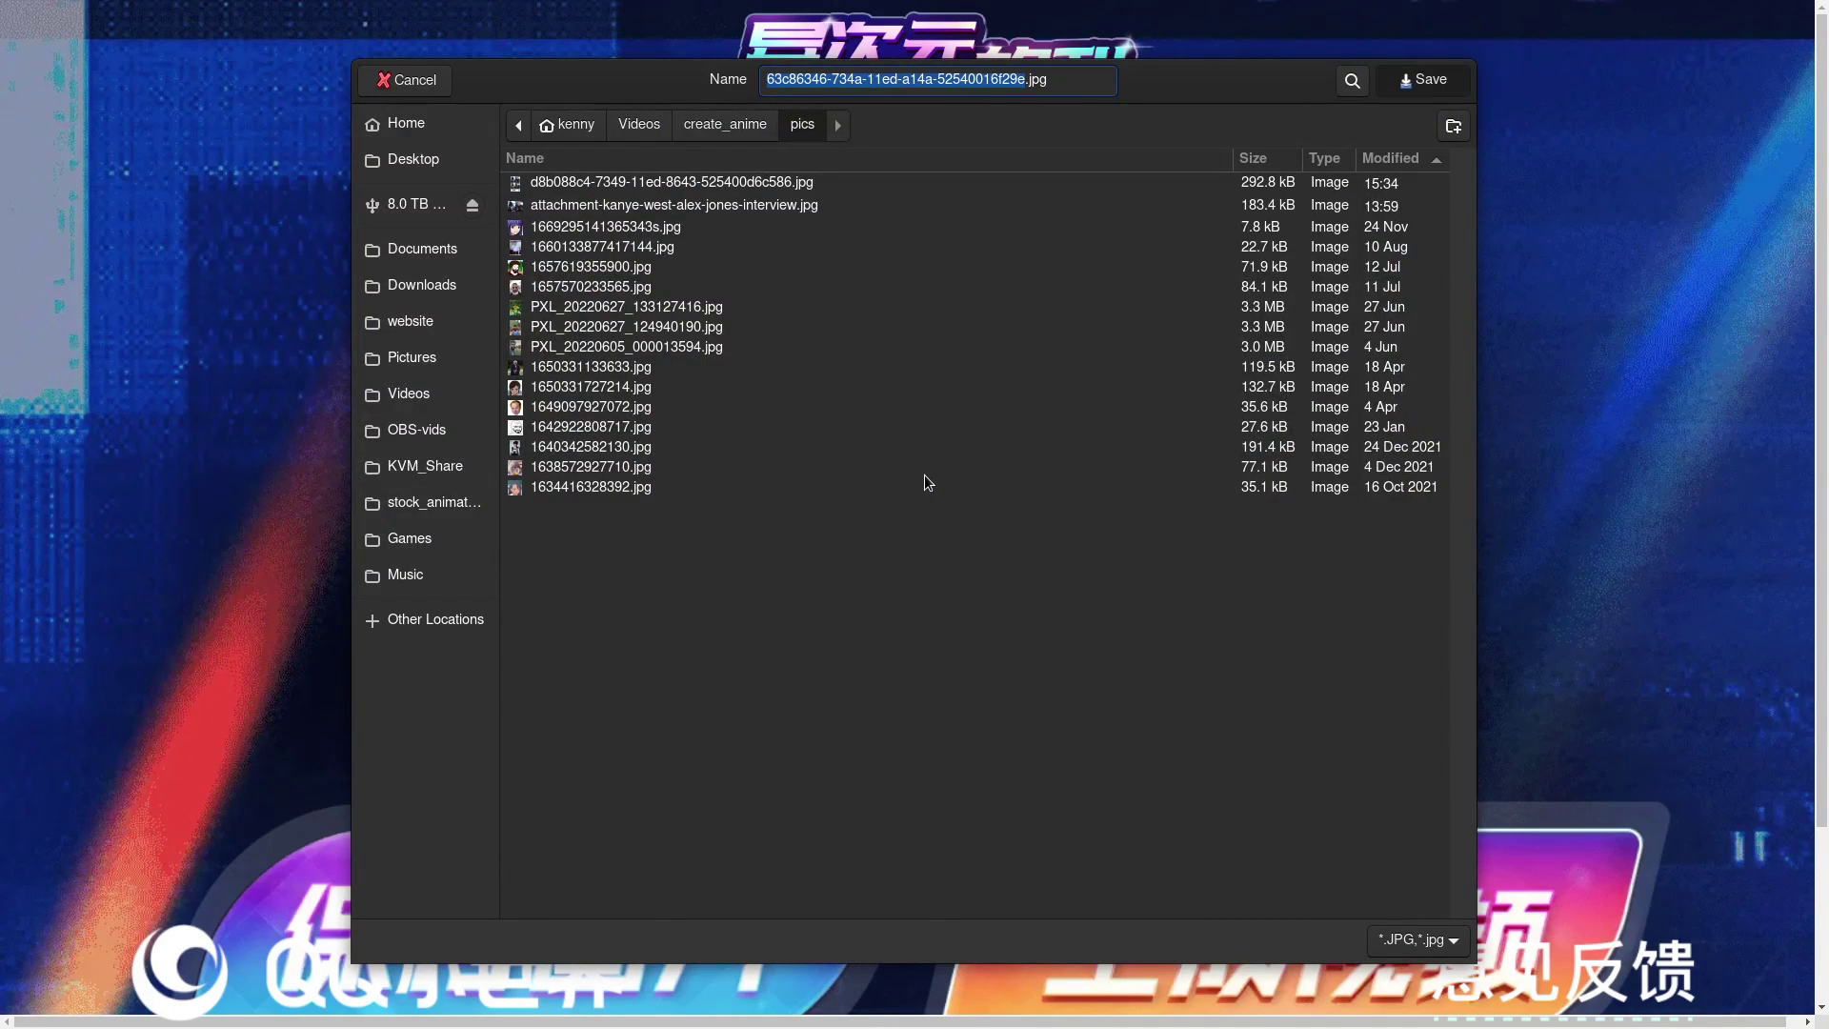
pyautogui.click(815, 853)
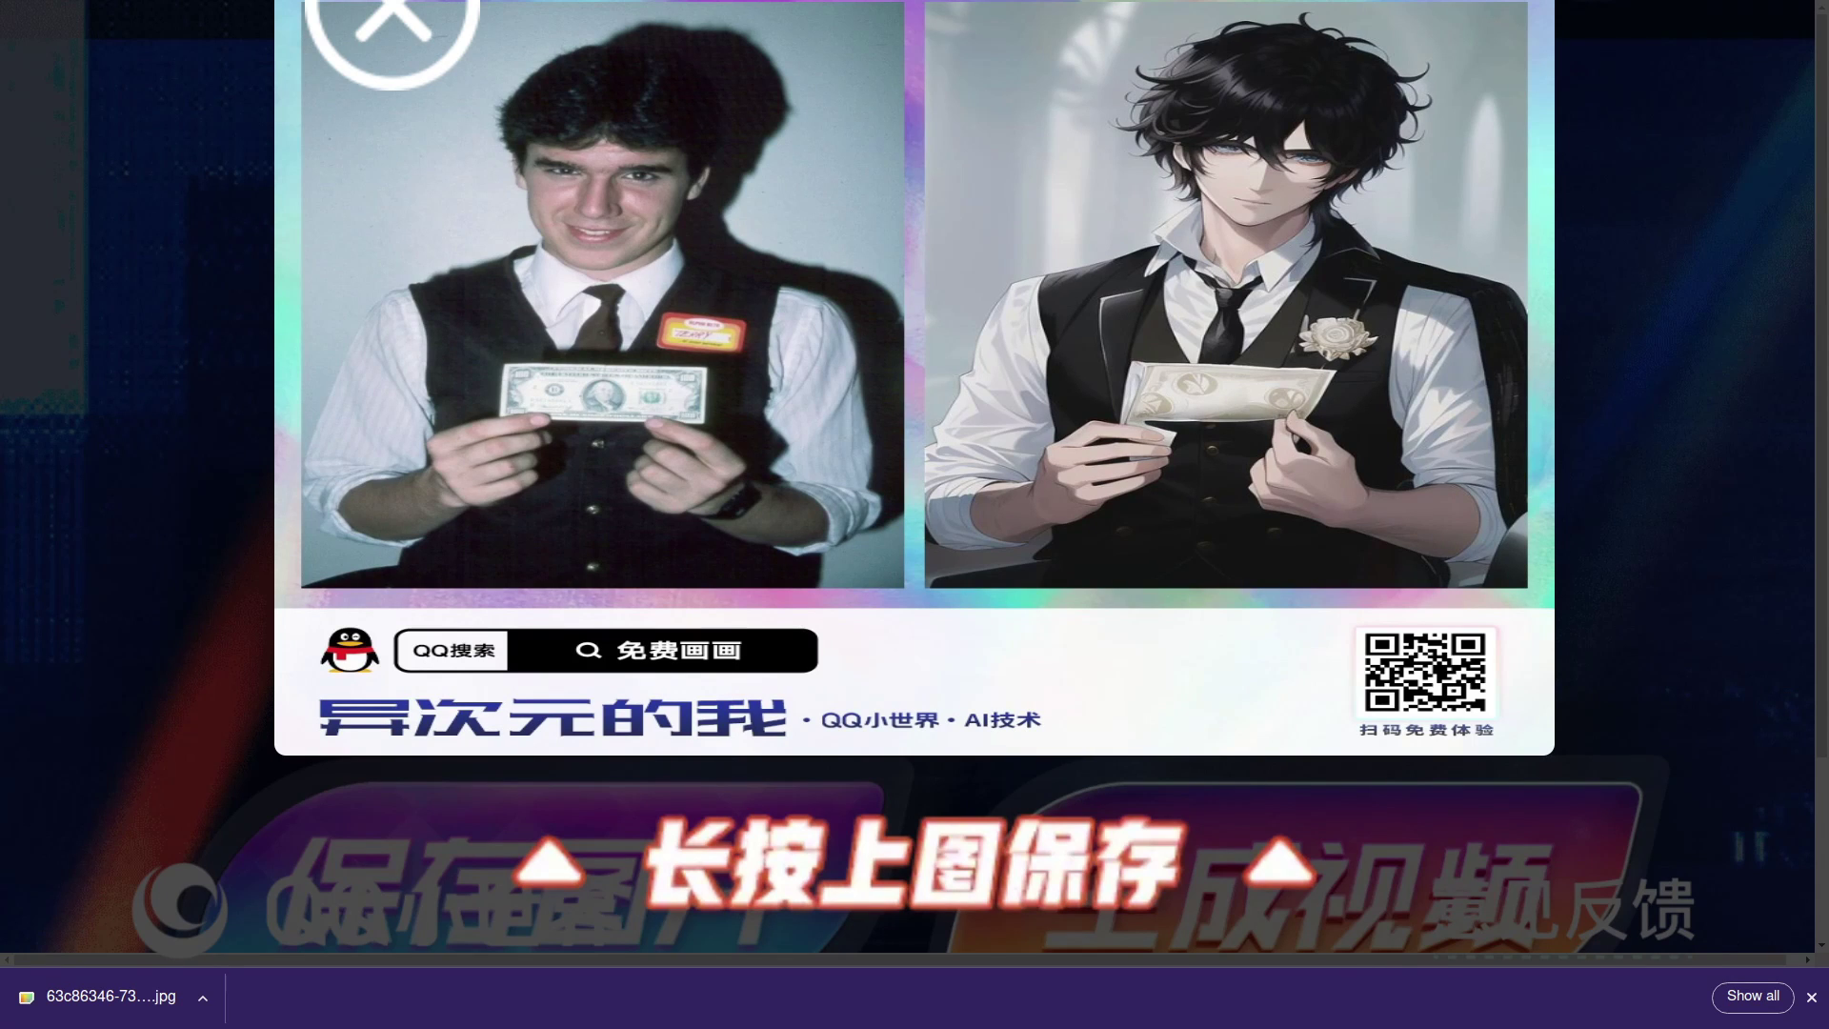
# Step: Open the downloaded comparison picture in sxiv, enlarge it to 150%, compare the photo with its anime version, and close the viewer
pyautogui.click(109, 996)
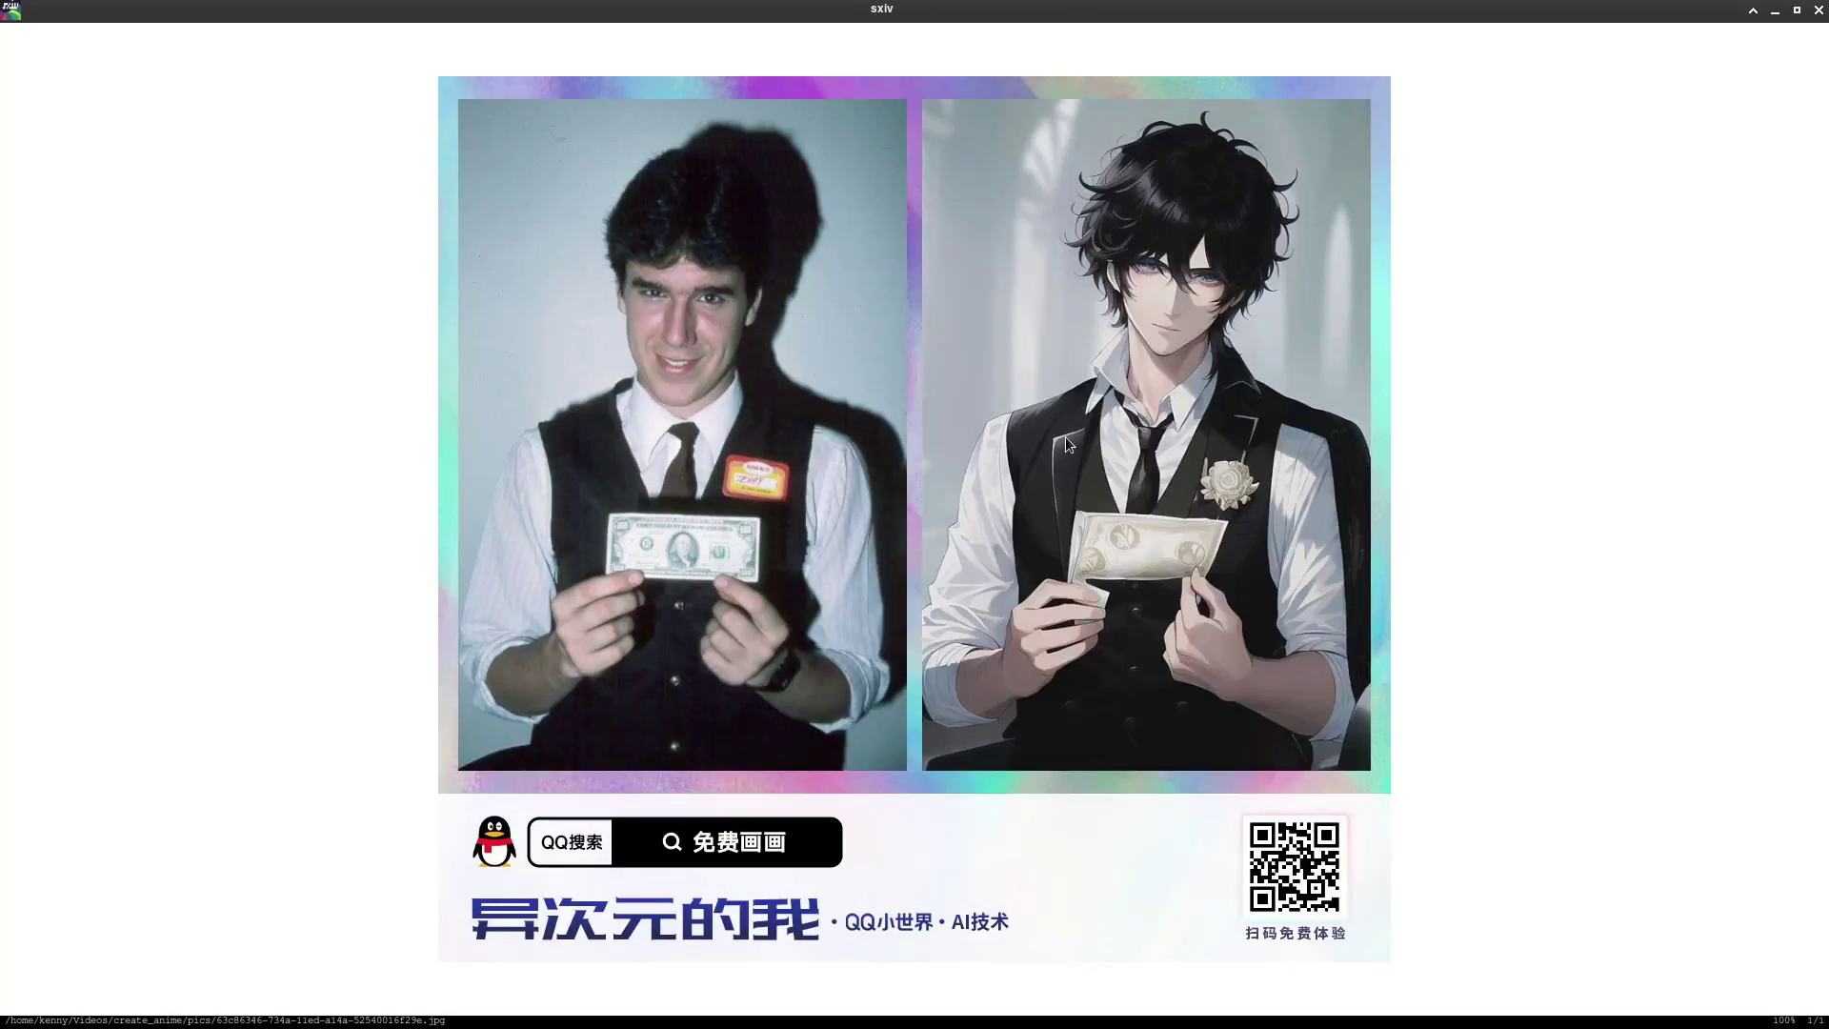
pyautogui.press('+')
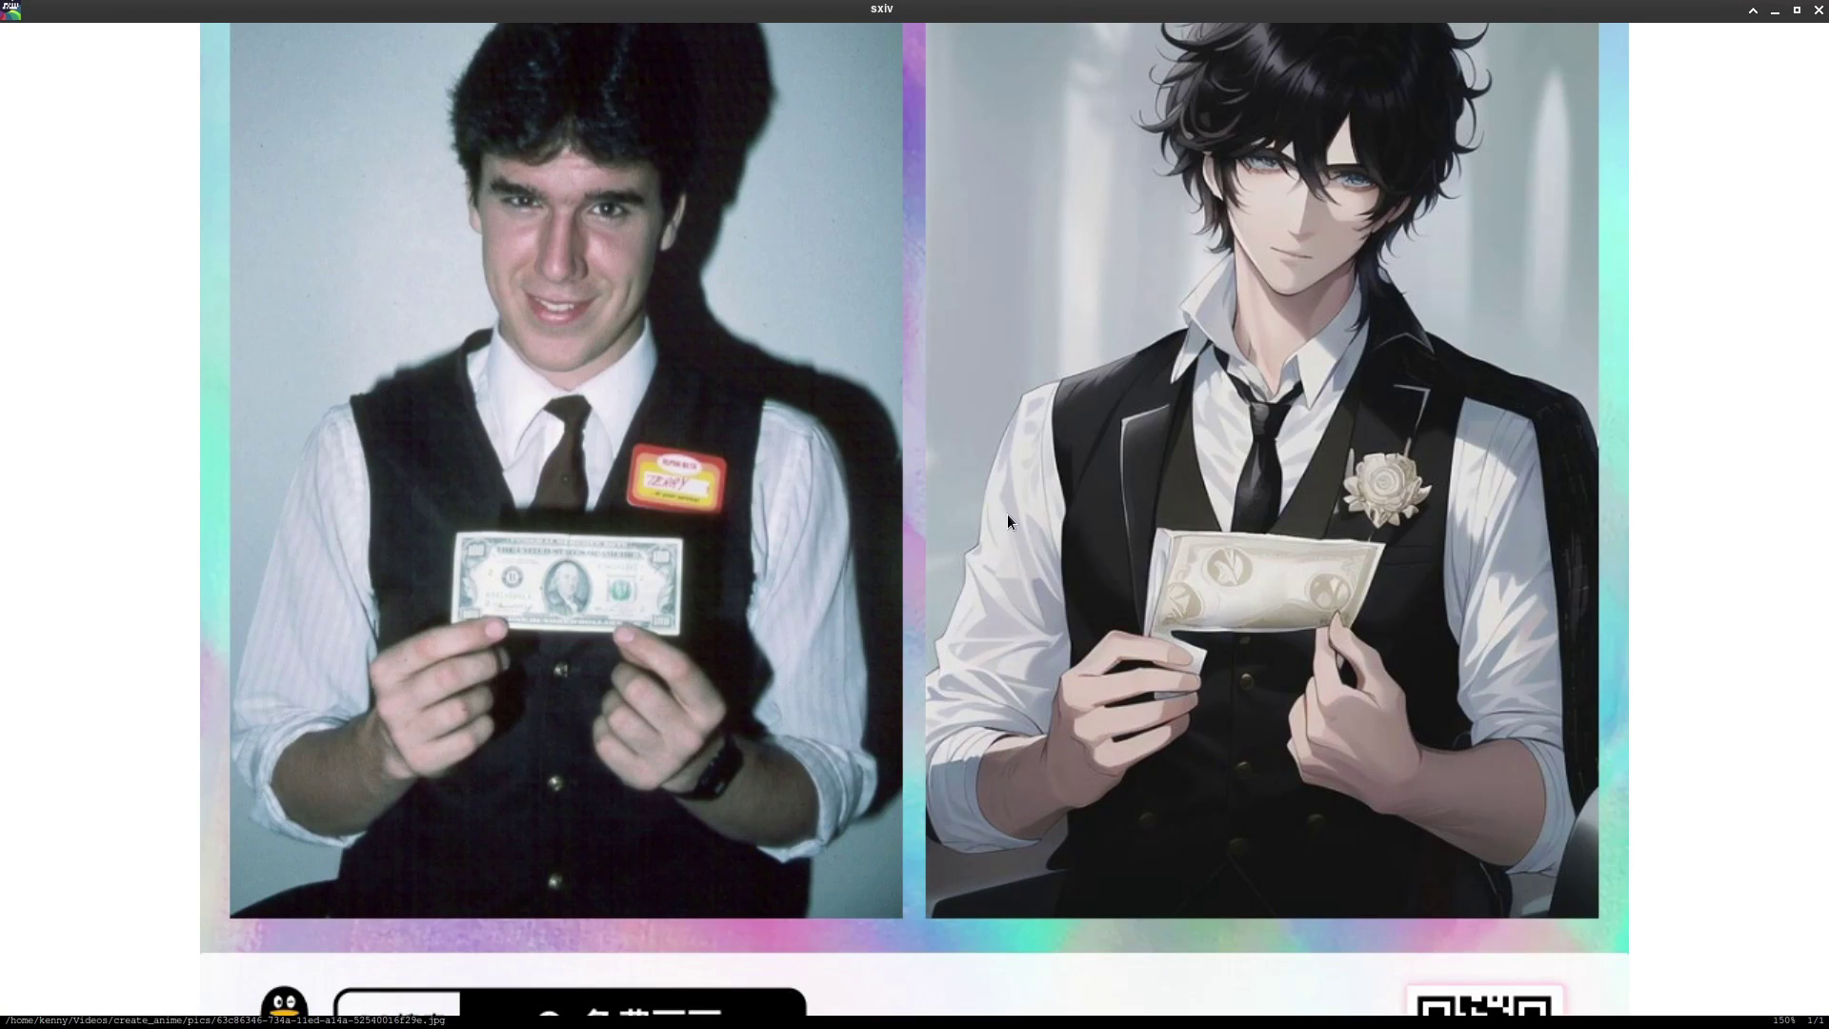
pyautogui.scroll(1, 1431, 617)
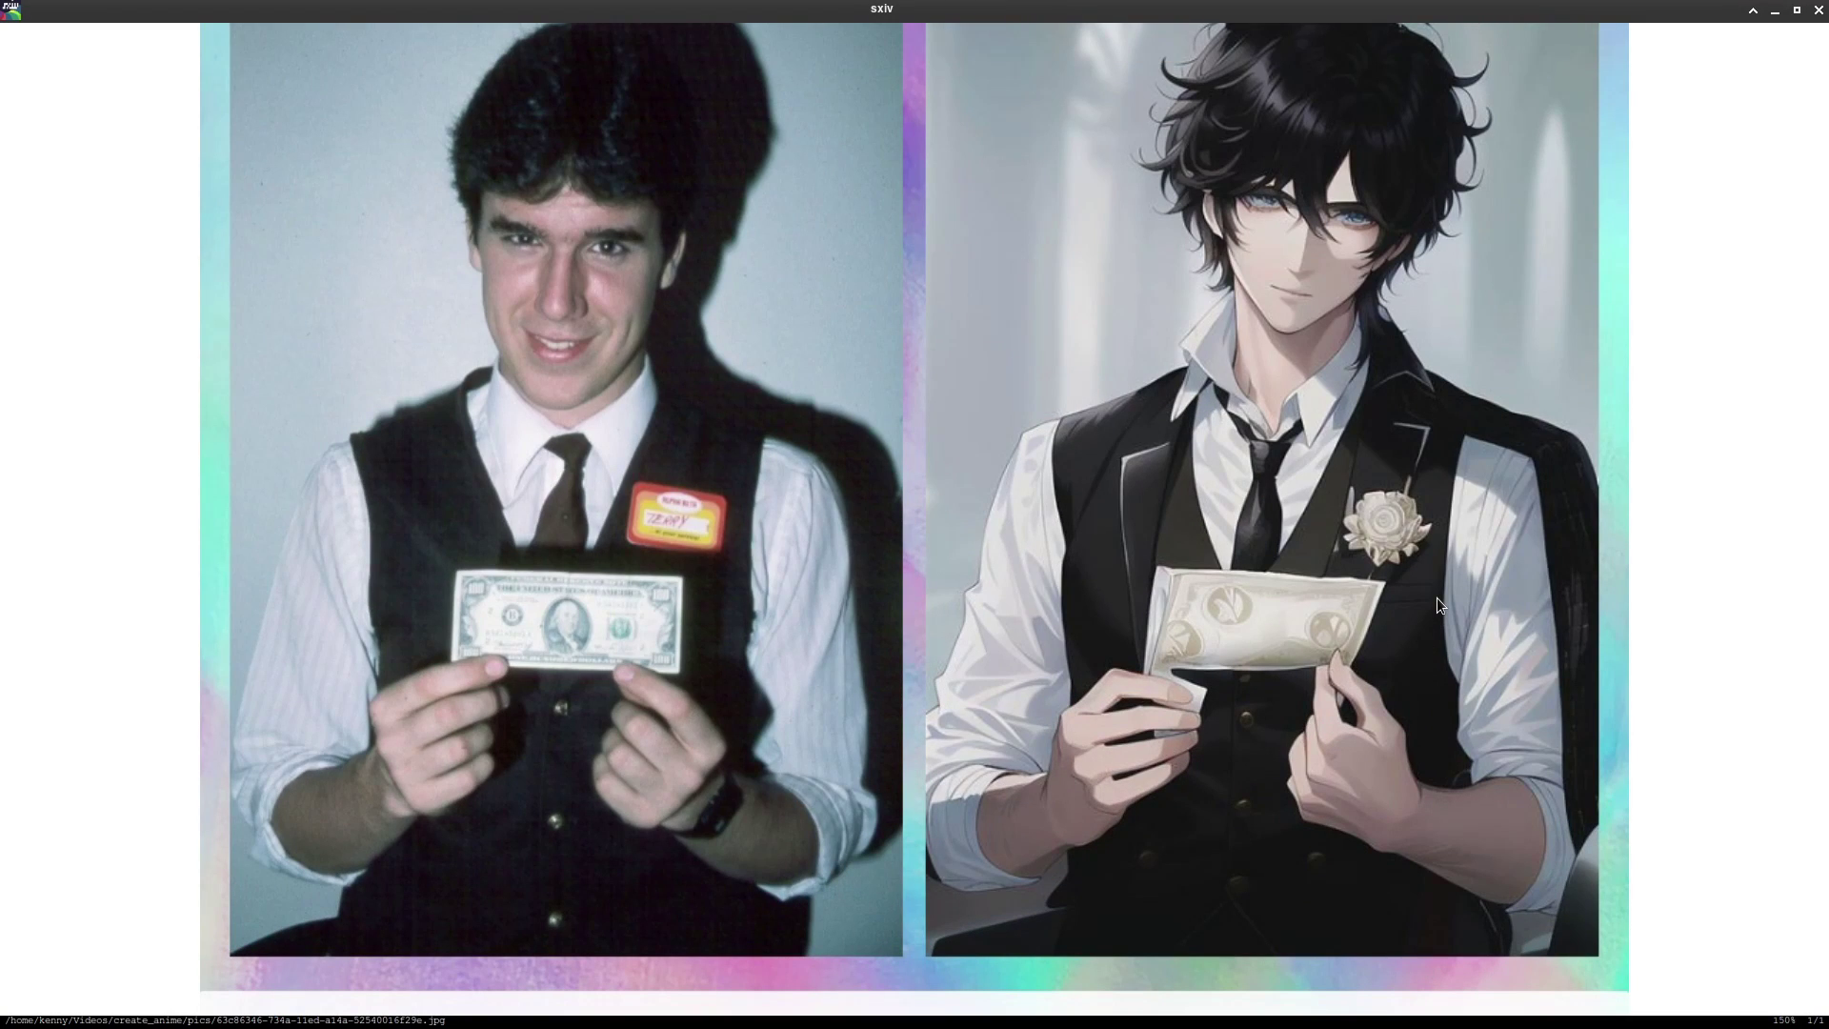
pyautogui.scroll(3, 1437, 599)
pyautogui.press('q')
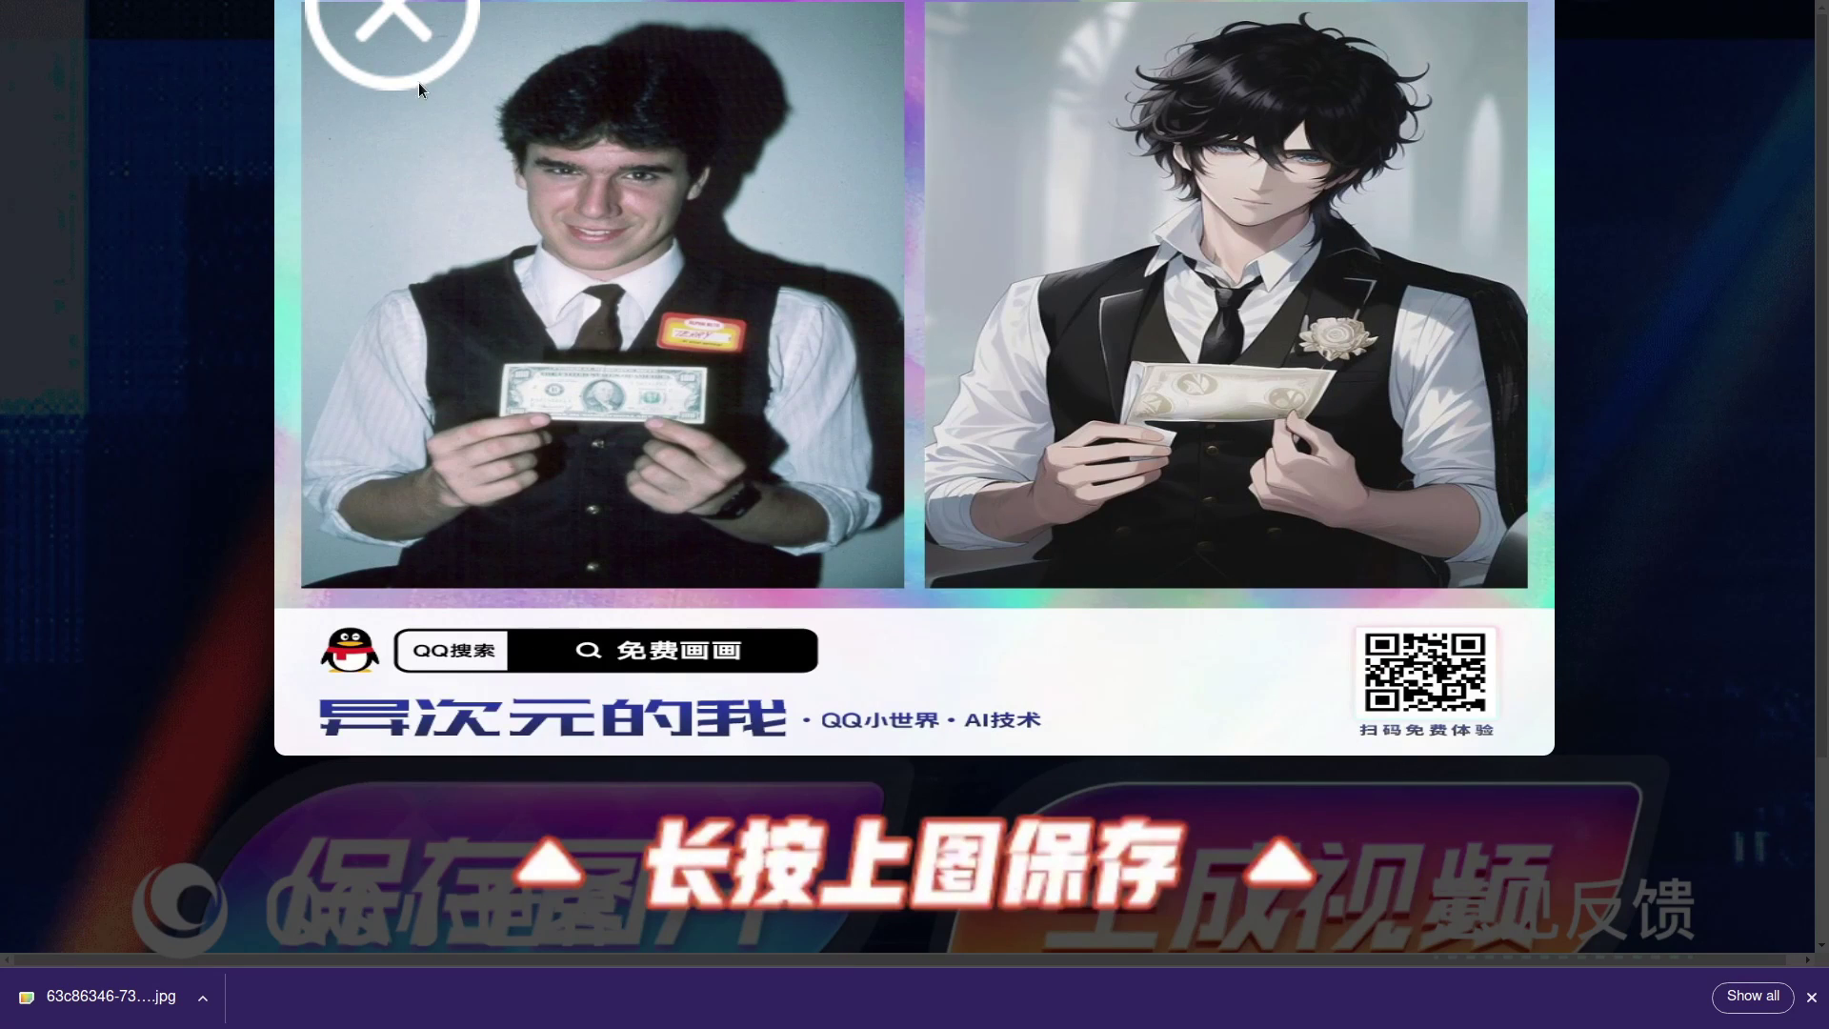
# Step: Close the enlarged result and reload the page to return to the converter's start screen
pyautogui.click(403, 31)
pyautogui.scroll(-2, 683, 598)
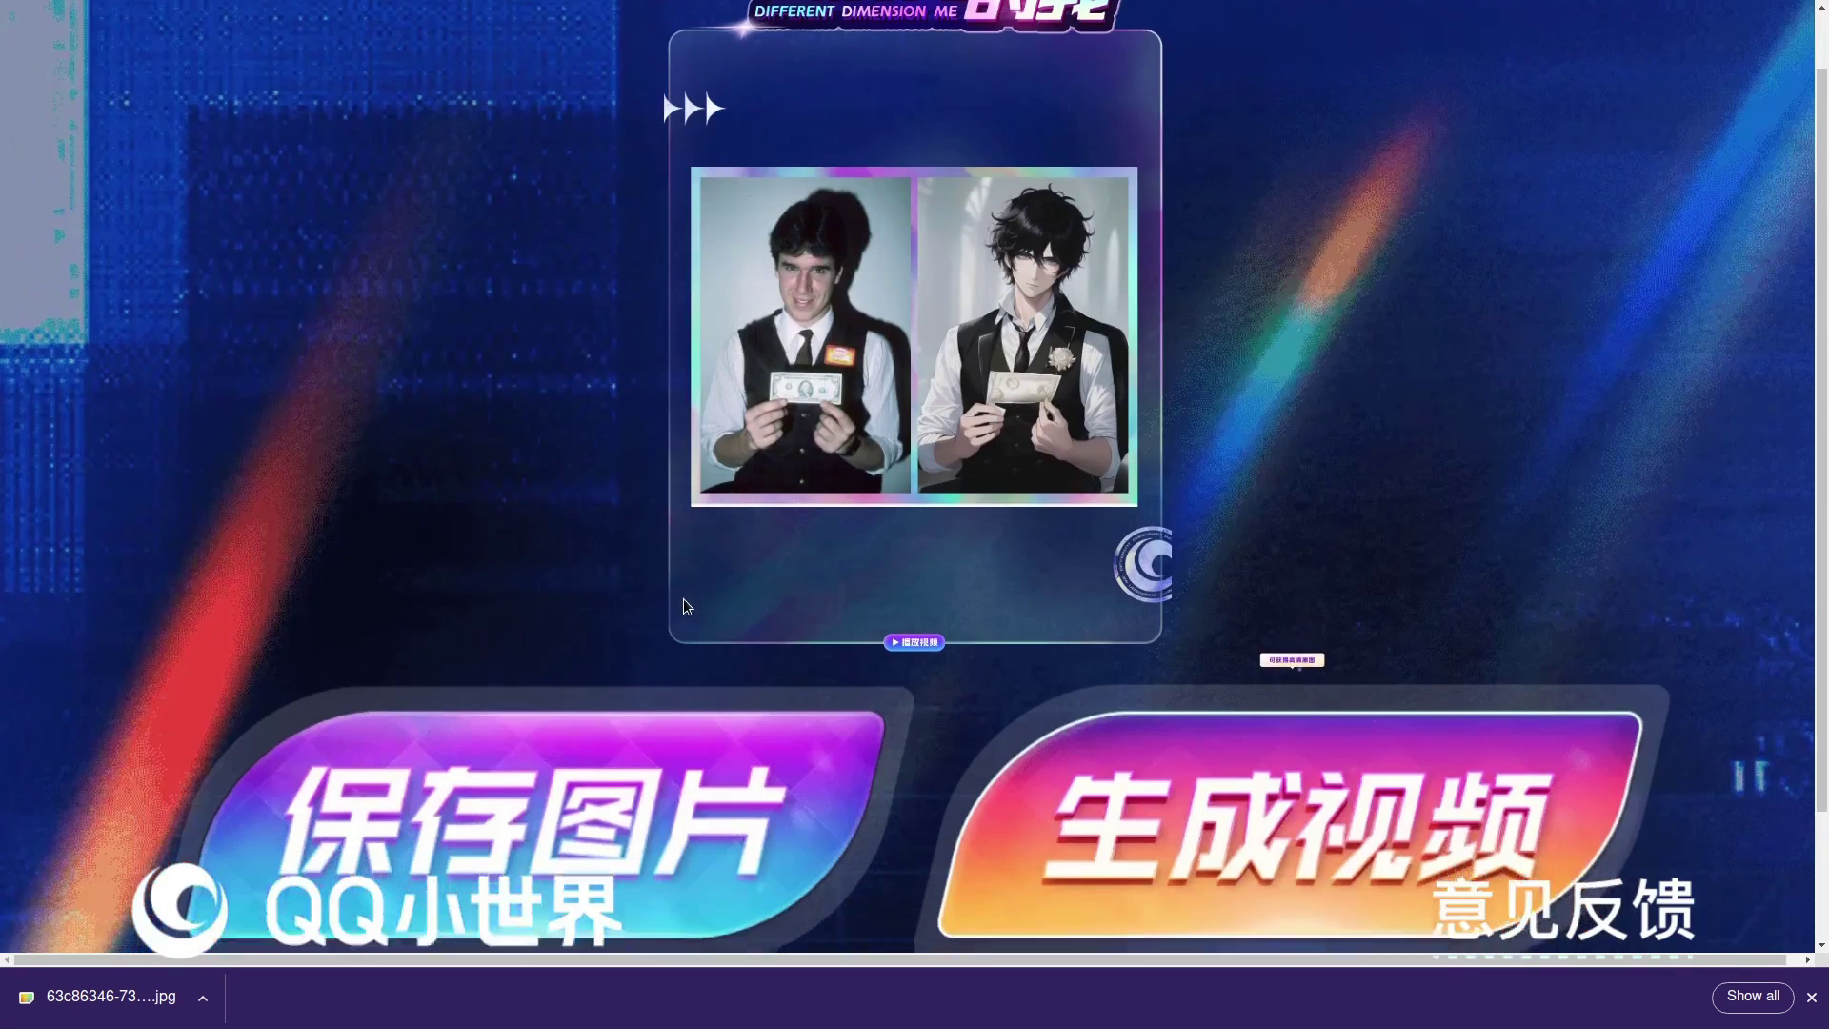
pyautogui.scroll(1, 683, 598)
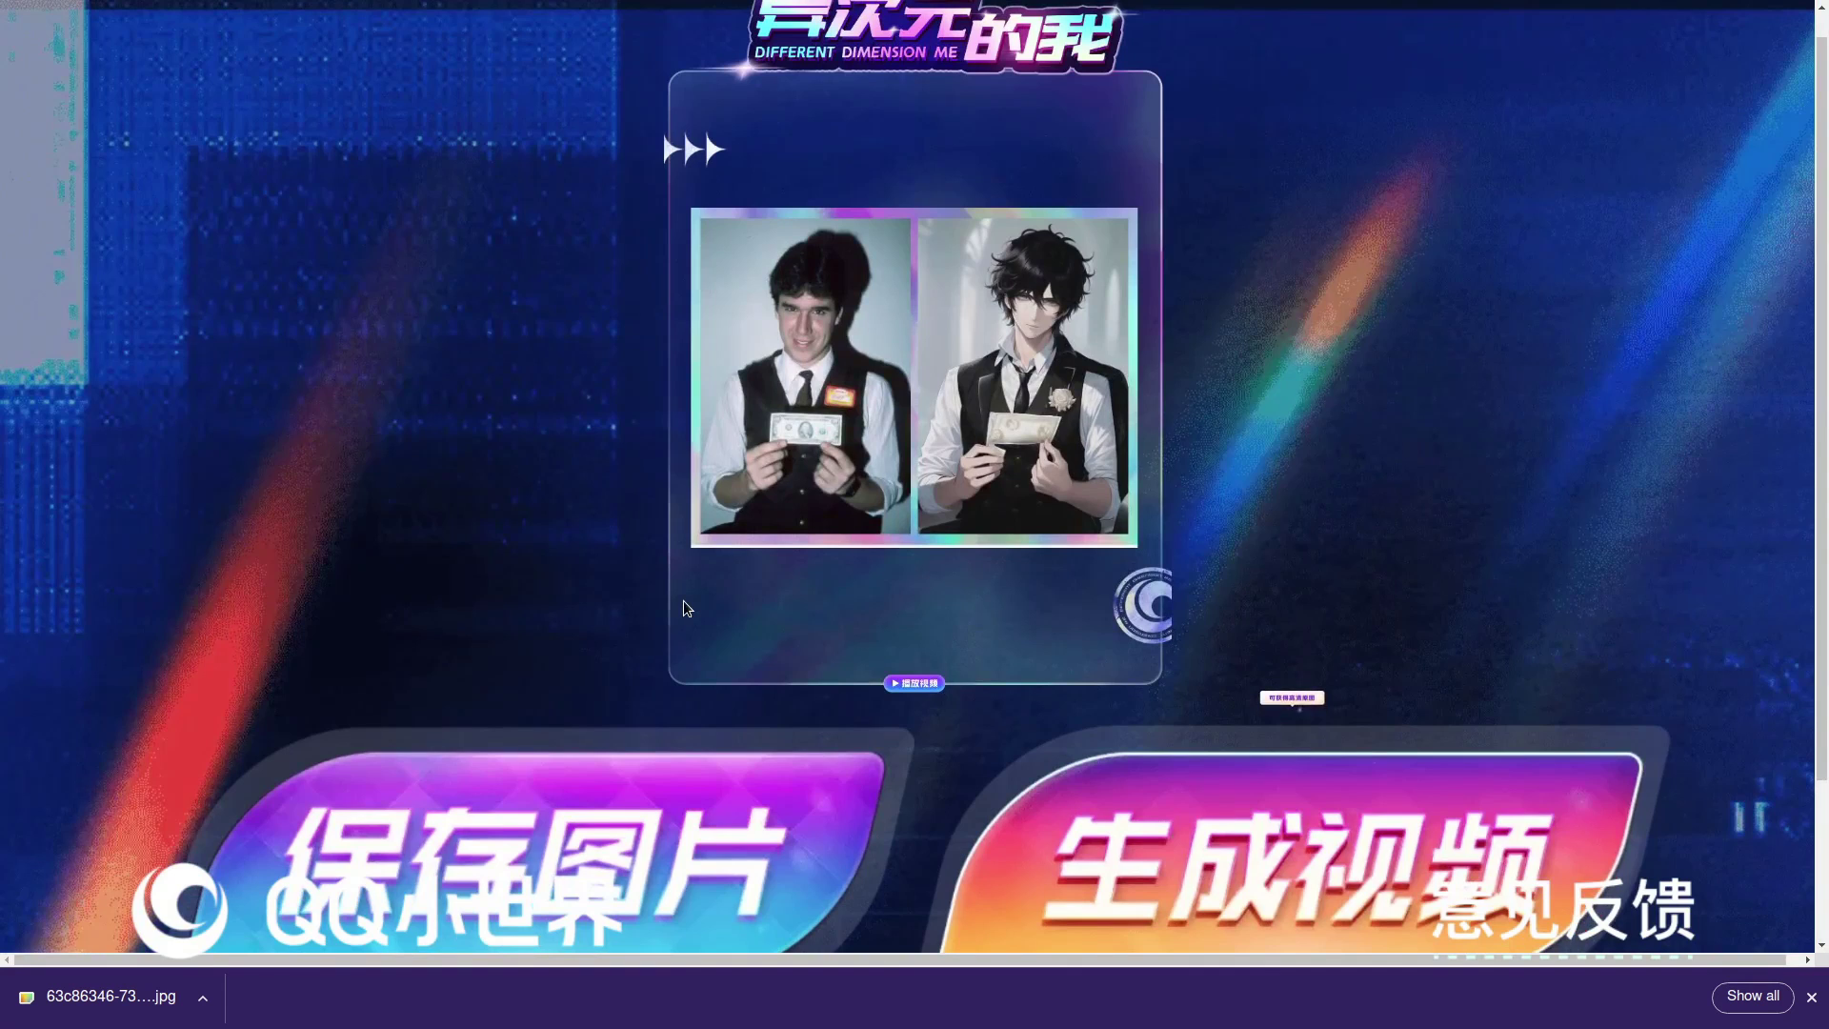
pyautogui.press('F5')
pyautogui.scroll(-3, 1283, 537)
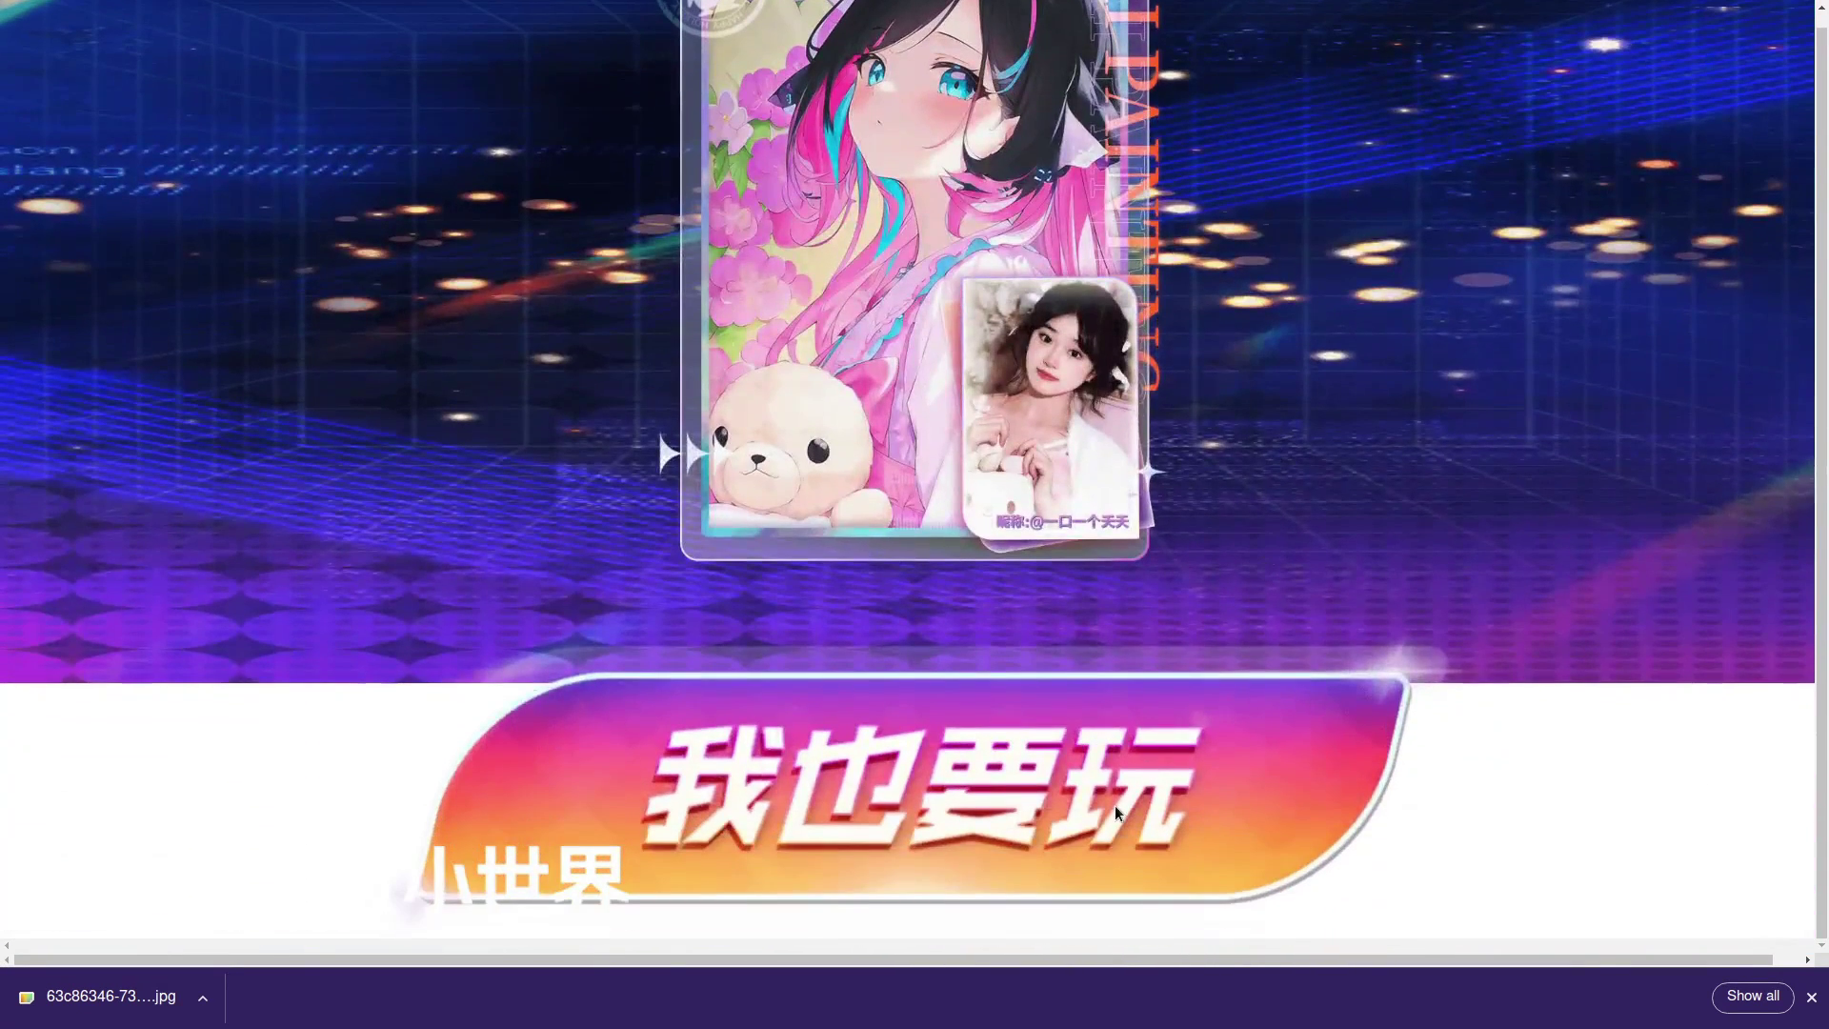
# Step: Try to upload PXL_20220605_000013594.jpg from the pics folder for conversion and dismiss the site's message
pyautogui.click(1116, 808)
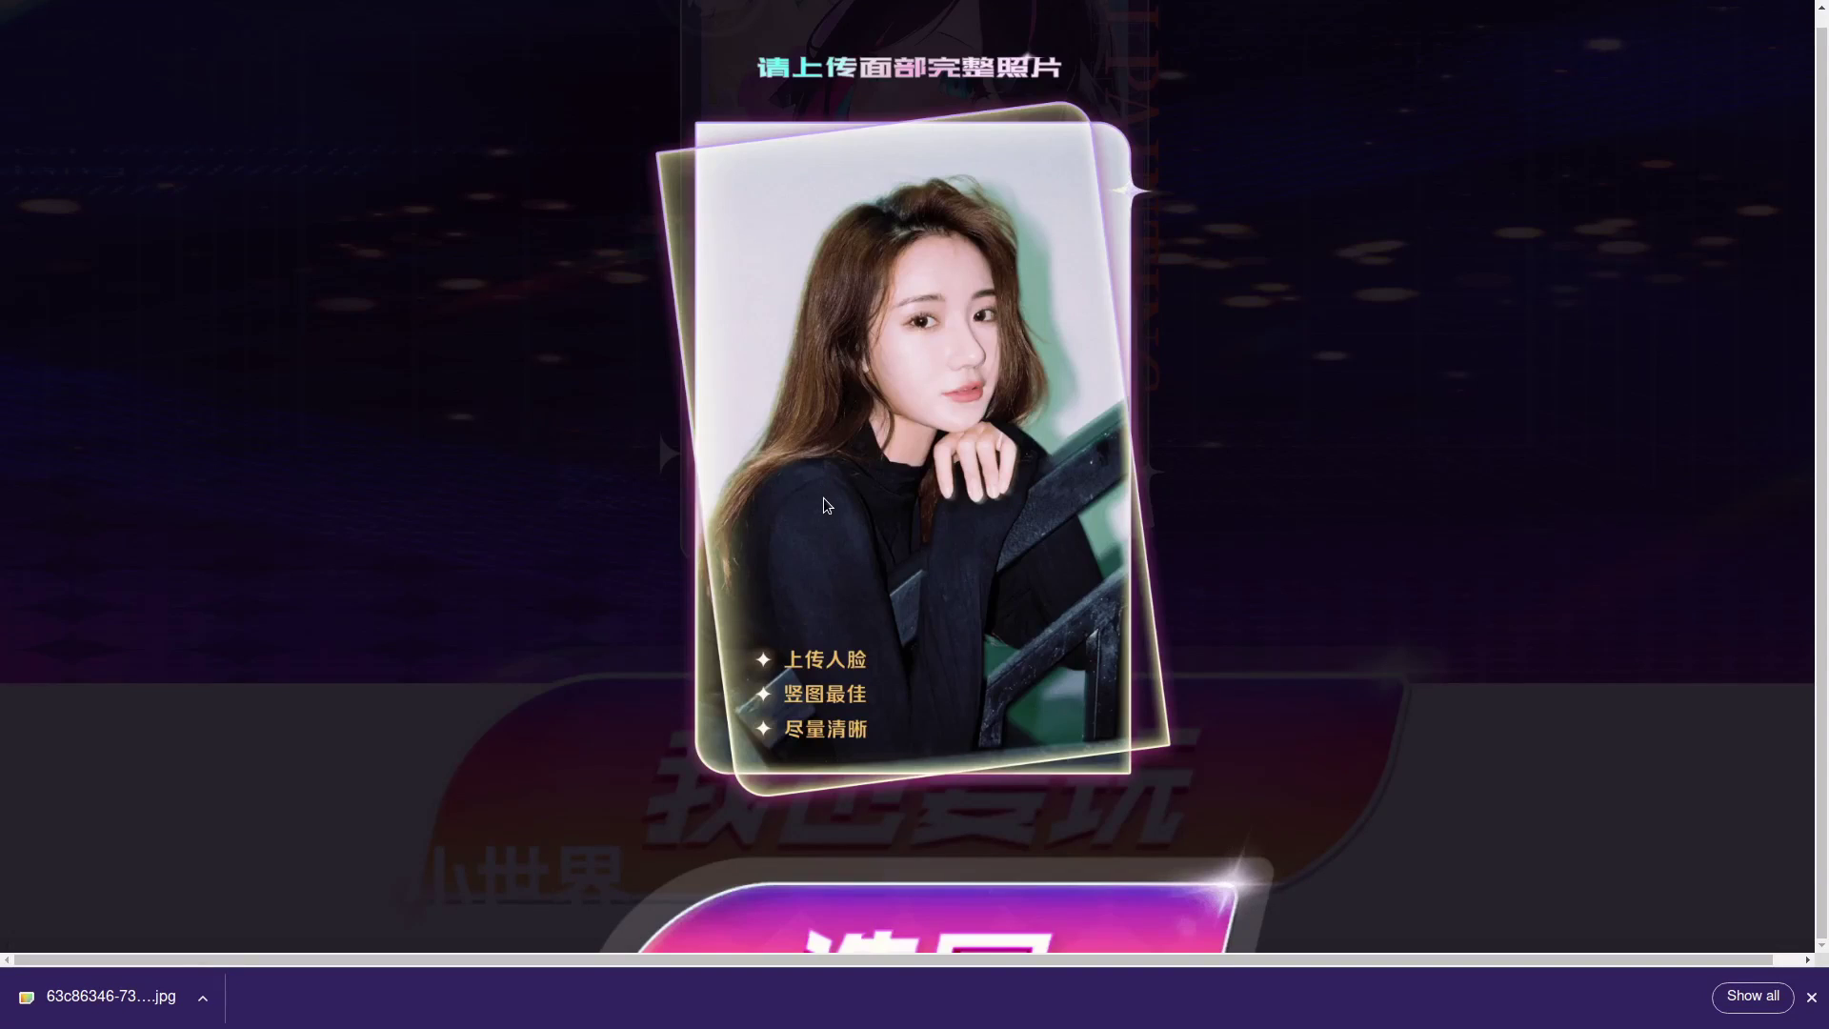
pyautogui.click(981, 923)
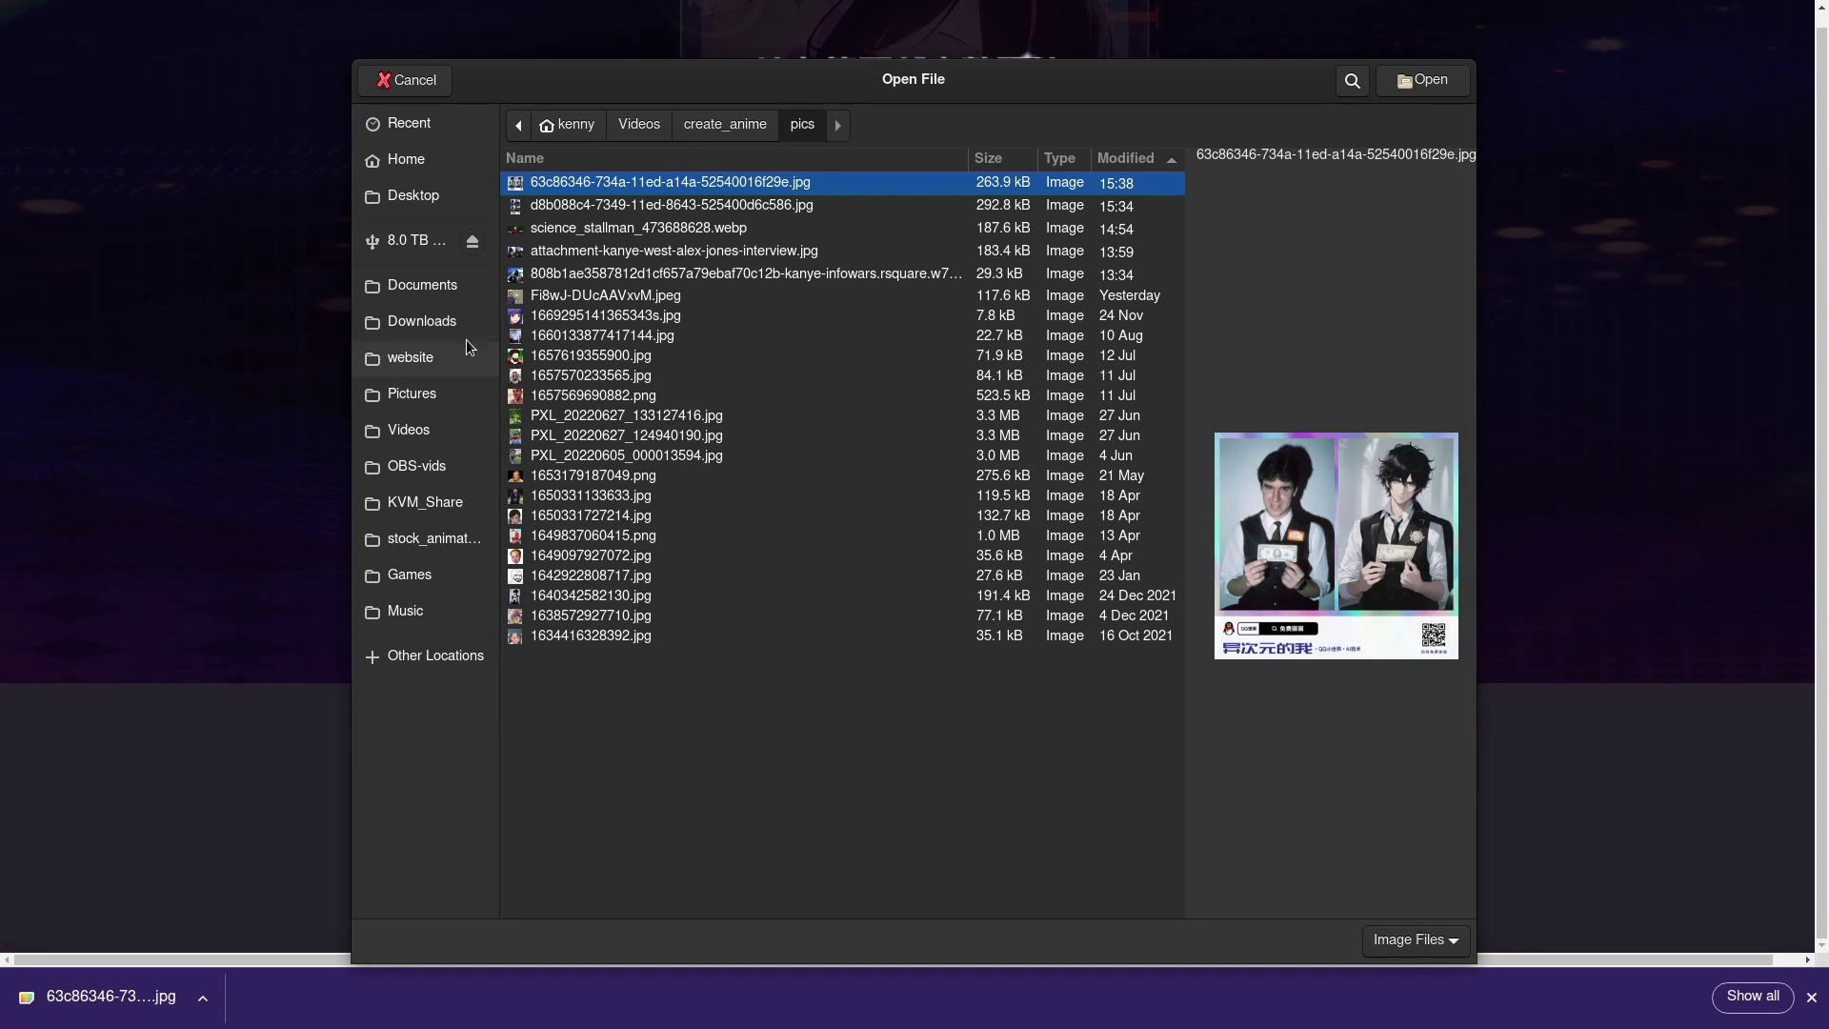
pyautogui.click(546, 460)
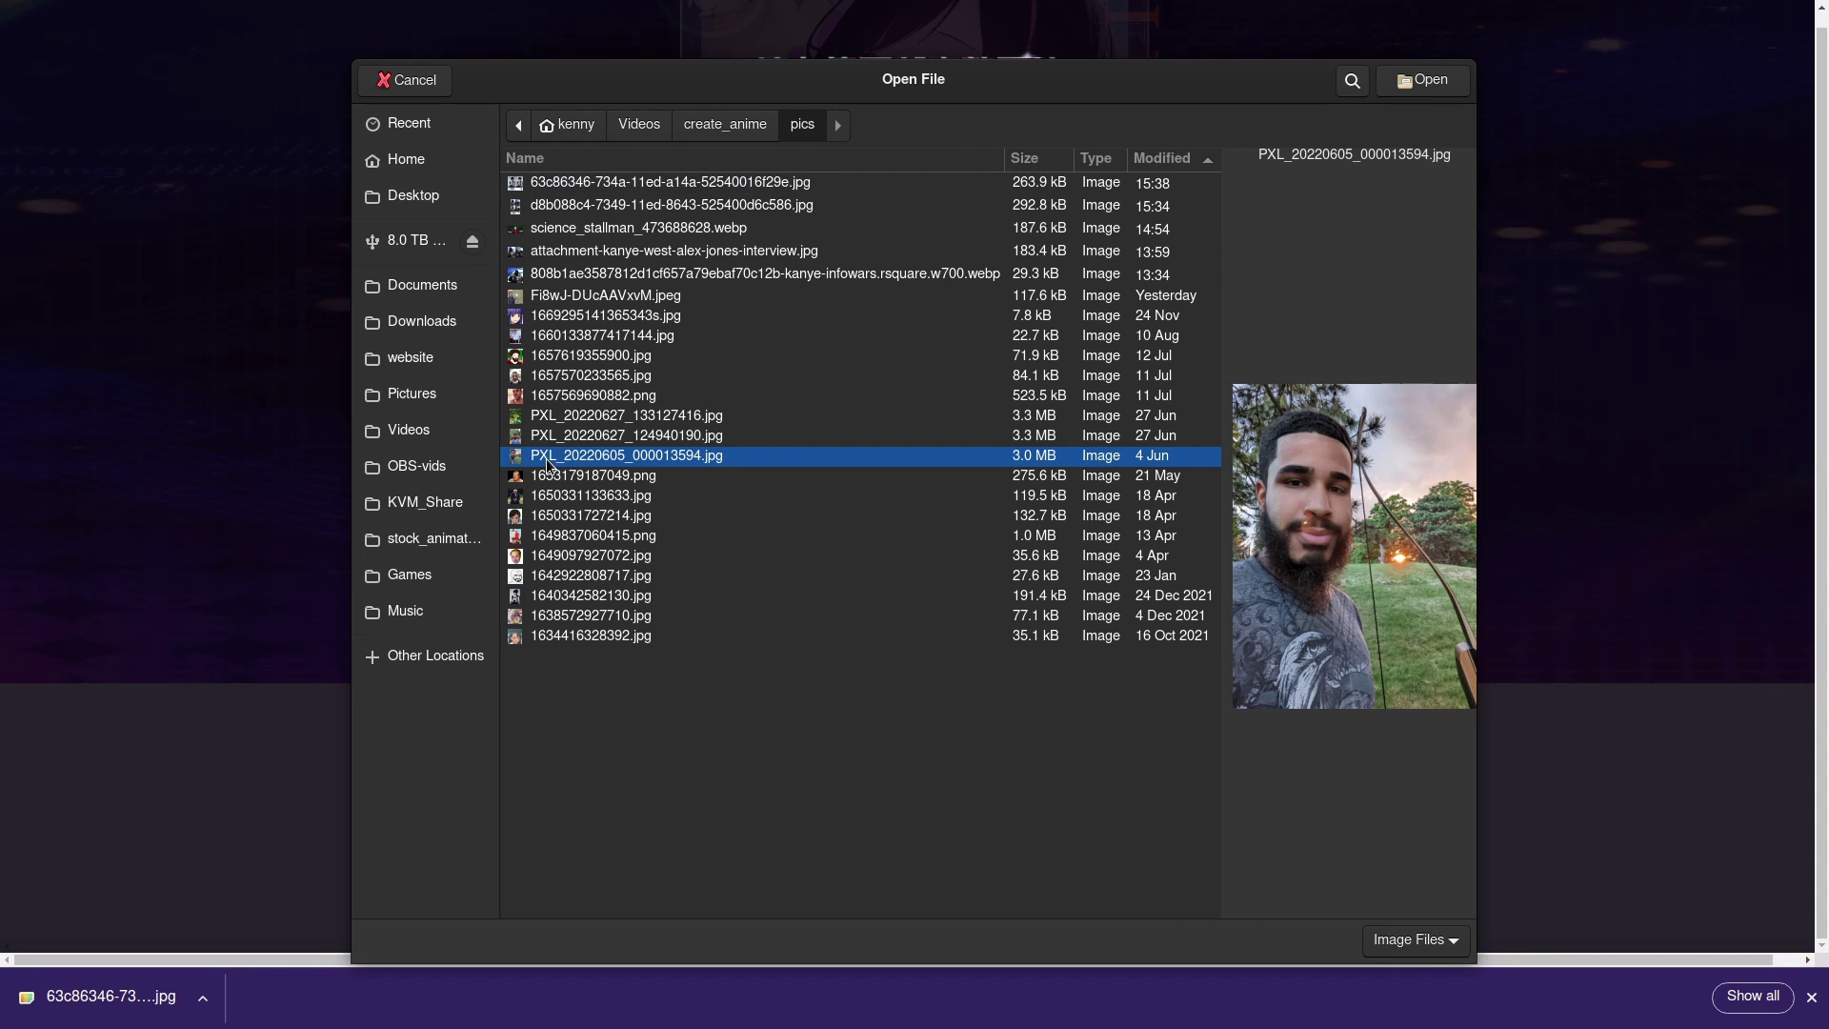
pyautogui.press('Return')
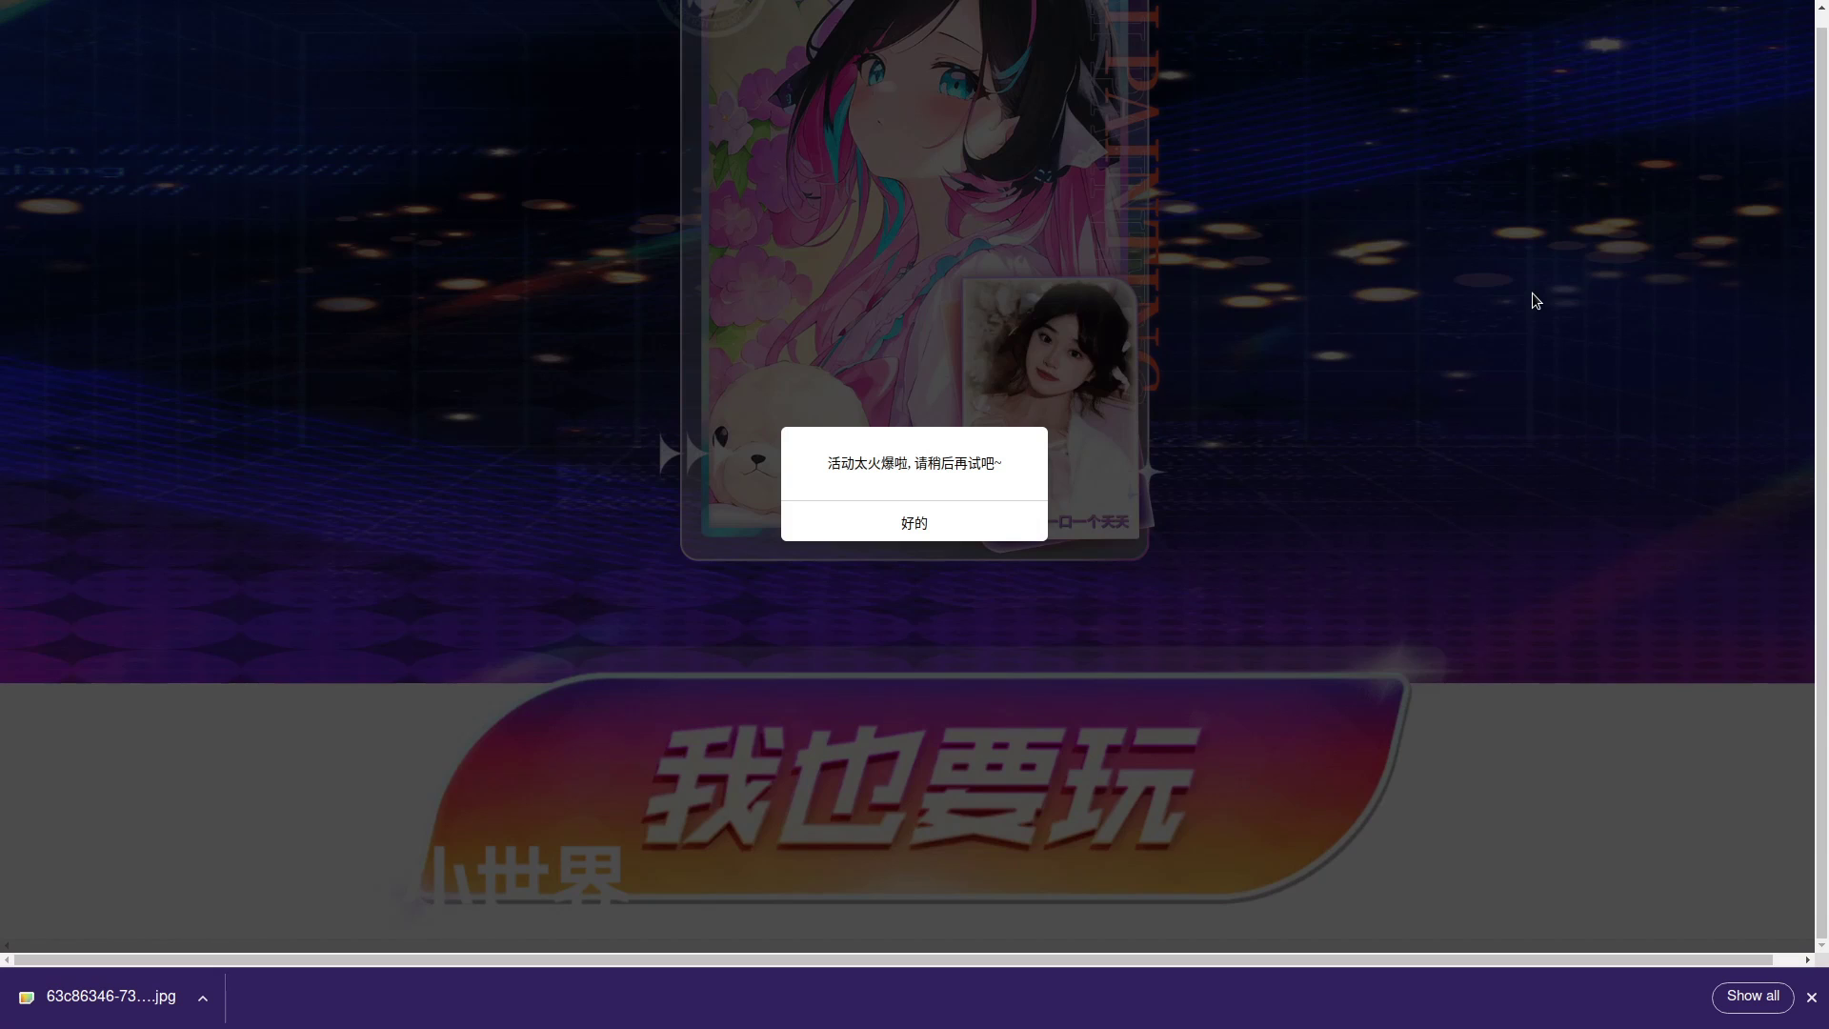
pyautogui.click(940, 523)
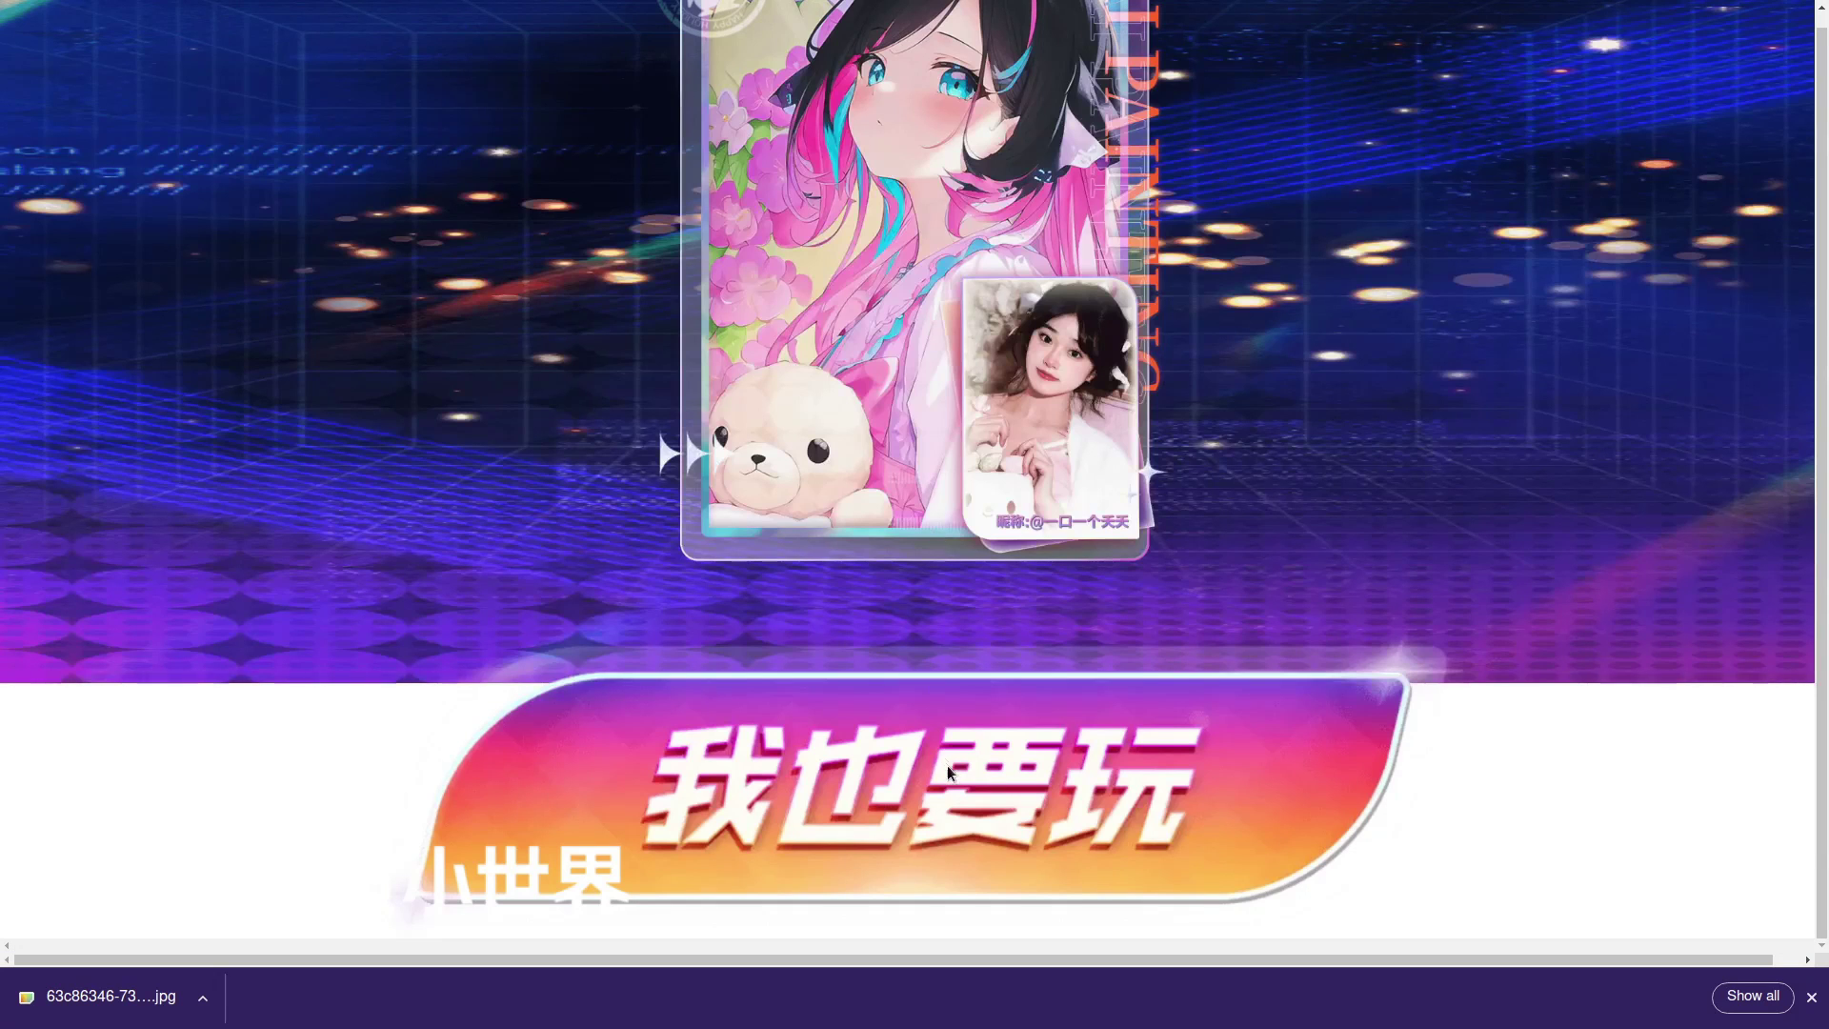
# Step: Upload PXL_20220605_000013594.jpg from the pics folder again to convert it to anime
pyautogui.click(945, 797)
pyautogui.click(883, 939)
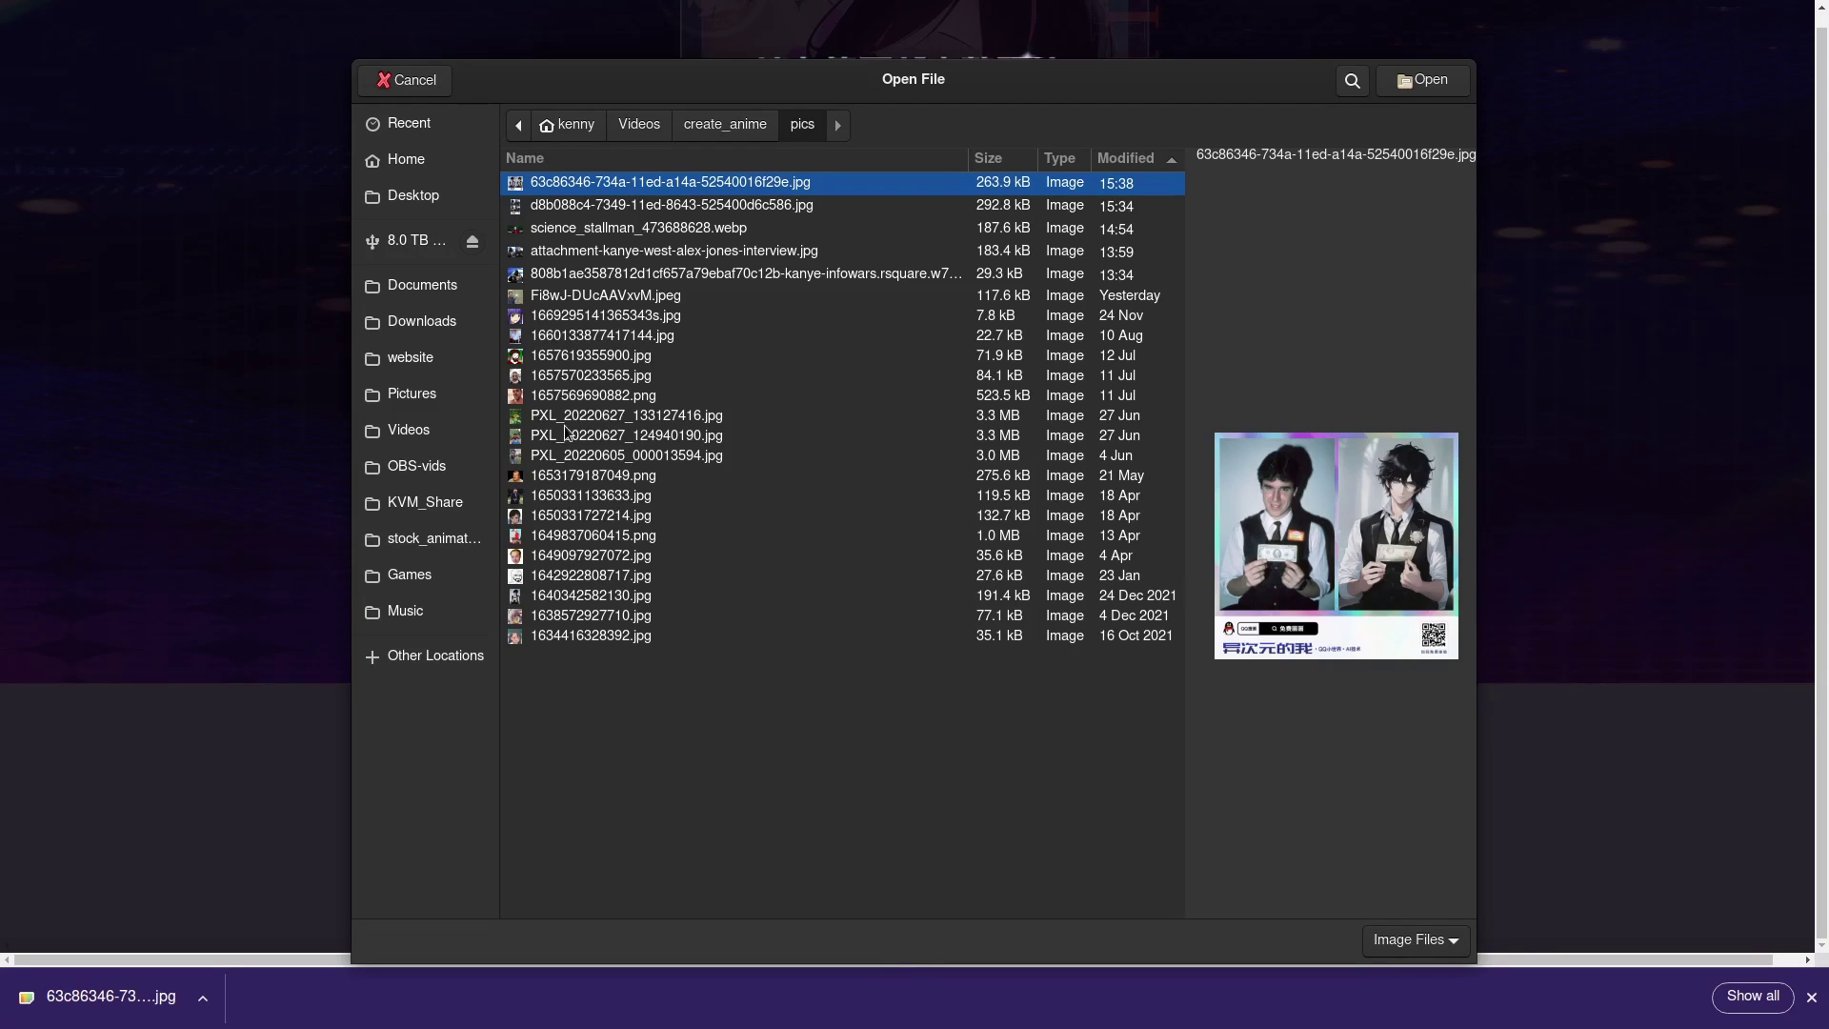
pyautogui.press('Return')
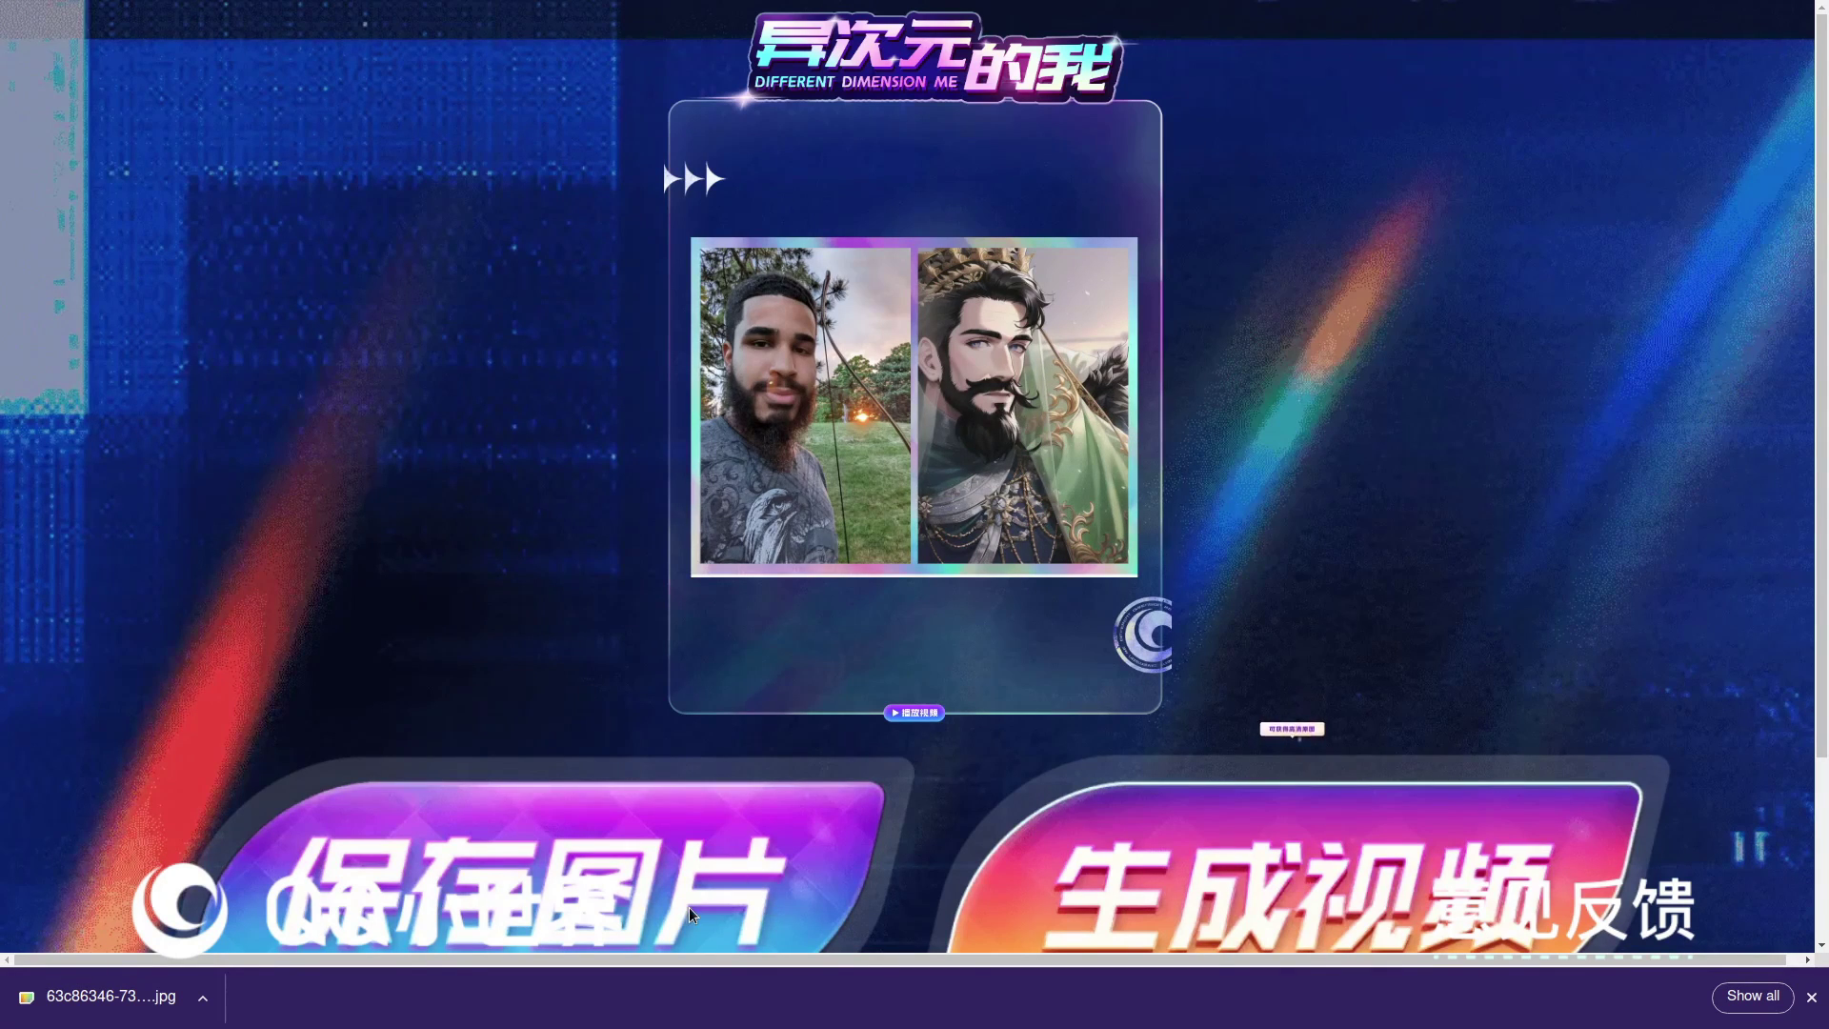
# Step: Save the bearded man's anime comparison as a JPG in the pics folder under the proposed name, and show its enlarged version
pyautogui.scroll(-2, 995, 457)
pyautogui.scroll(2, 982, 498)
pyautogui.rightClick(1067, 364)
pyautogui.click(1129, 392)
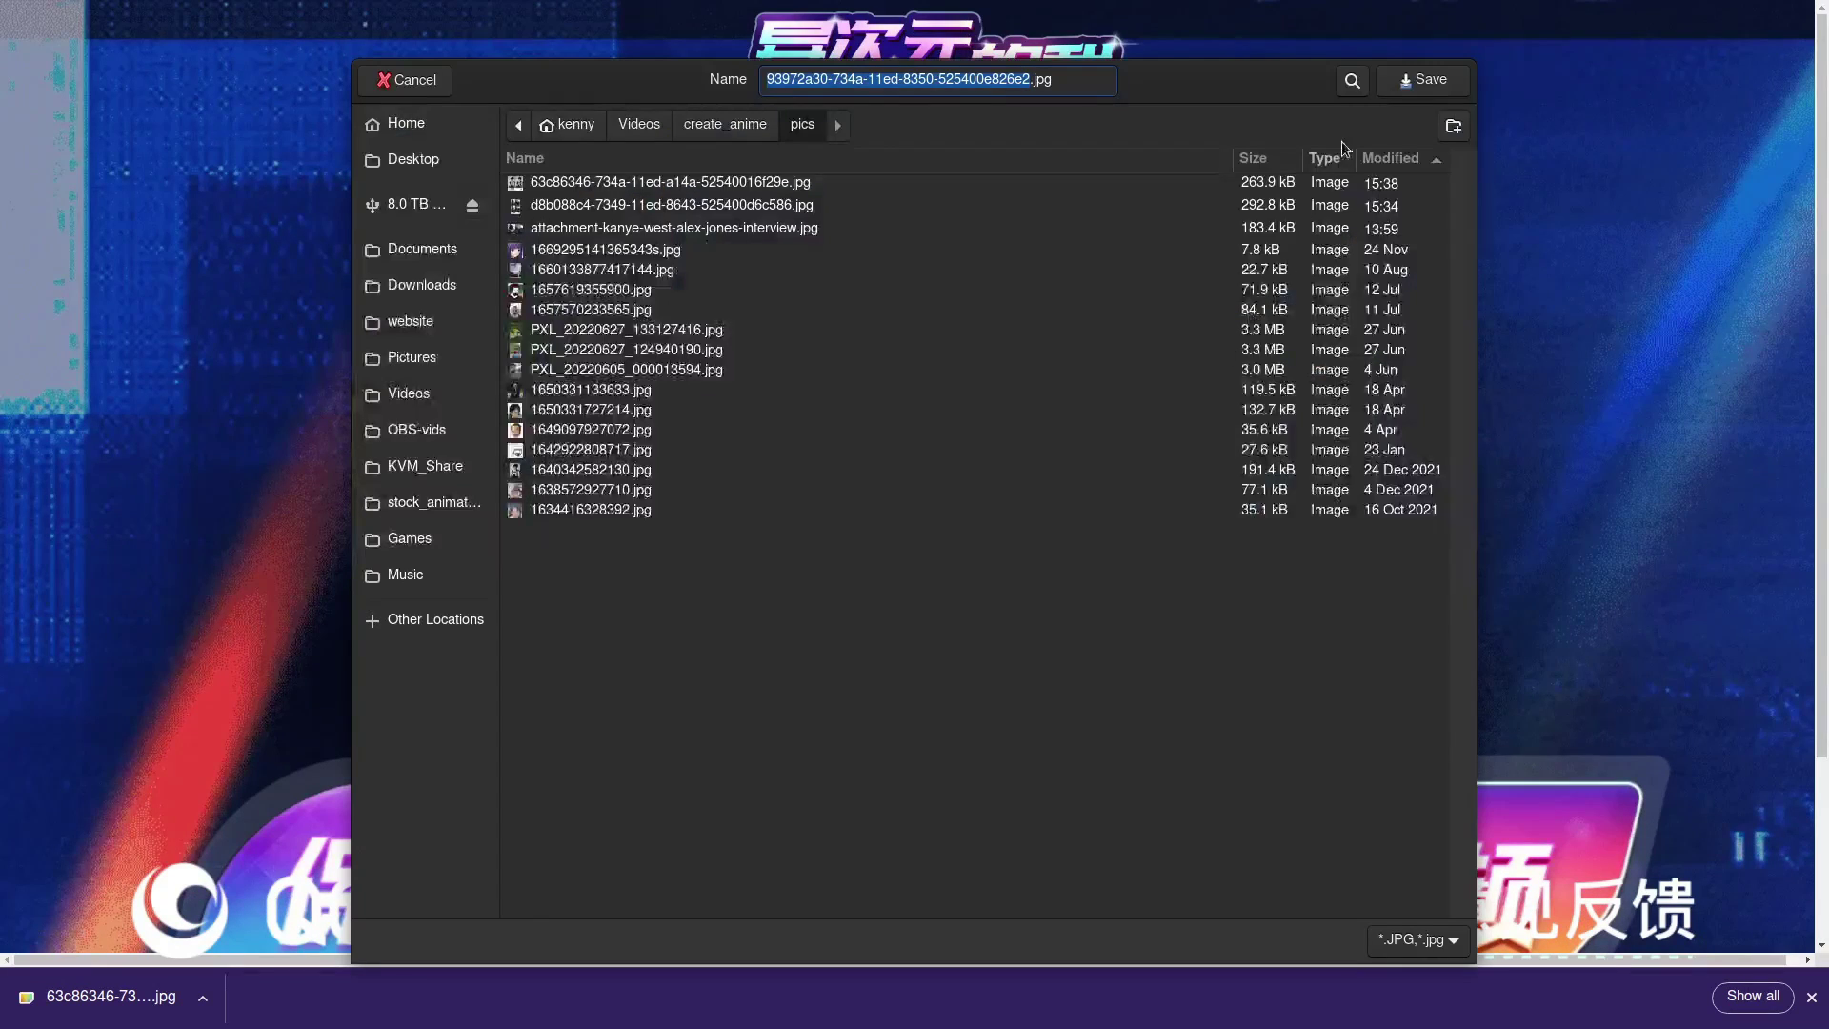
pyautogui.click(1449, 86)
pyautogui.click(806, 821)
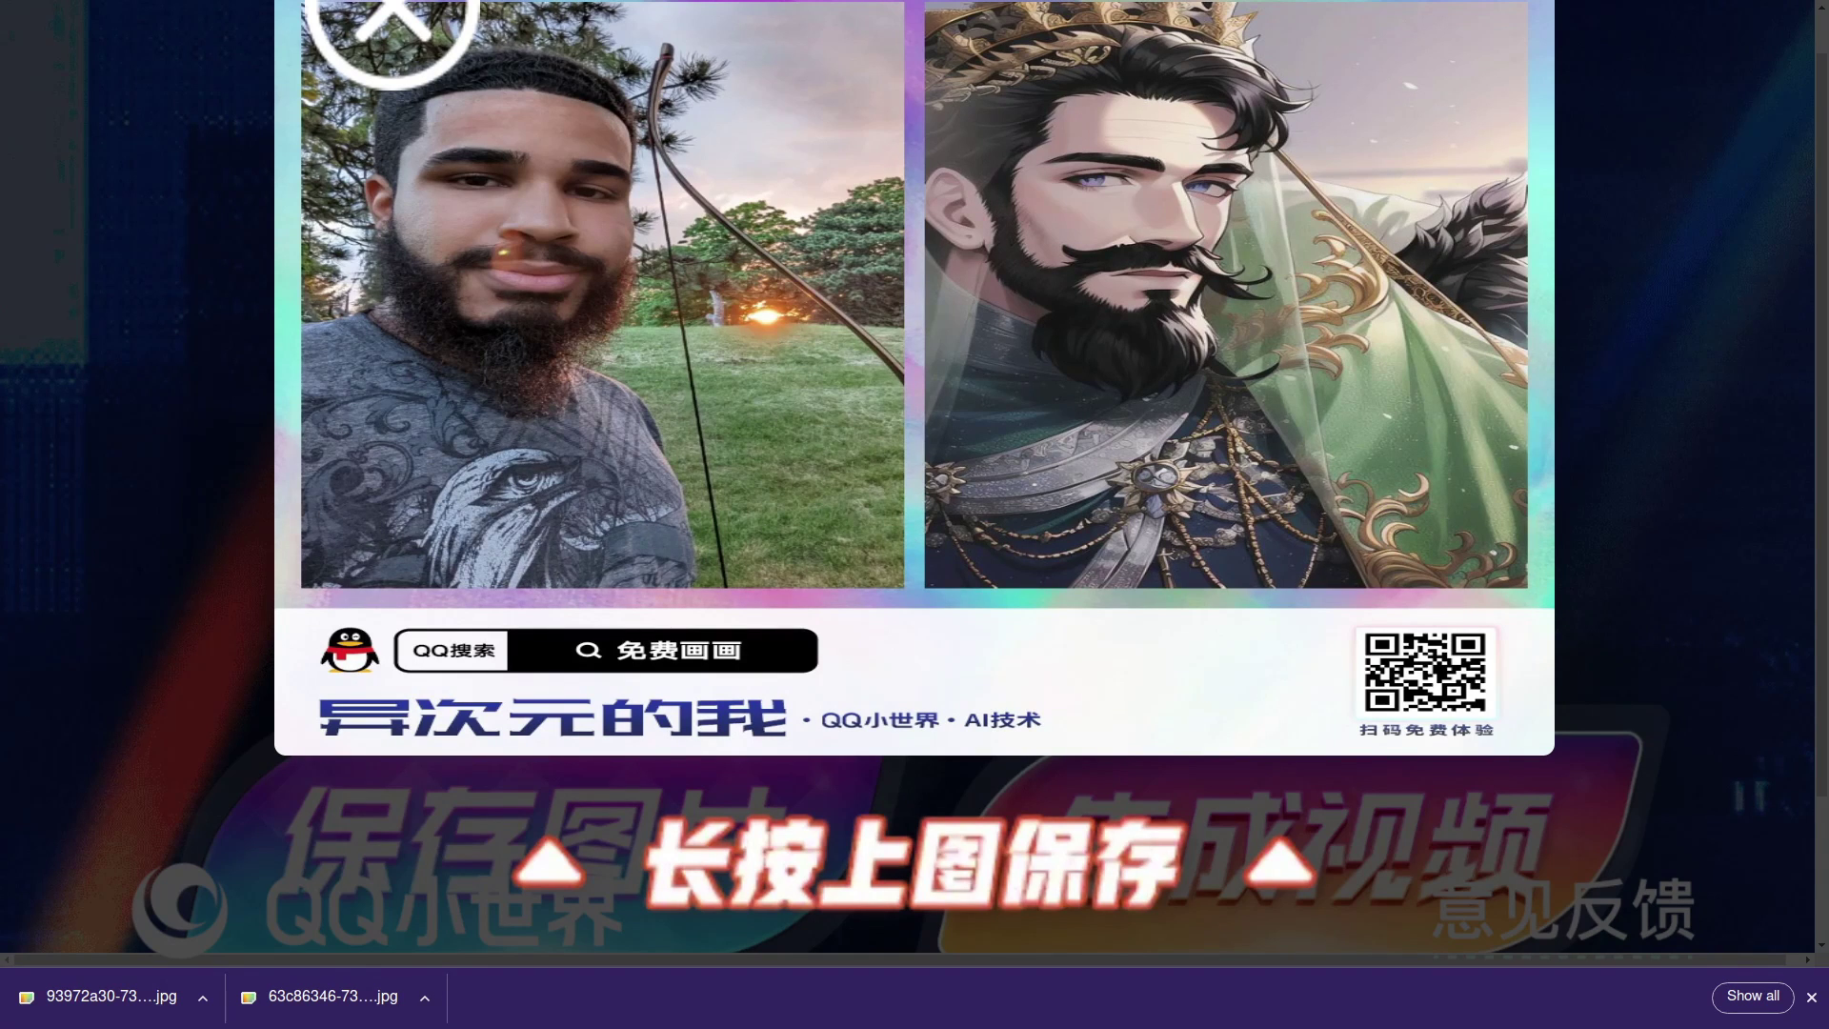
# Step: Examine the saved picture of the bearded man at 150% in sxiv, and close both the viewer and the page's enlarged result
pyautogui.hotkey('alt', 'Tab')
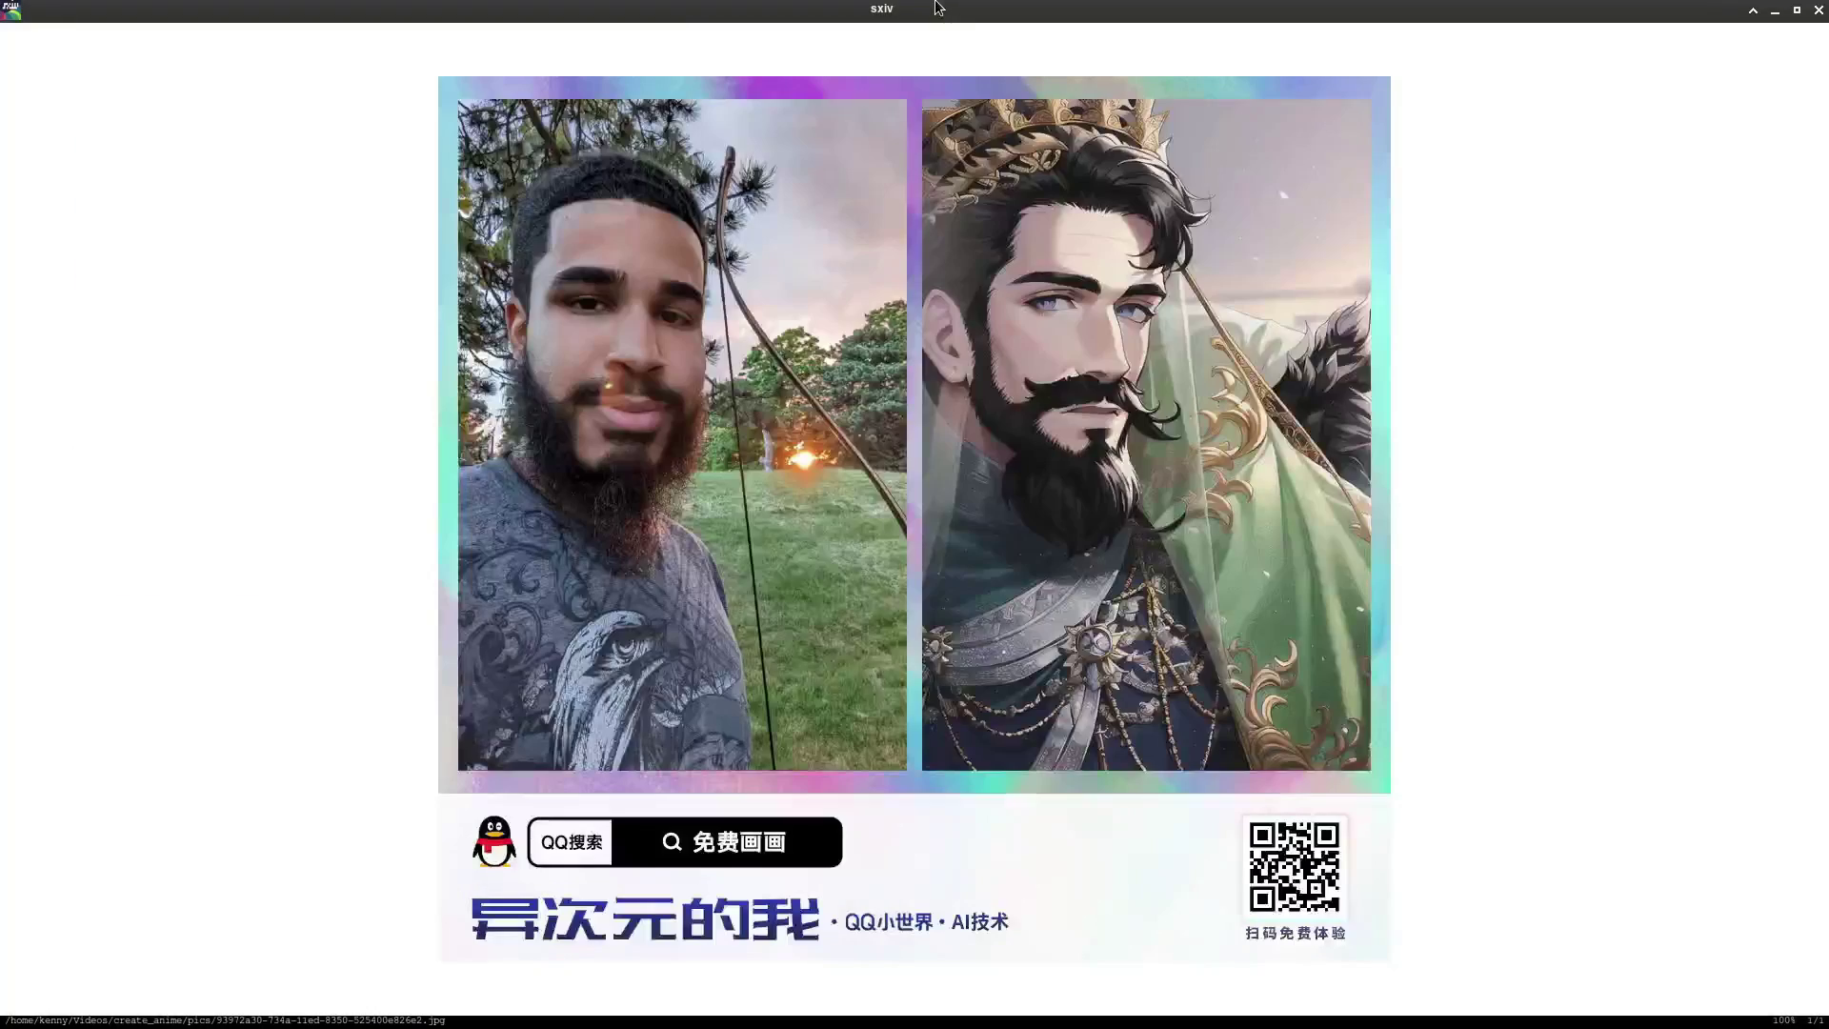
pyautogui.scroll(1, 1078, 330)
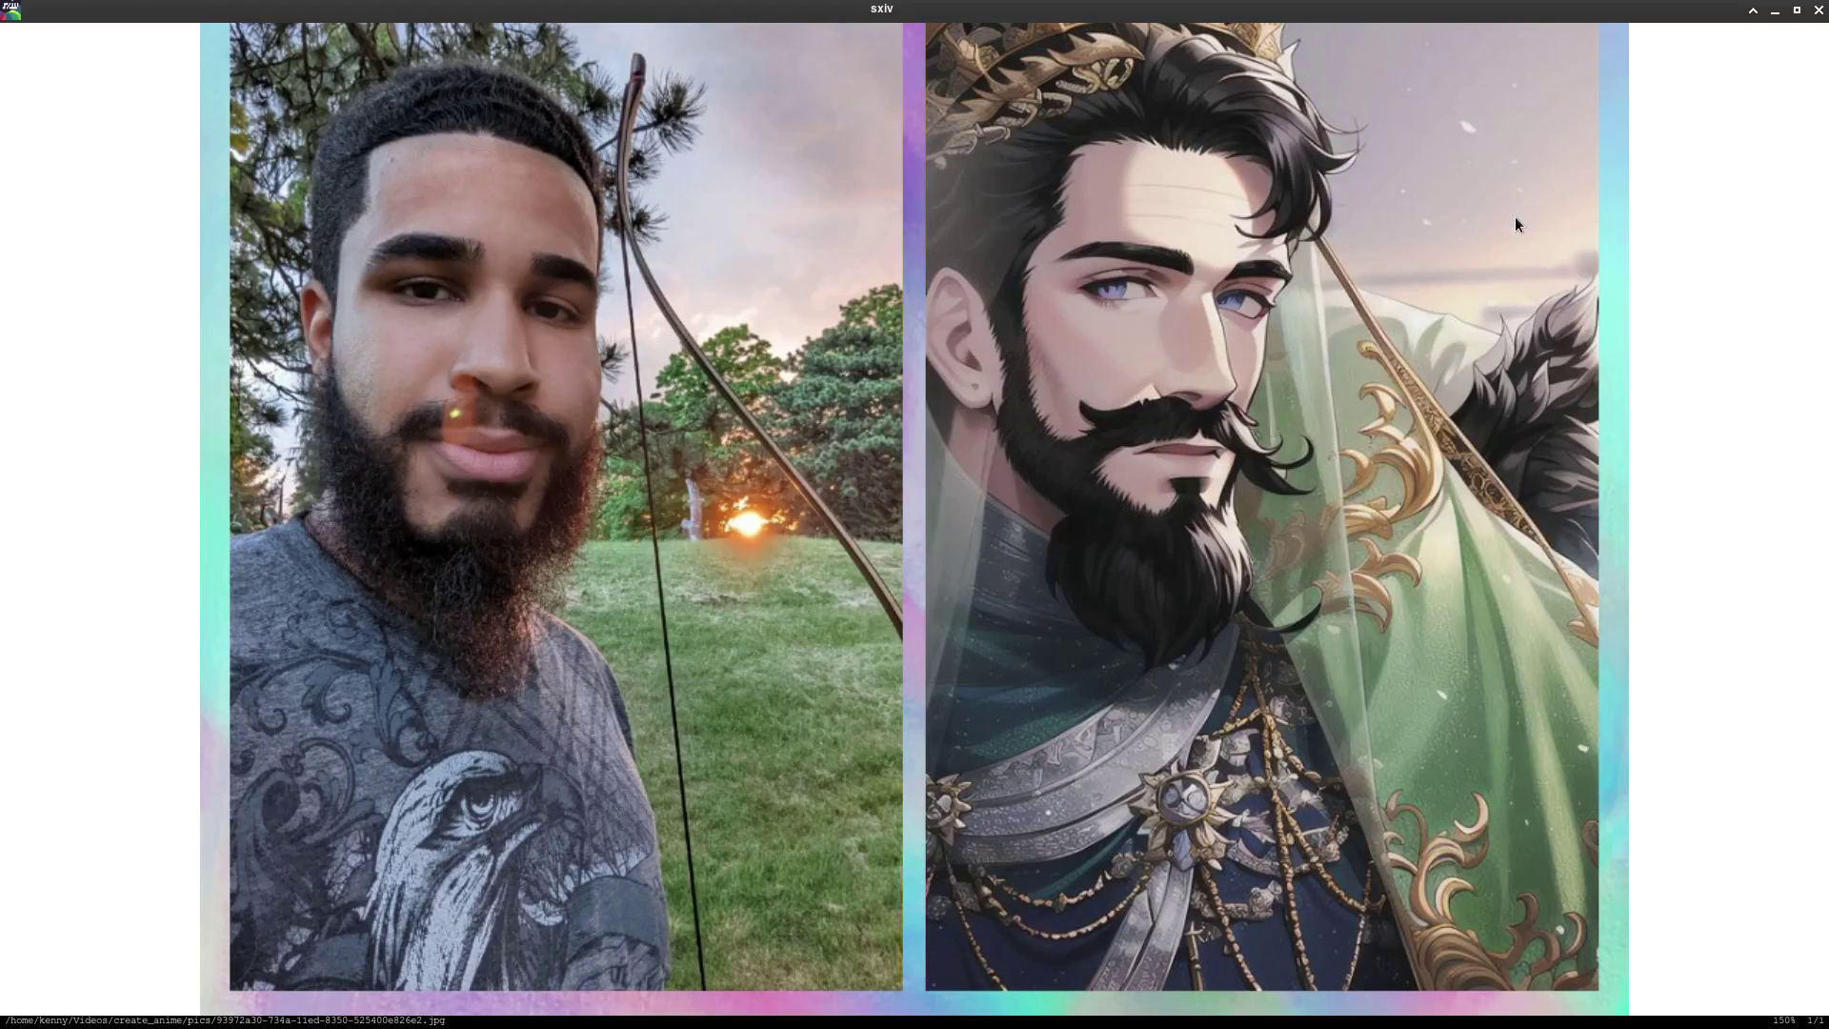
pyautogui.click(1817, 11)
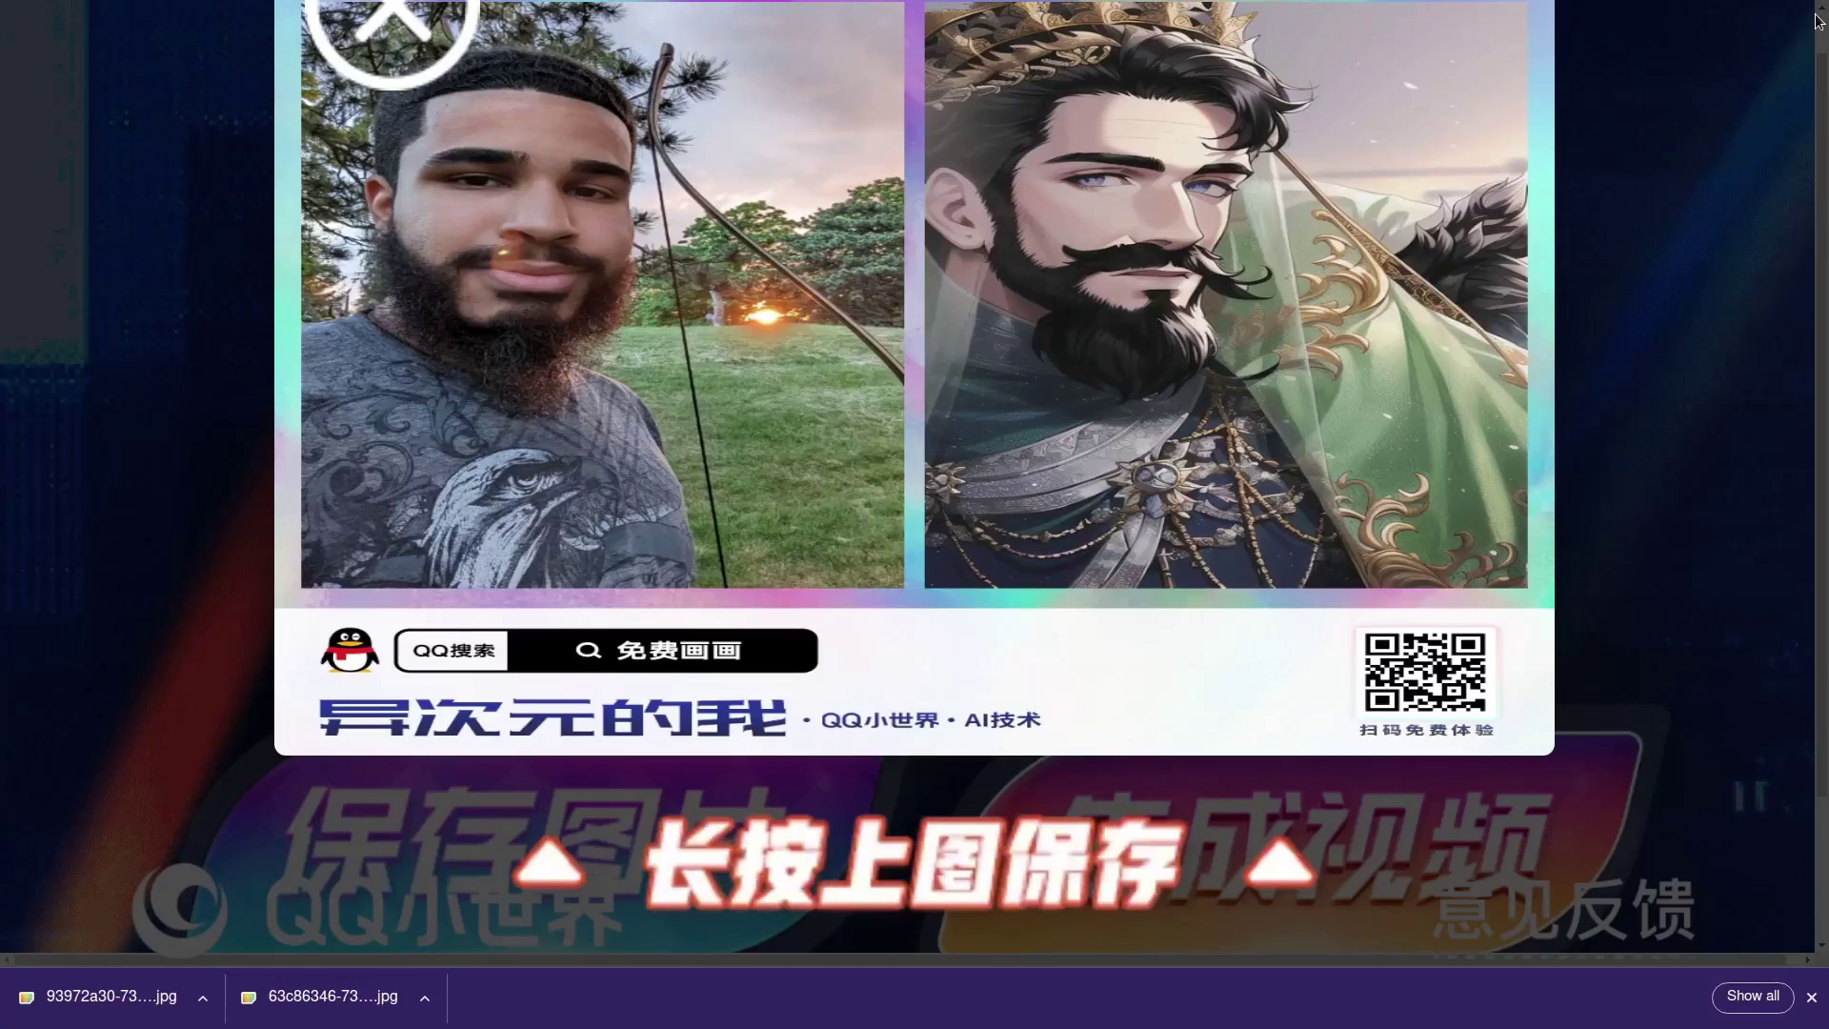
pyautogui.click(388, 38)
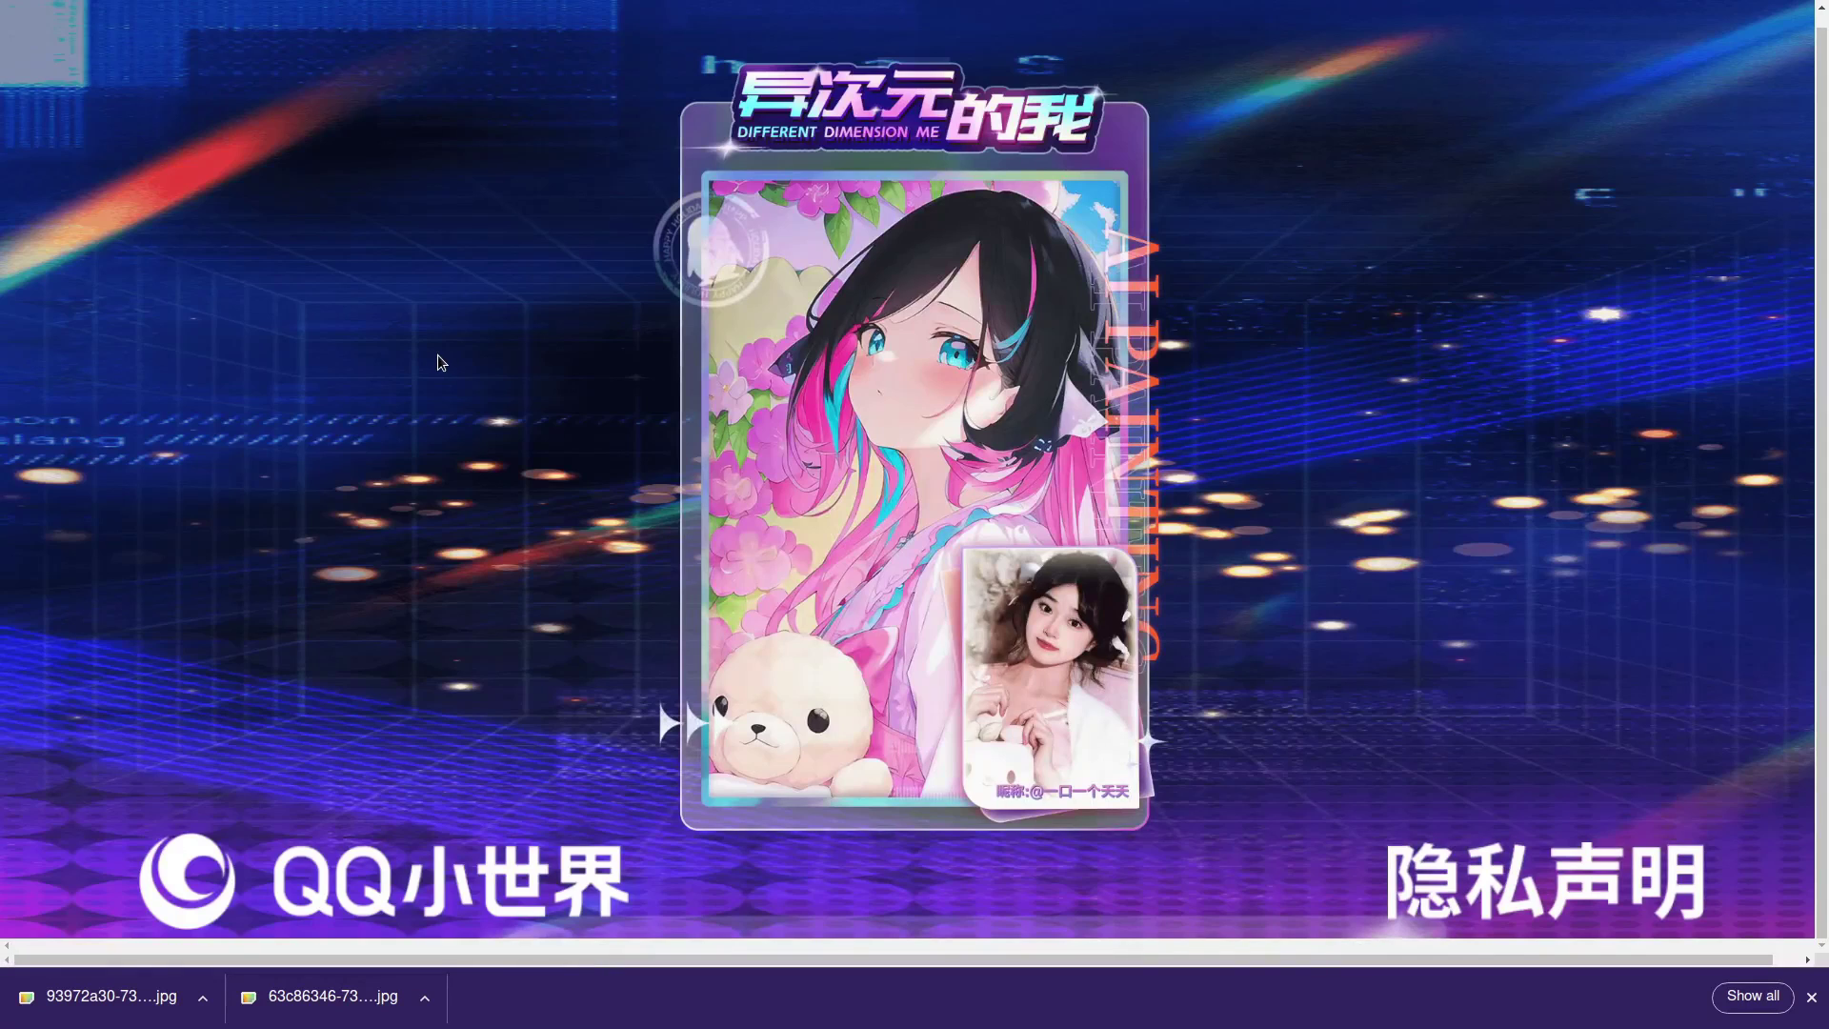
# Step: Try to convert the anime picture 1650331727214.jpg from the pics folder and dismiss the site's message
pyautogui.scroll(-2, 804, 465)
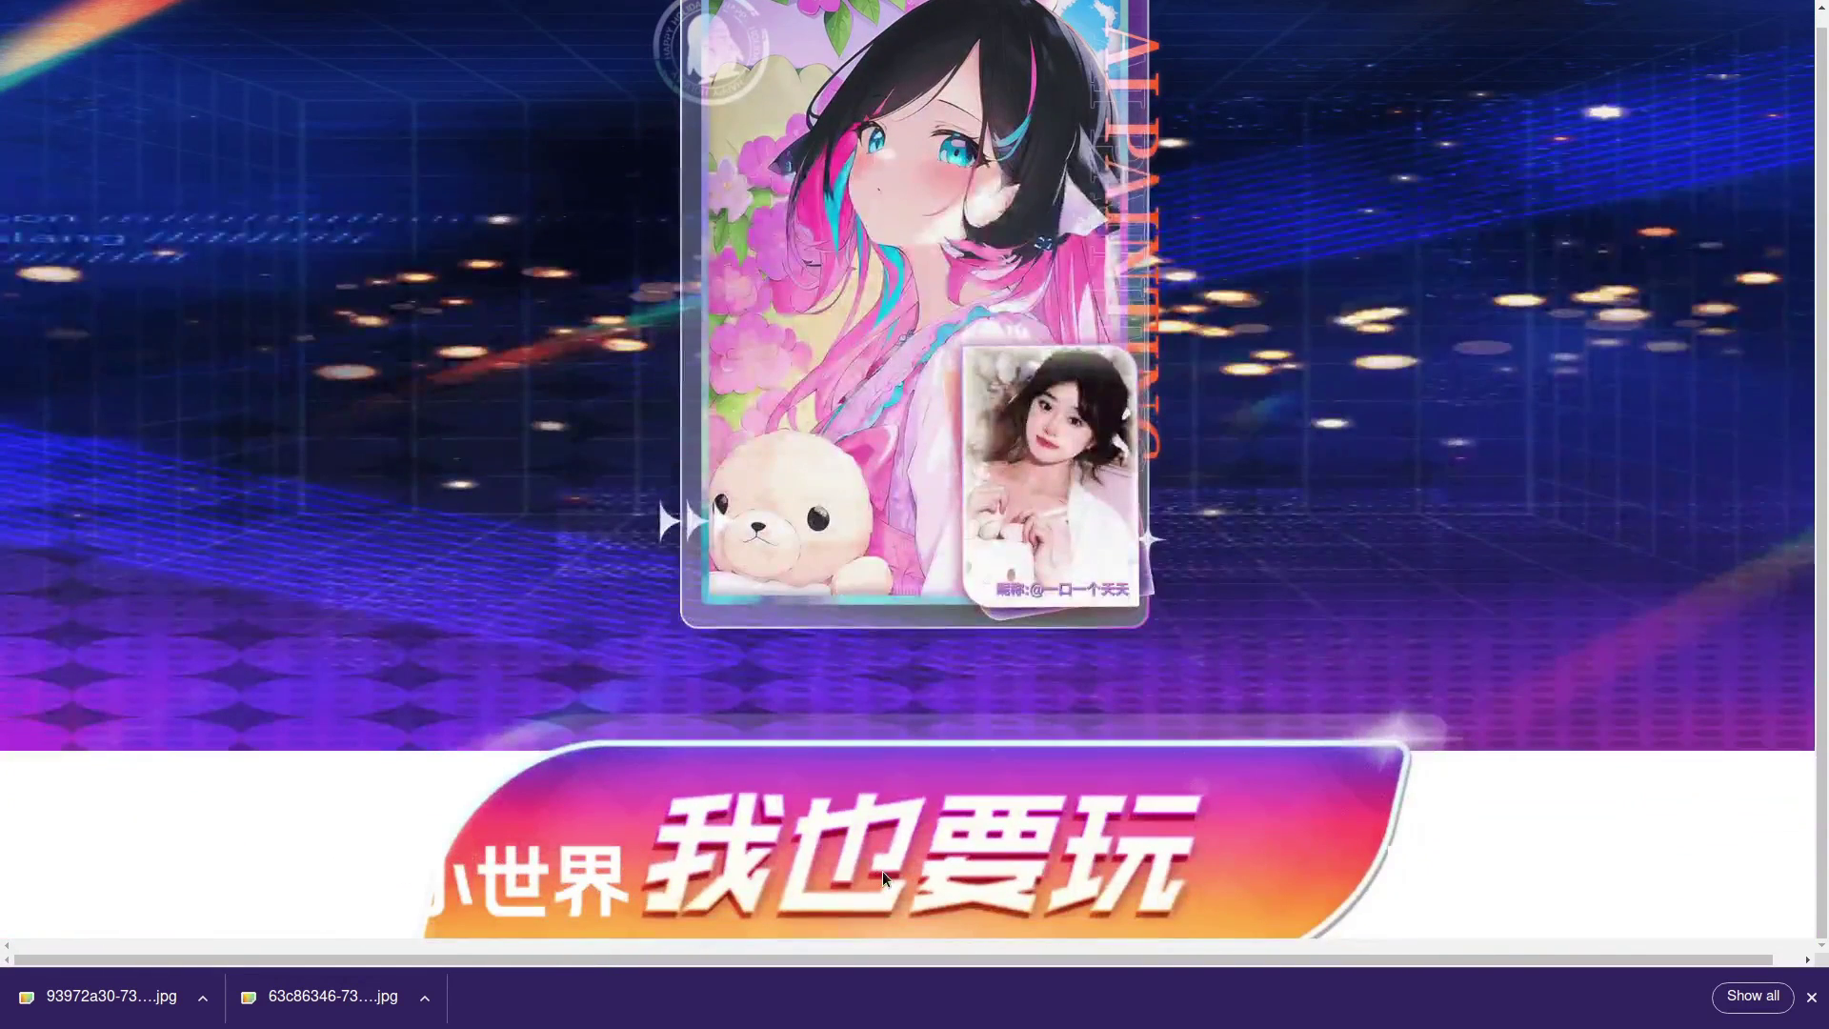
pyautogui.click(877, 808)
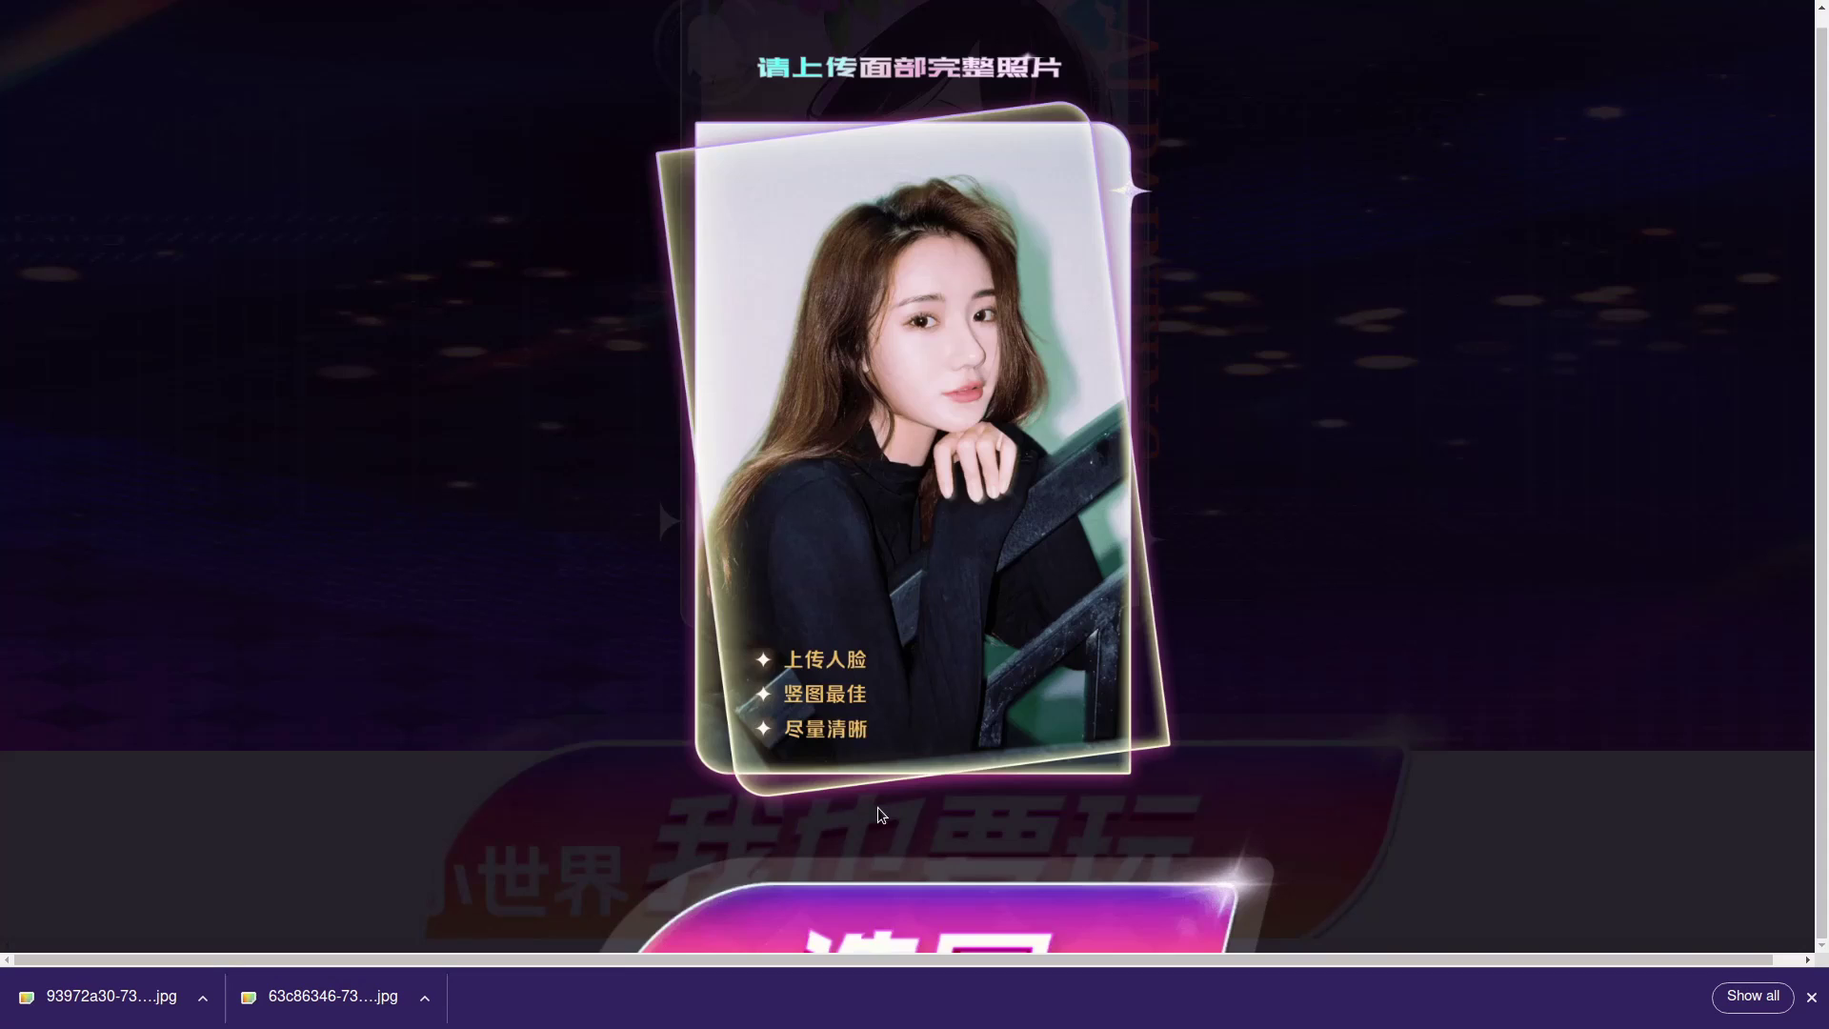
pyautogui.click(950, 910)
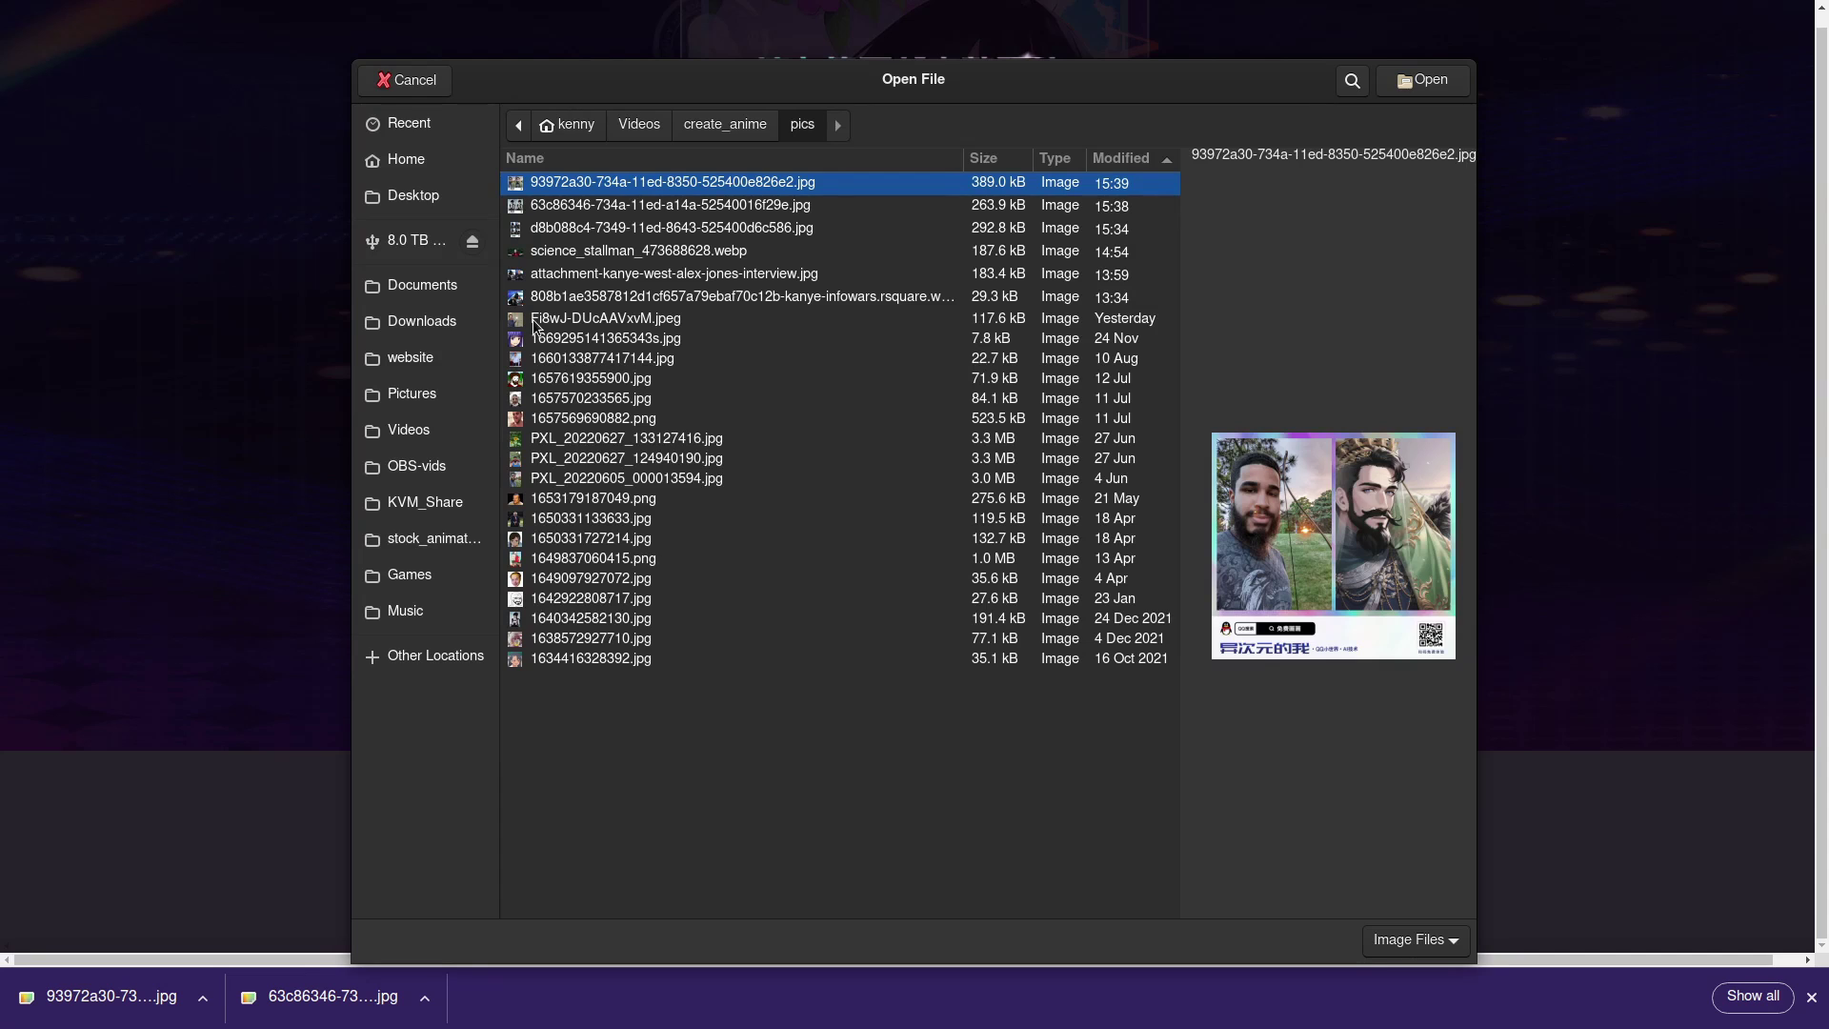
pyautogui.click(588, 539)
pyautogui.doubleClick(585, 536)
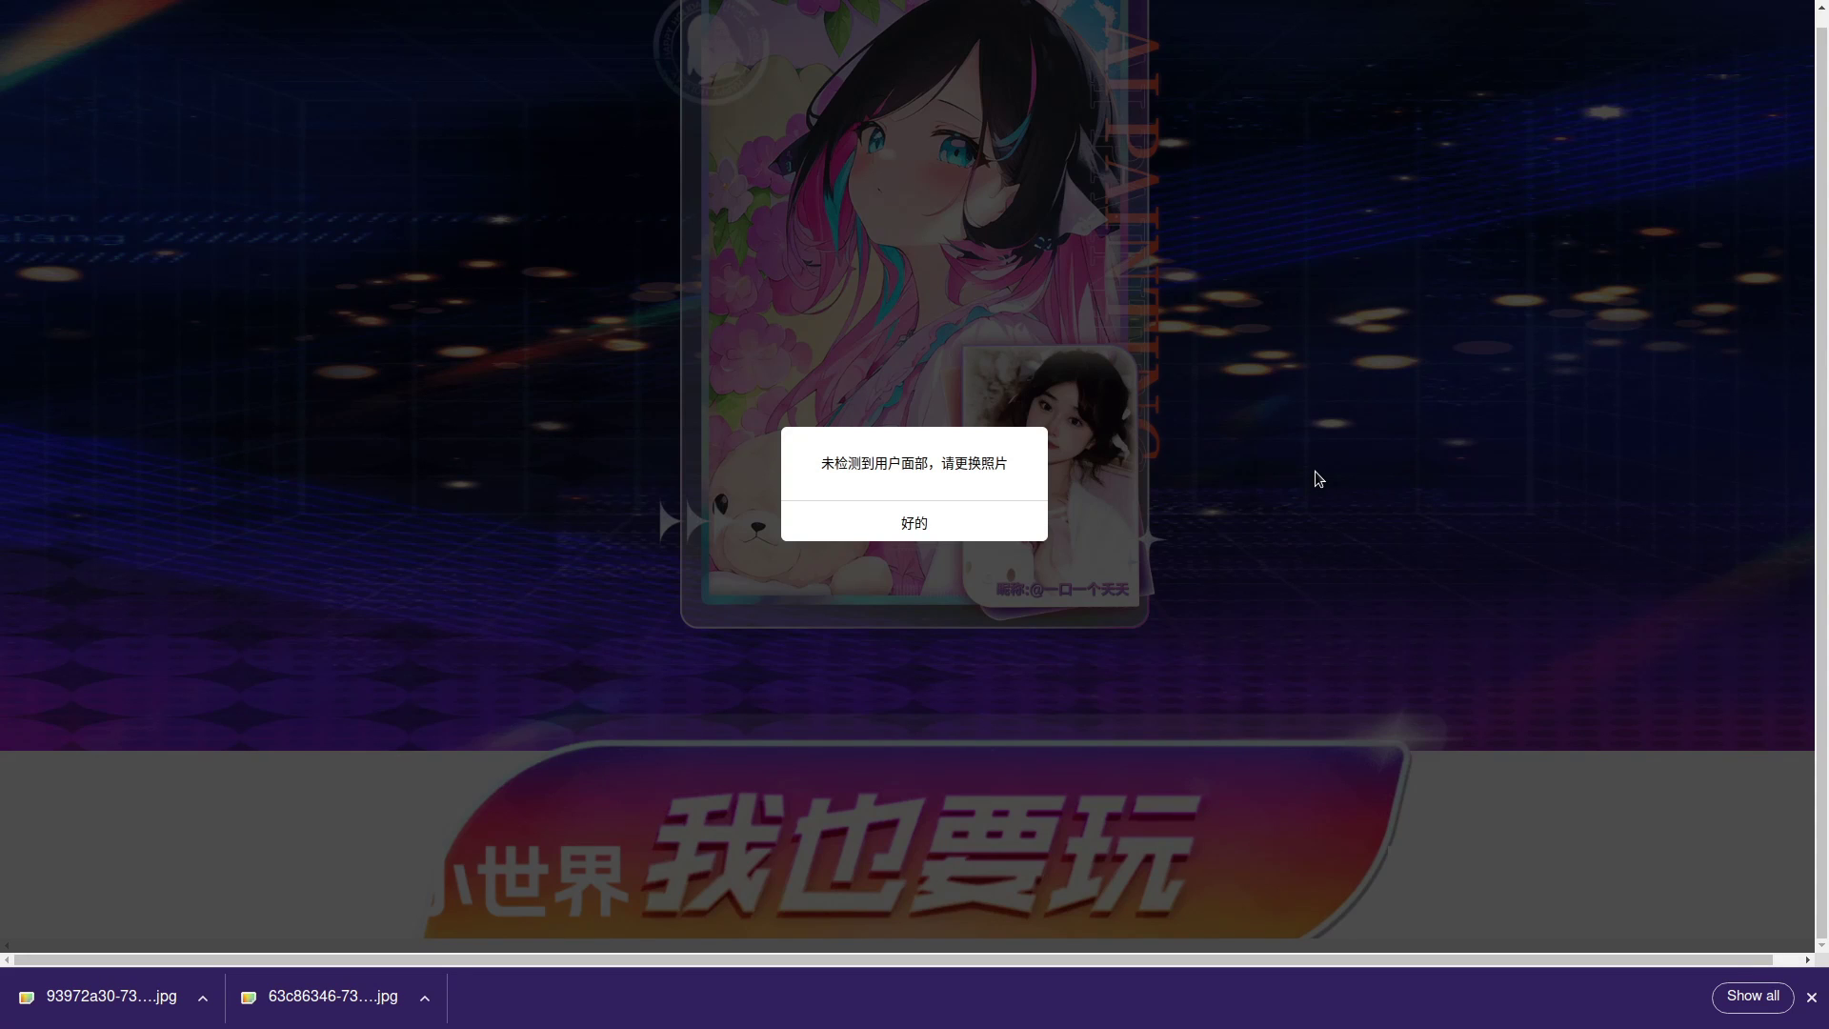
pyautogui.click(912, 520)
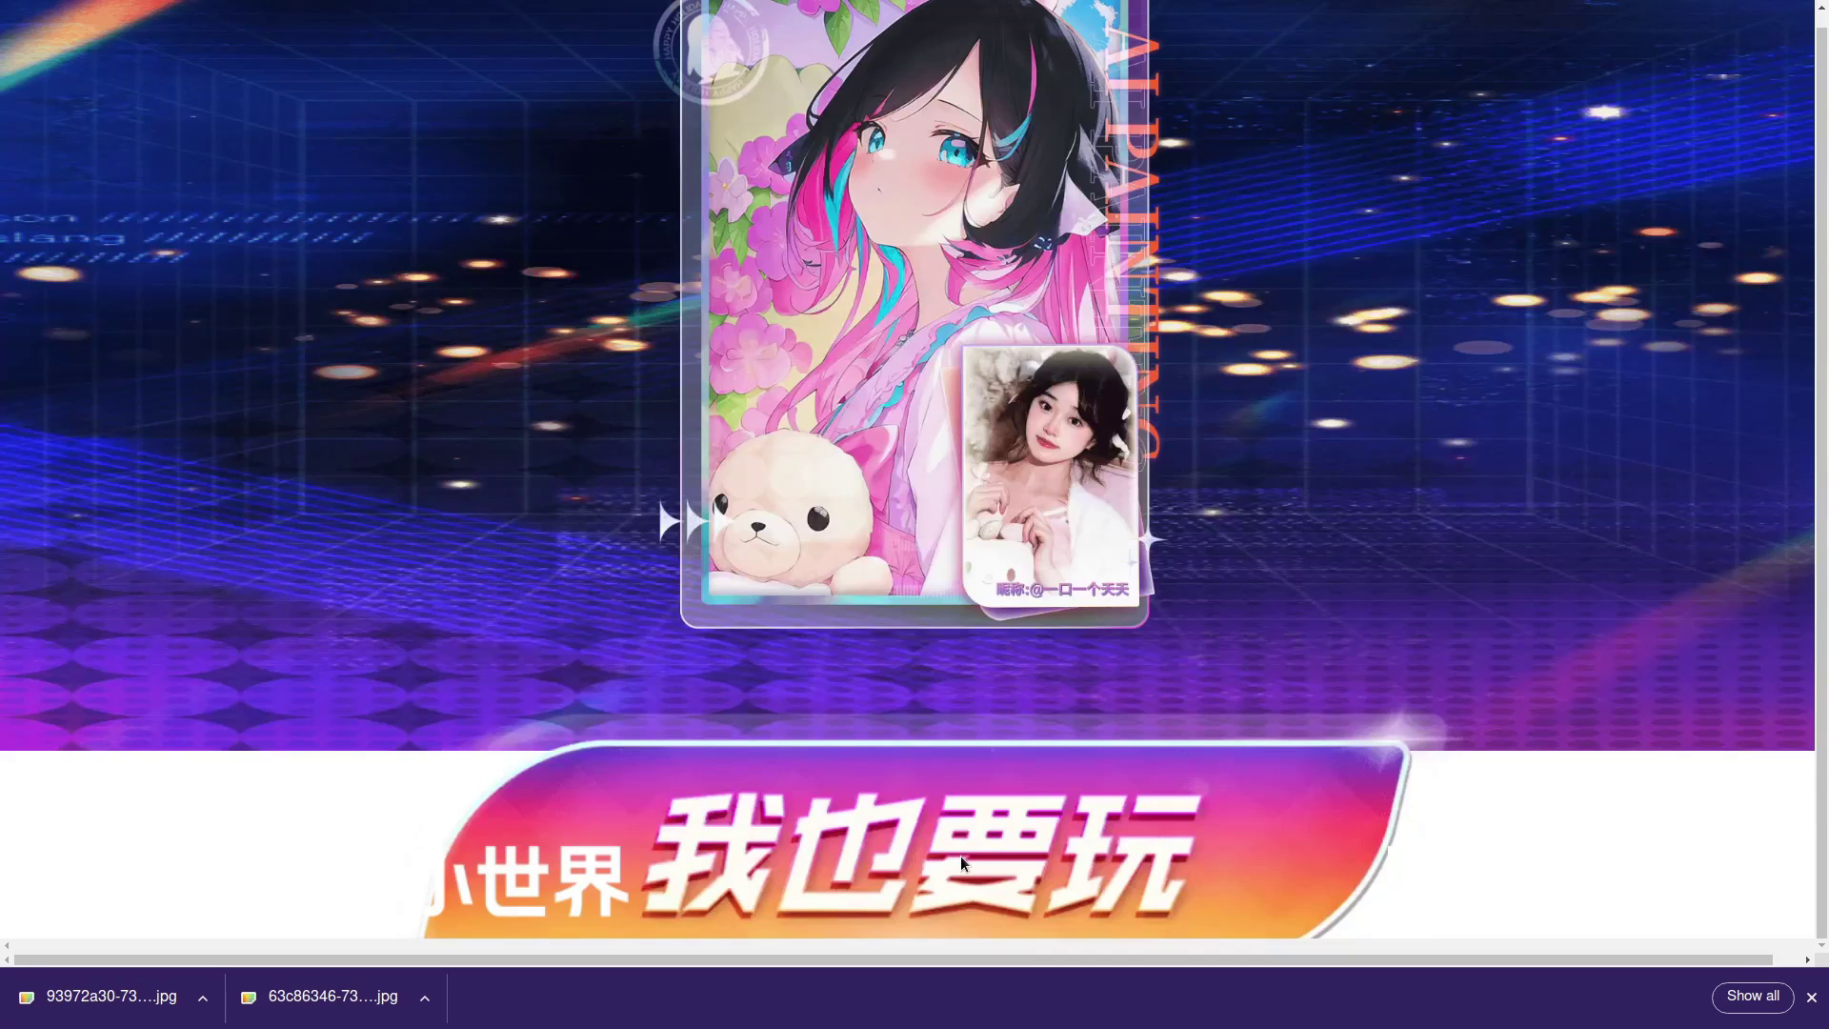
# Step: Retry the upload of 1650331727214.jpg from the pics folder in a new conversion
pyautogui.click(886, 845)
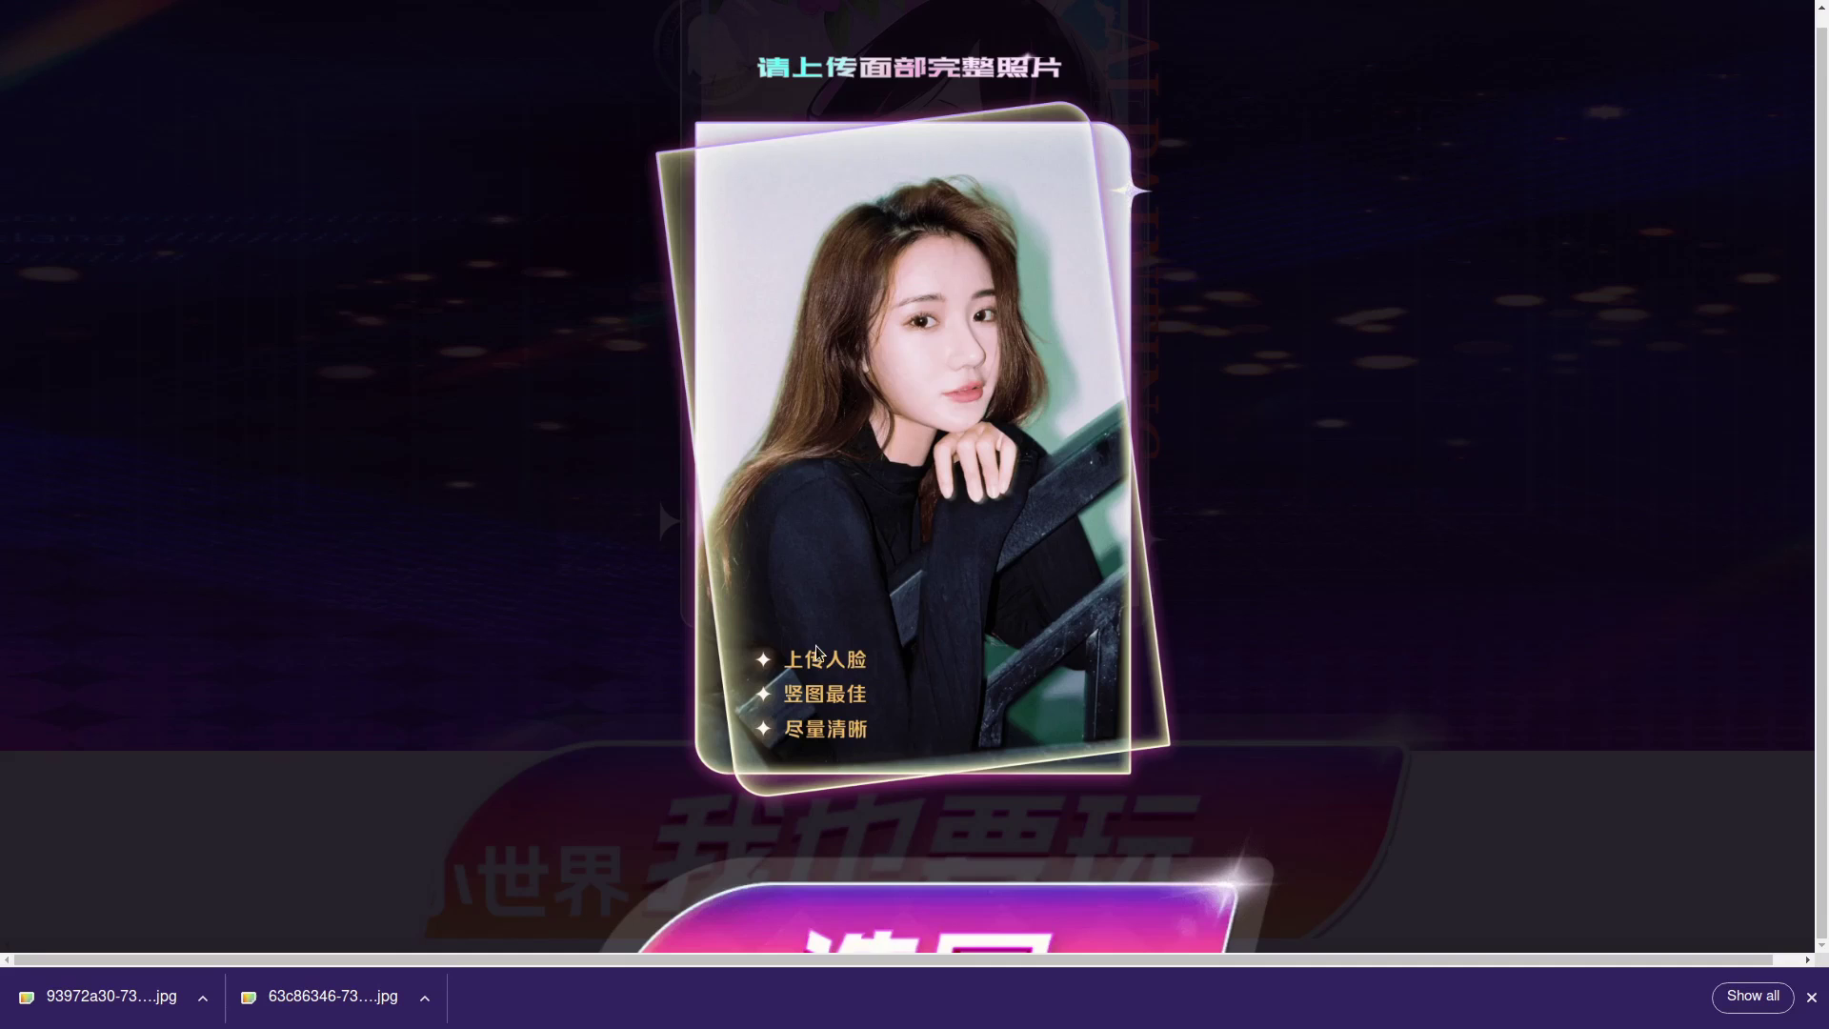
pyautogui.click(934, 907)
pyautogui.click(547, 539)
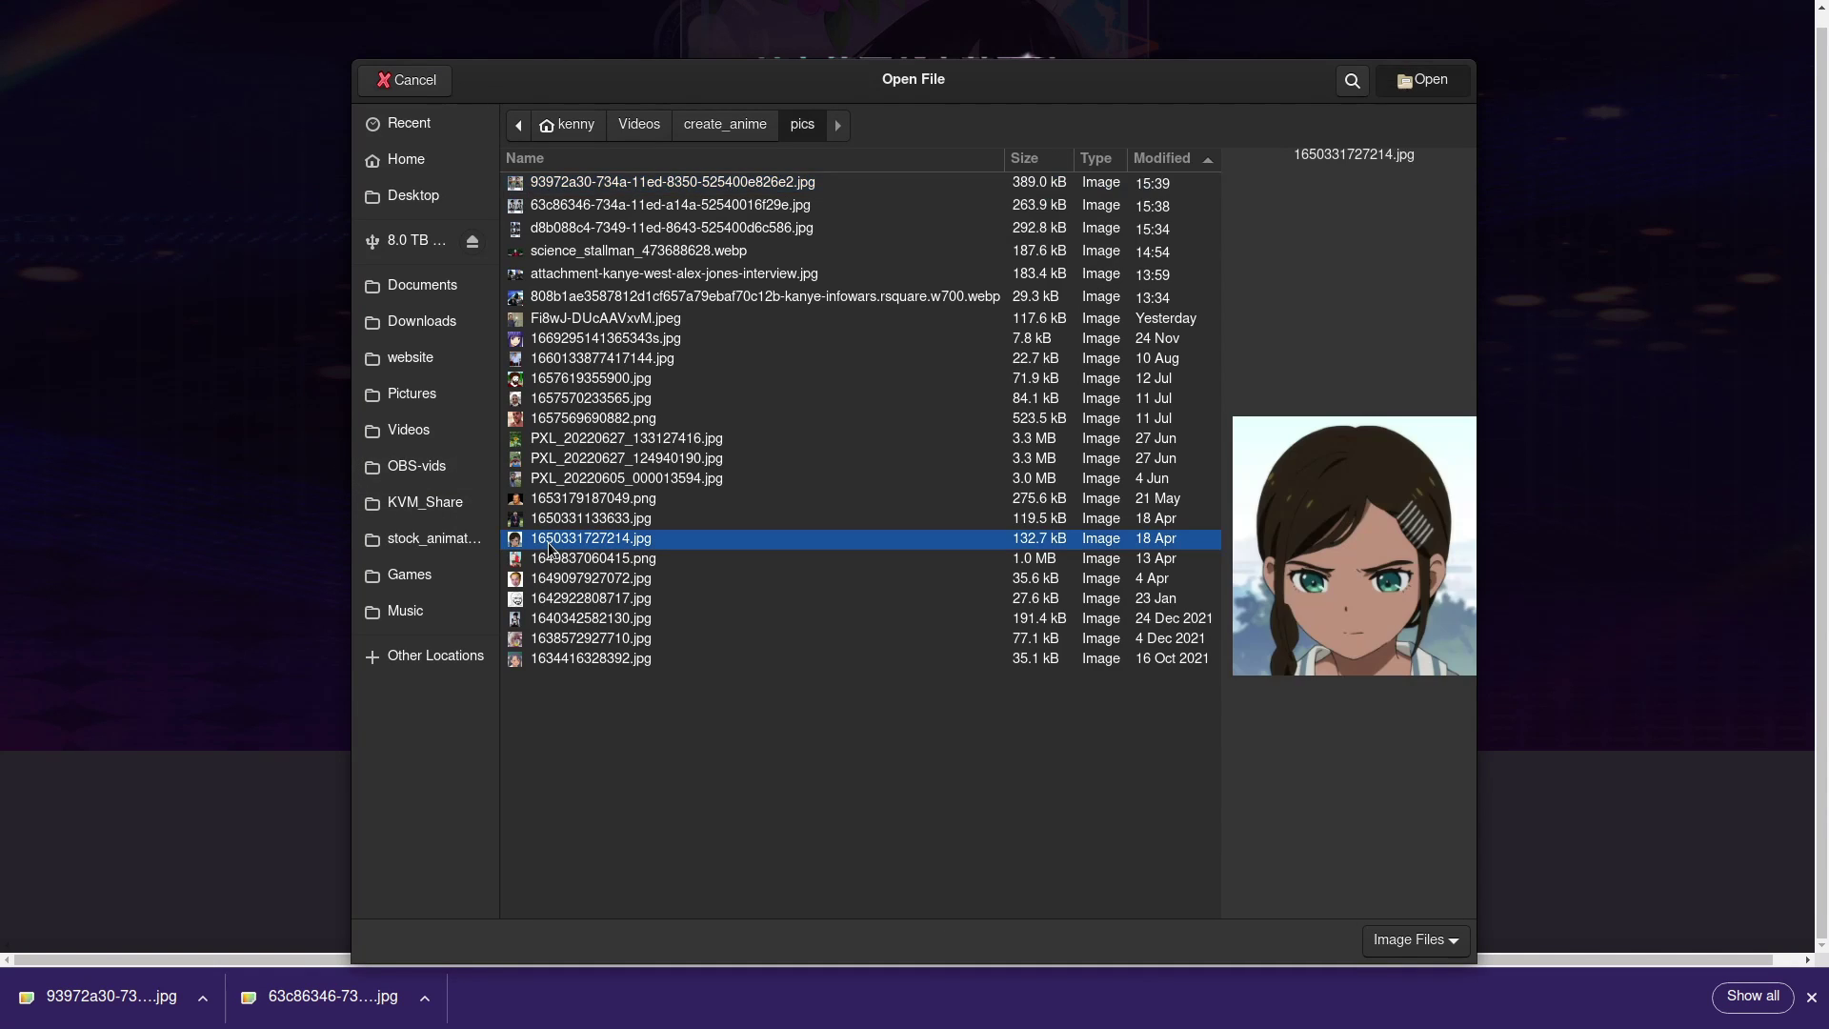
pyautogui.doubleClick(547, 539)
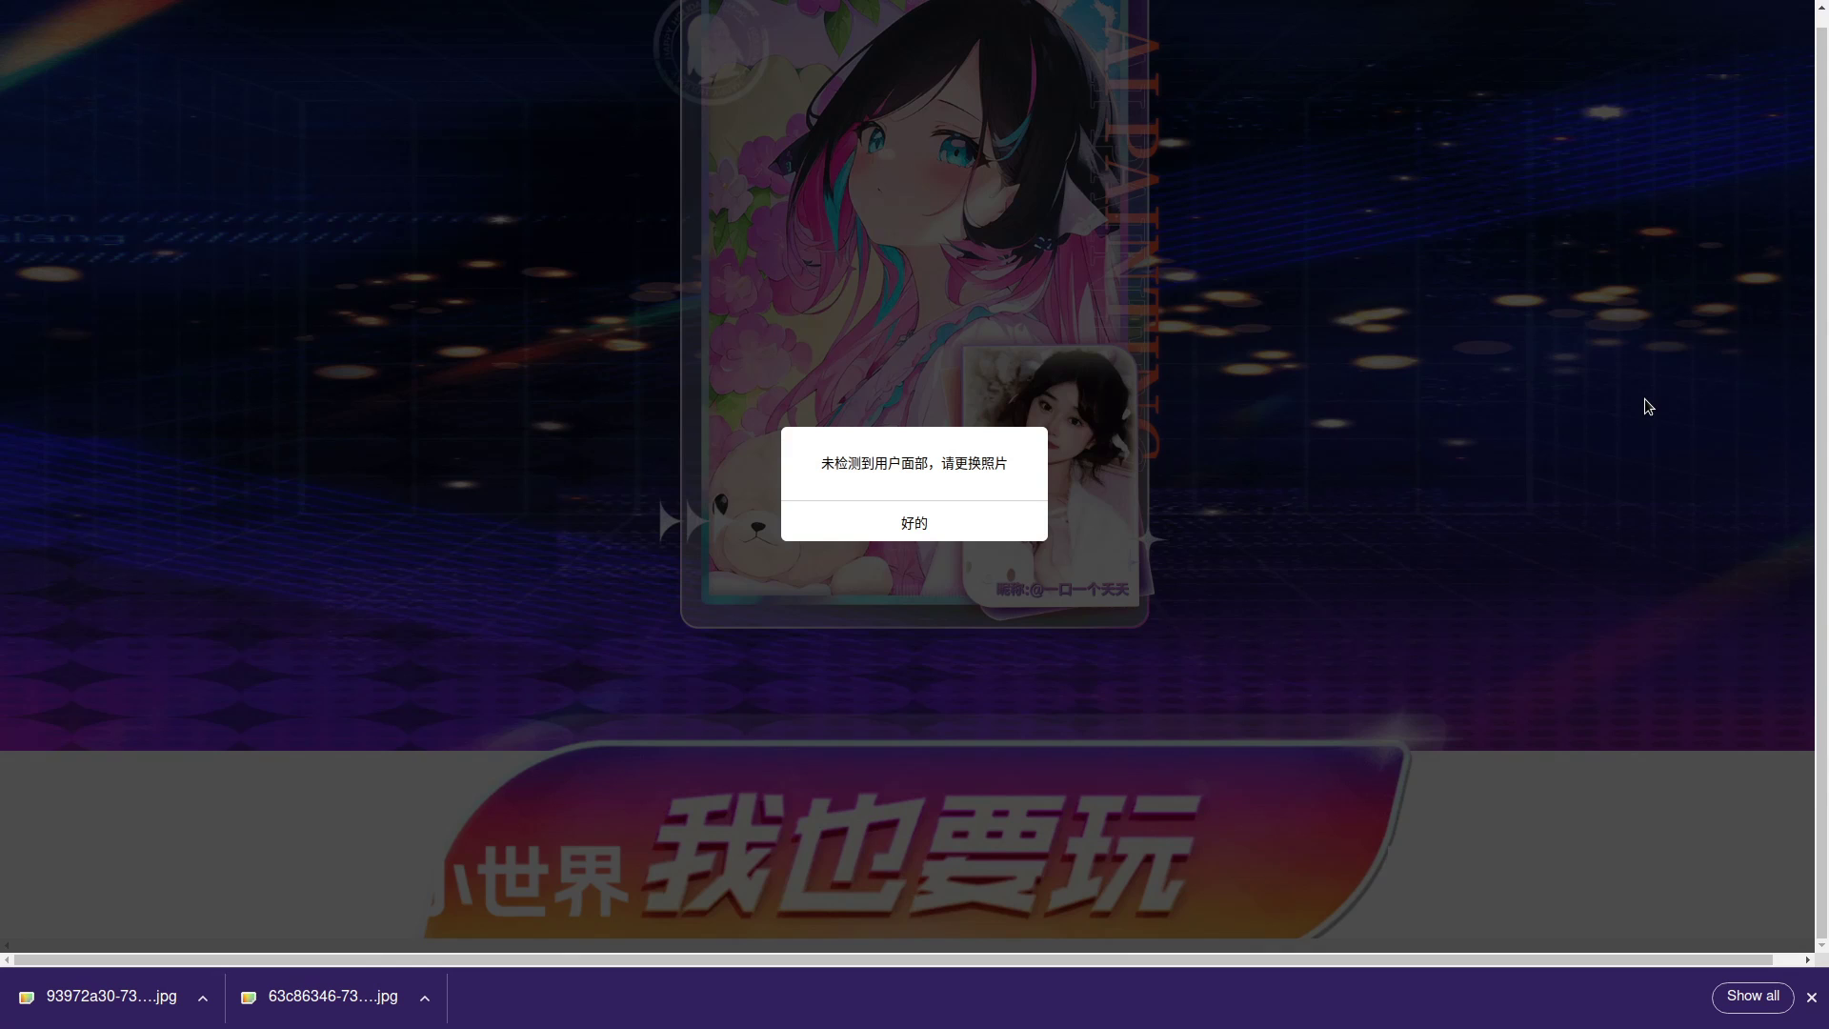
# Step: Try once more to convert 1650331727214.jpg from the pics folder, dismissing the site's message before and after the attempt
pyautogui.click(884, 518)
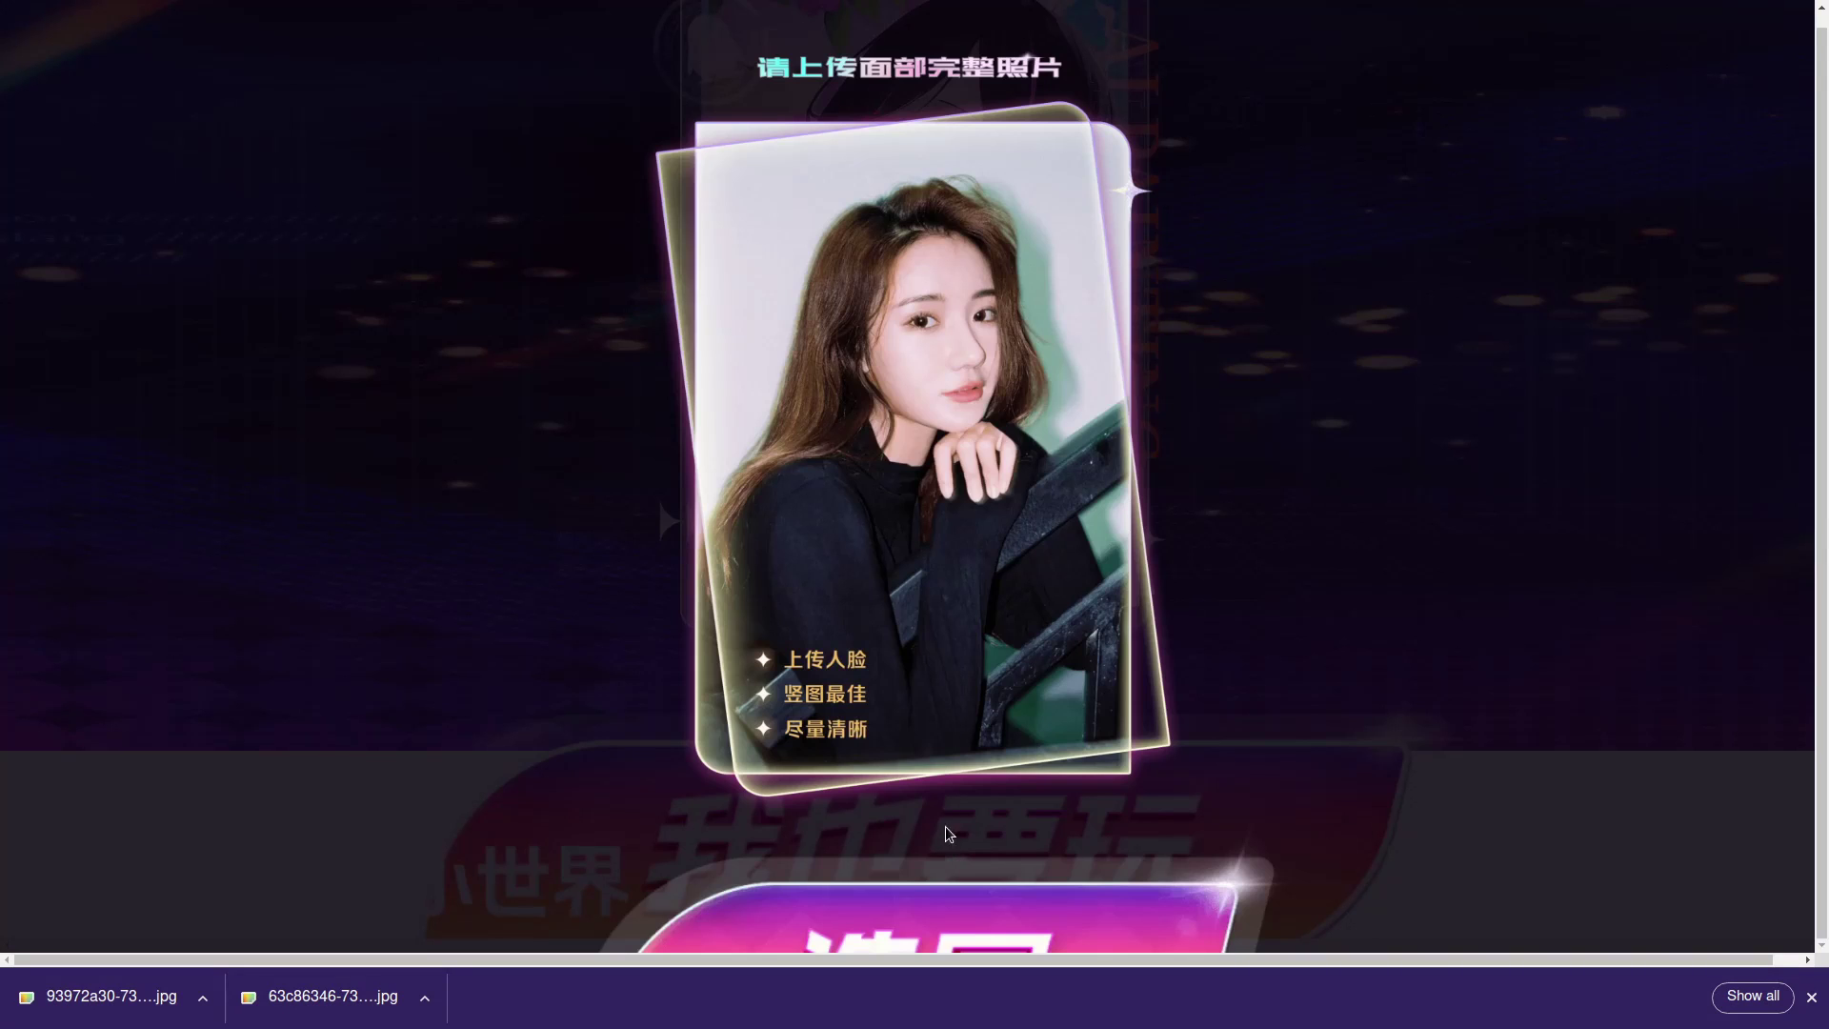
pyautogui.click(914, 936)
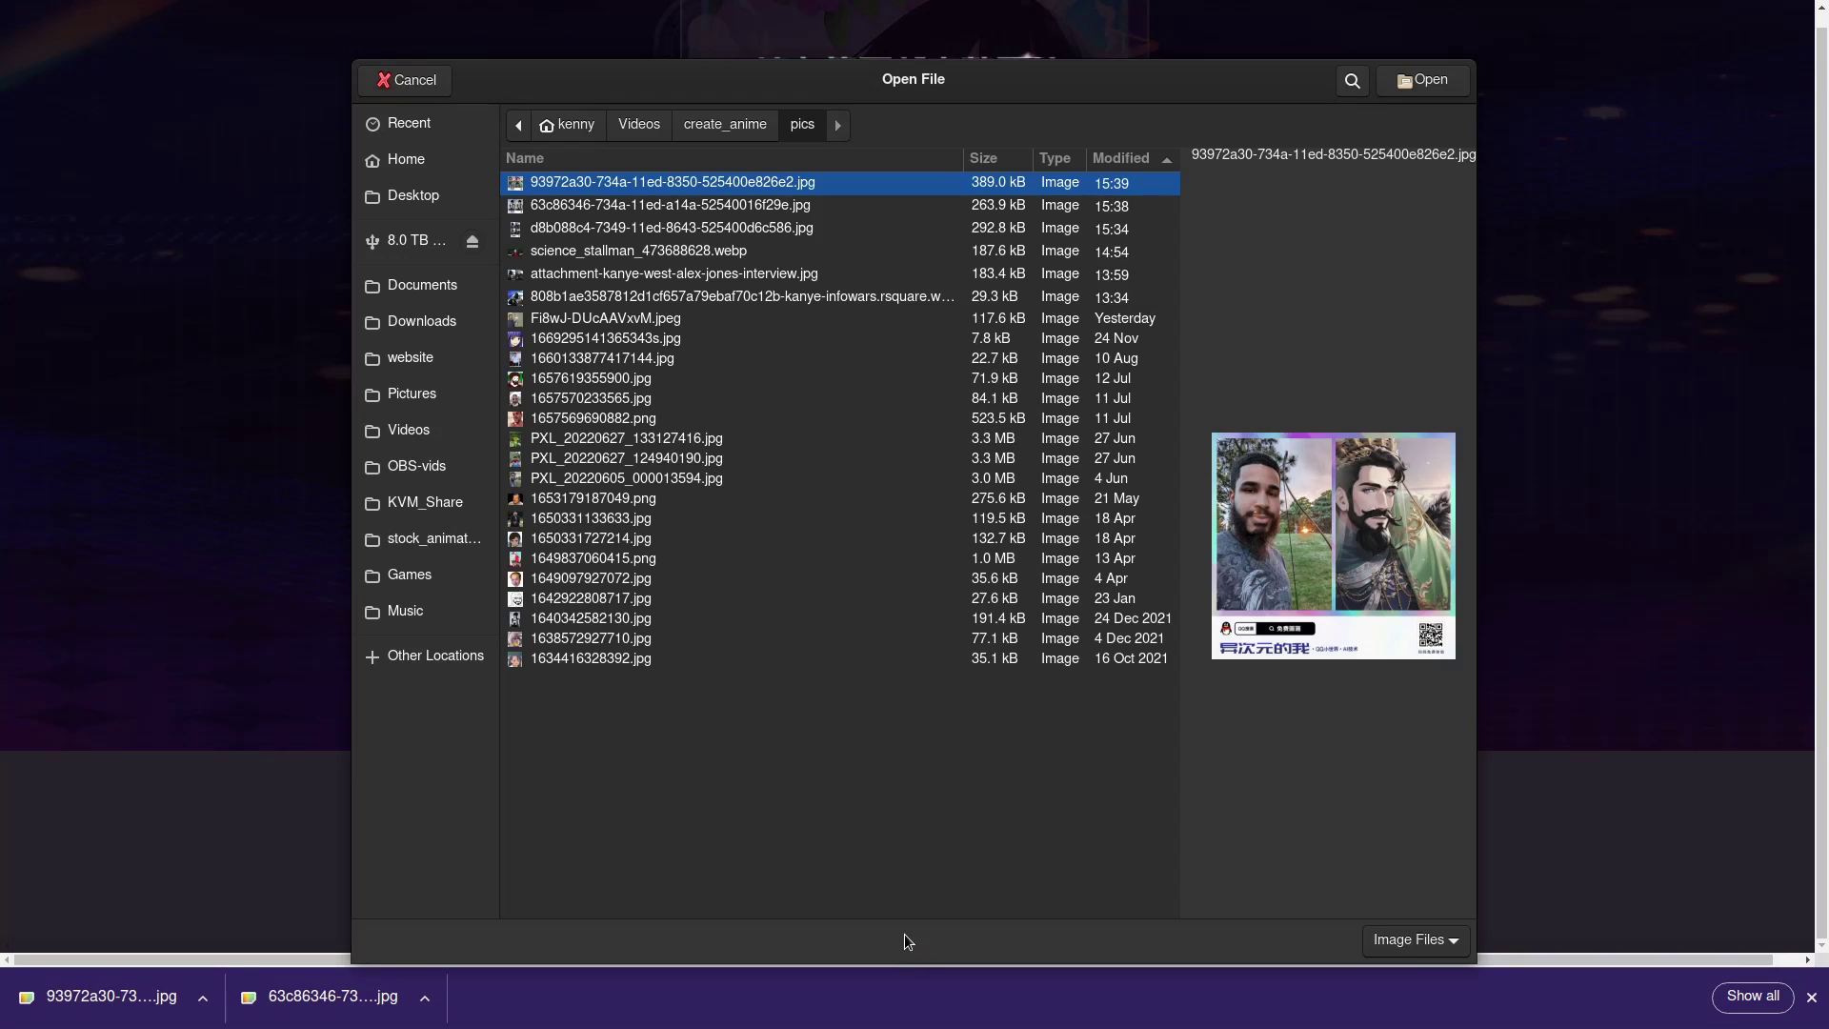
pyautogui.click(565, 540)
pyautogui.doubleClick(564, 540)
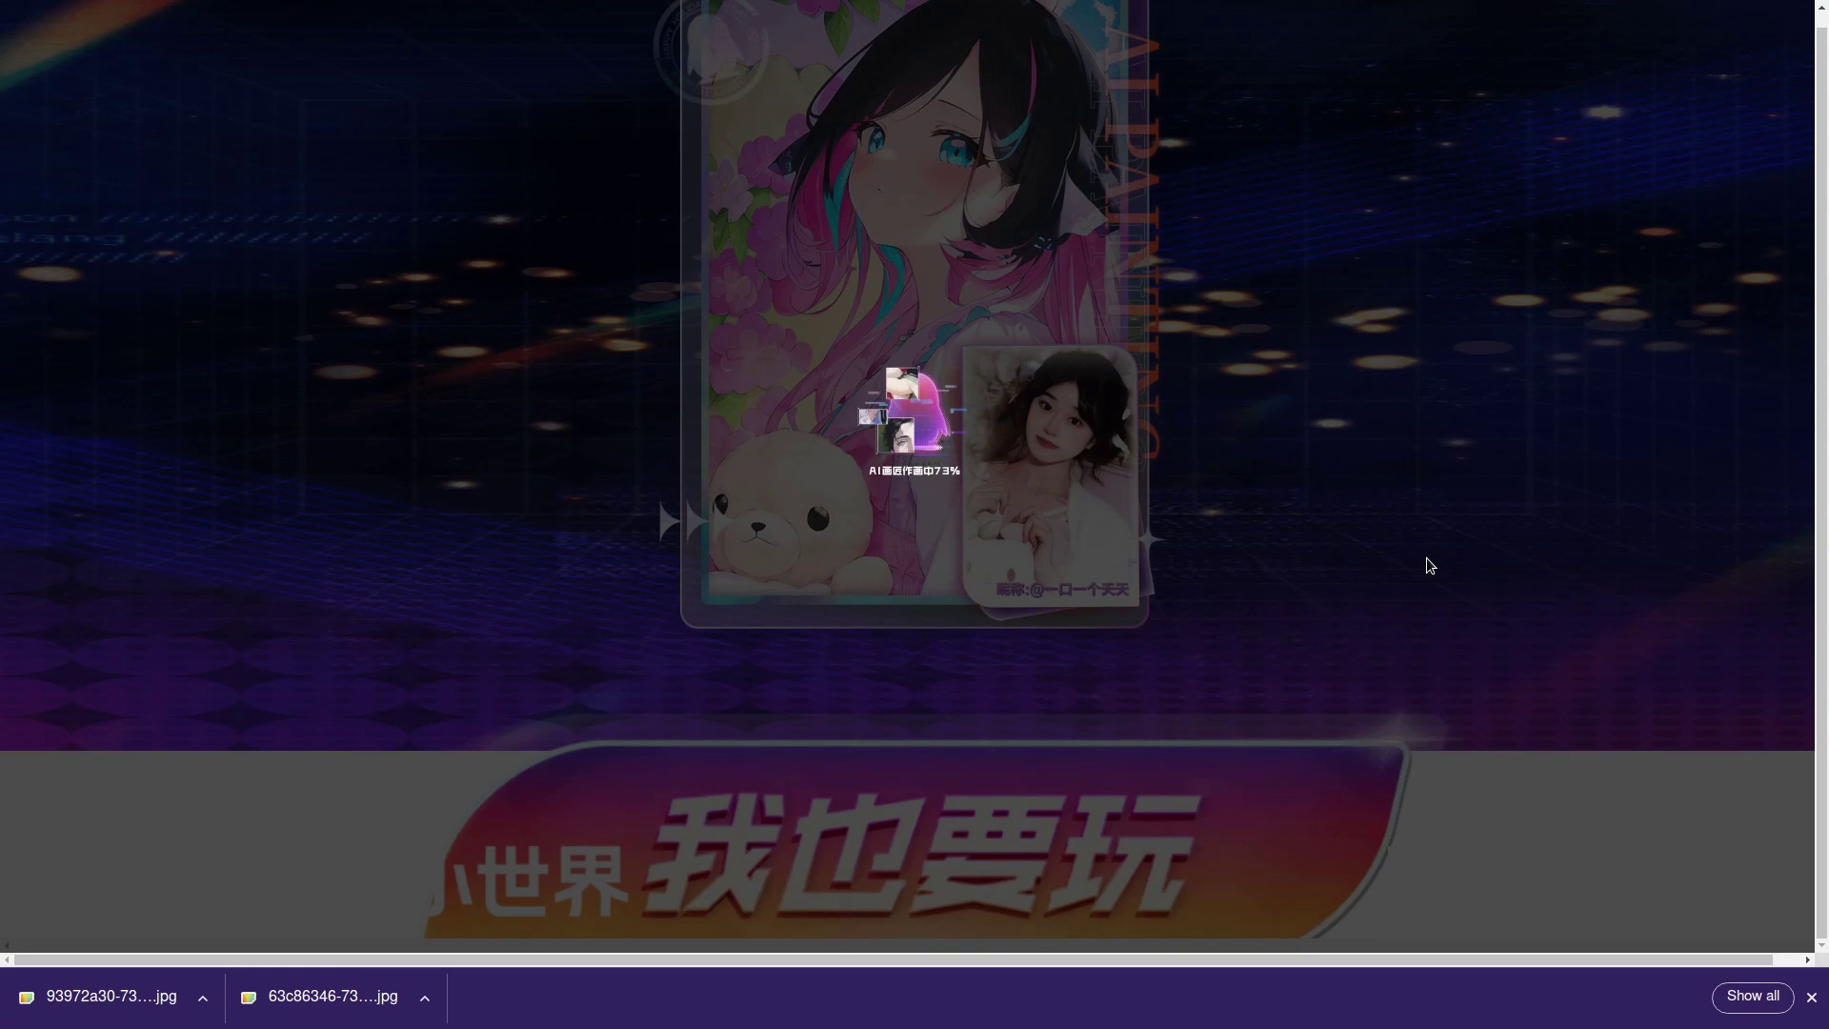
pyautogui.click(971, 527)
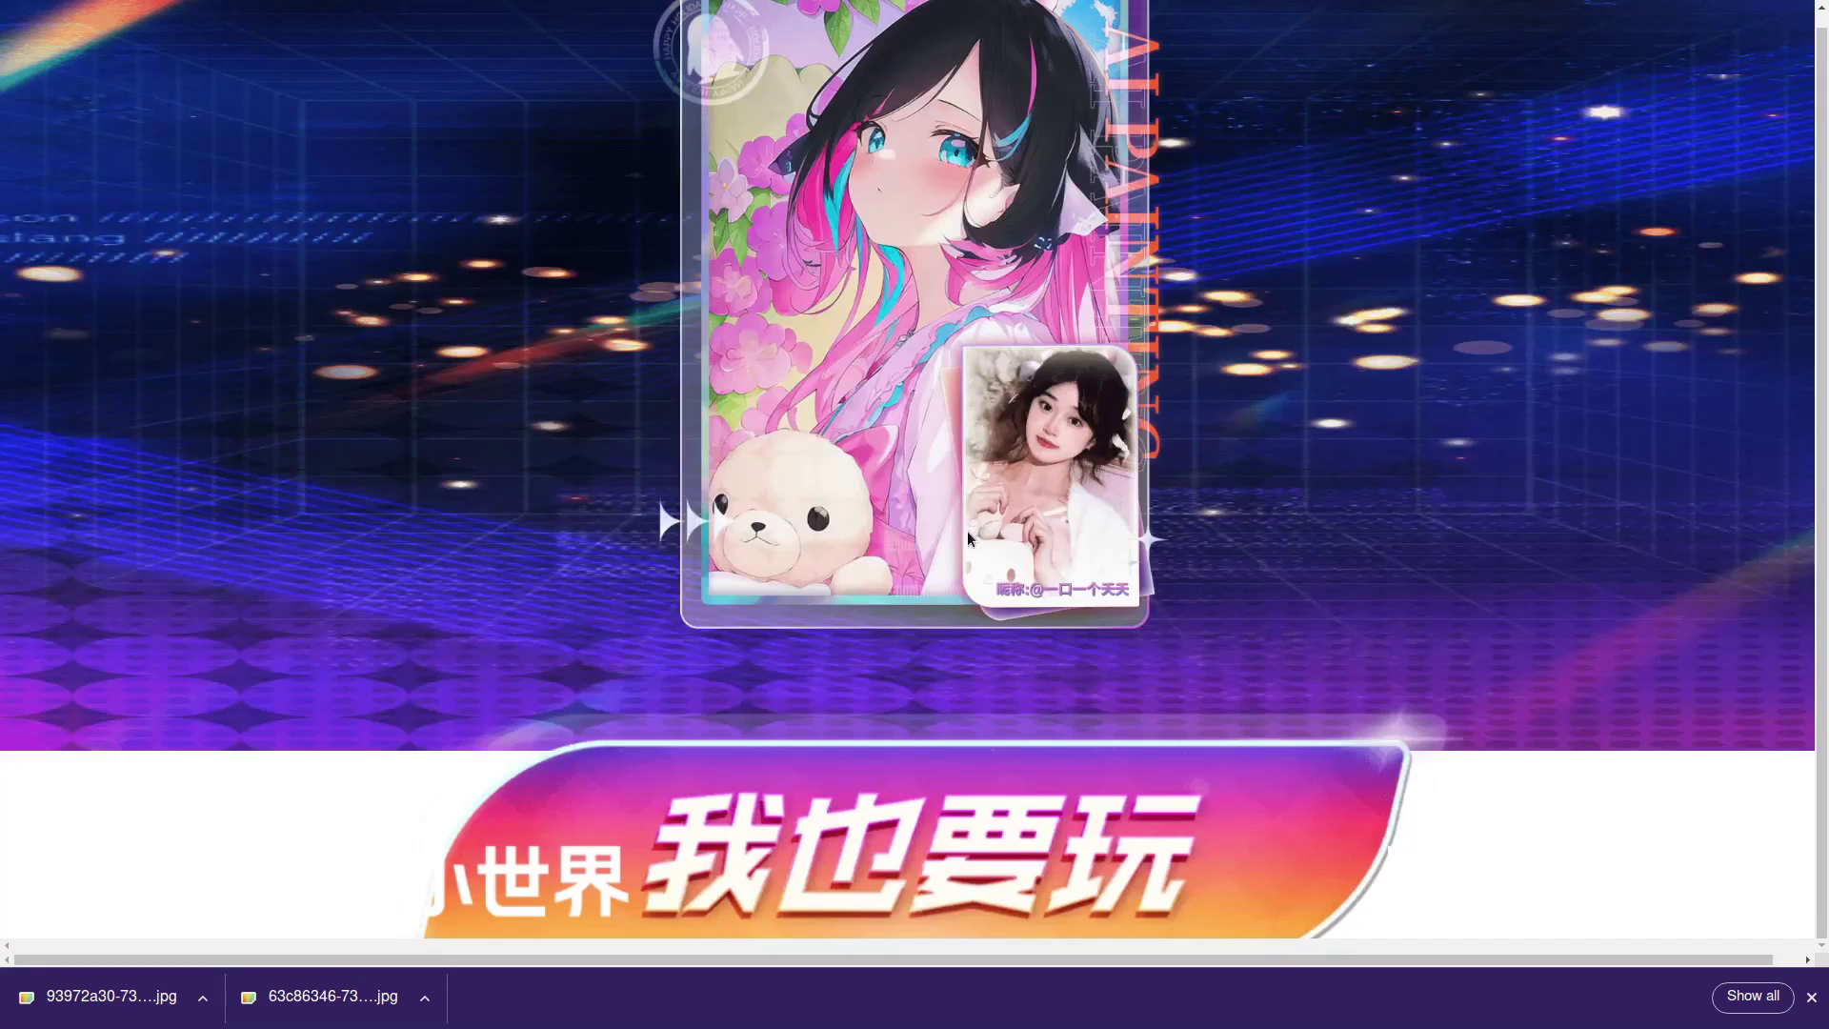
# Step: Convert the anime picture 1634416328392.jpg from the pics folder in a new conversion
pyautogui.click(960, 825)
pyautogui.click(923, 842)
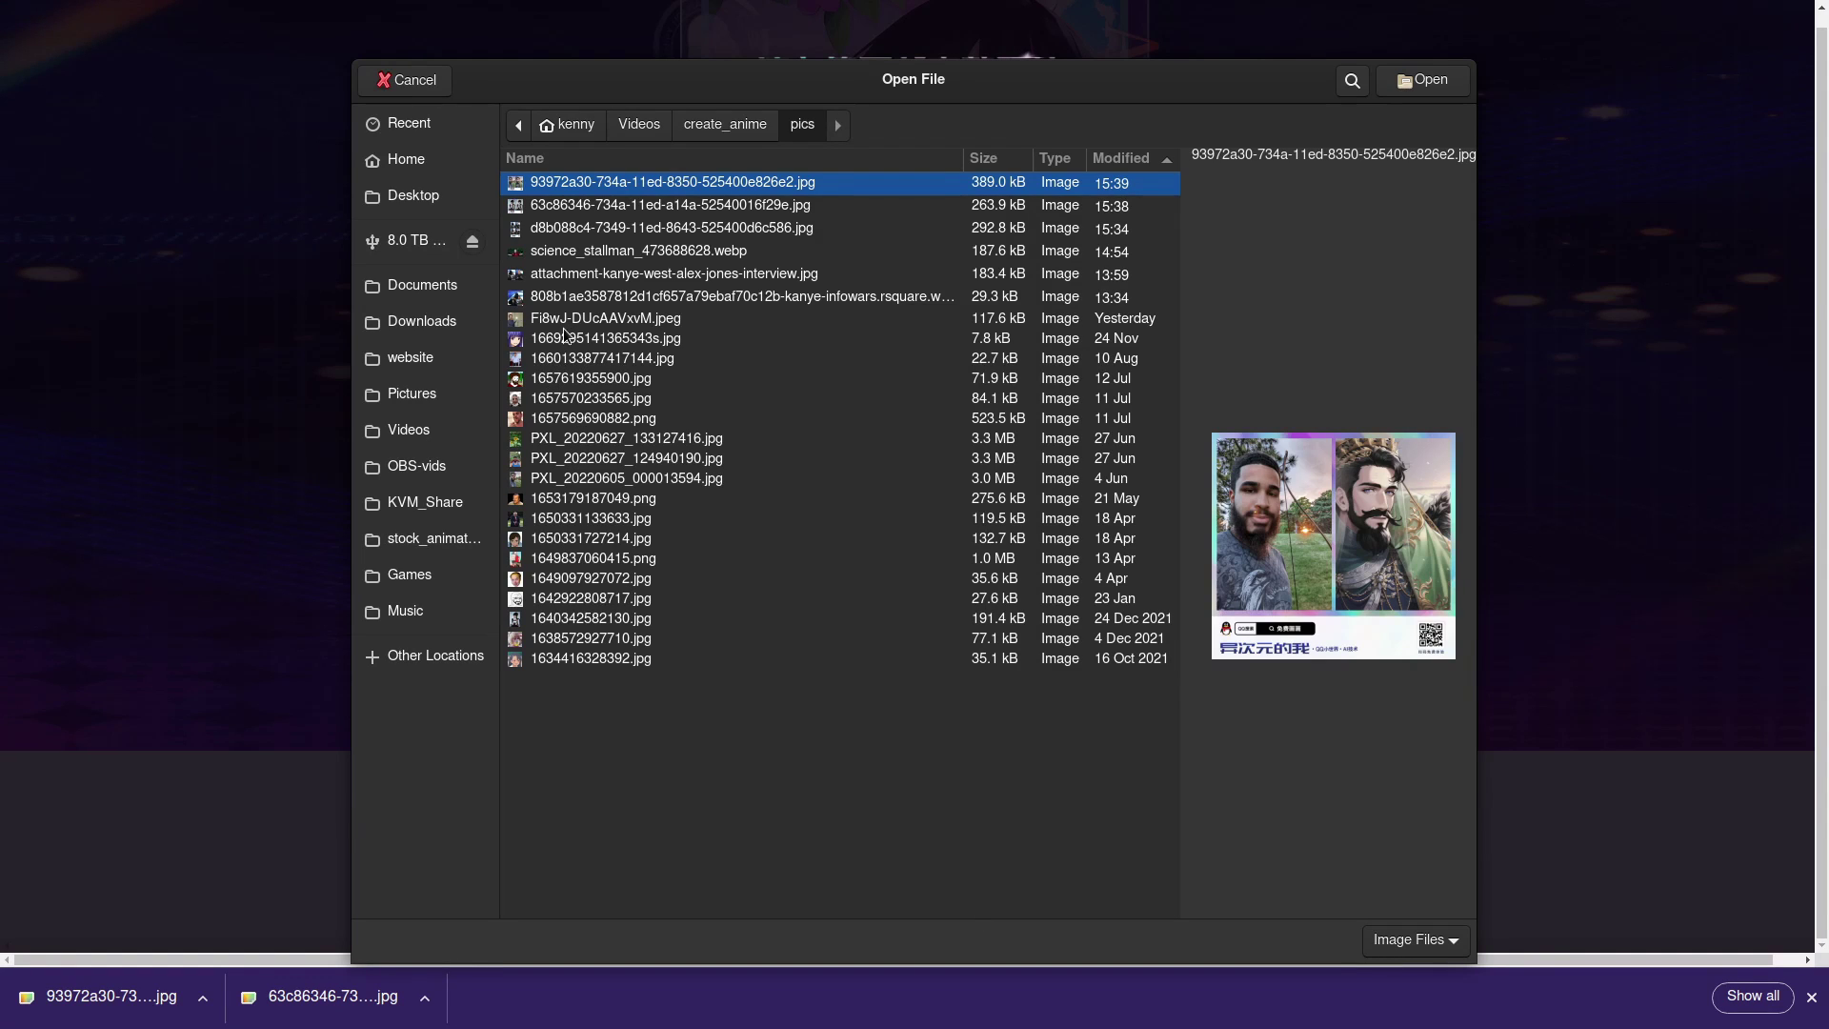
pyautogui.click(556, 659)
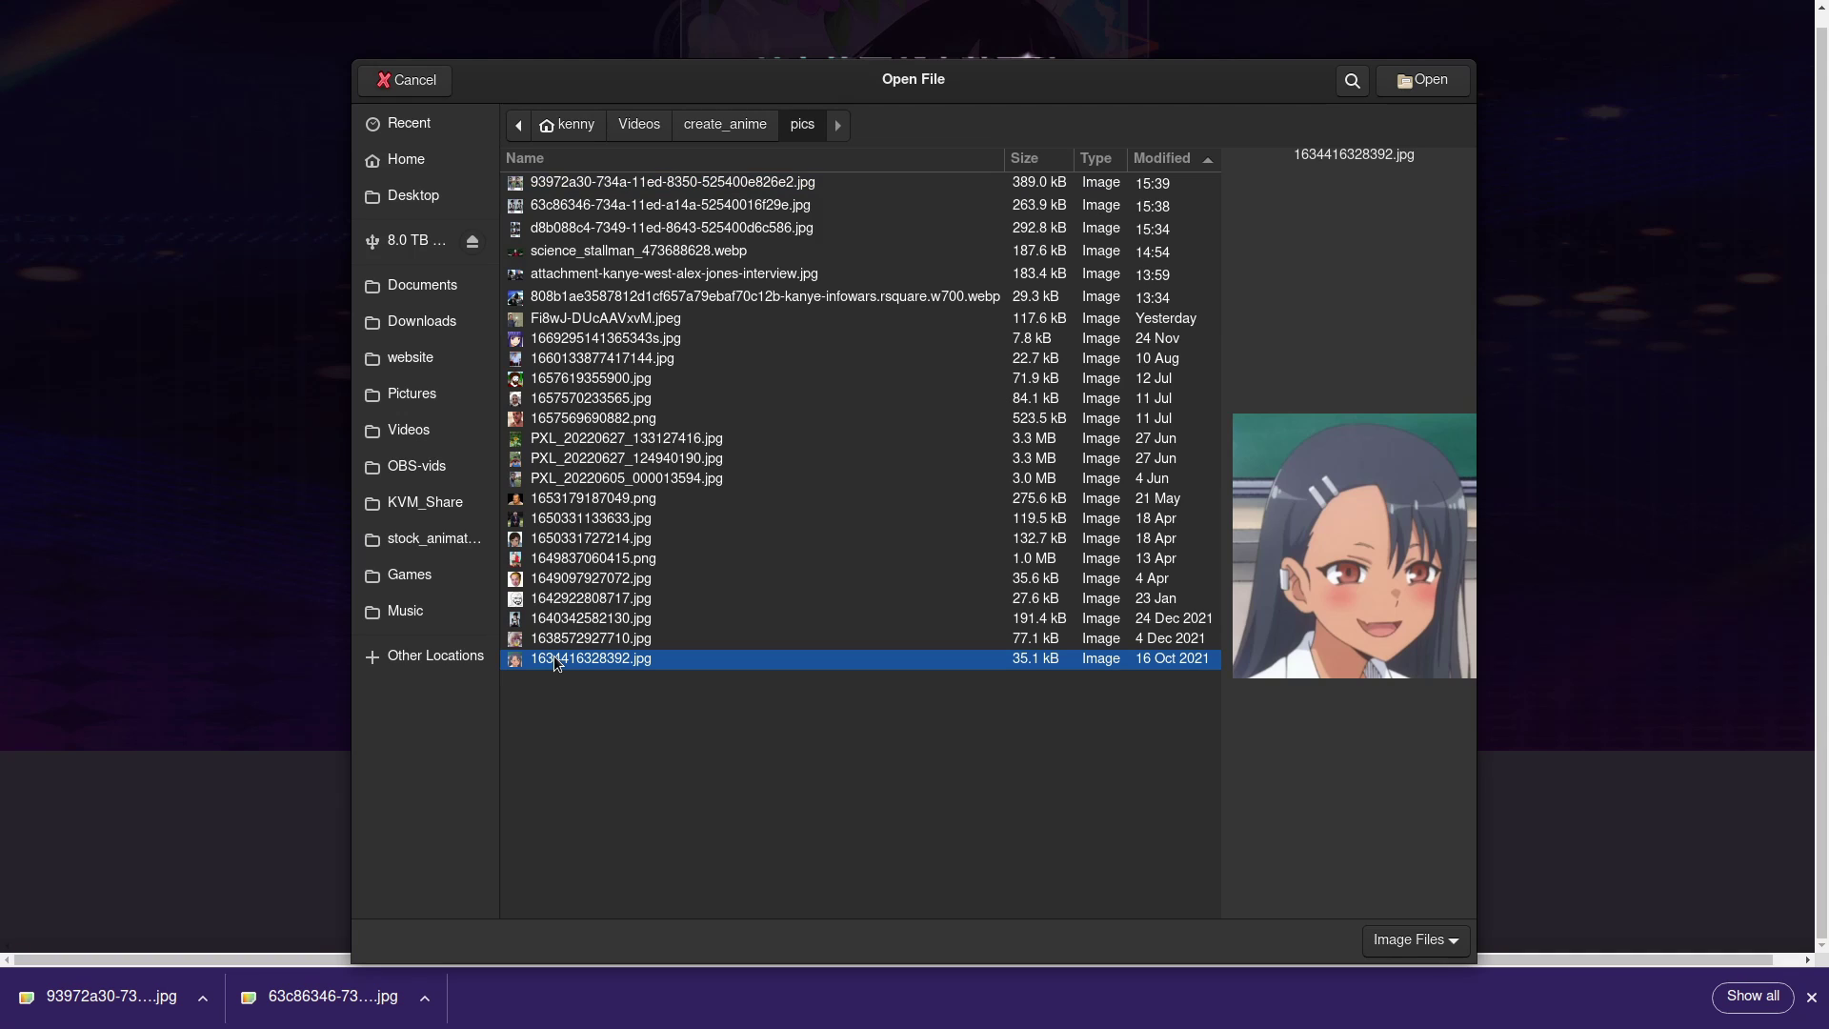
pyautogui.doubleClick(552, 657)
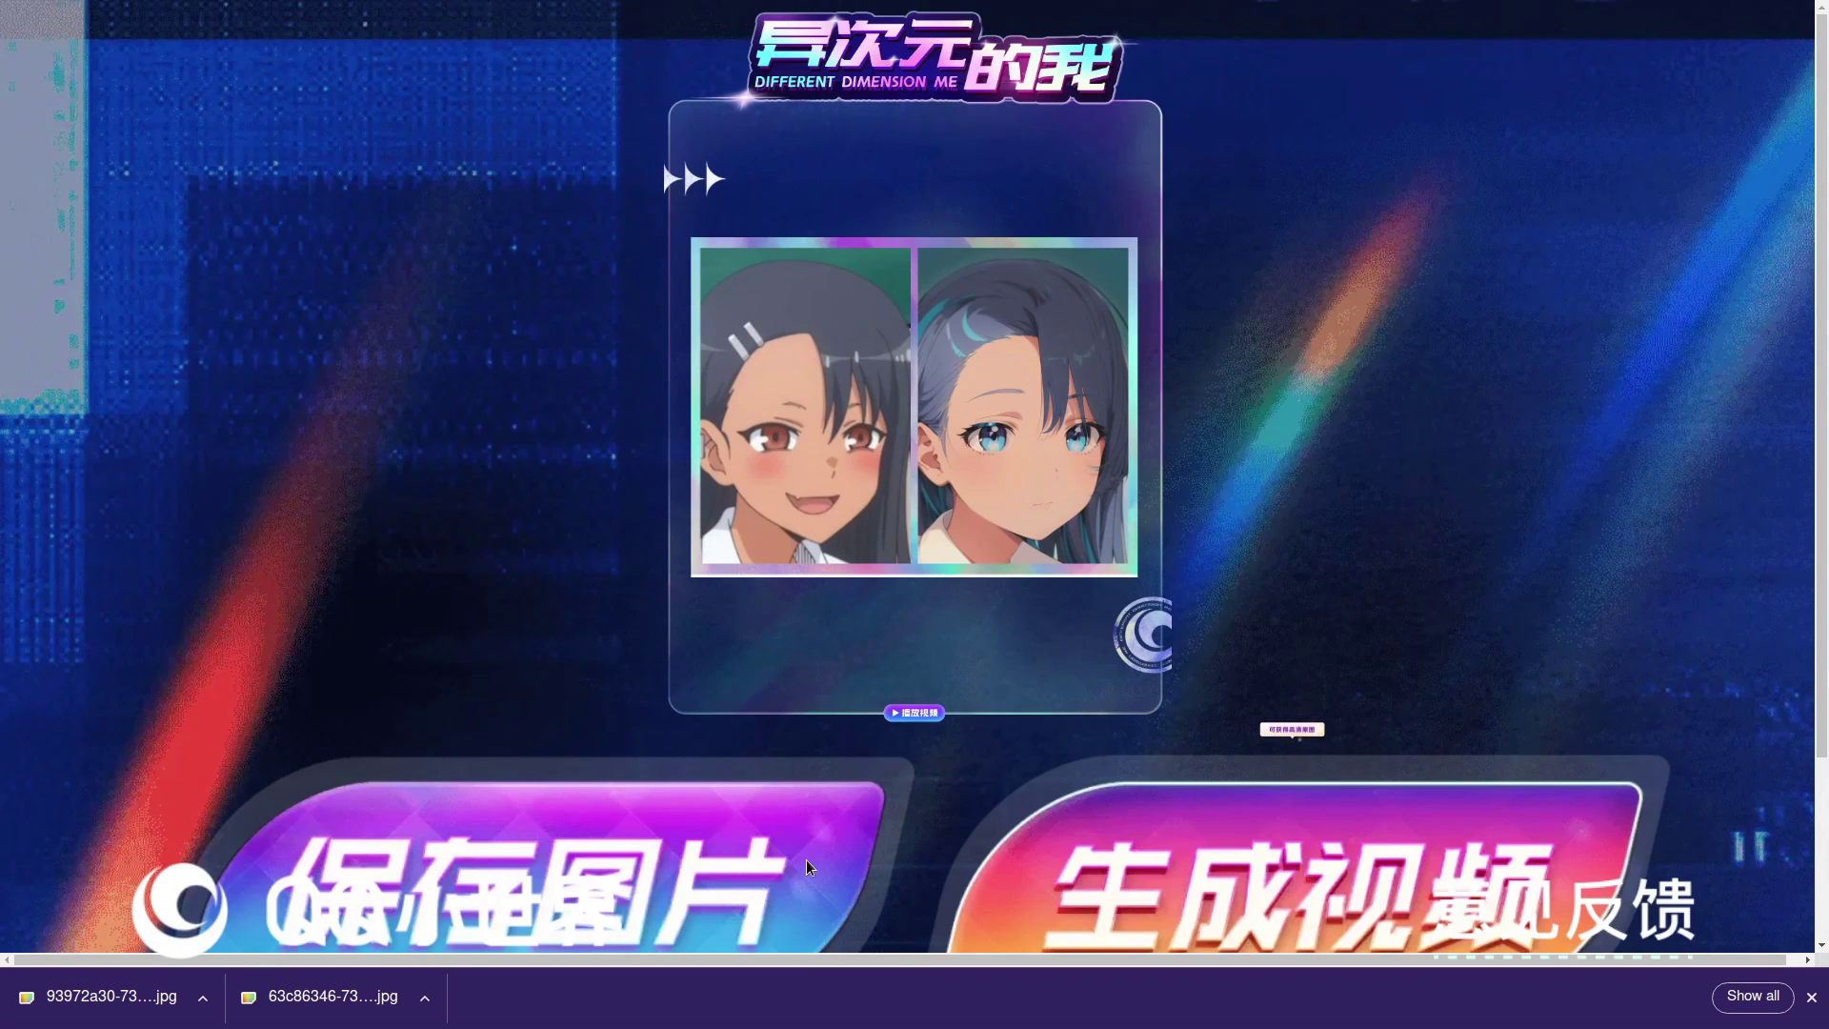
# Step: Examine the enlarged comparison of the dark-haired anime girl and close it without saving
pyautogui.scroll(-2, 814, 876)
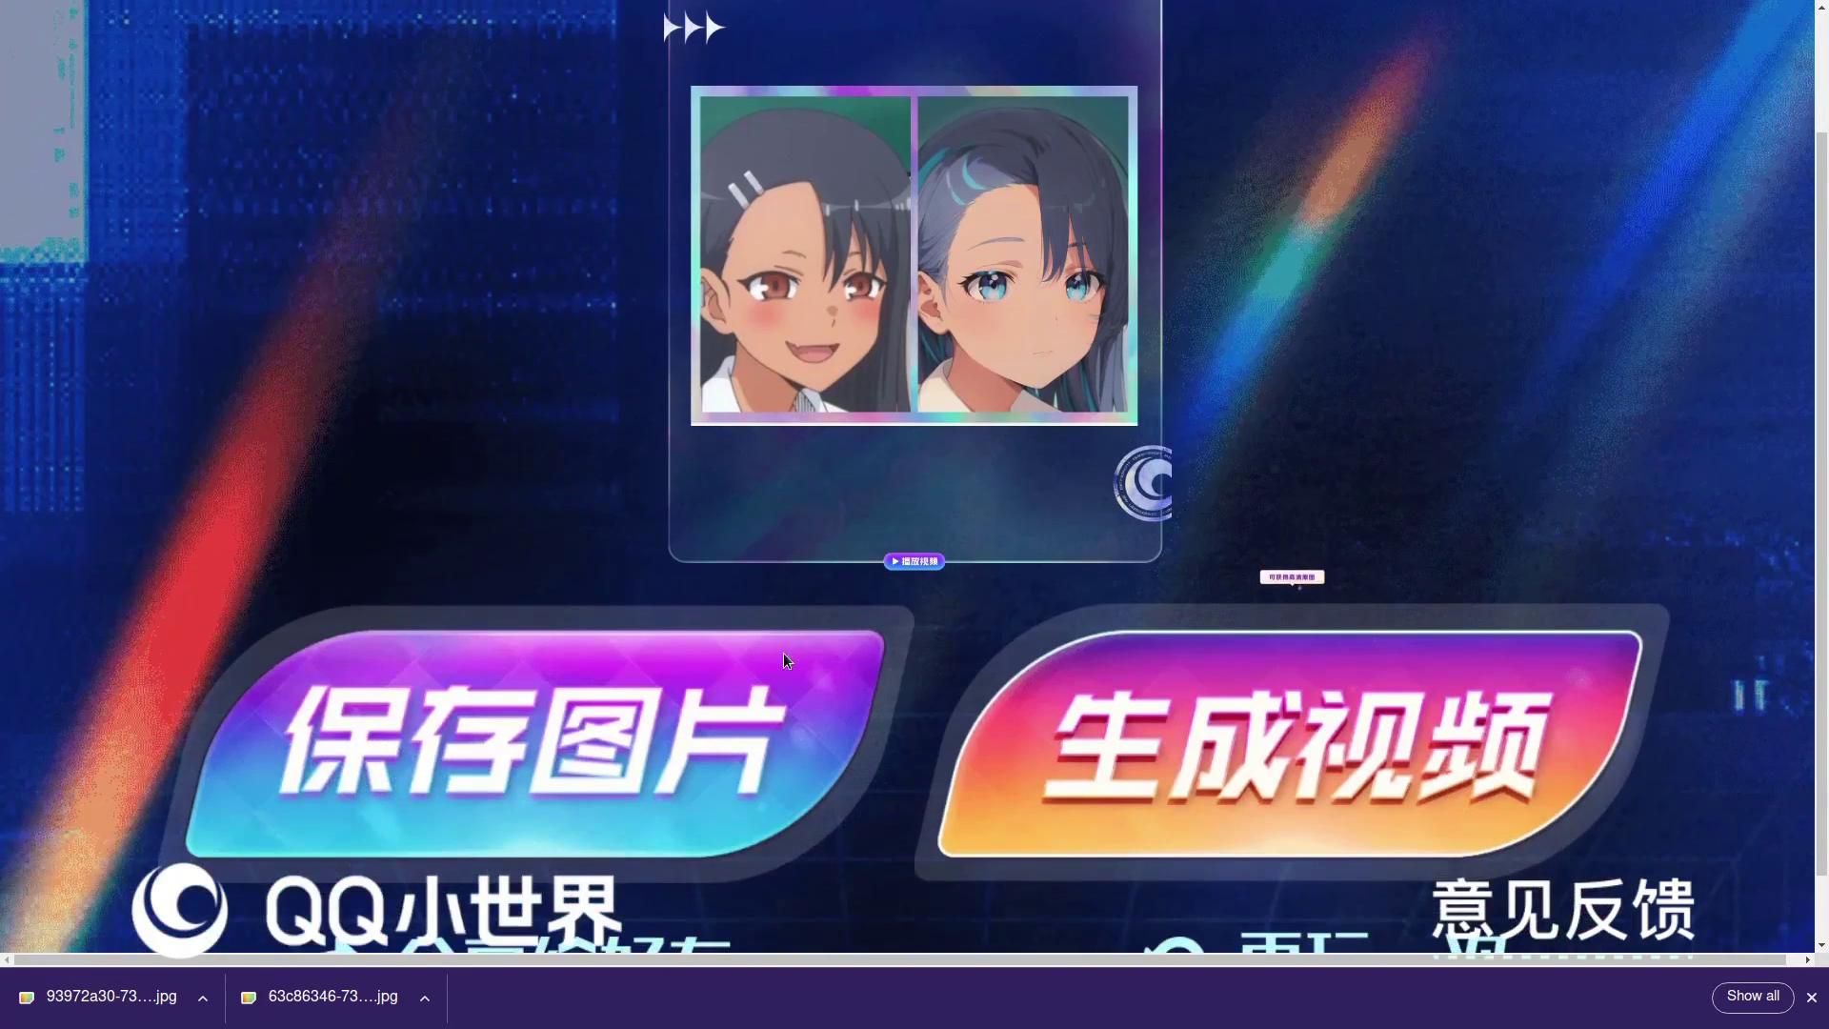
pyautogui.click(653, 729)
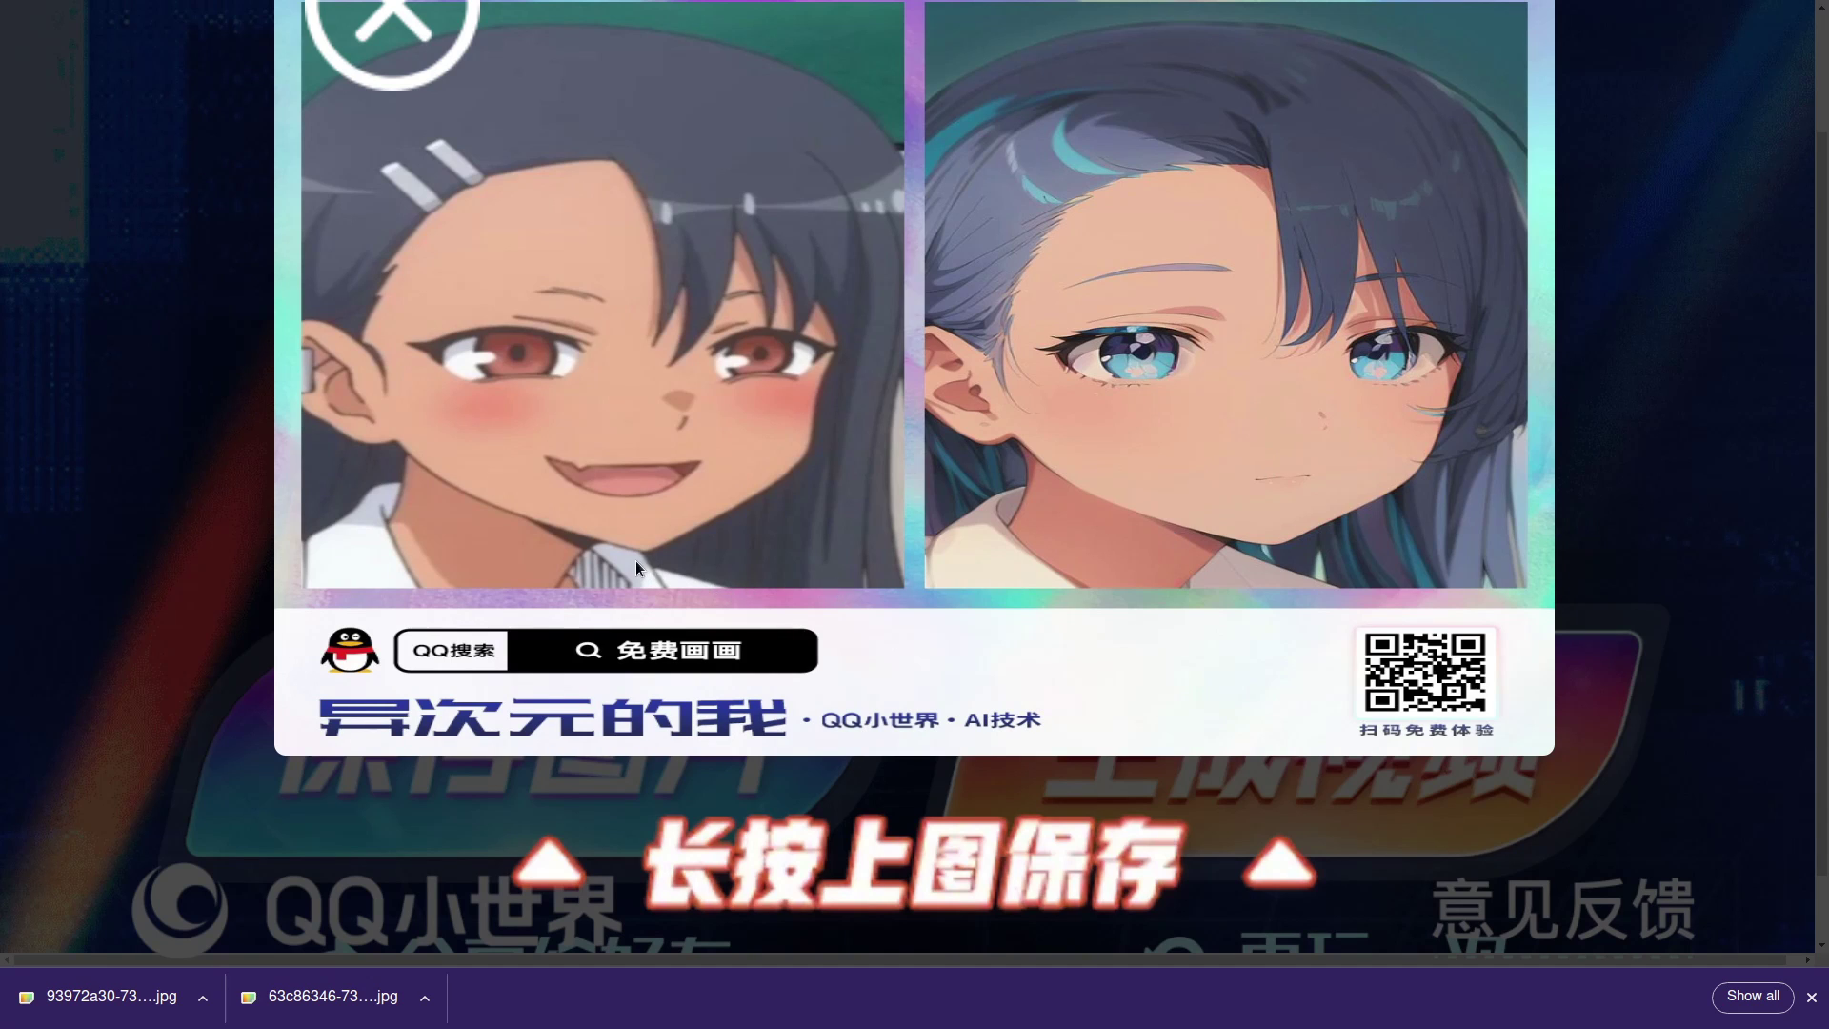
pyautogui.click(396, 15)
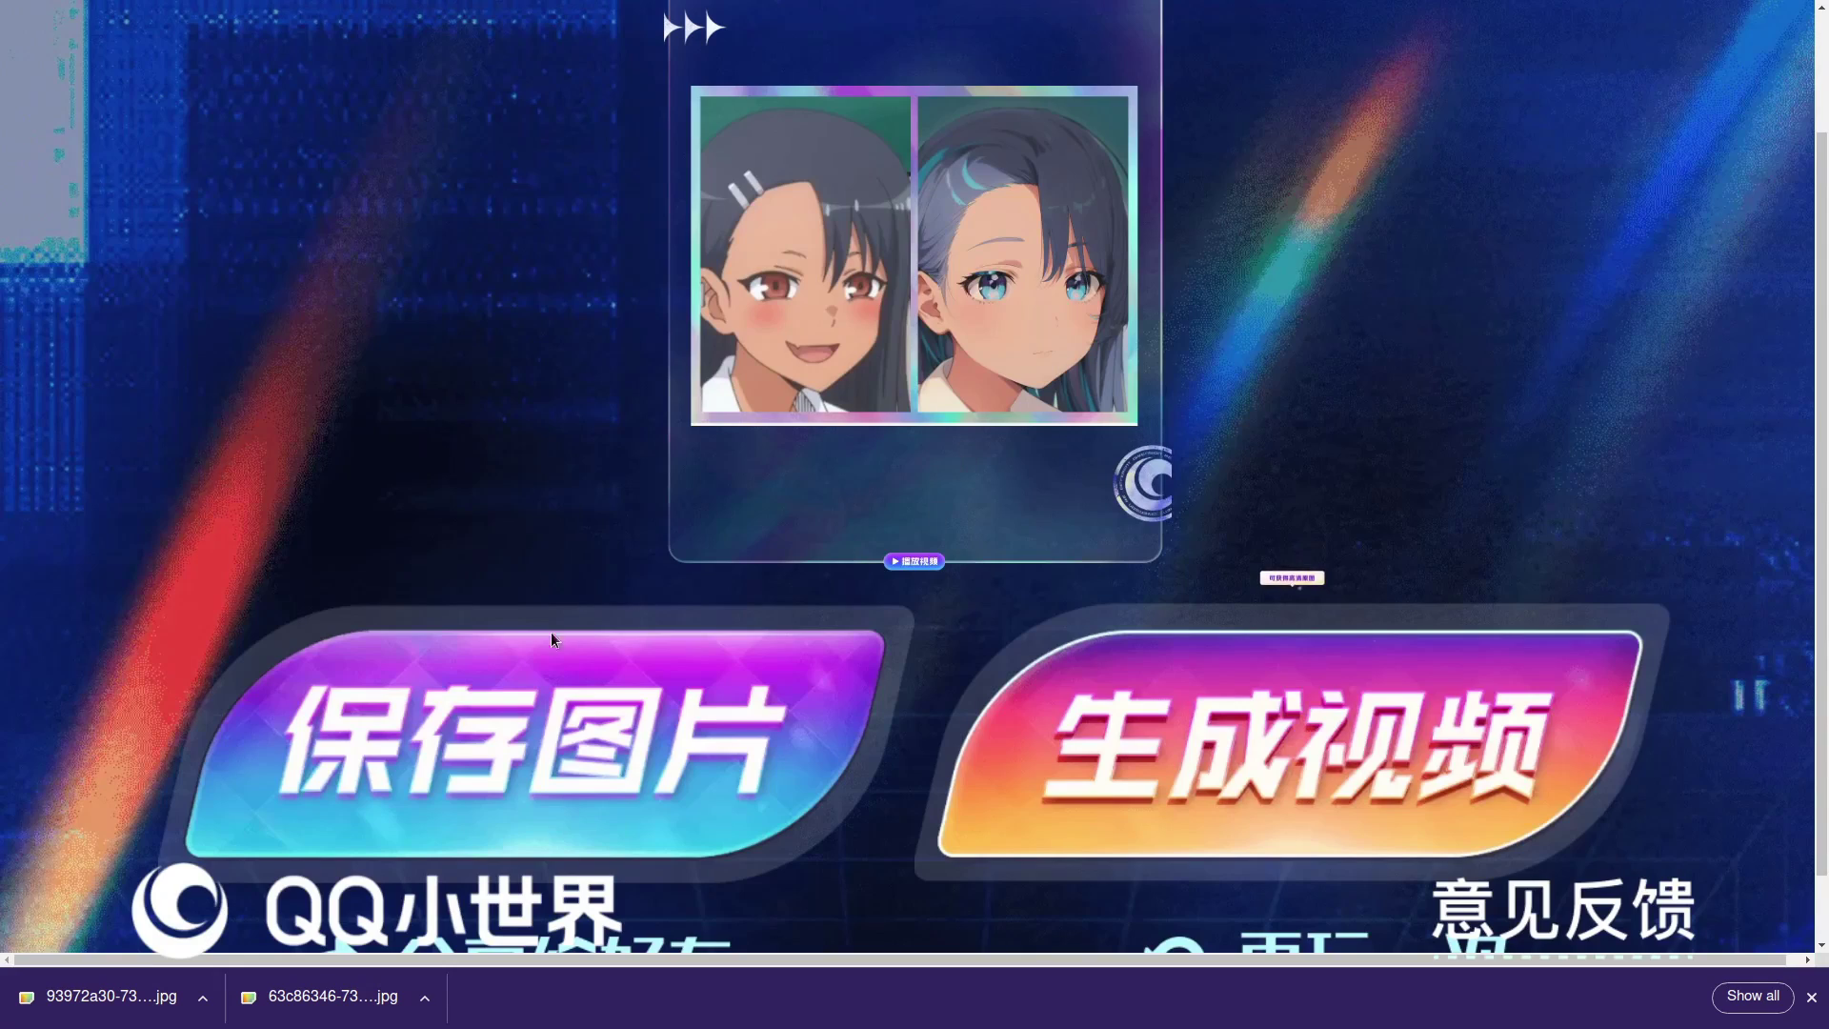
pyautogui.scroll(-1, 829, 664)
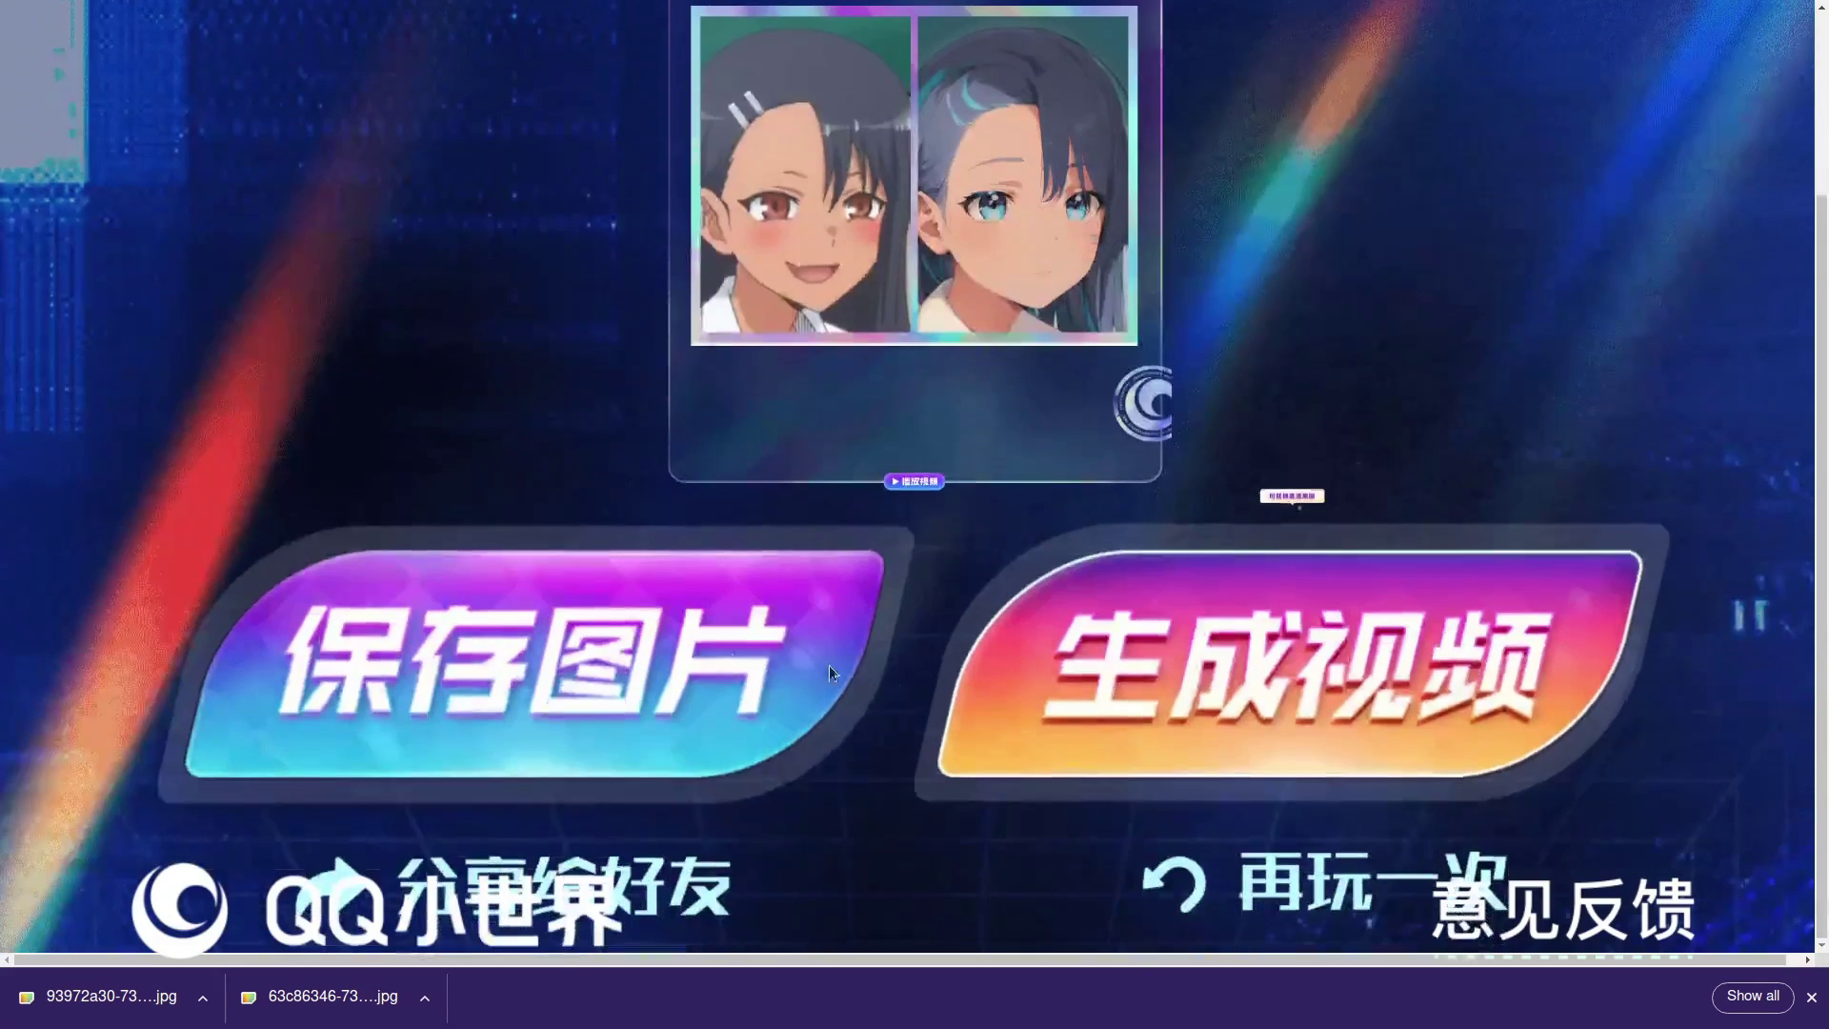
pyautogui.click(768, 648)
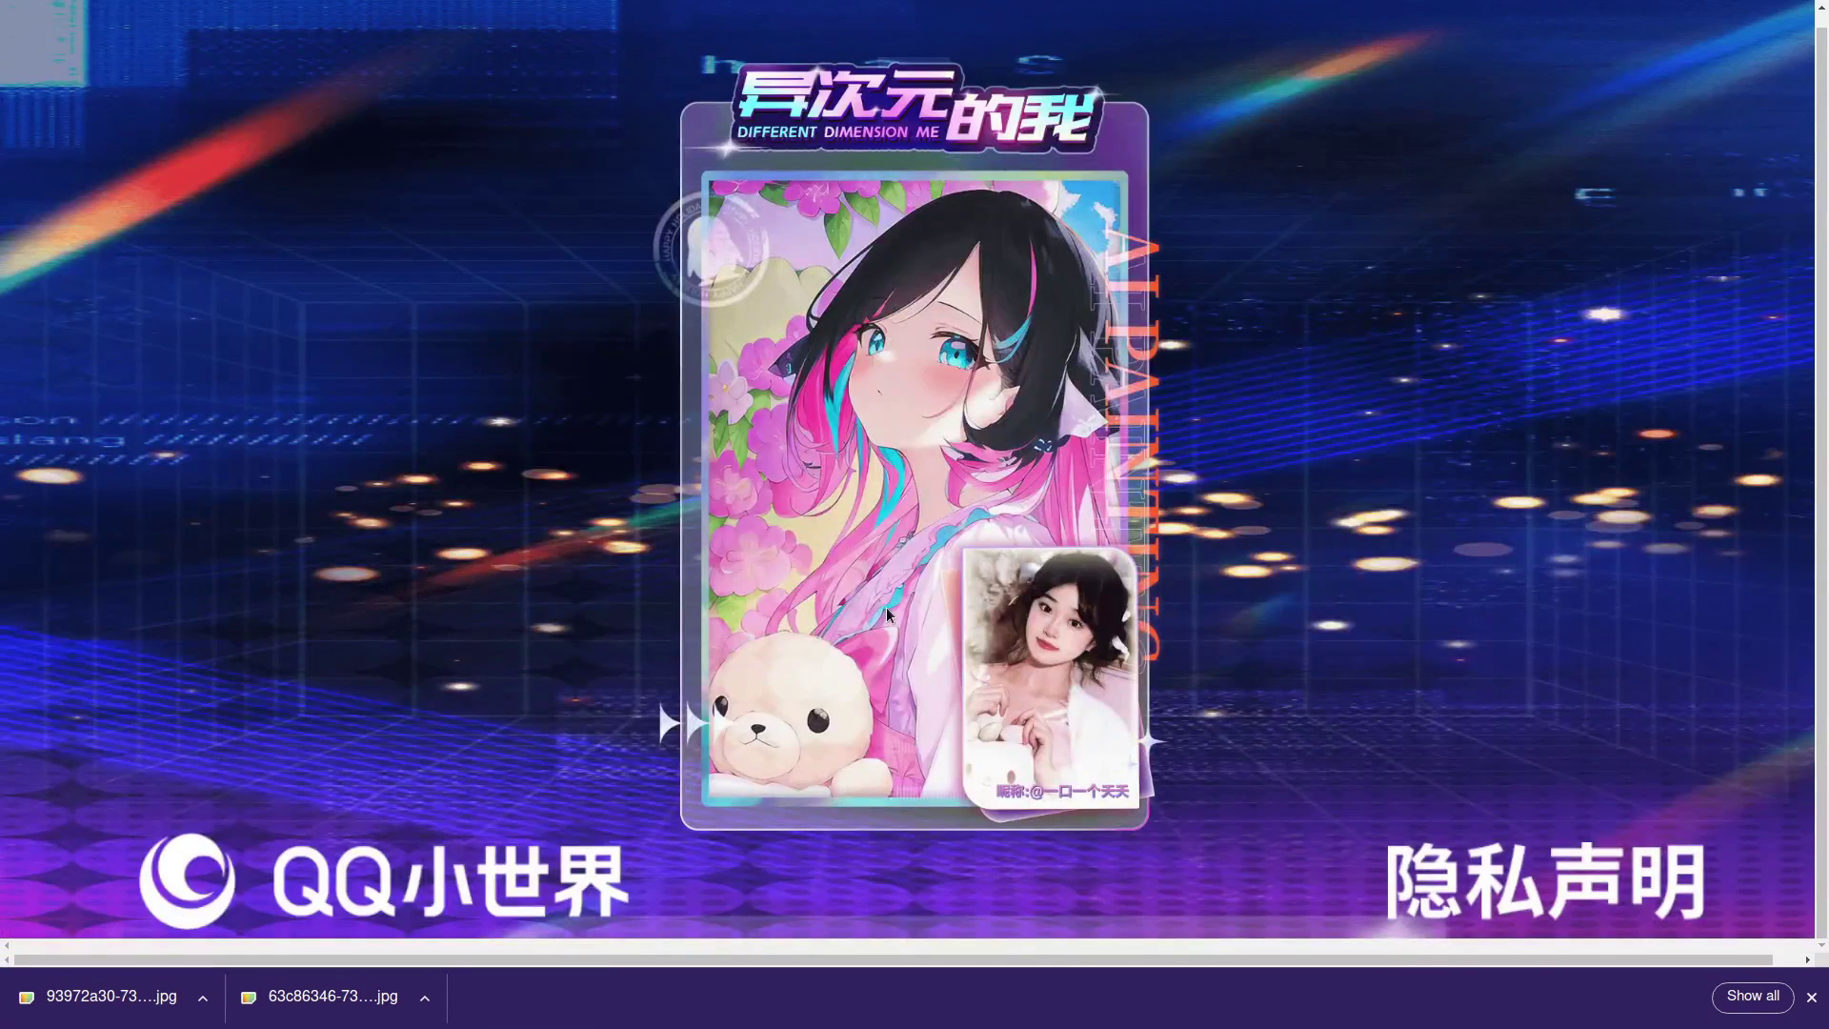
pyautogui.scroll(-2, 890, 602)
pyautogui.click(987, 780)
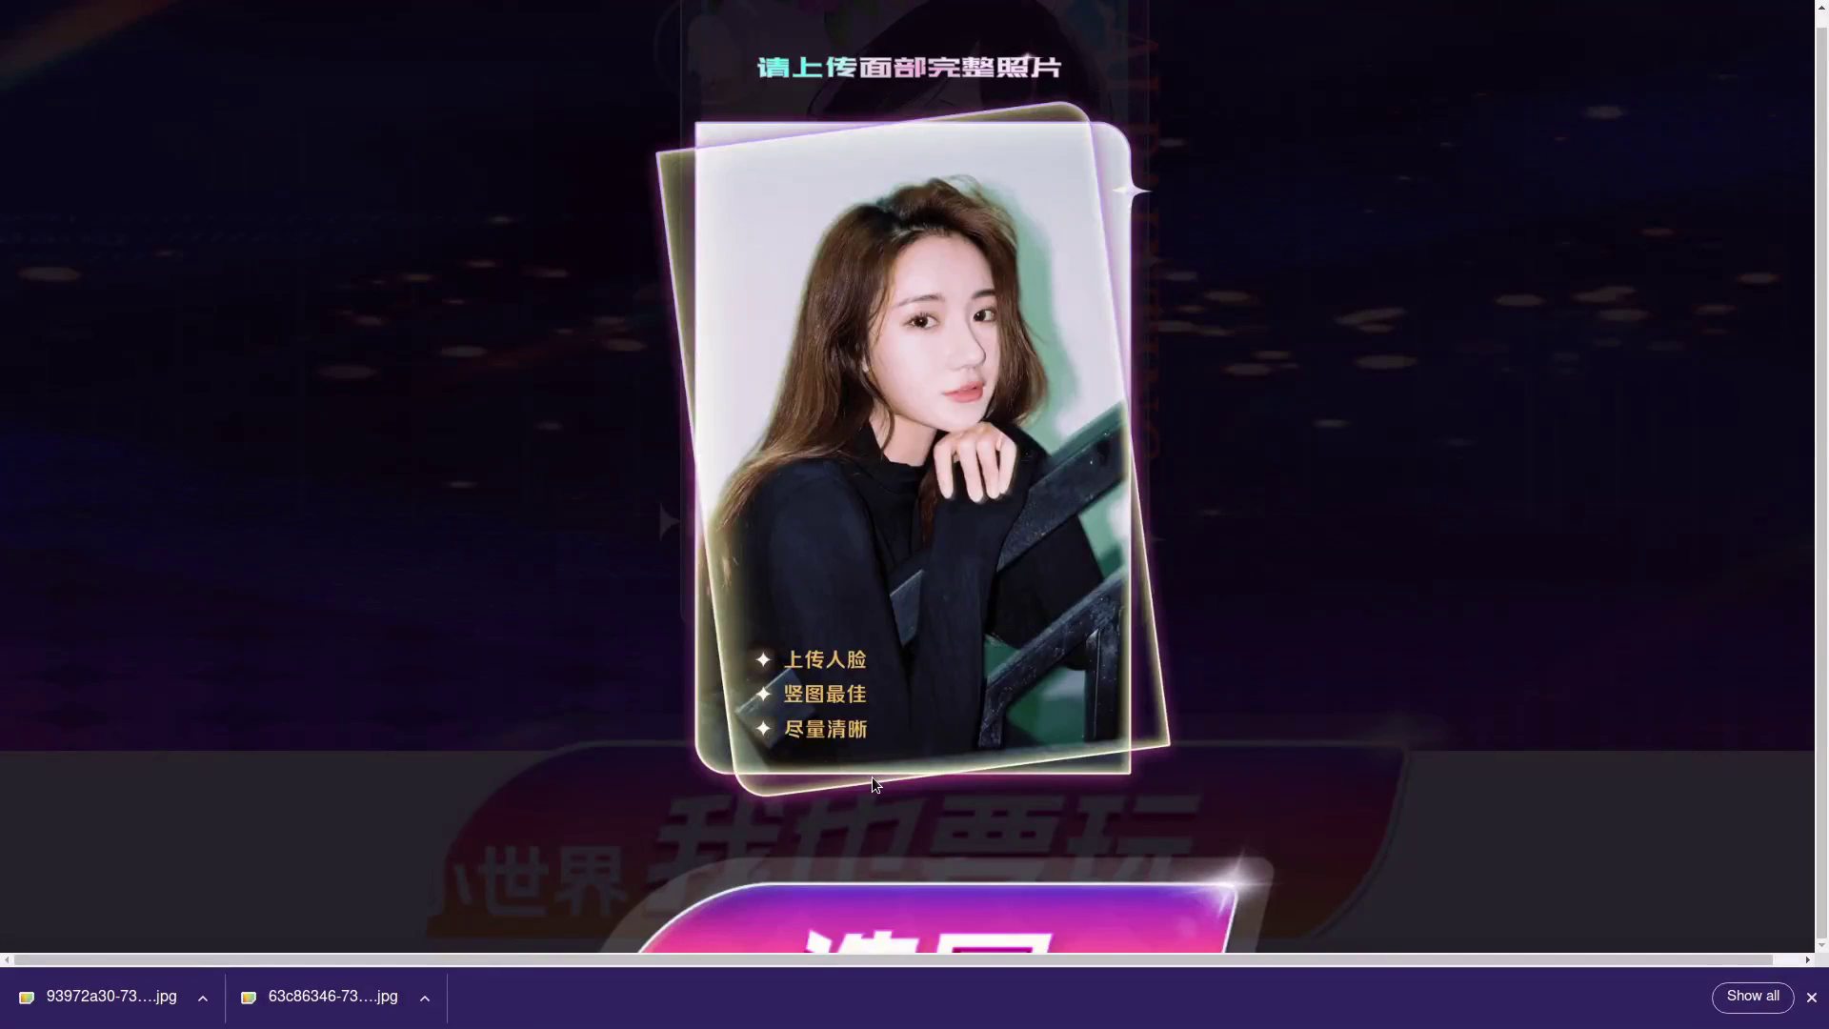
pyautogui.click(902, 897)
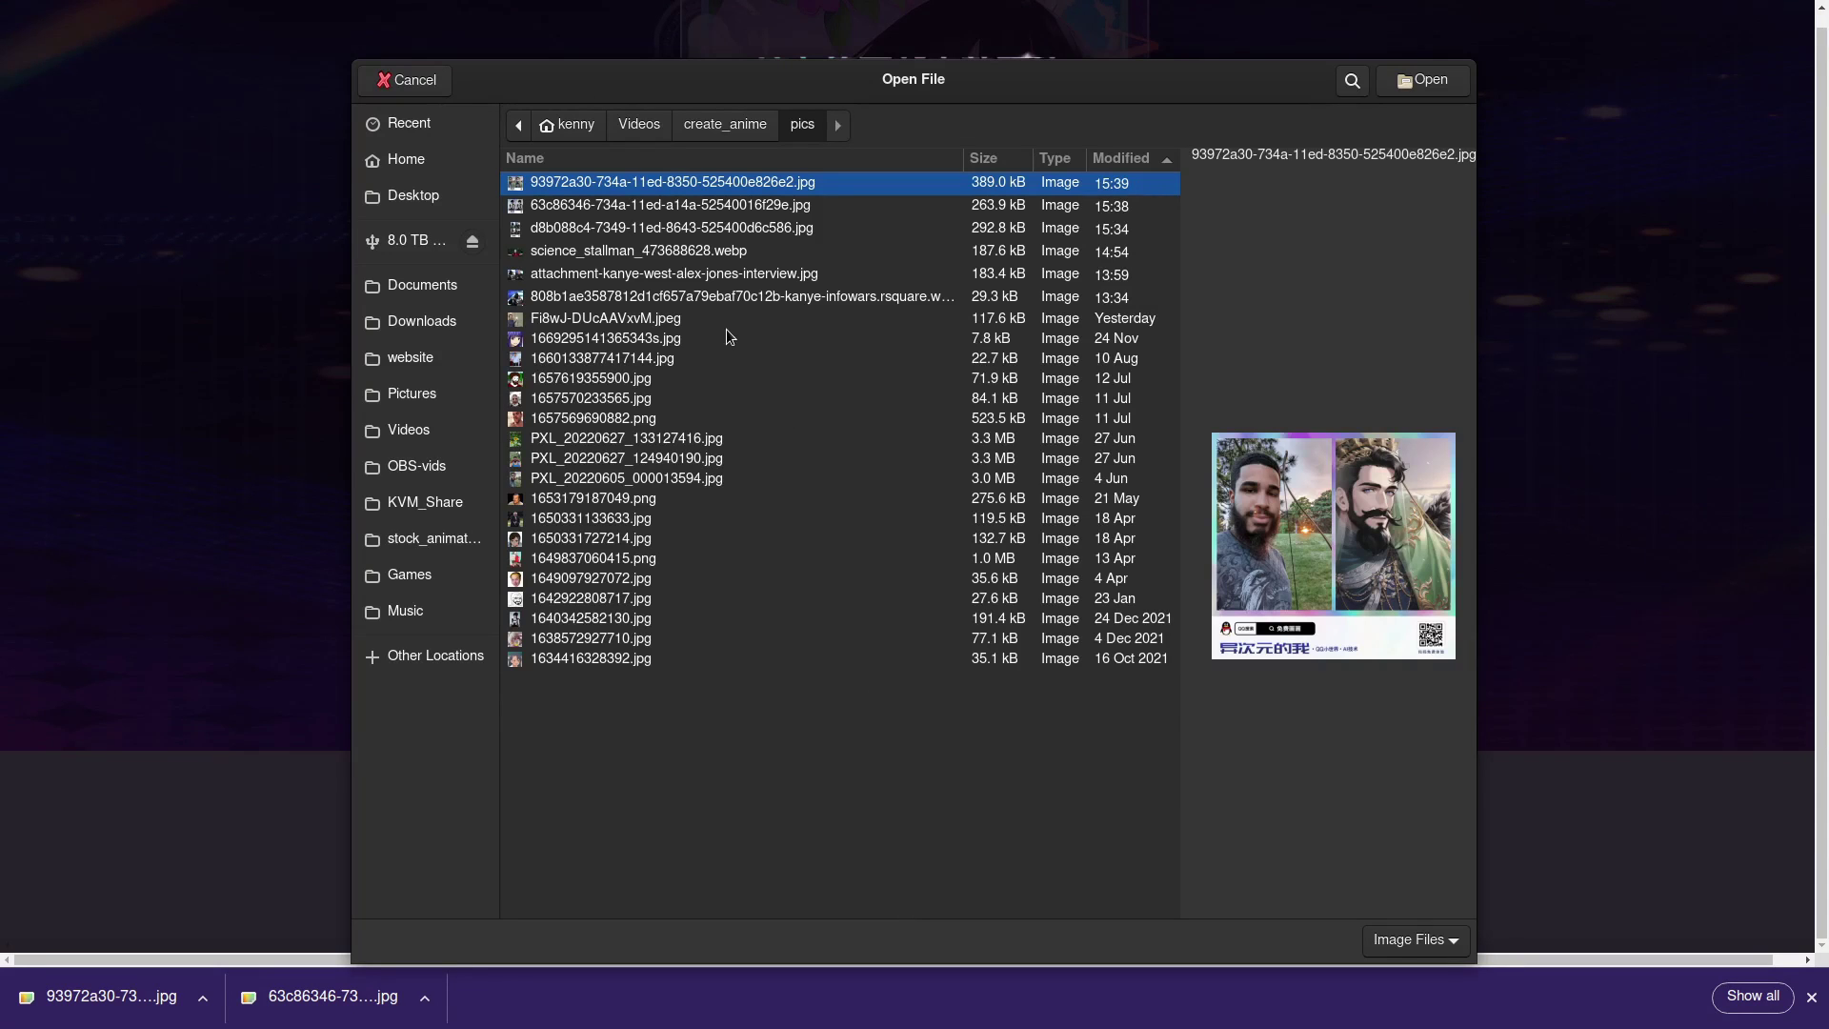
pyautogui.doubleClick(552, 340)
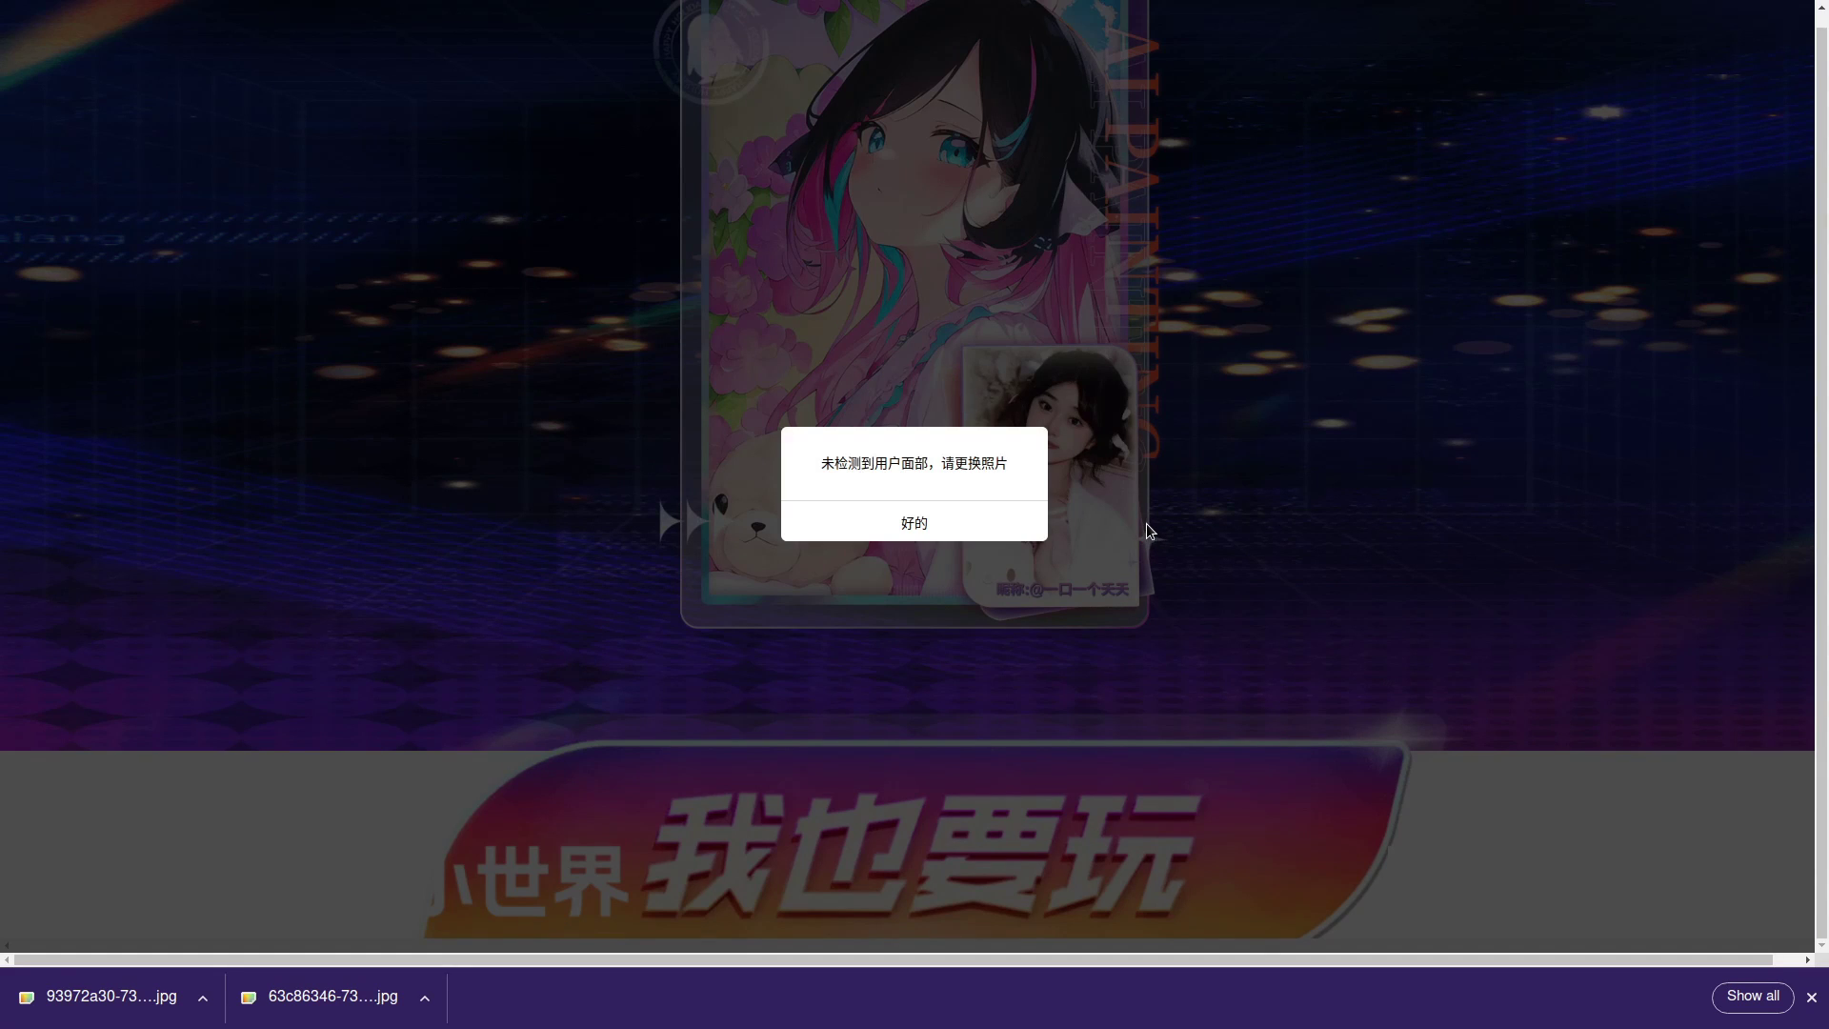
pyautogui.click(987, 531)
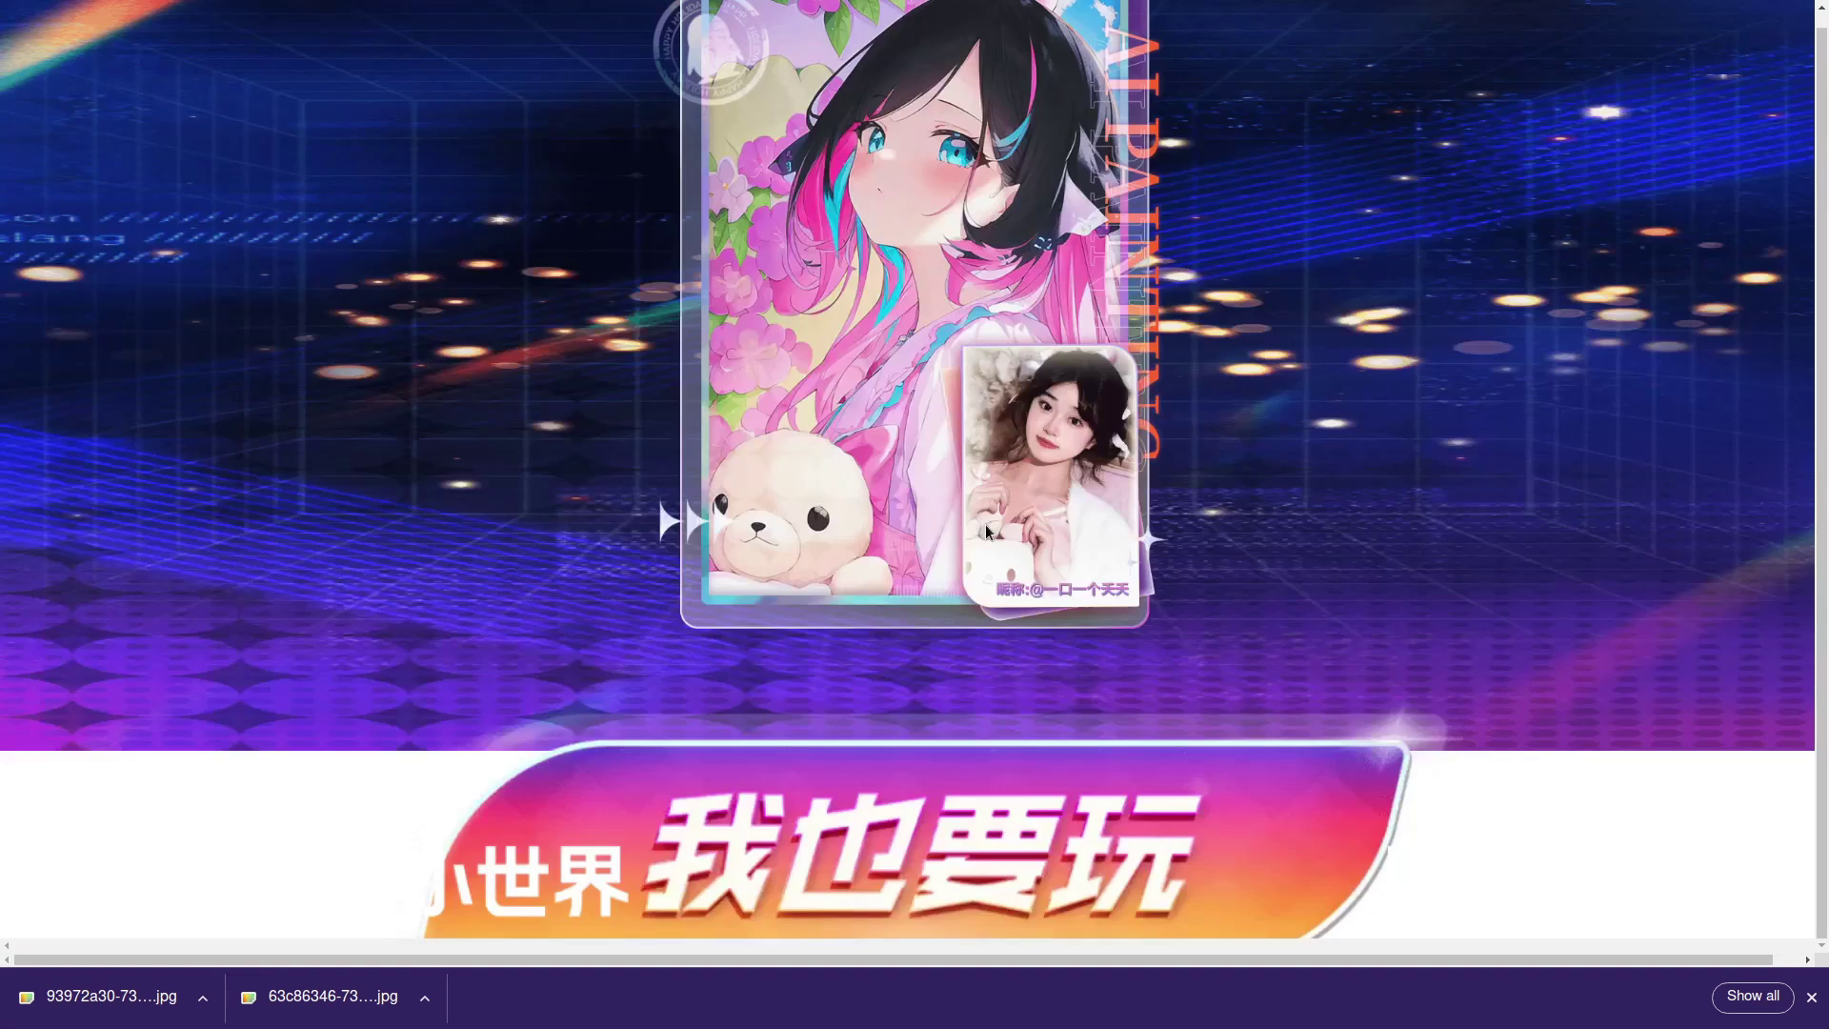
pyautogui.click(992, 861)
pyautogui.click(863, 906)
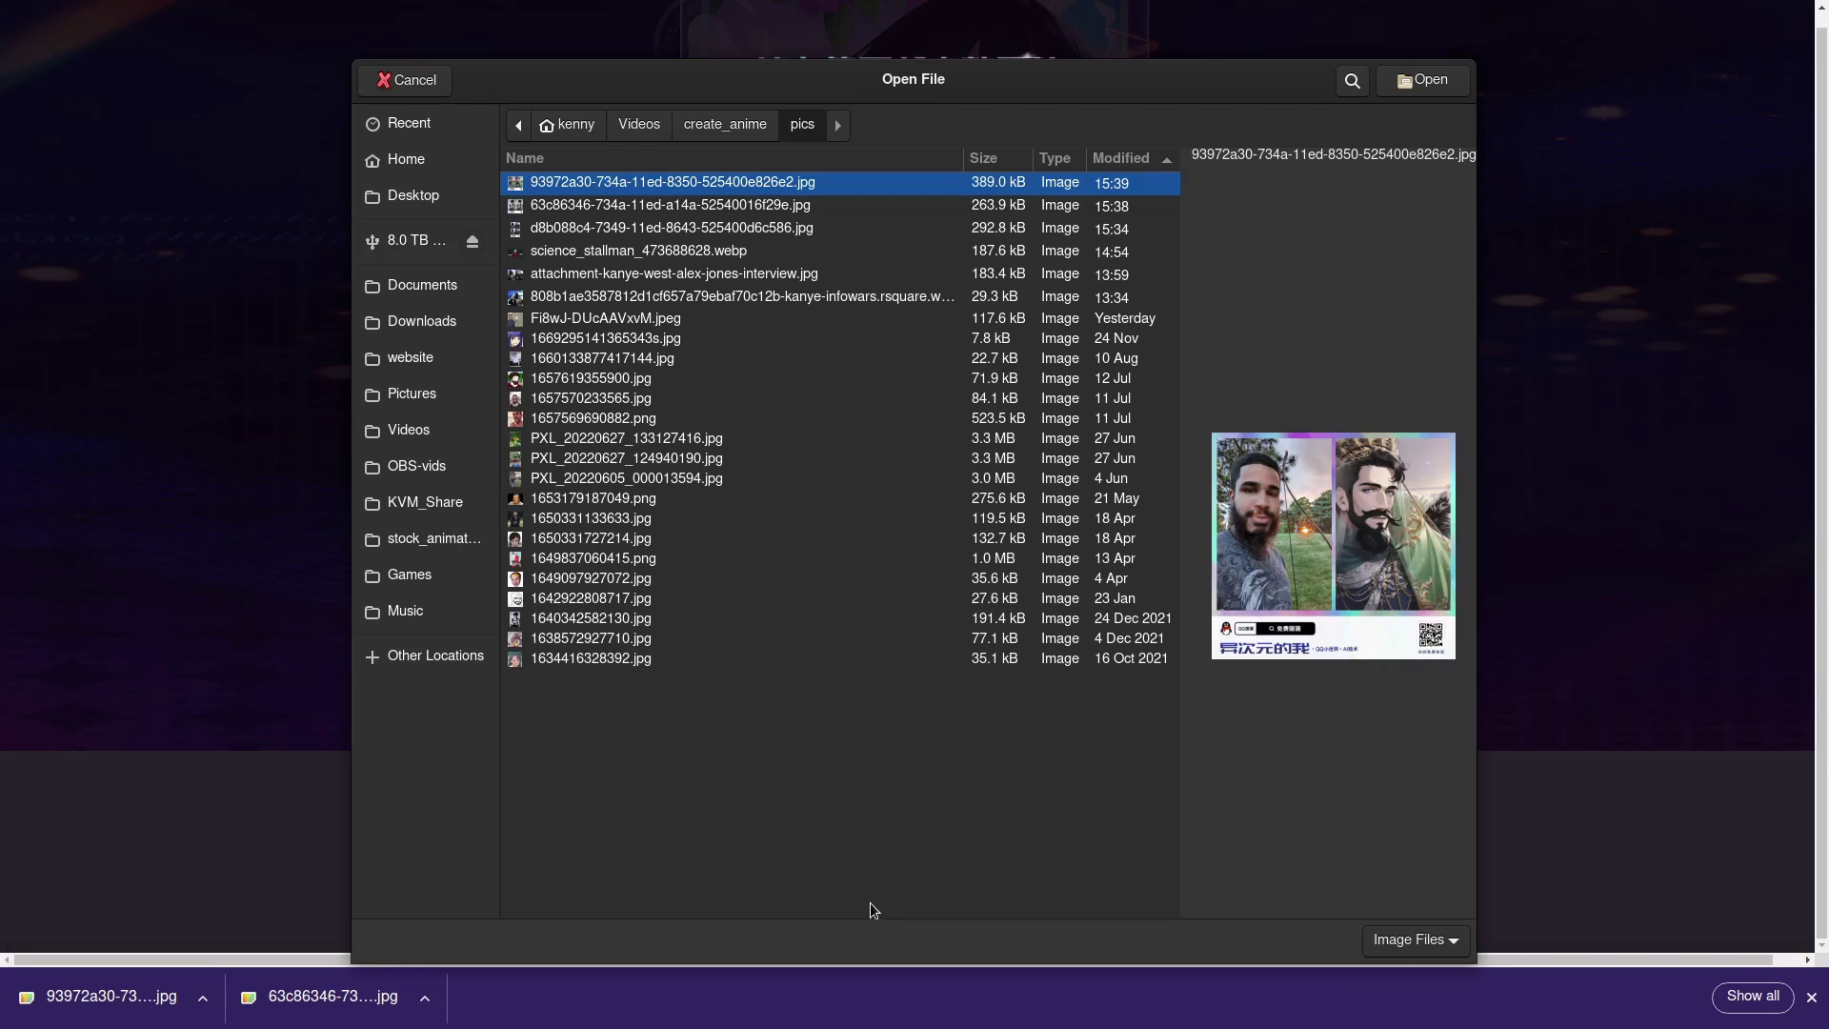
pyautogui.doubleClick(557, 335)
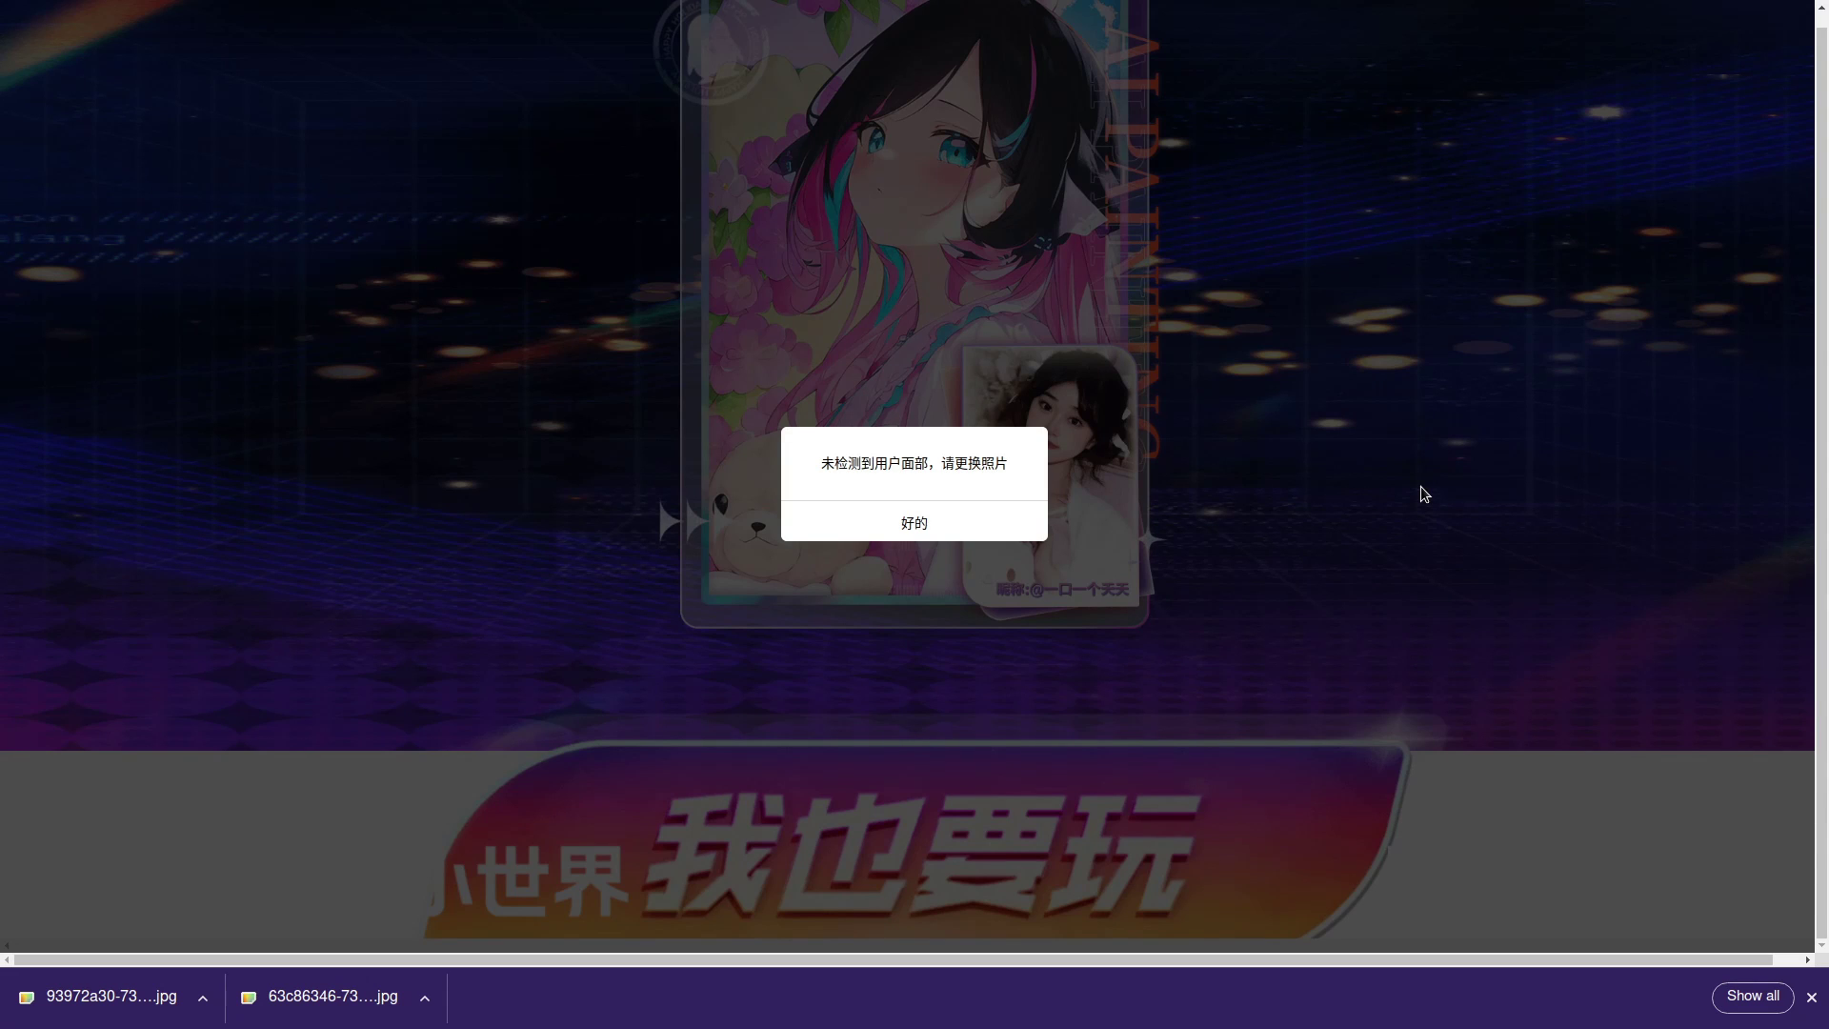
pyautogui.click(947, 519)
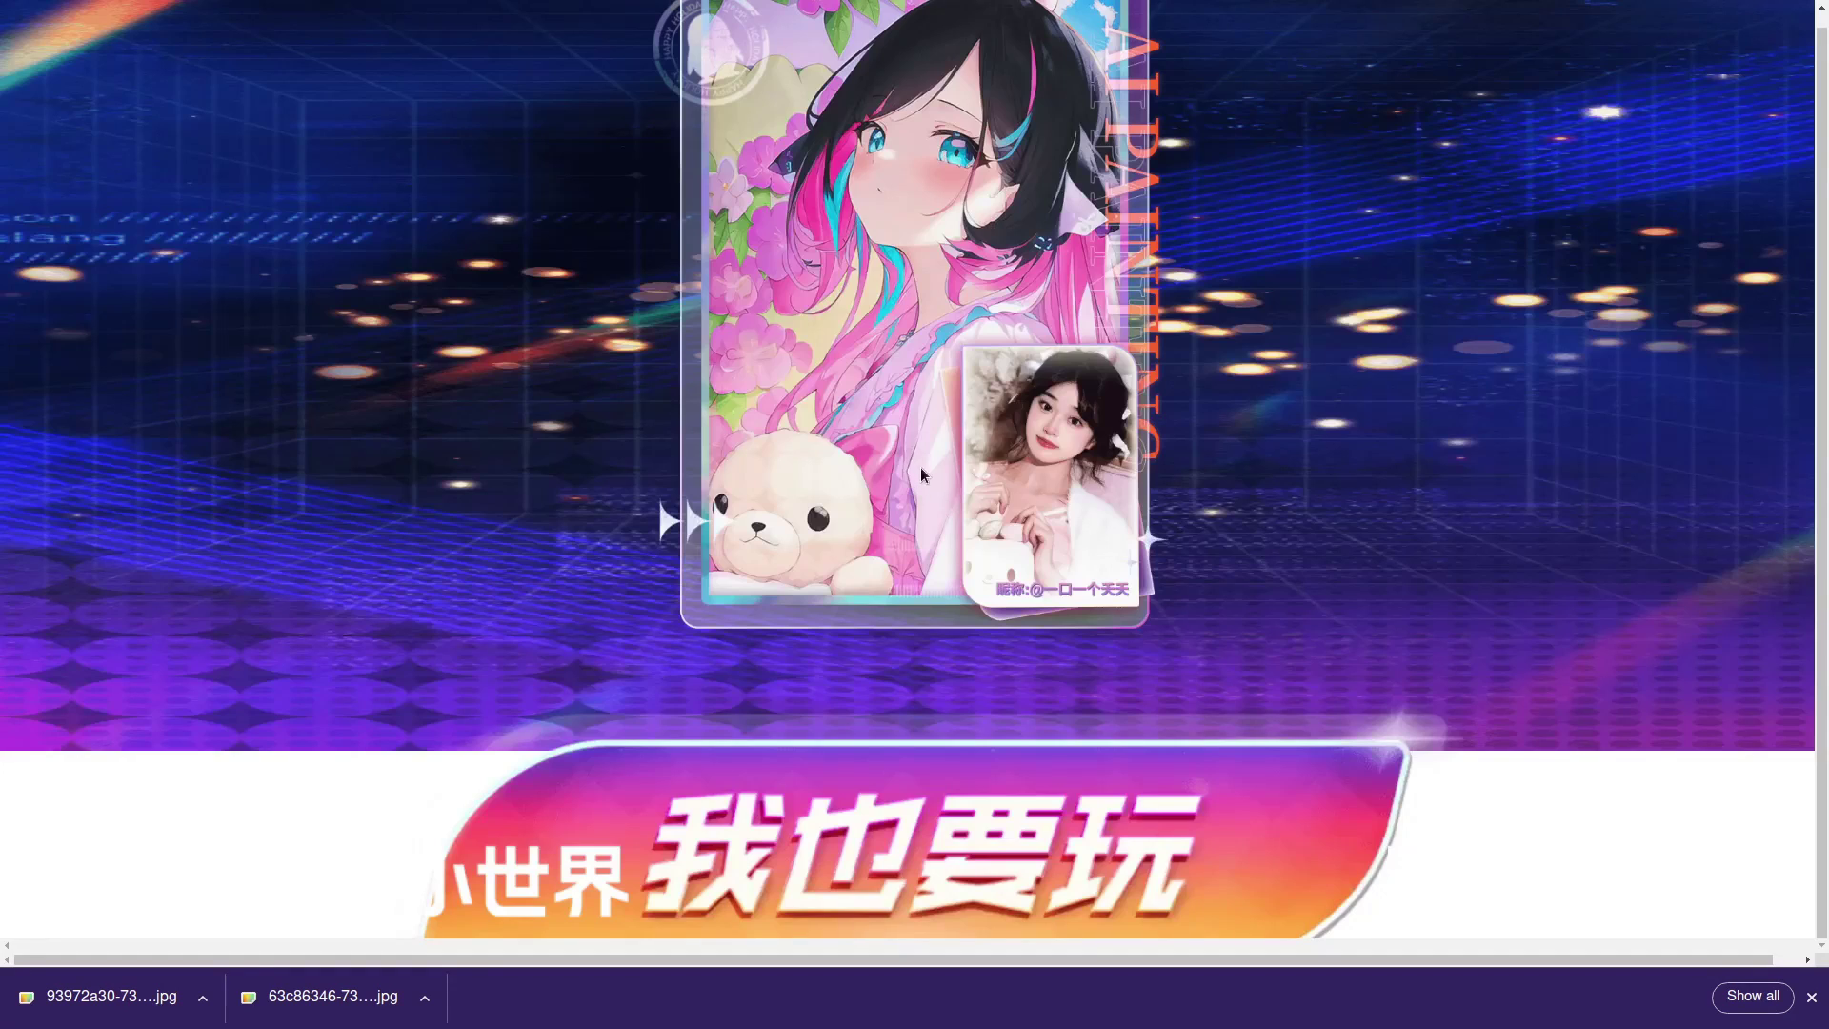
# Step: Convert the photo science_stallman_473688628.webp from the pics folder in a new conversion
pyautogui.click(948, 779)
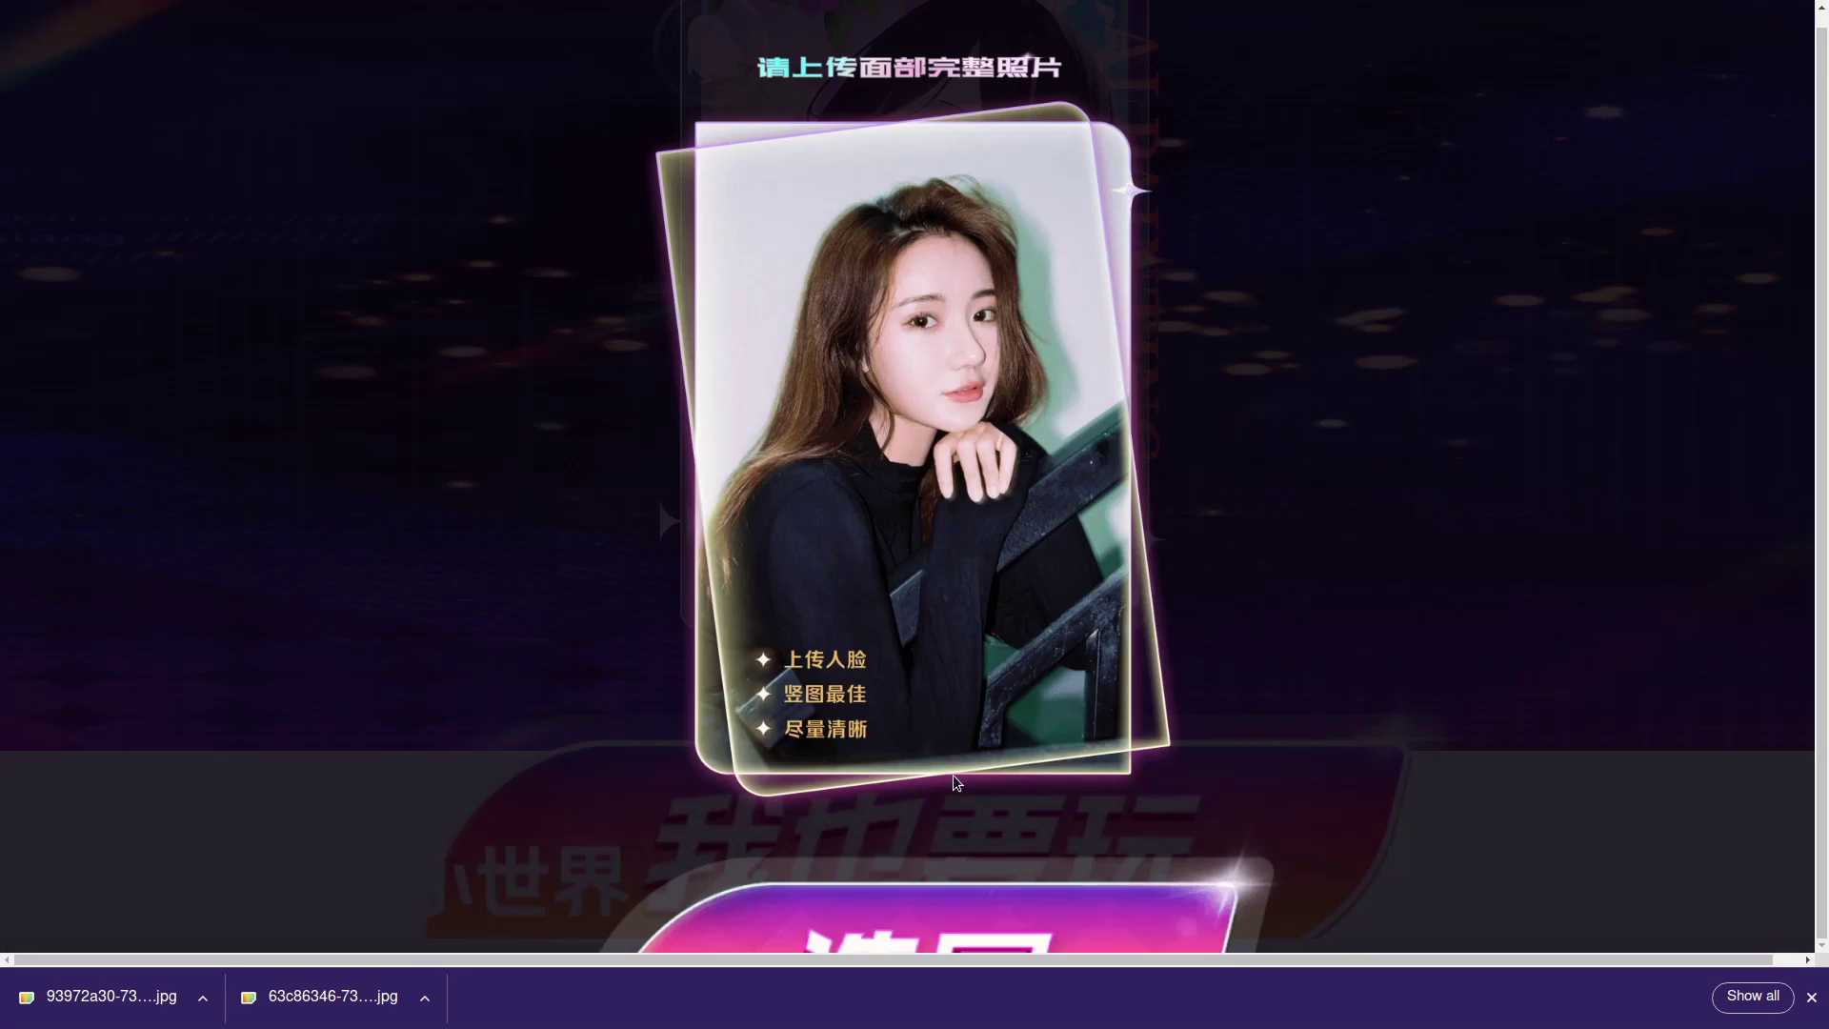
pyautogui.click(1017, 914)
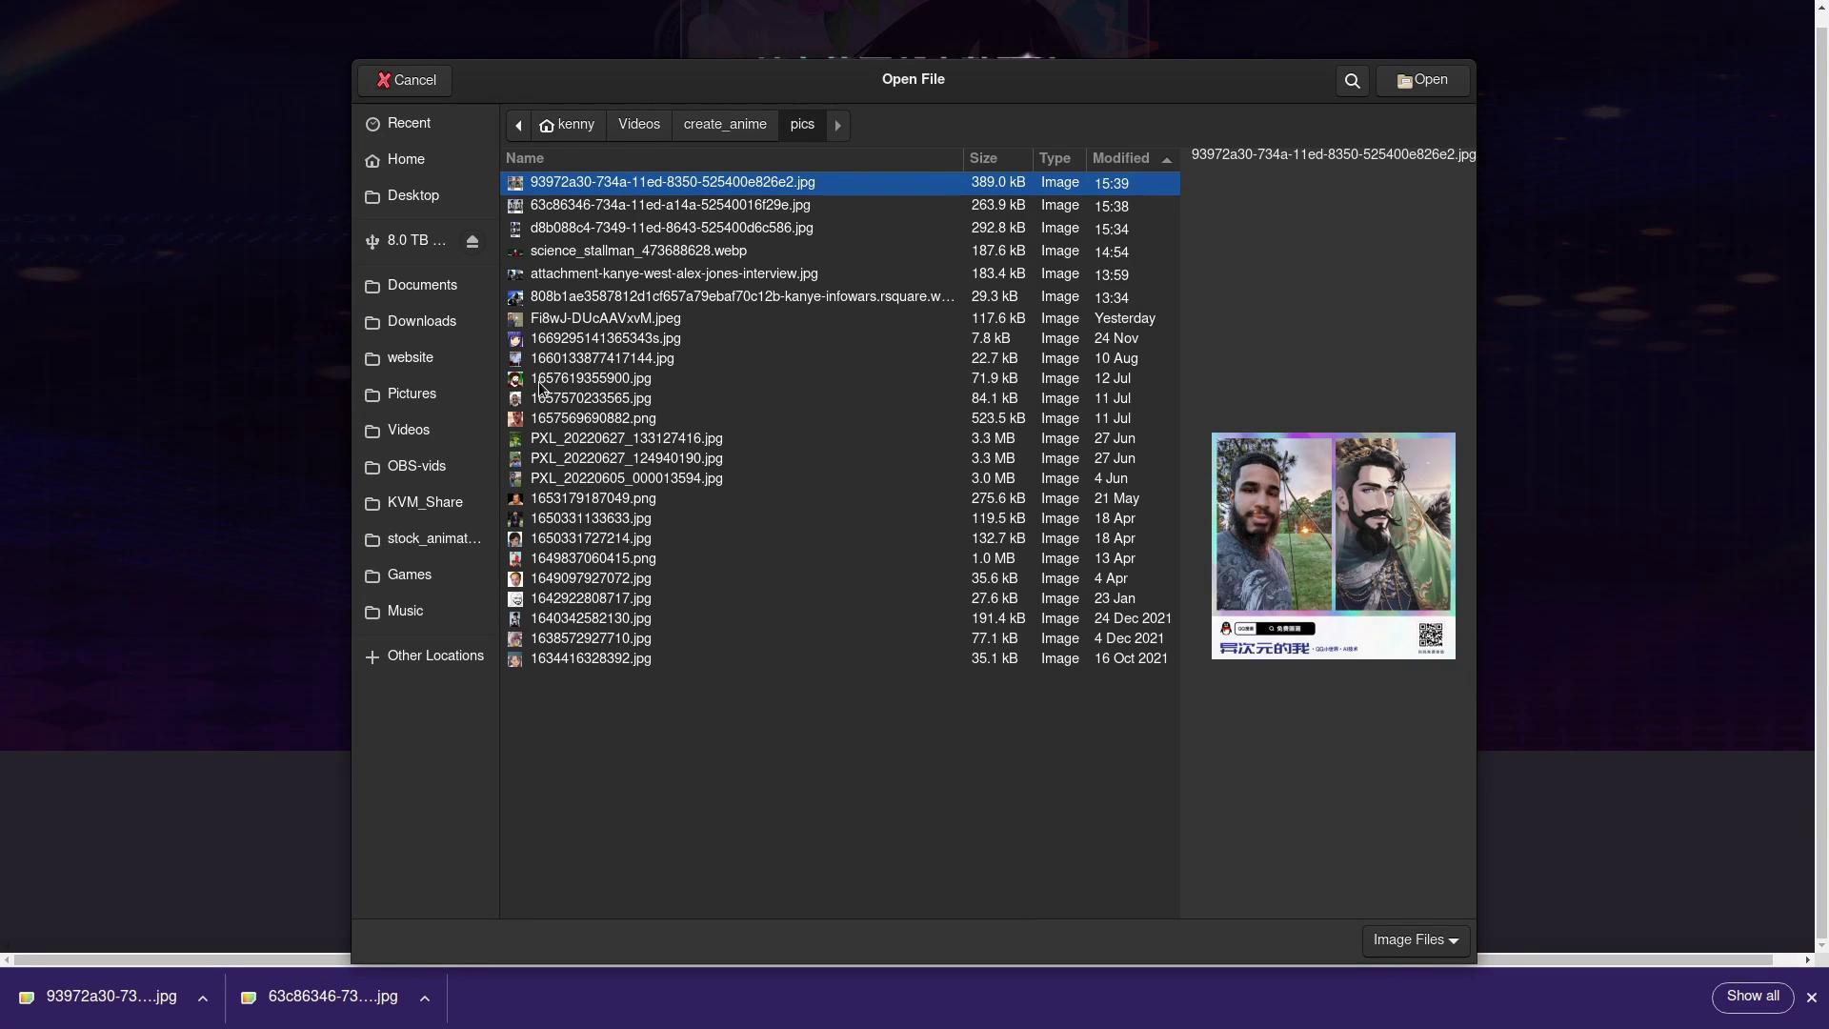
pyautogui.click(583, 253)
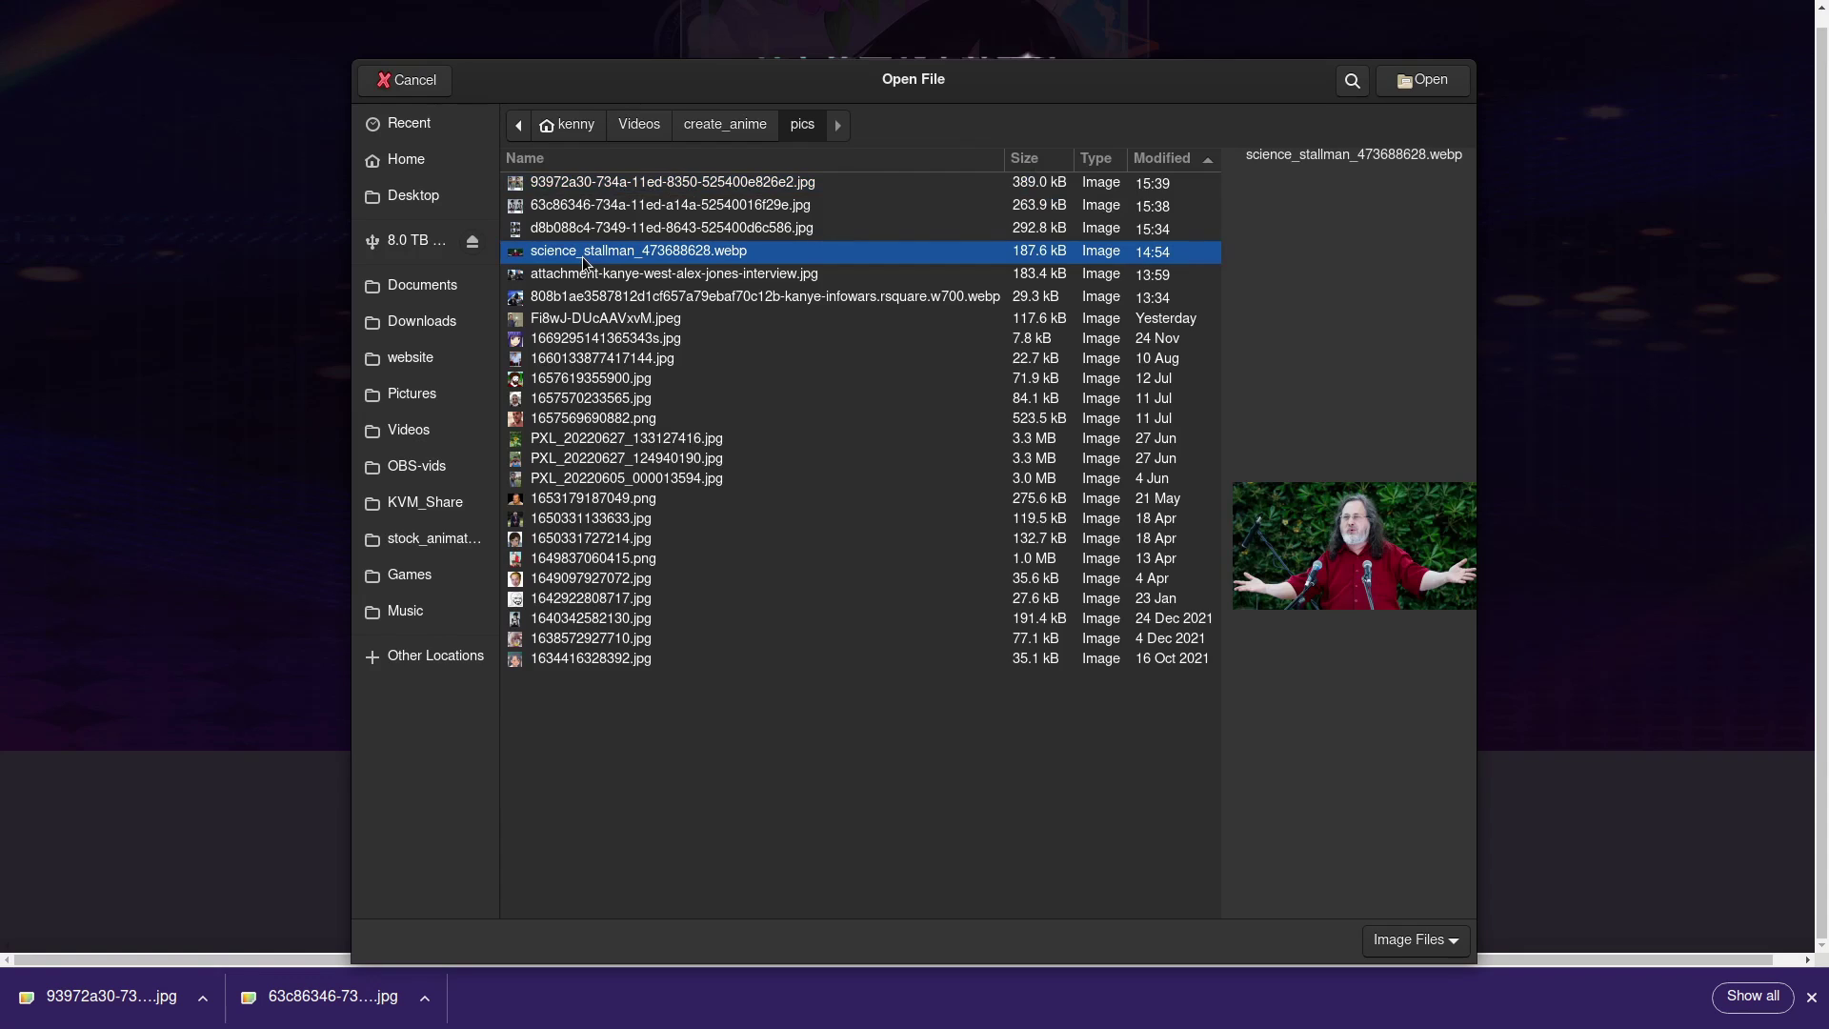
pyautogui.doubleClick(581, 255)
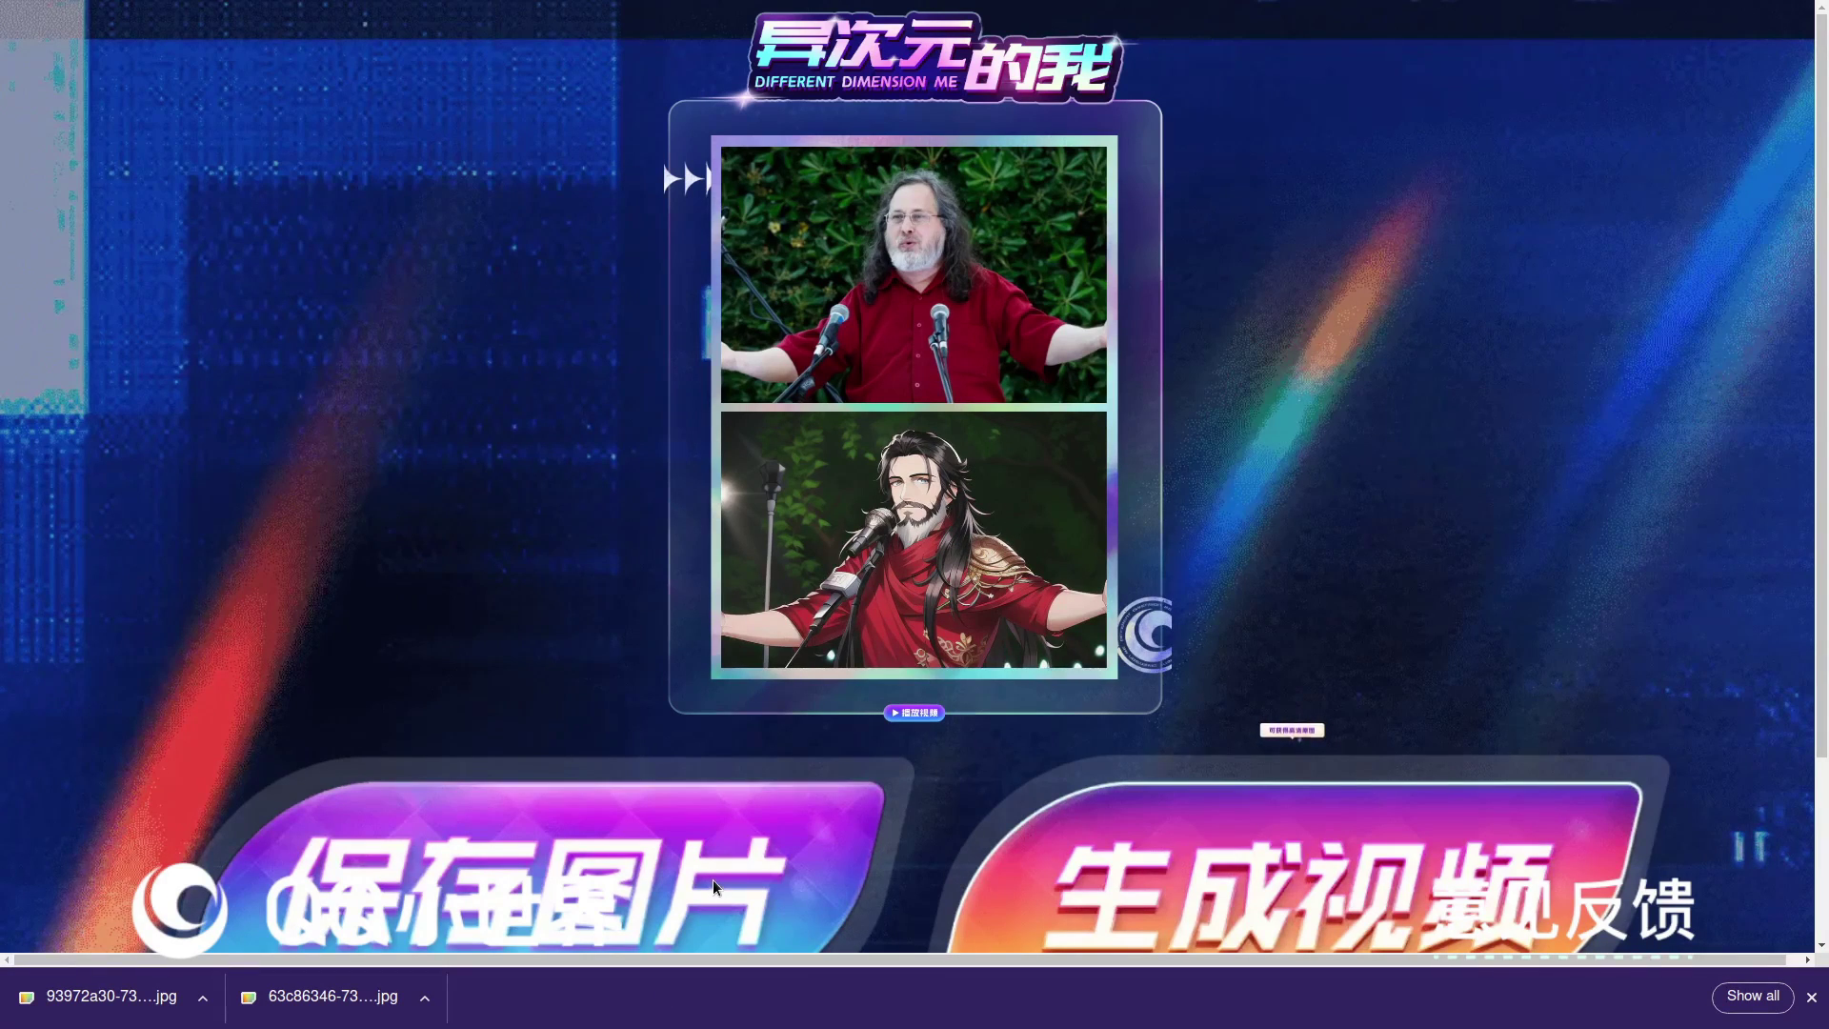
# Step: Enlarge the anime comparison of the man in the red shirt and save it as a JPG in the pics folder under the proposed name
pyautogui.click(871, 848)
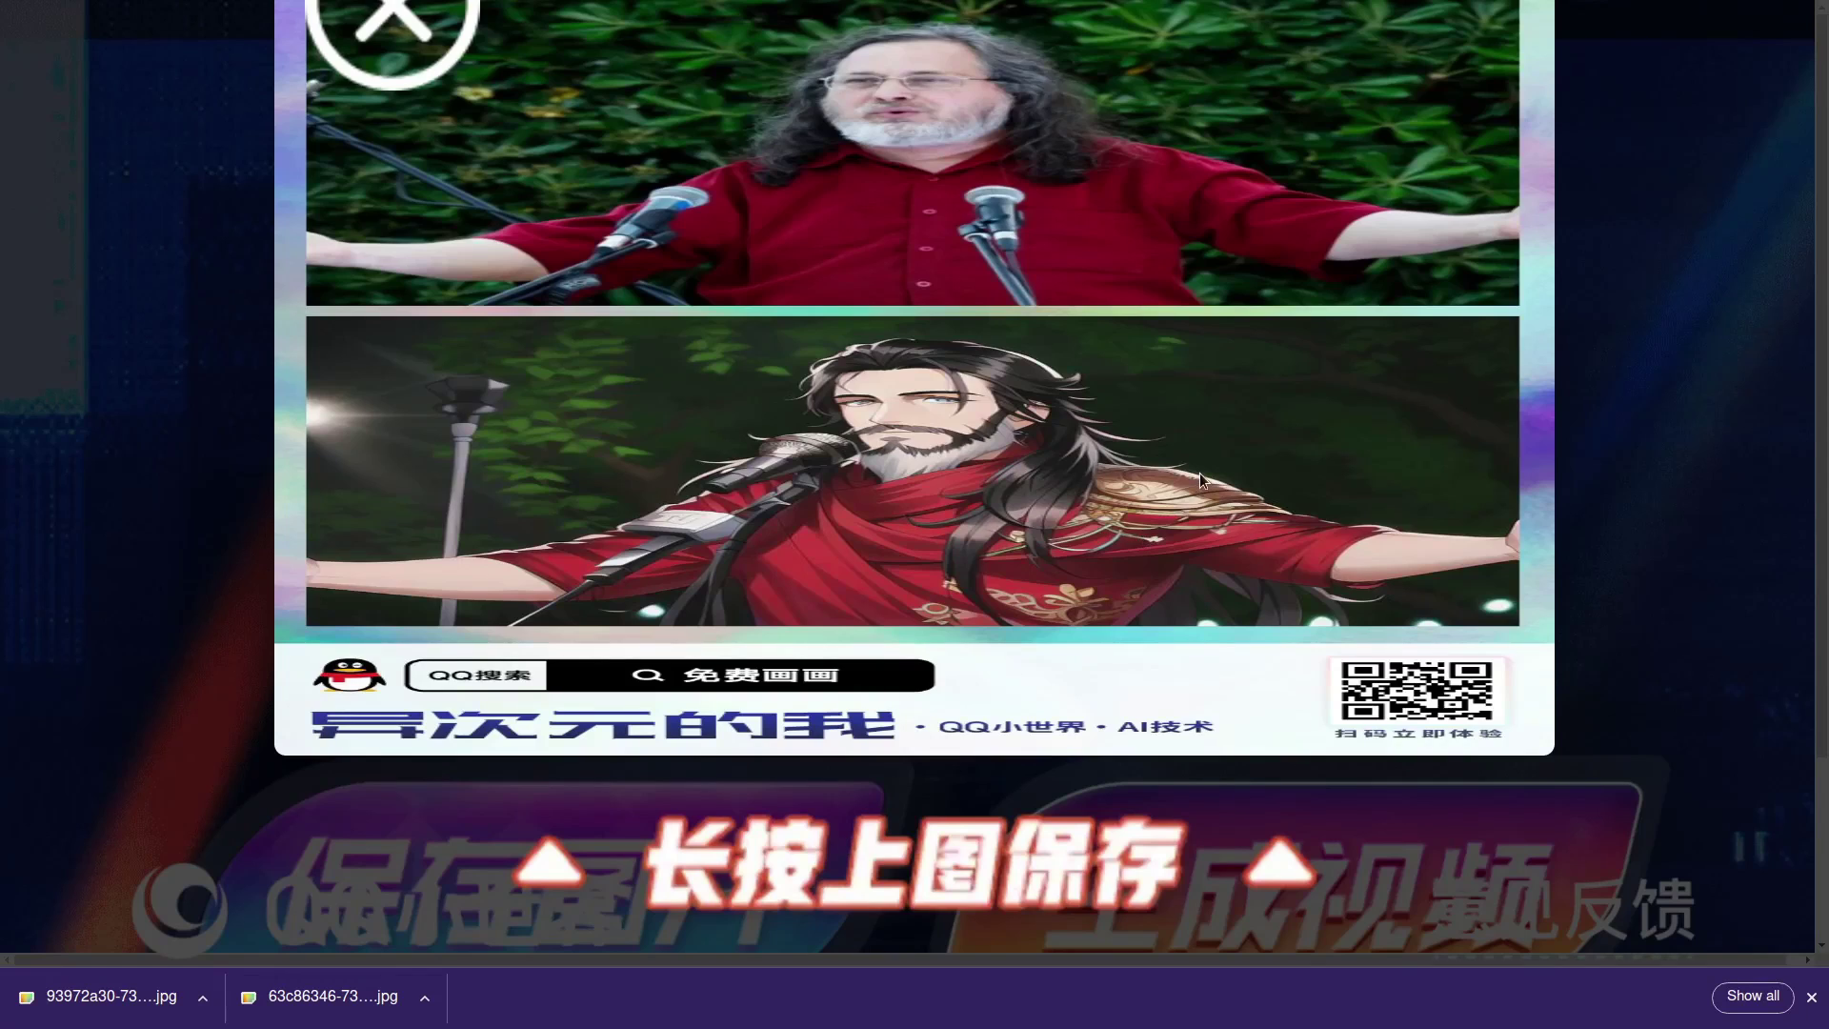
pyautogui.click(402, 24)
pyautogui.rightClick(1036, 281)
pyautogui.click(1191, 320)
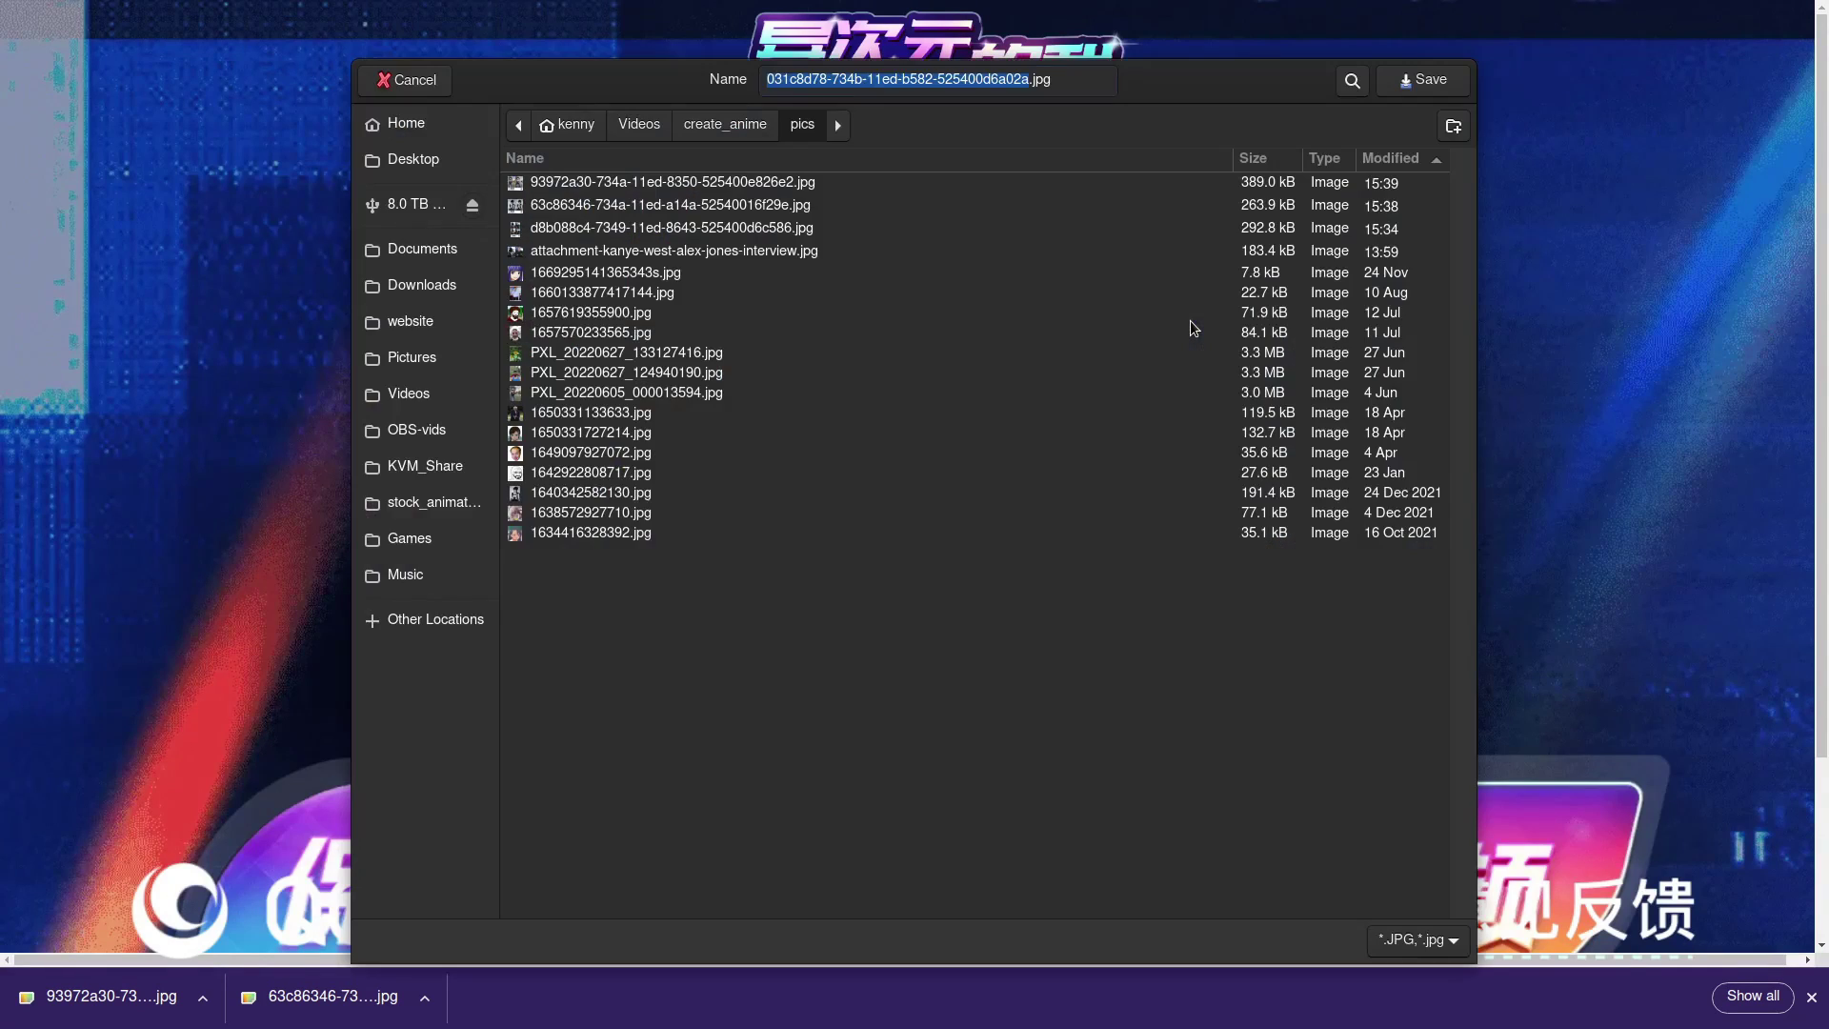
pyautogui.press('Return')
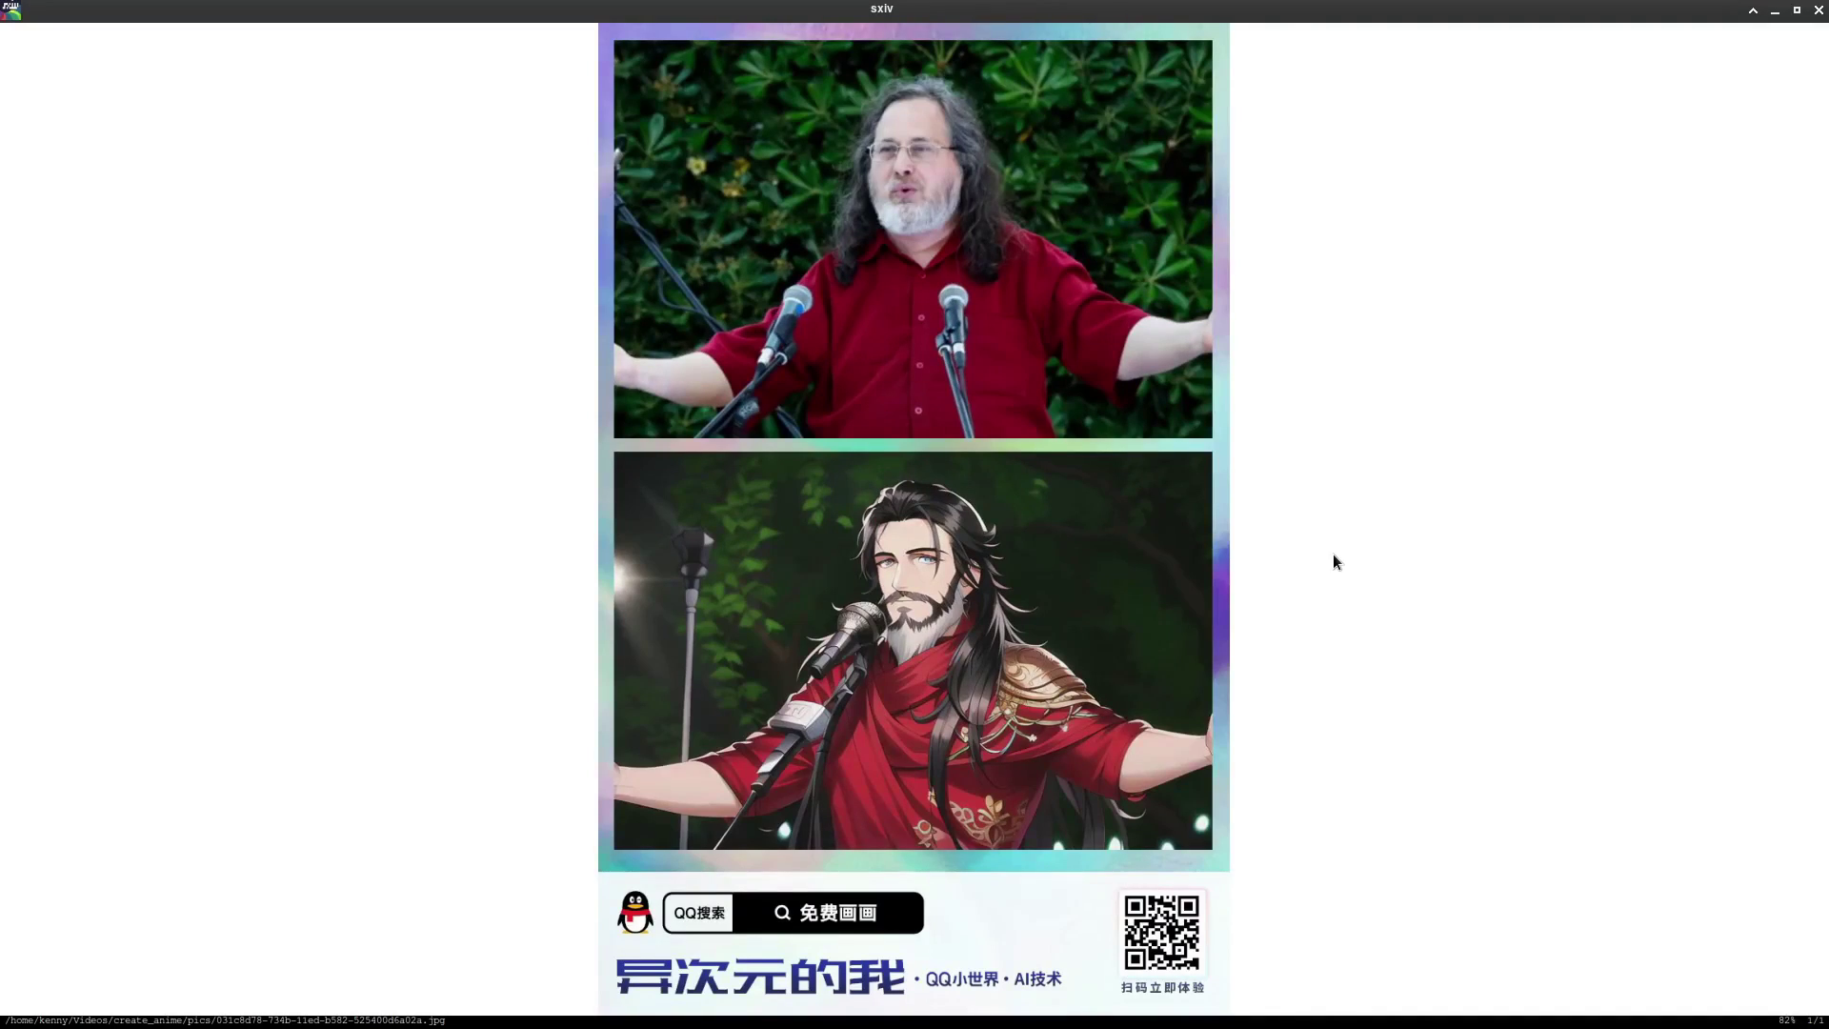
# Step: Examine the saved red-shirt comparison in sxiv at 200% and 150%, moving over the anime half, and close the viewer
pyautogui.press('+')
pyautogui.press('+')
pyautogui.press('+')
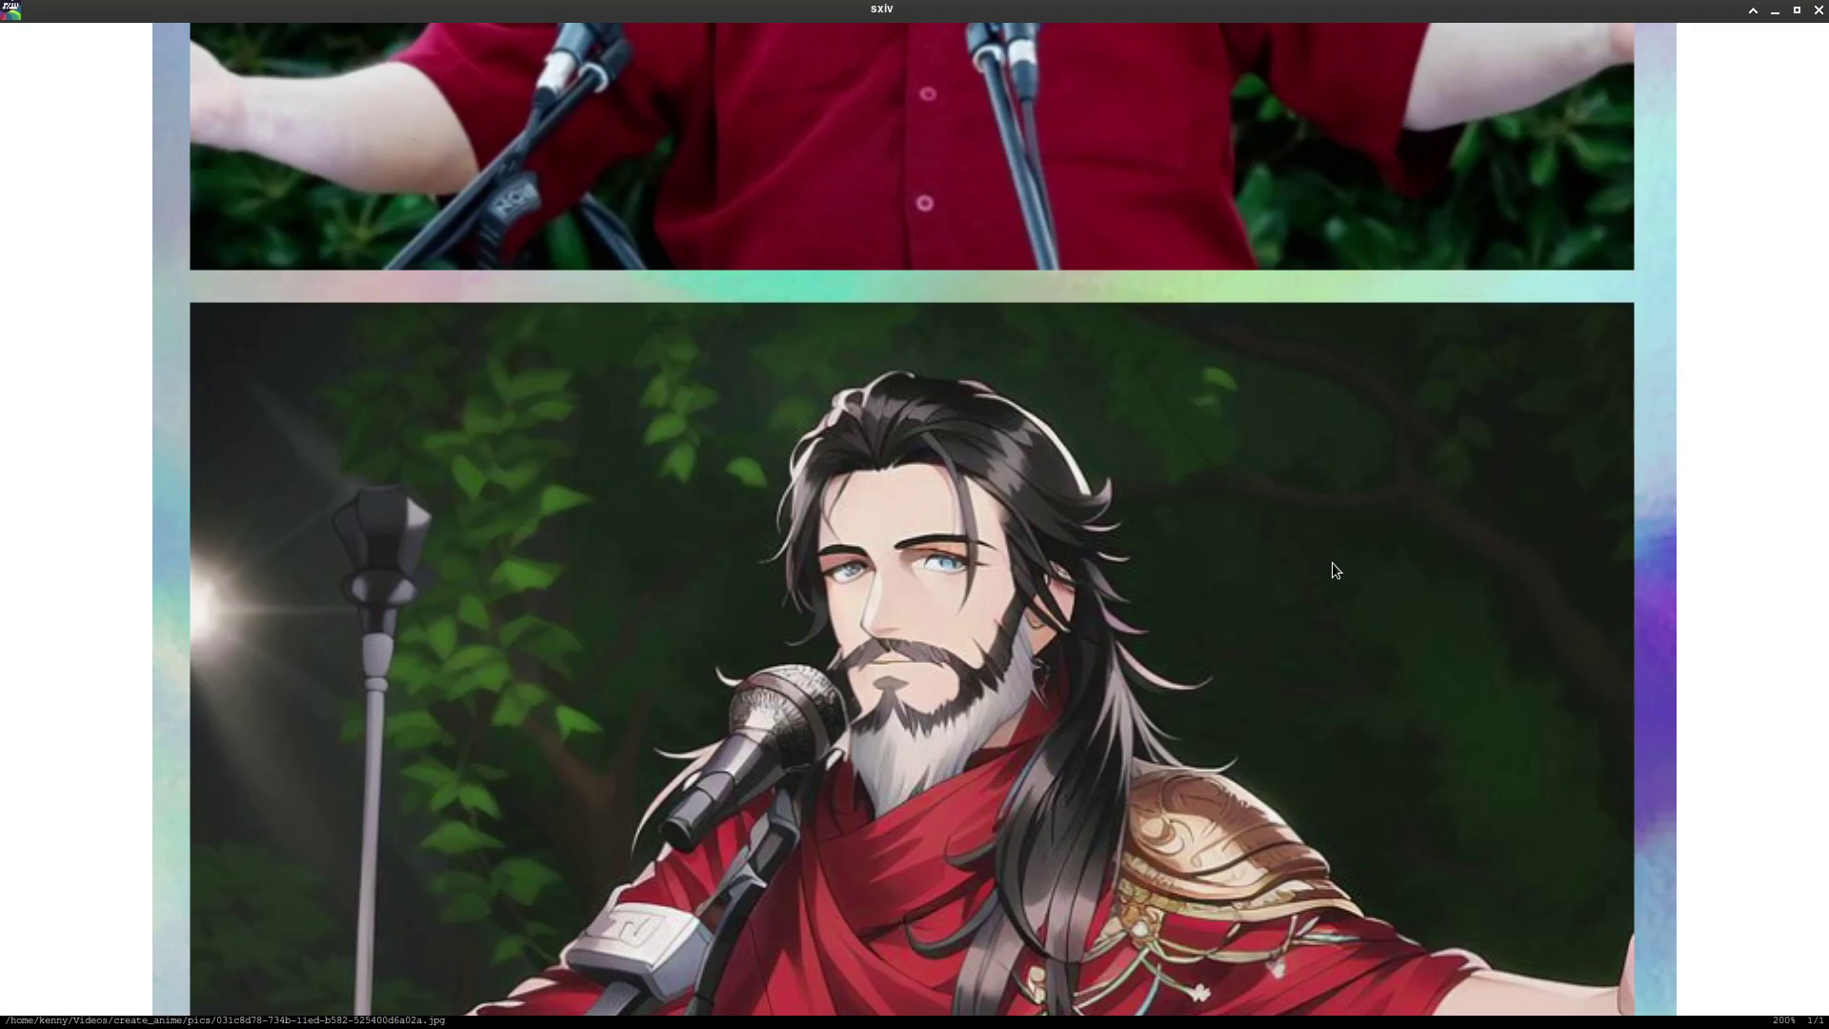
pyautogui.press('Up')
pyautogui.press('Up')
pyautogui.press('Down')
pyautogui.press('Down')
pyautogui.press('Down')
pyautogui.press('Down')
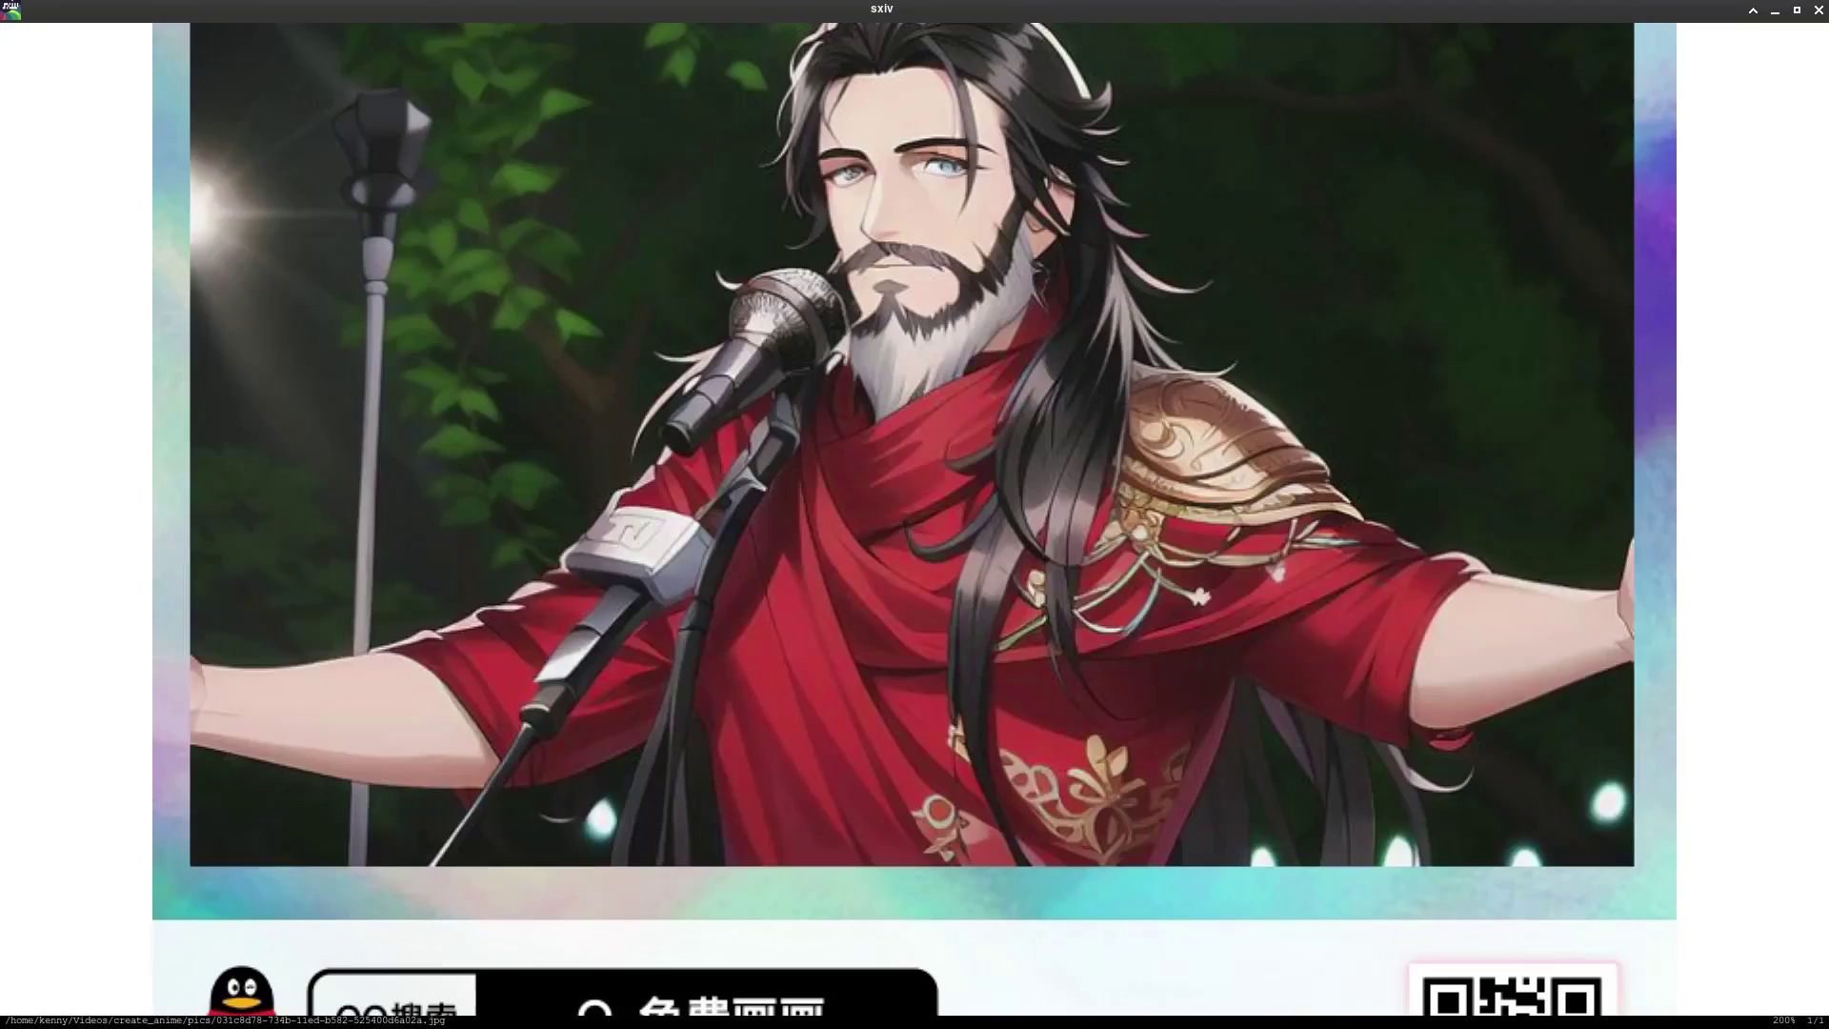
pyautogui.press('Up')
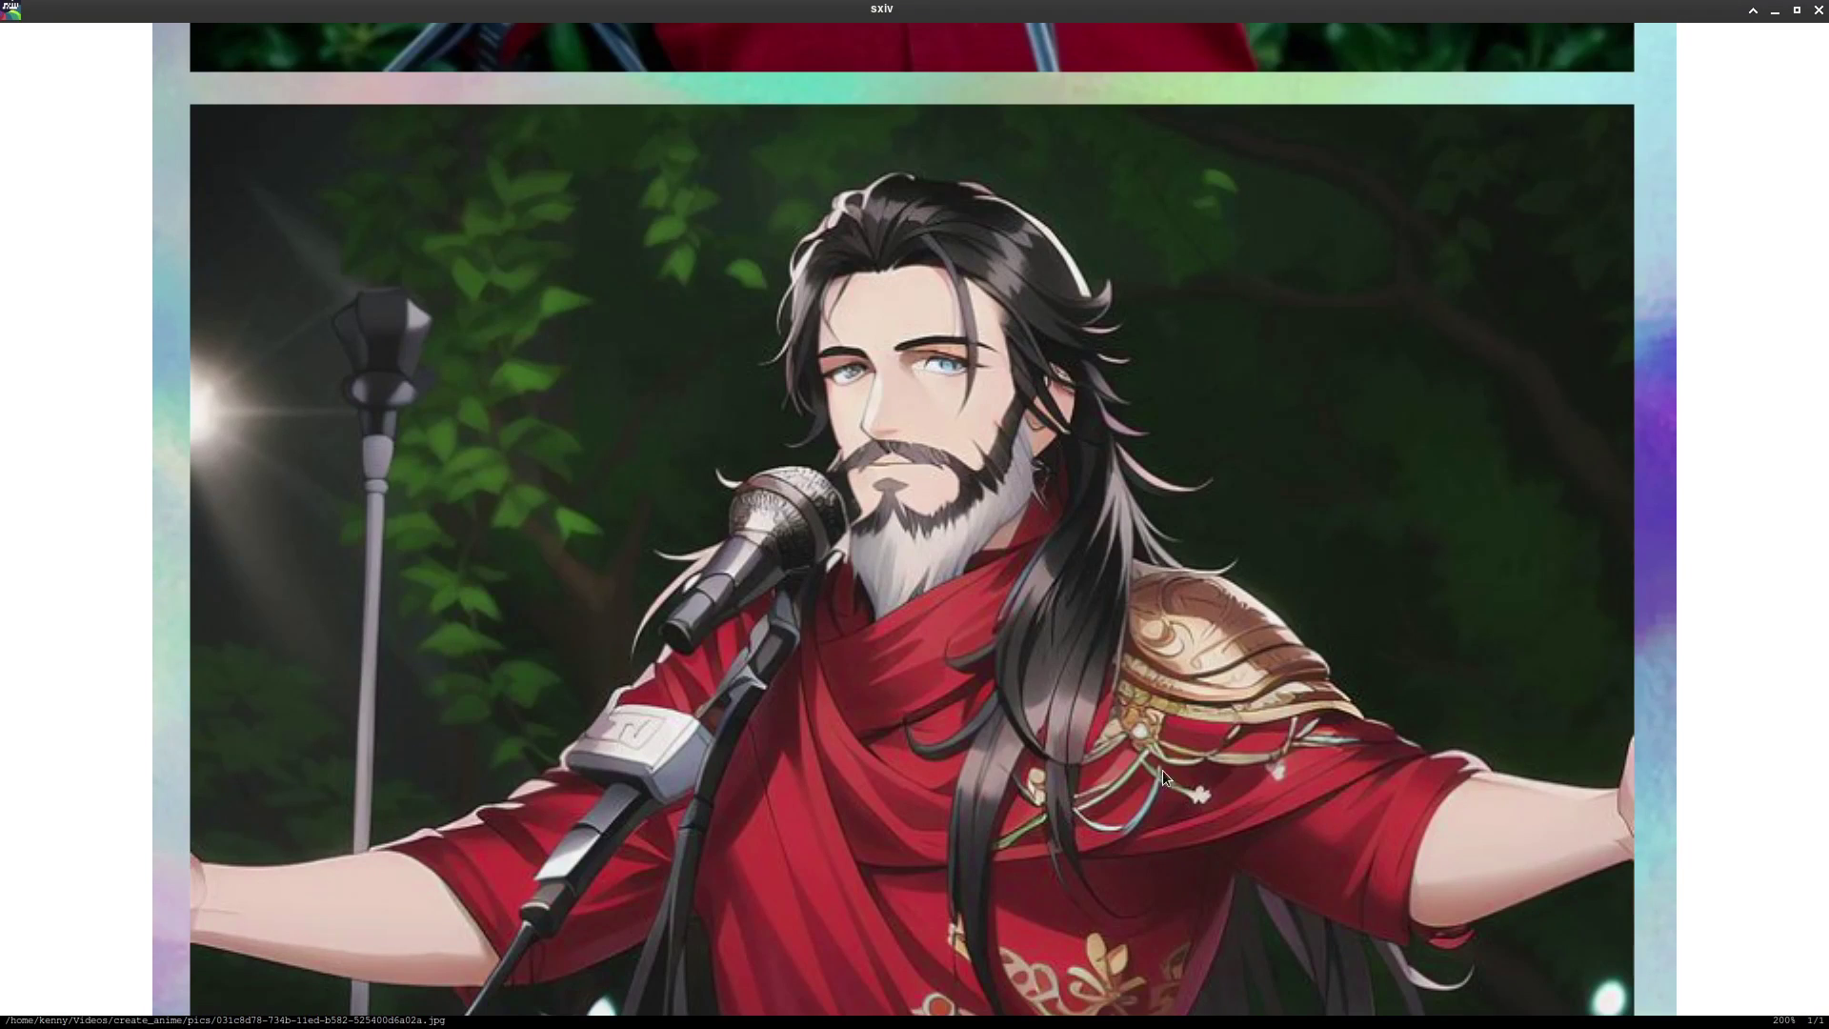
pyautogui.press('-')
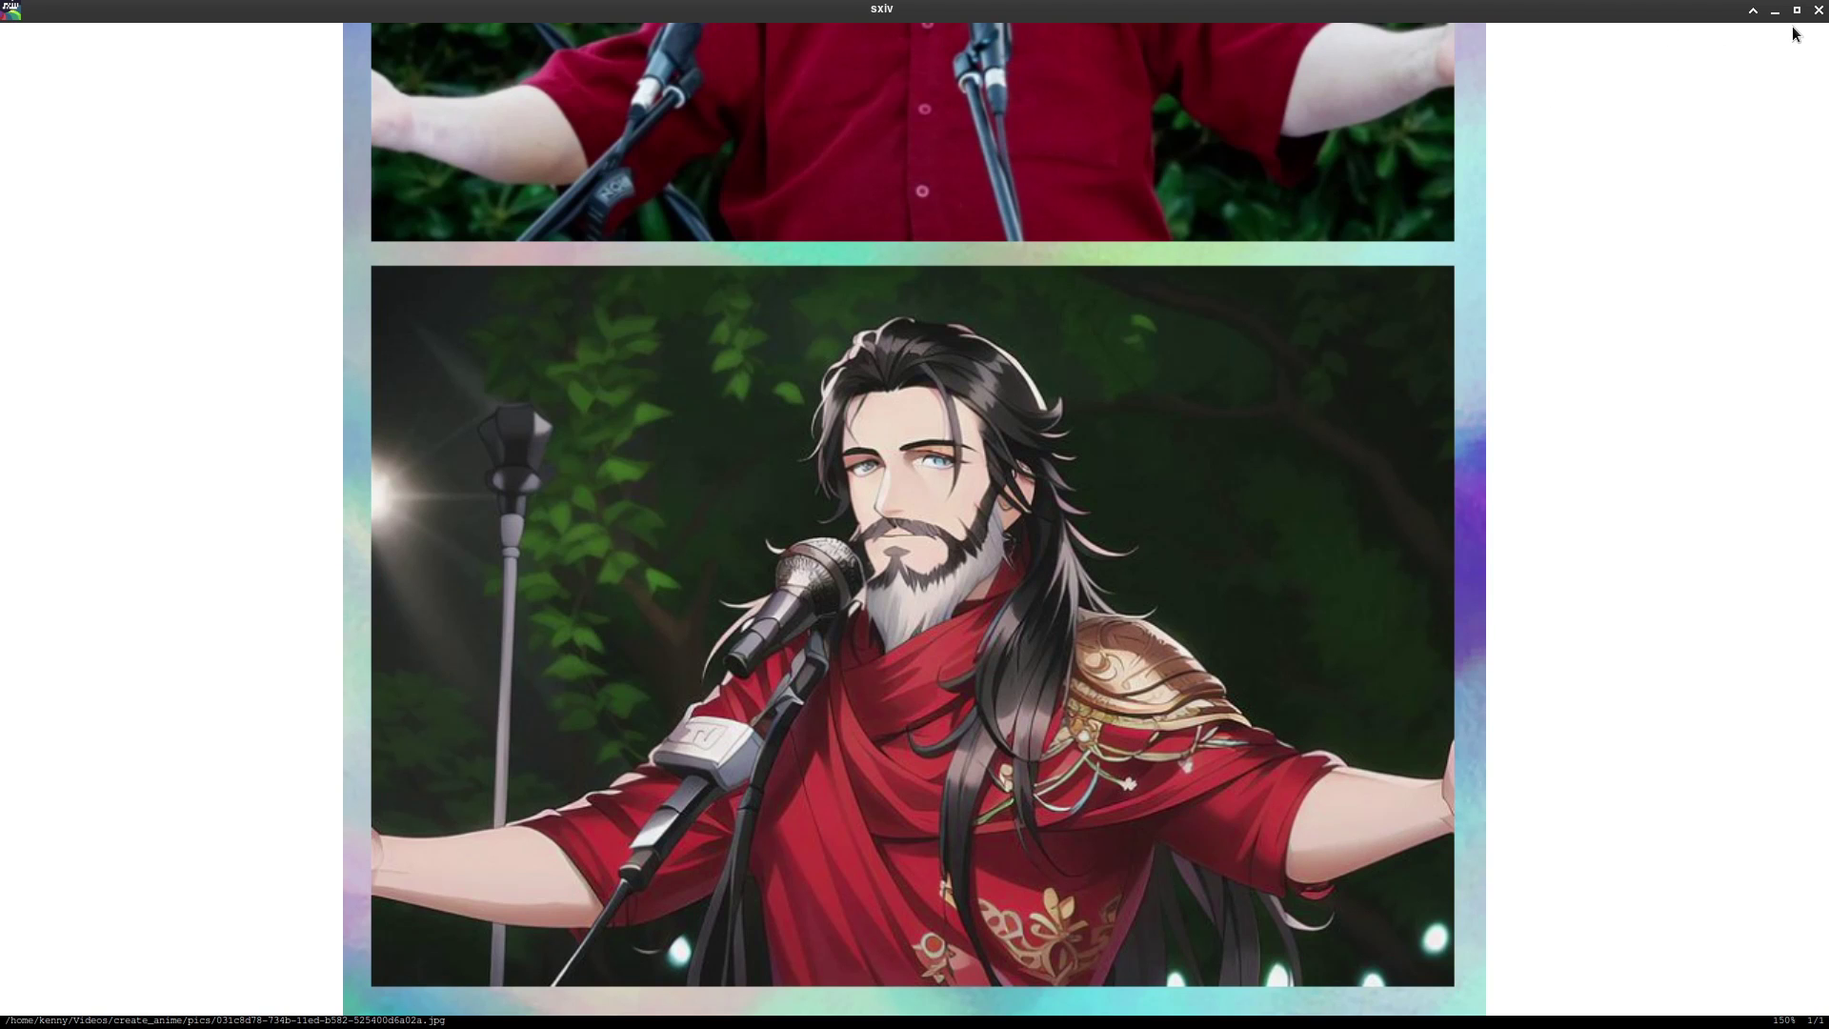
pyautogui.click(1818, 10)
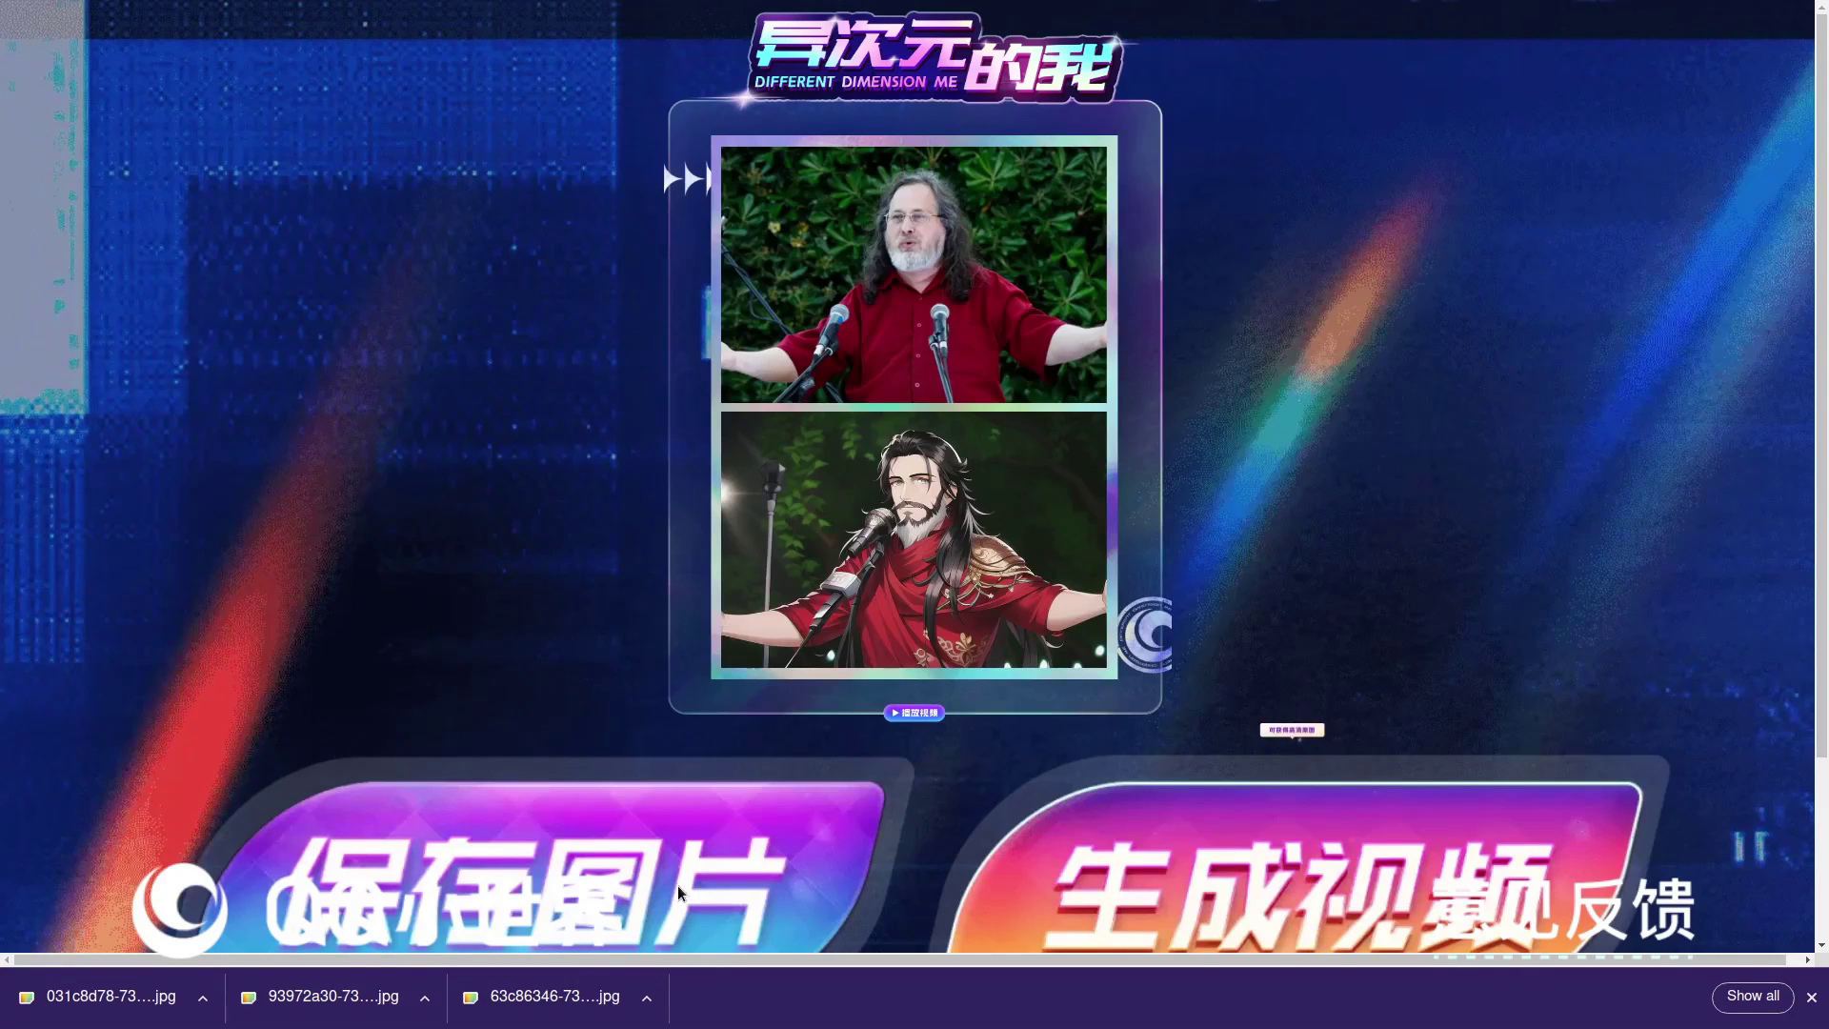
# Step: Return to the start page, close the downloads bar and convert the face photo 1649097927072.jpg from the pics folder
pyautogui.scroll(-2, 824, 728)
pyautogui.scroll(1, 736, 756)
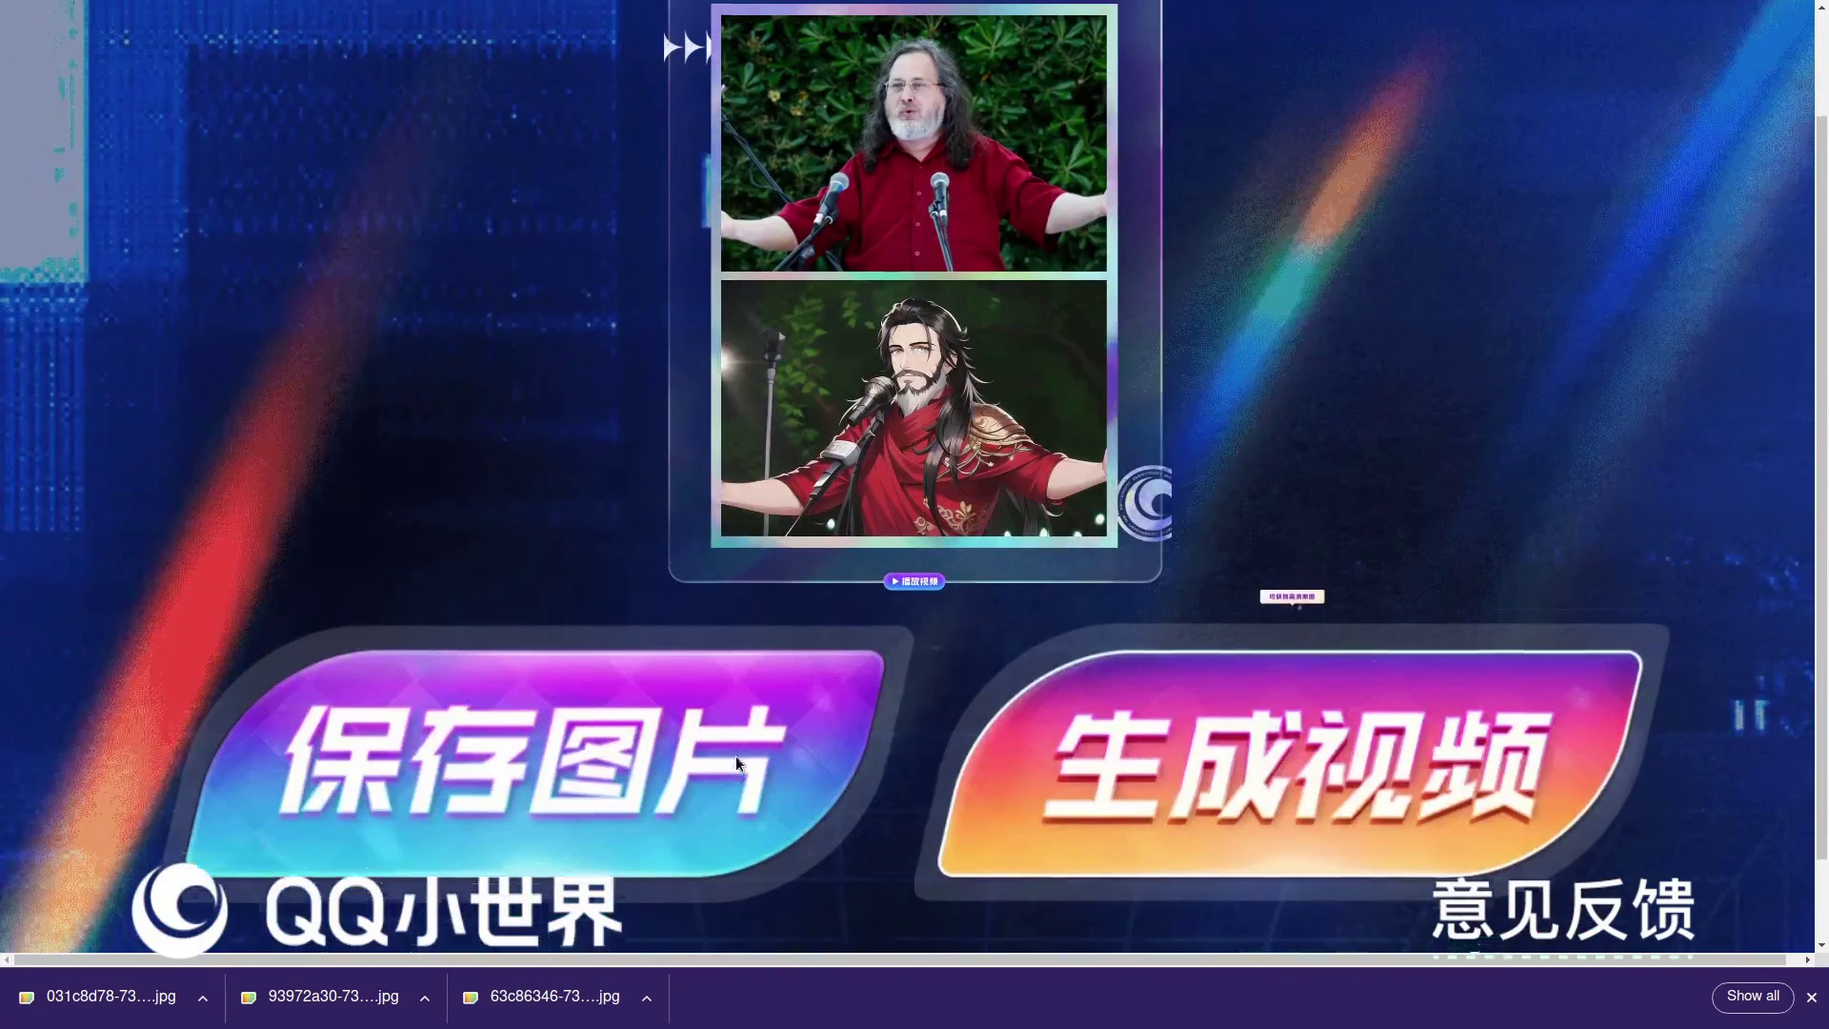
pyautogui.click(735, 756)
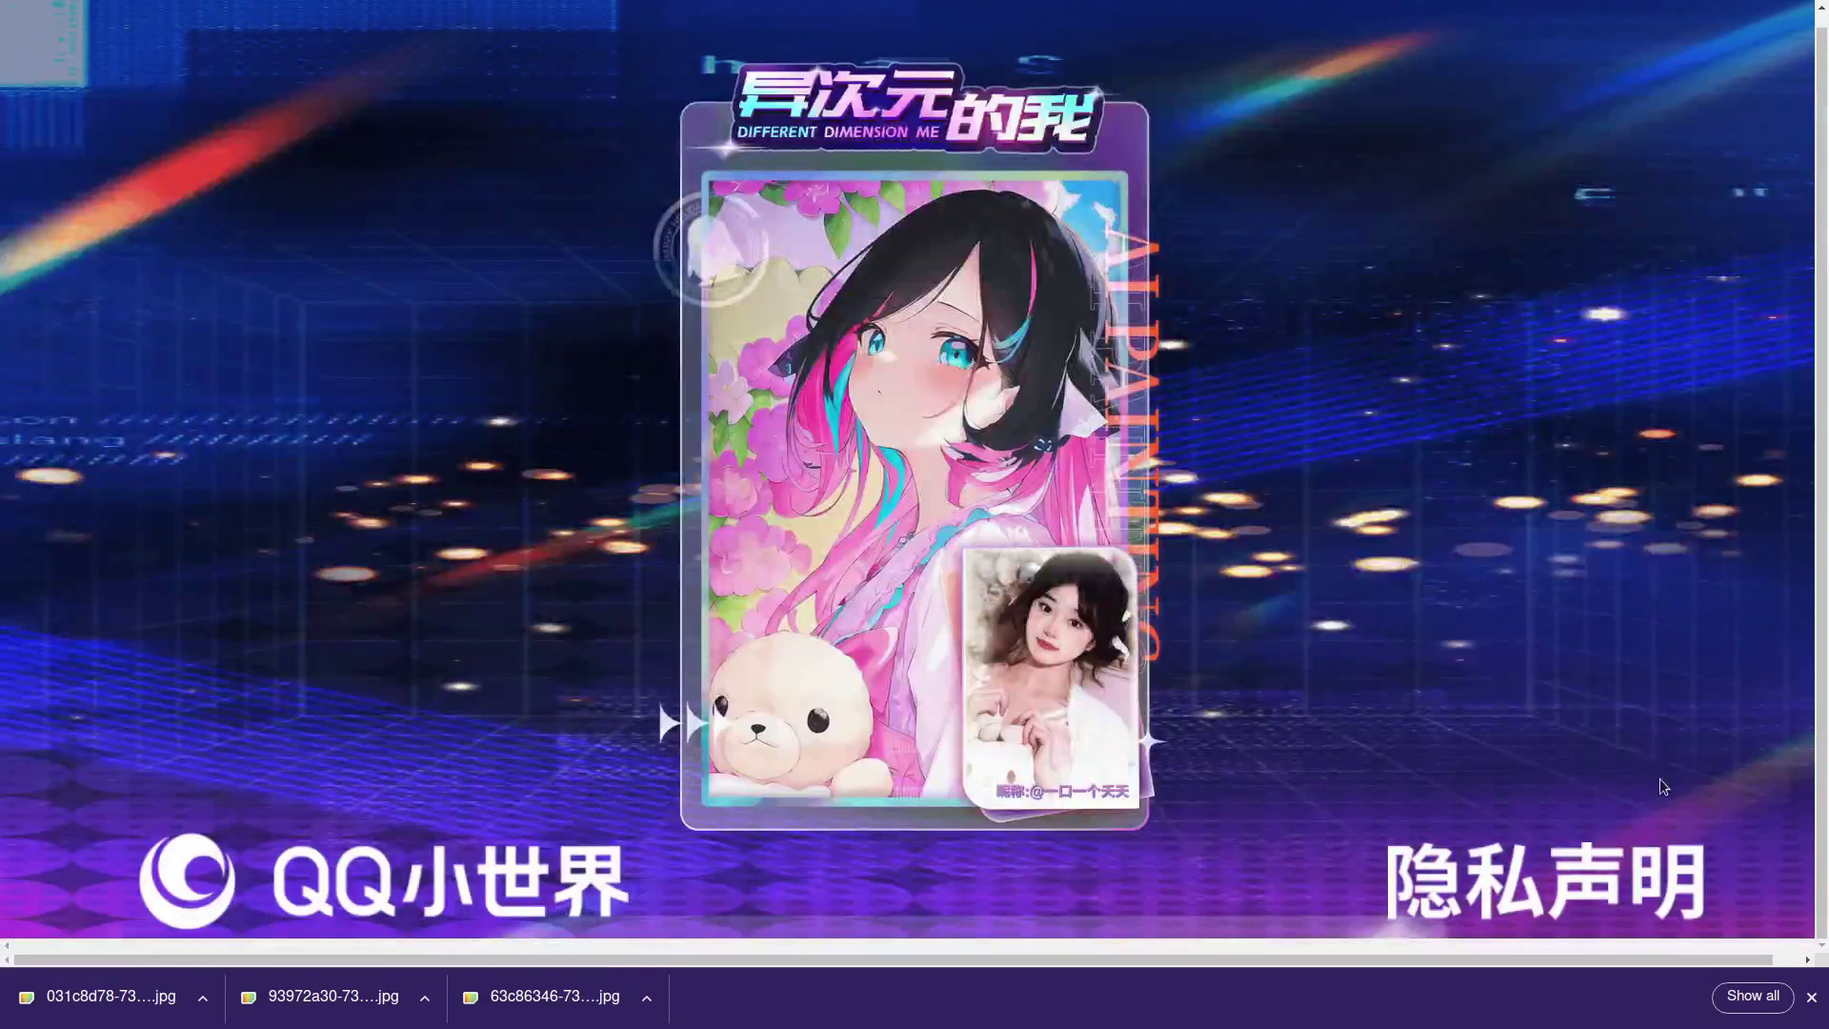
pyautogui.click(1811, 999)
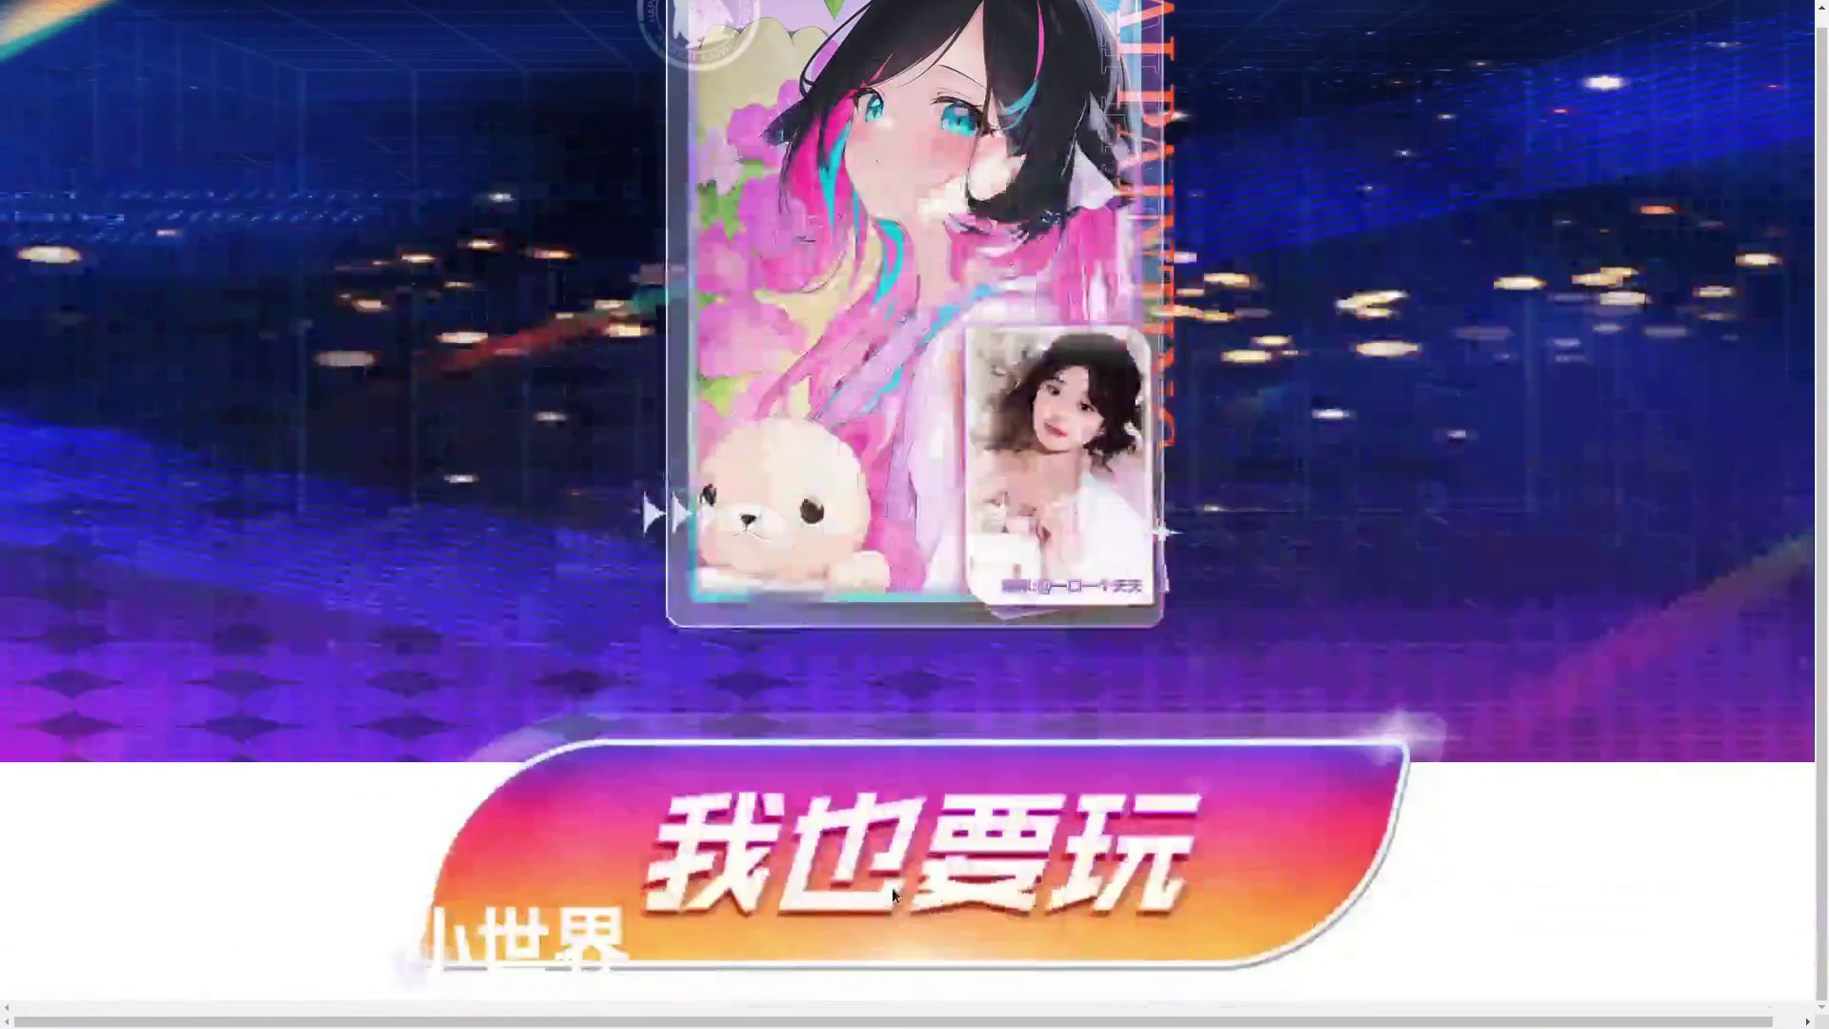
pyautogui.click(920, 859)
pyautogui.click(939, 963)
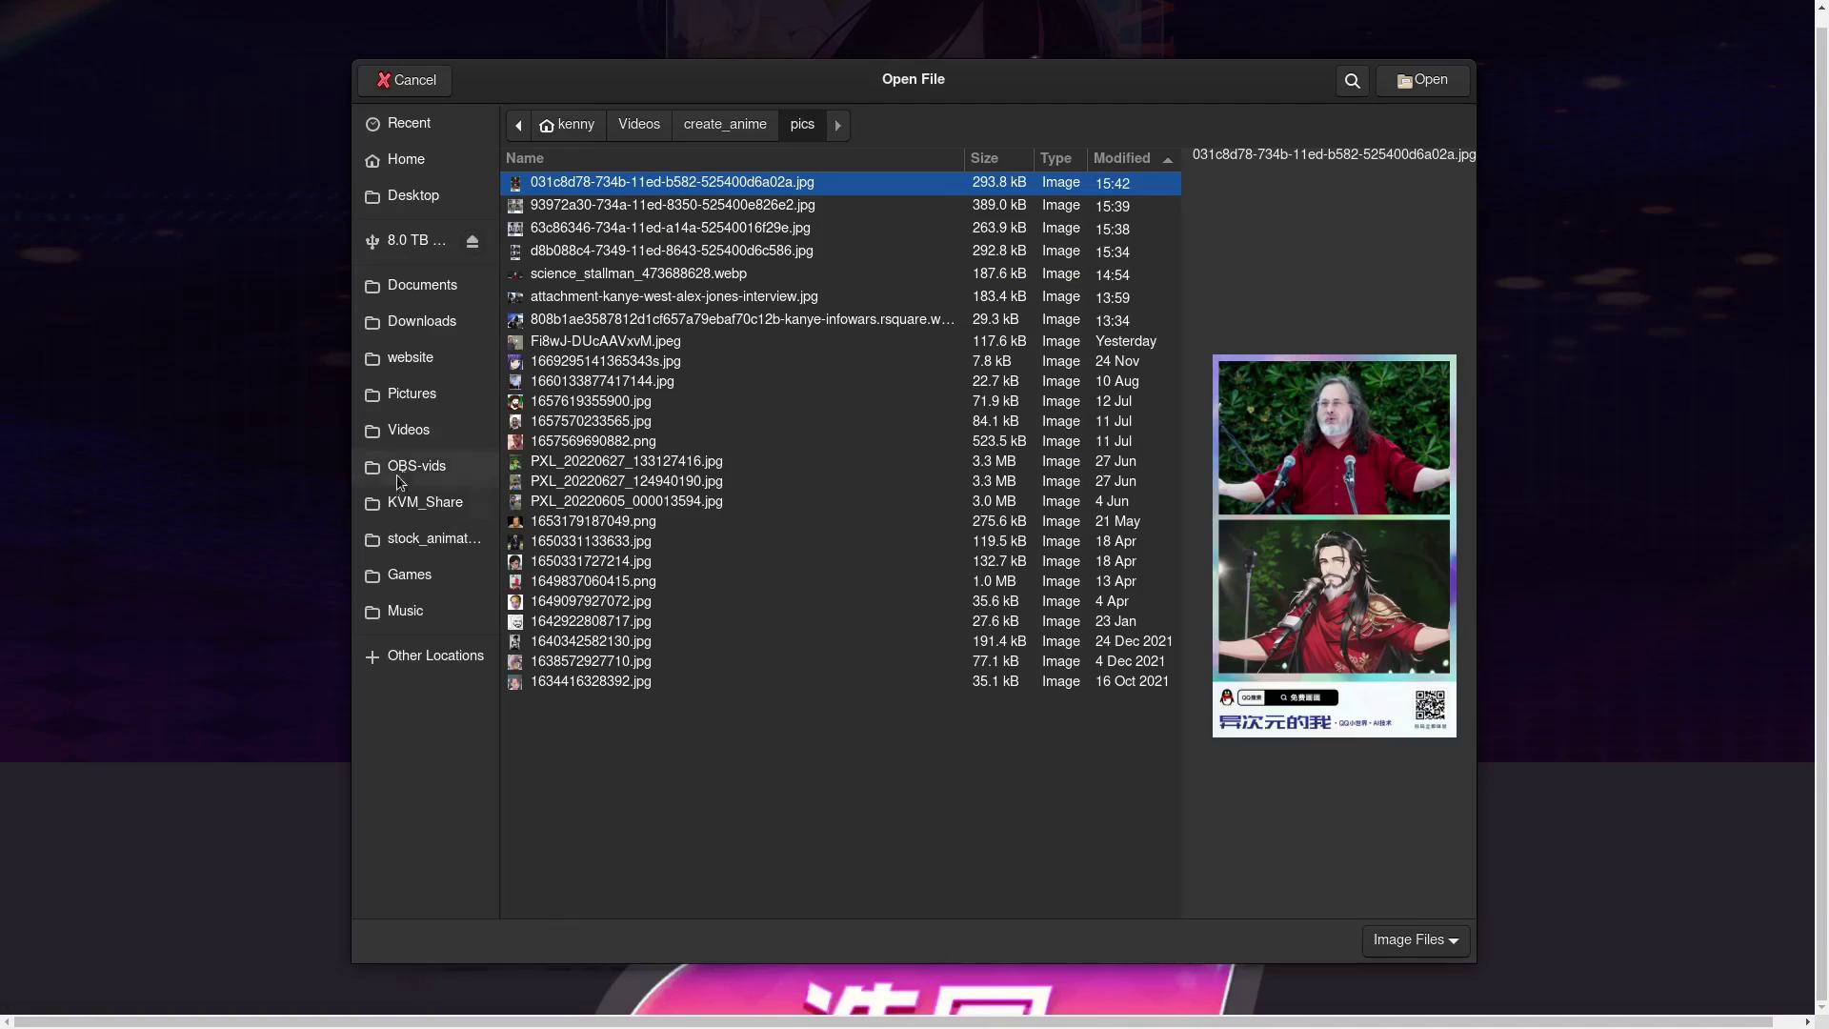
pyautogui.click(832, 606)
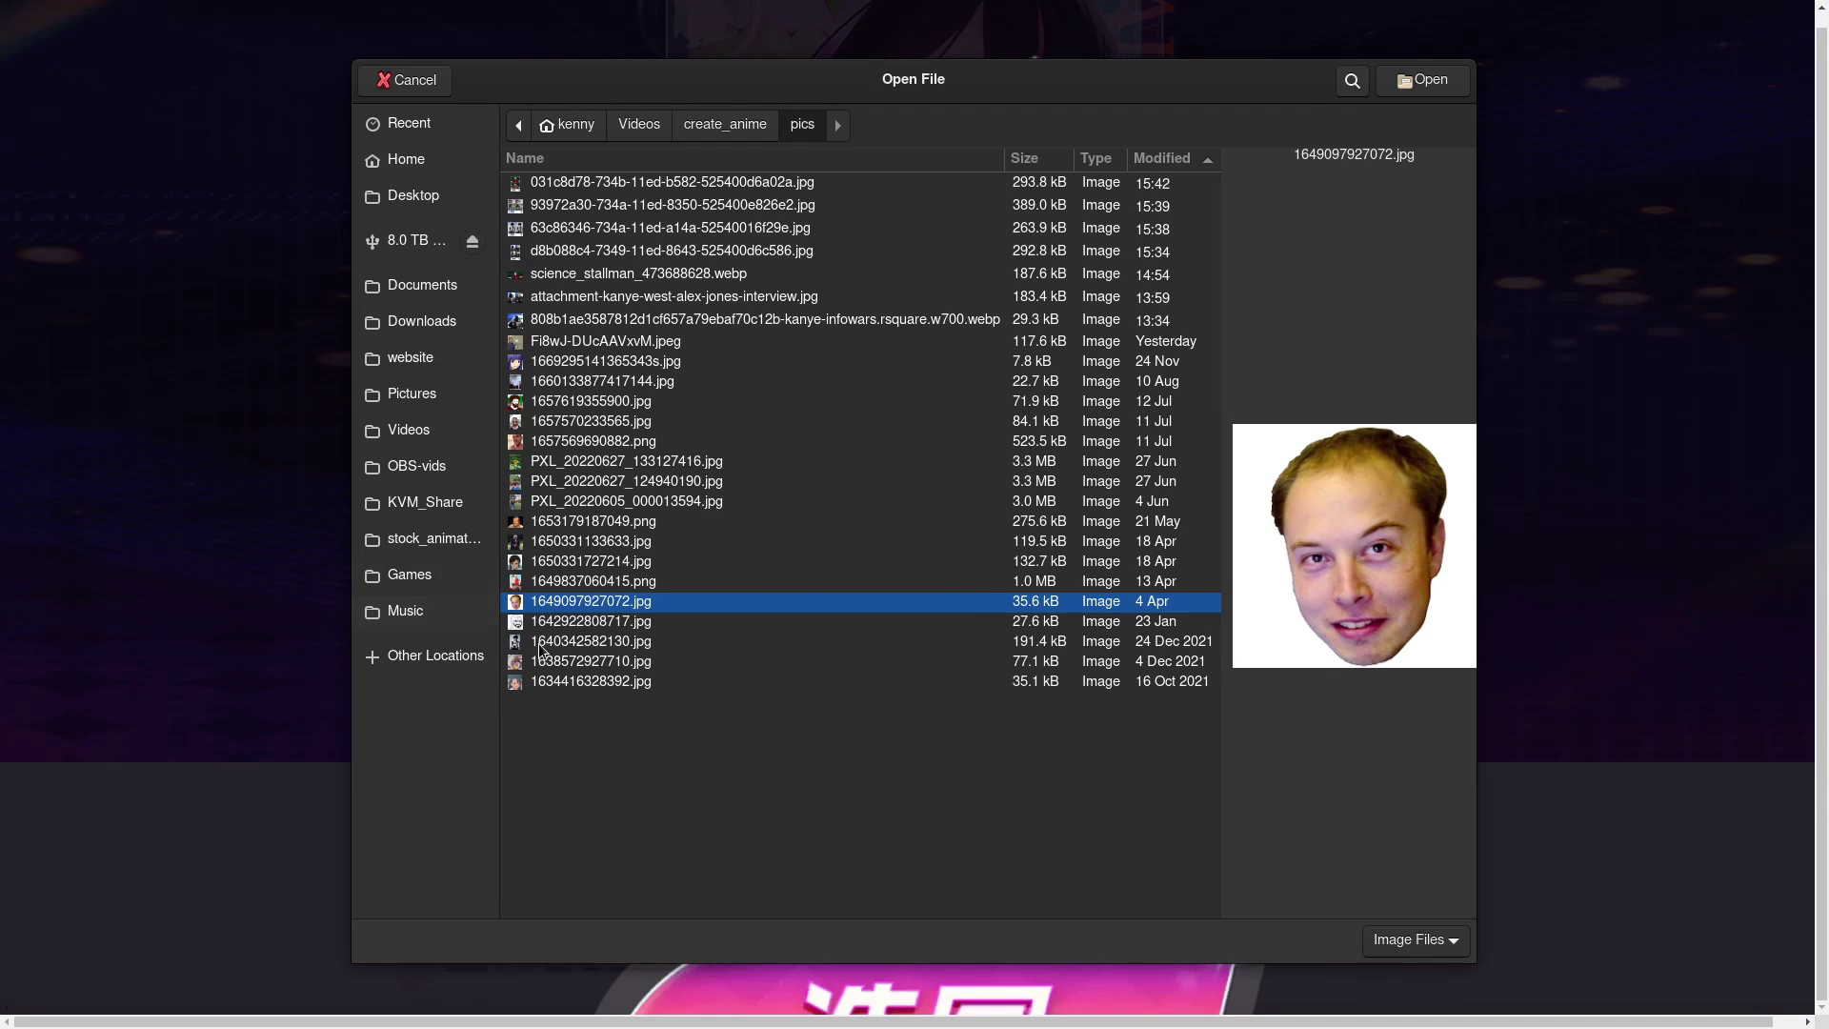
pyautogui.doubleClick(569, 602)
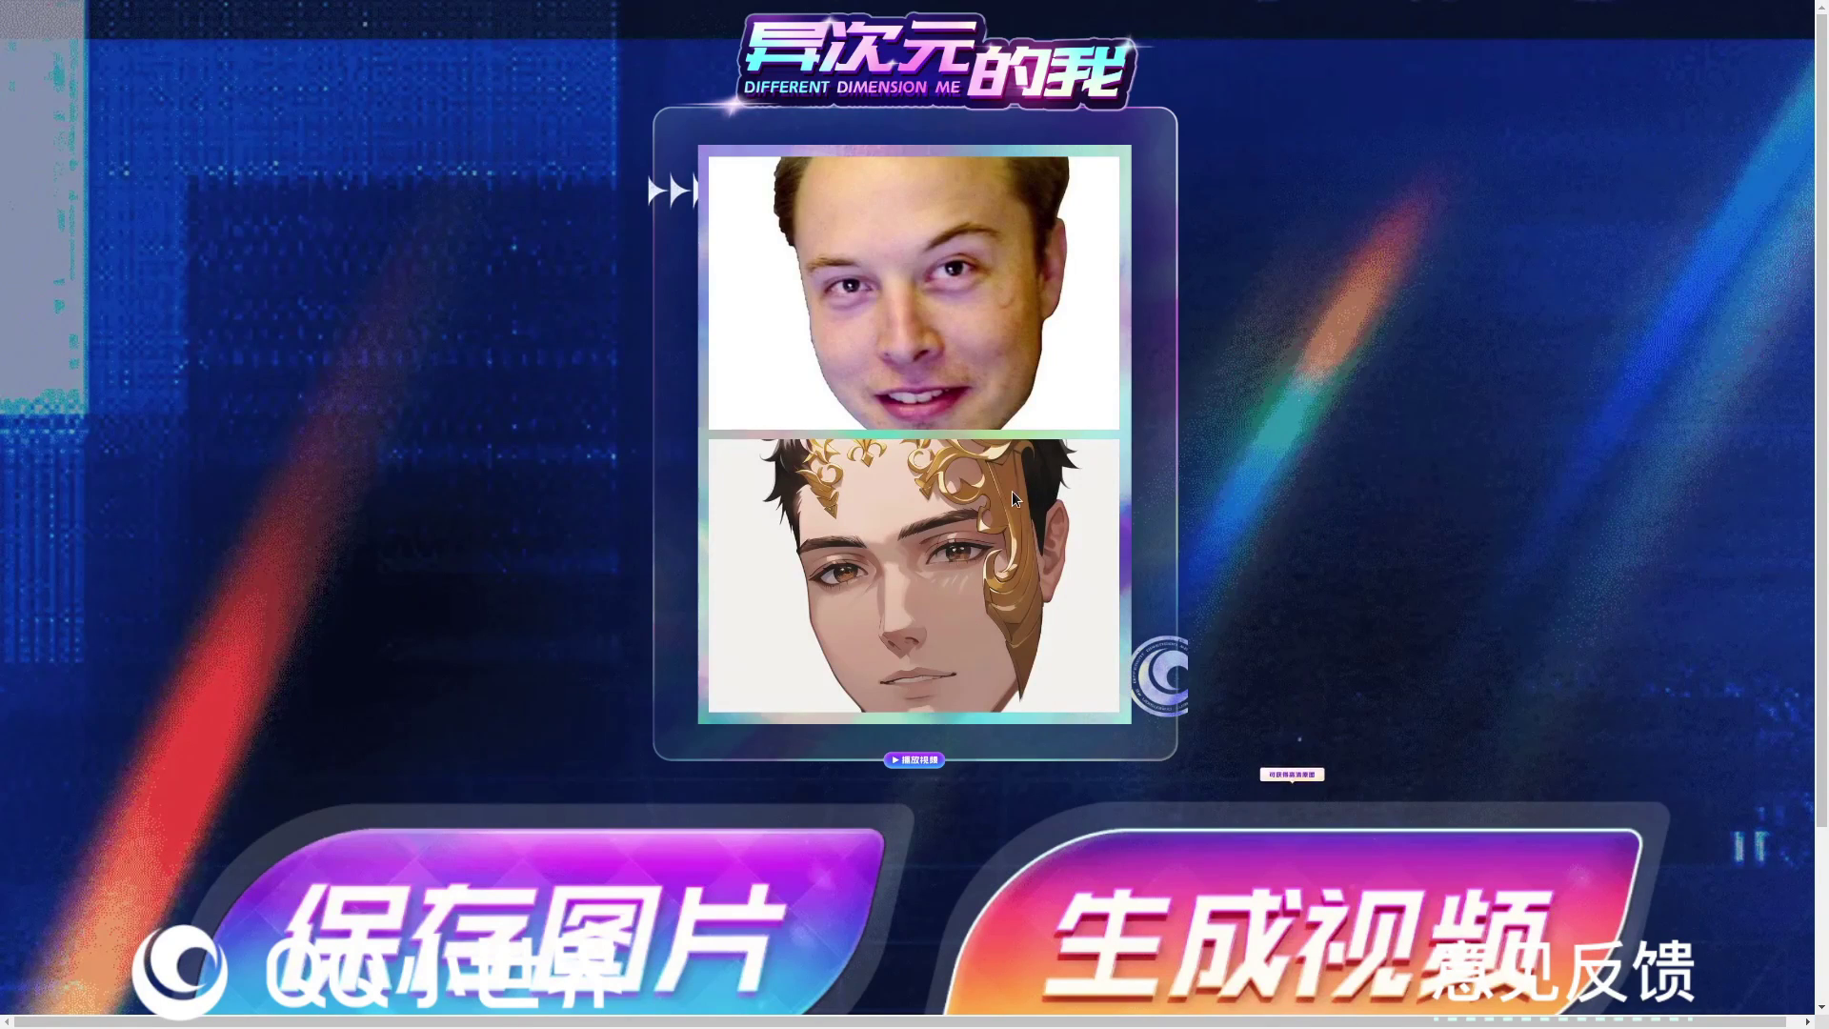
# Step: Enlarge the anime comparison of the cut-out face, close the enlarged view and save the comparison as a JPG in the pics folder
pyautogui.scroll(-1, 1034, 516)
pyautogui.click(774, 905)
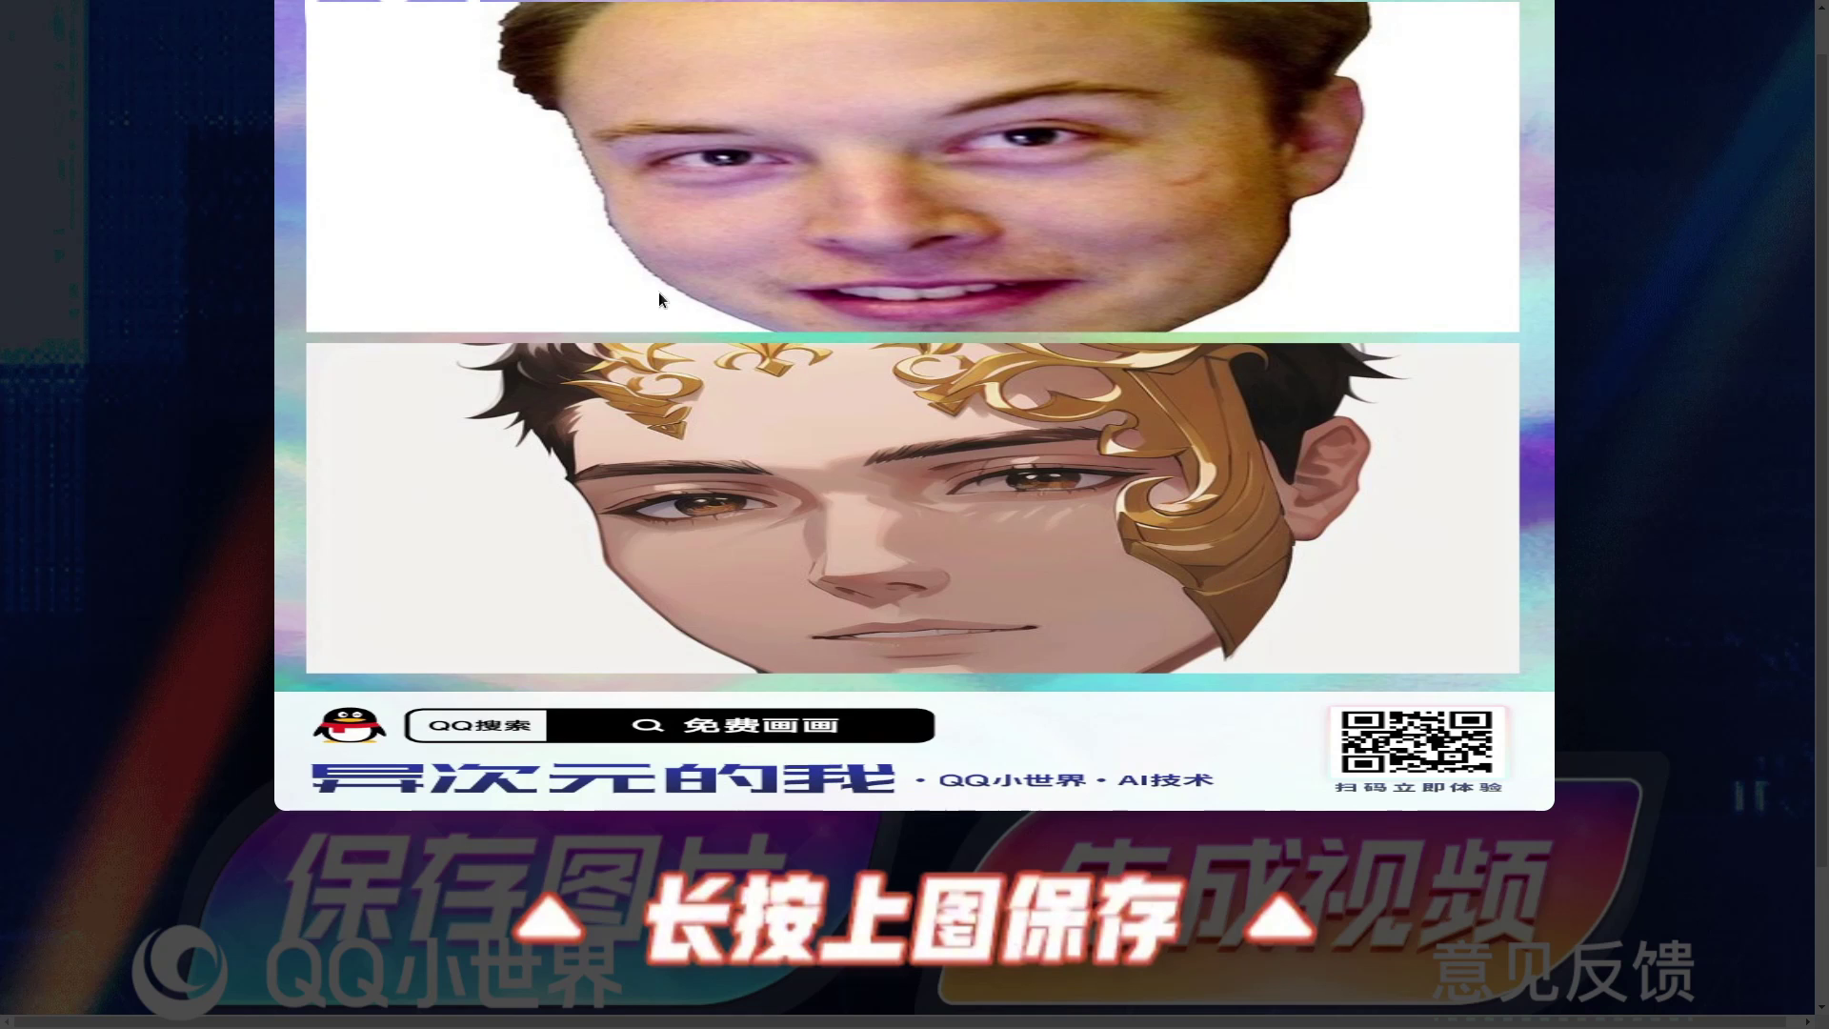
pyautogui.click(325, 7)
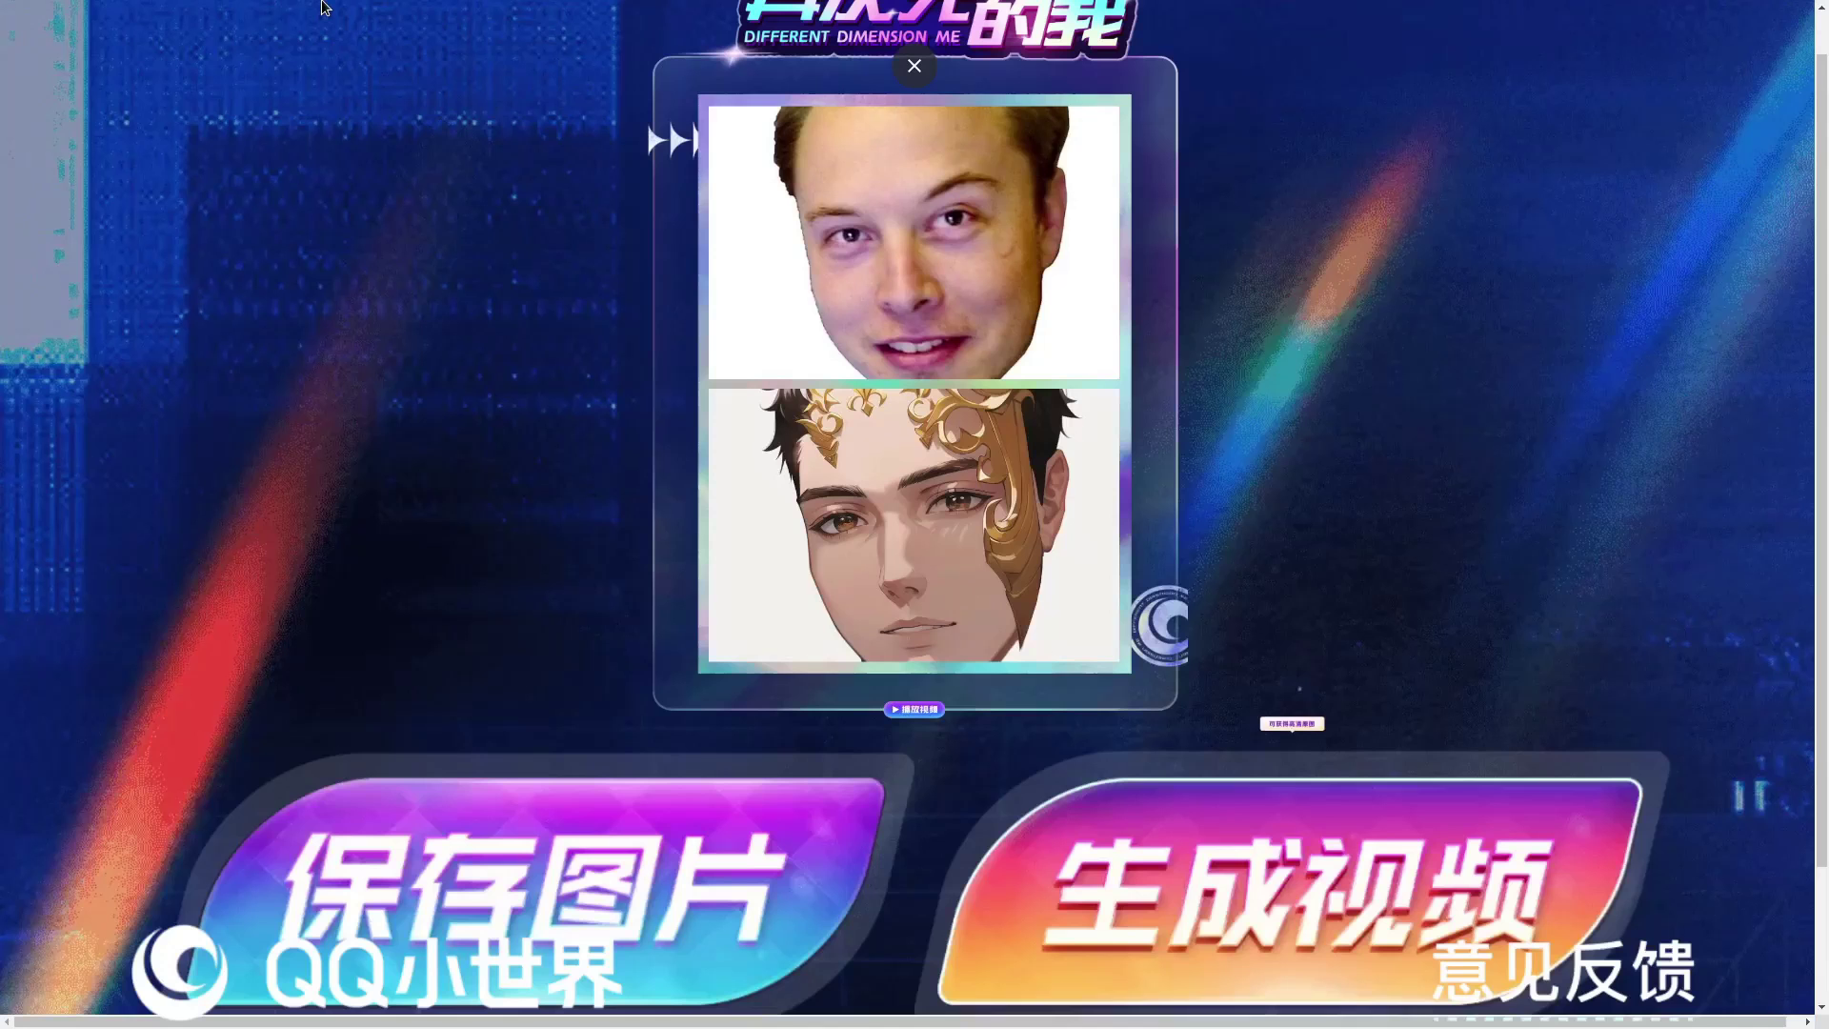
pyautogui.rightClick(992, 387)
pyautogui.click(1049, 428)
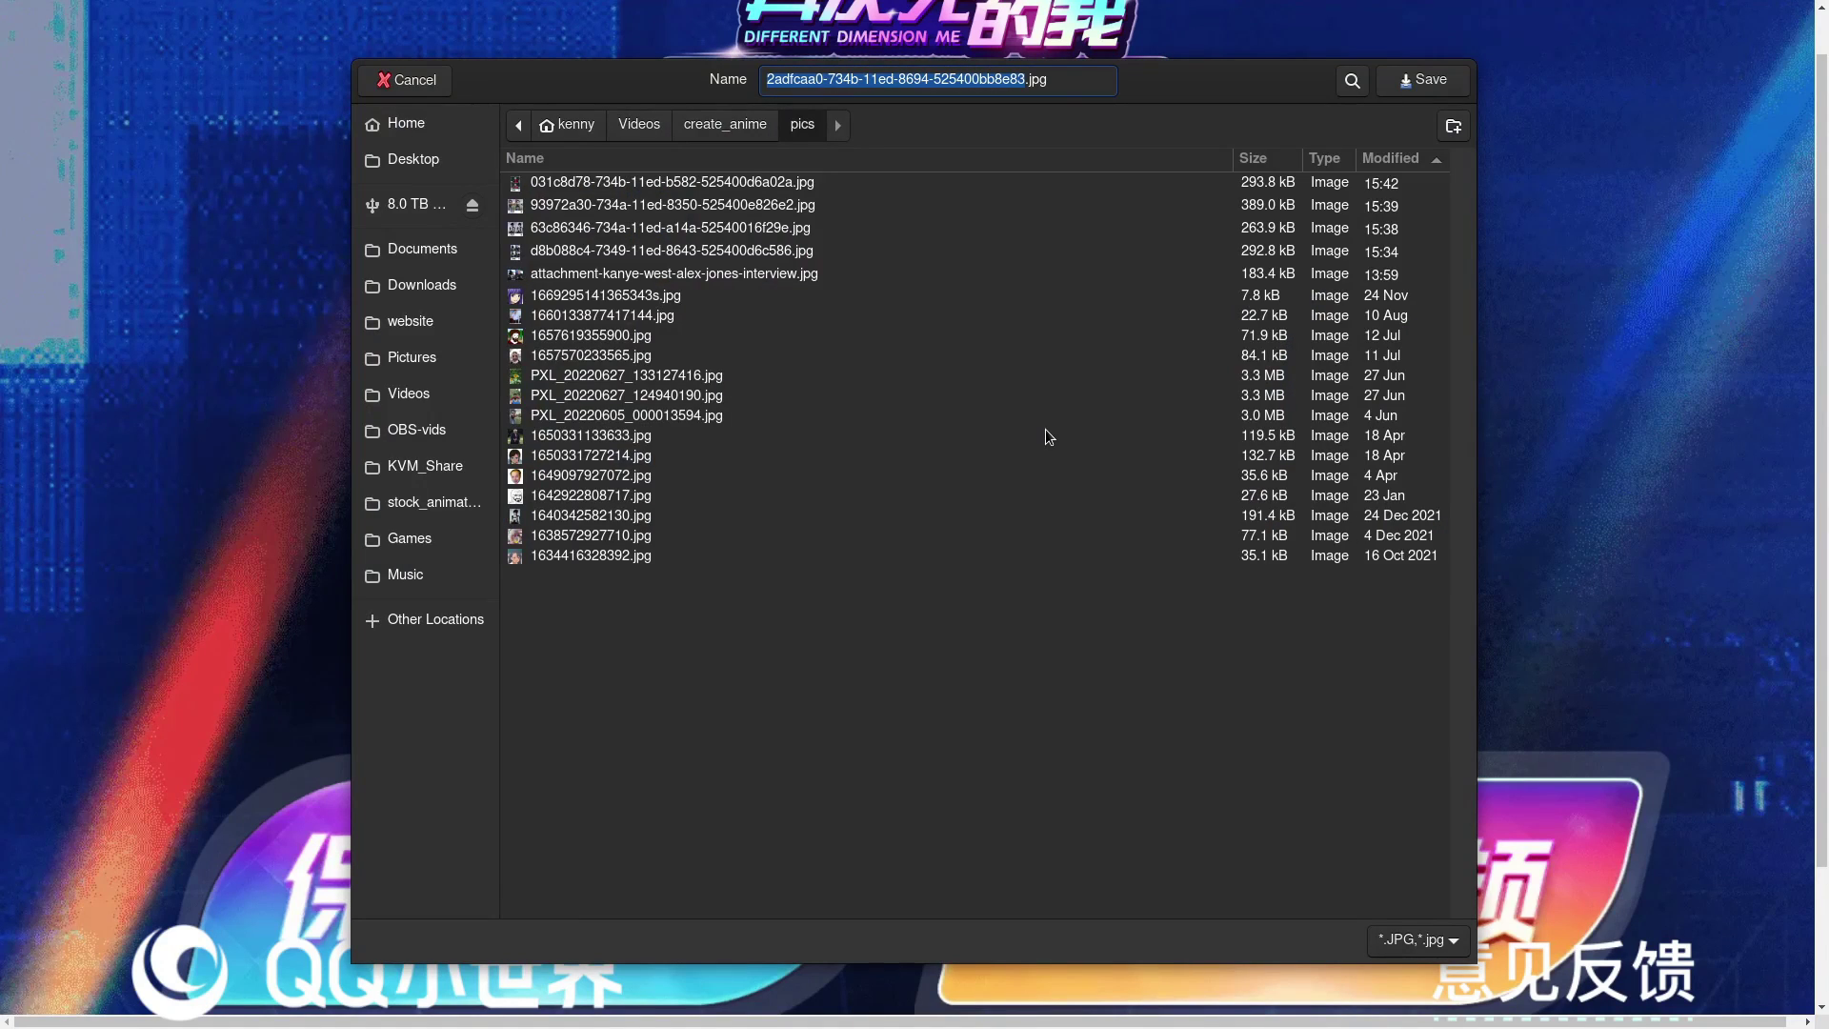
pyautogui.press('Return')
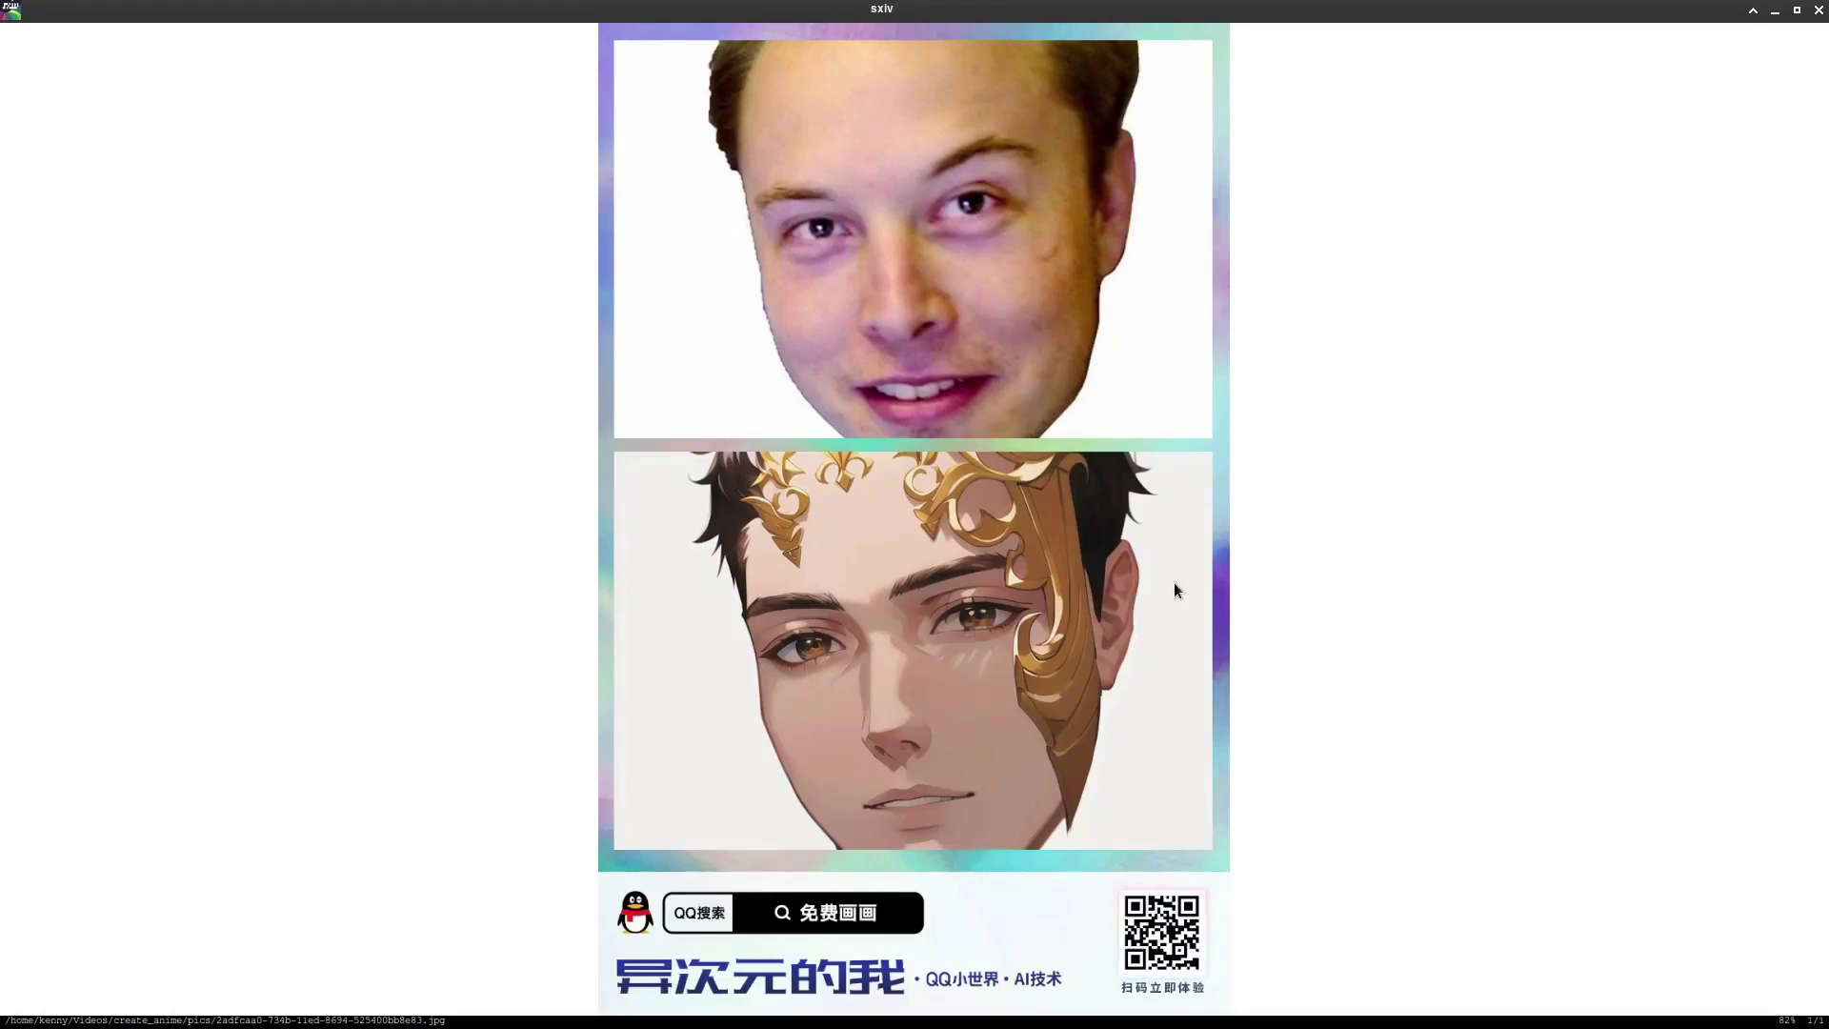
# Step: Examine the saved face comparison in sxiv at 150%, looking over both the original and anime halves, and close the viewer
pyautogui.press('+')
pyautogui.press('+')
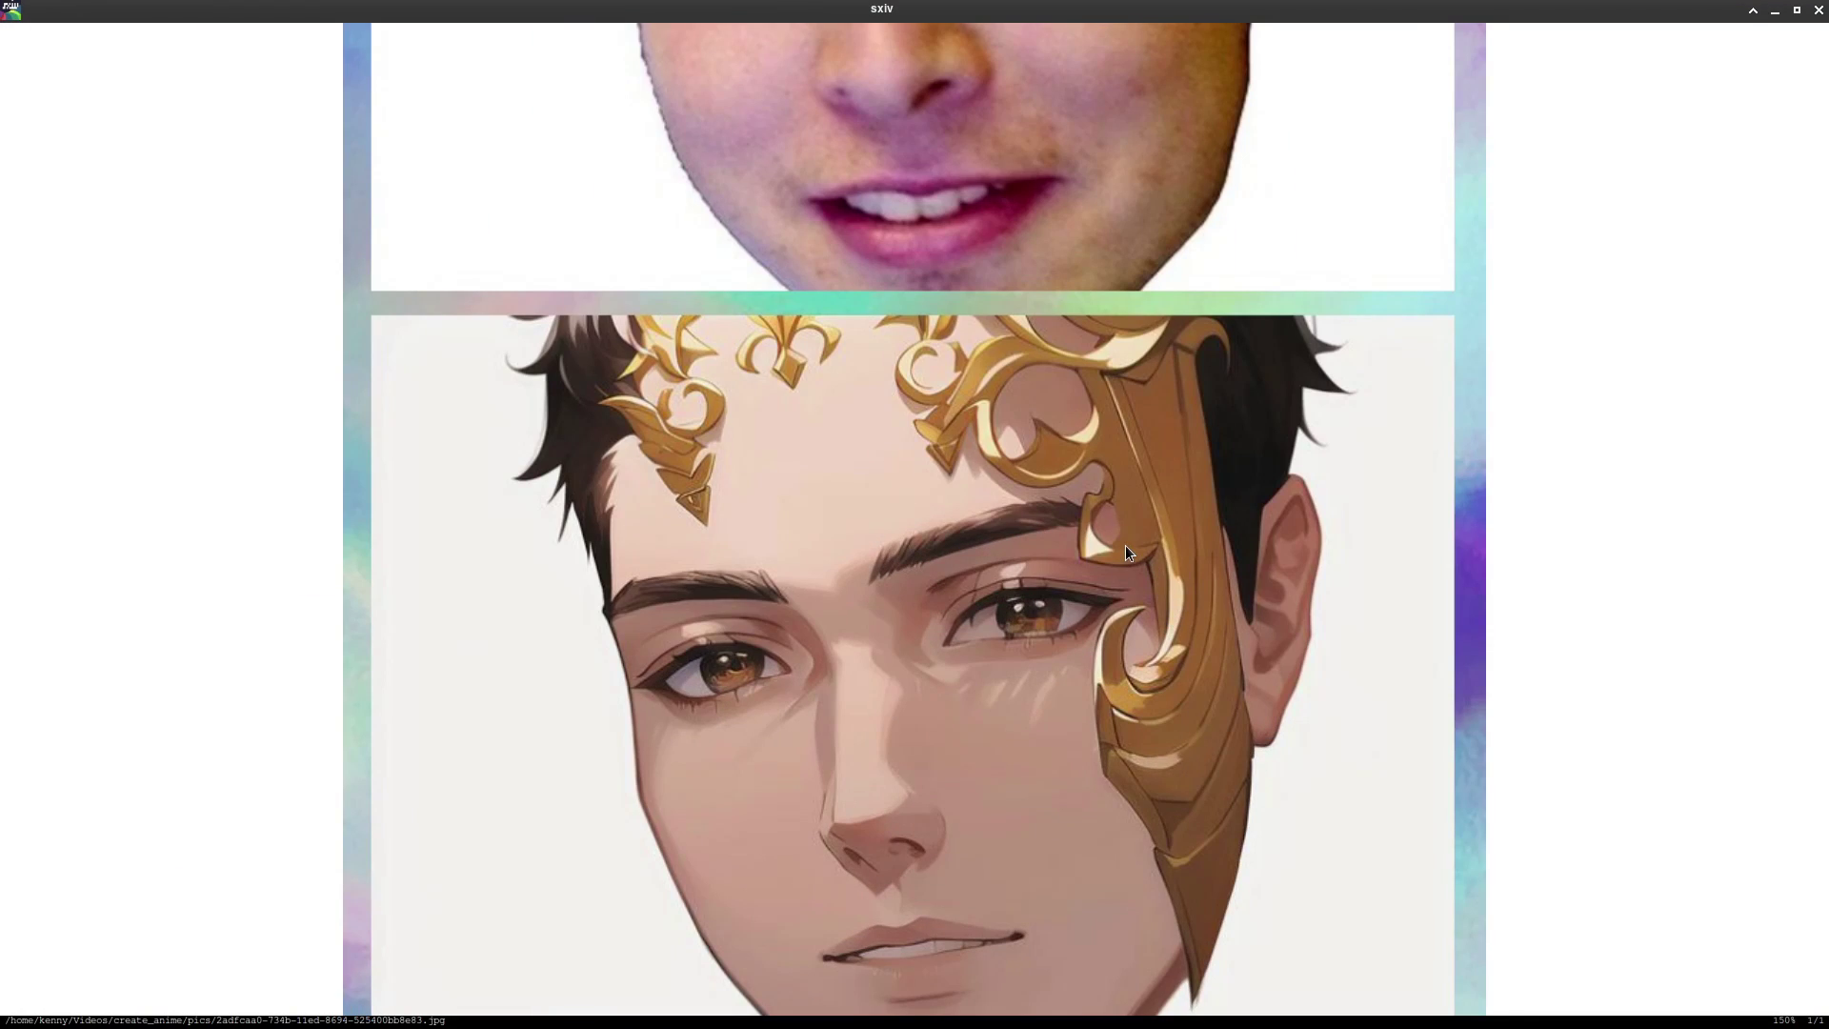
pyautogui.scroll(3, 1124, 545)
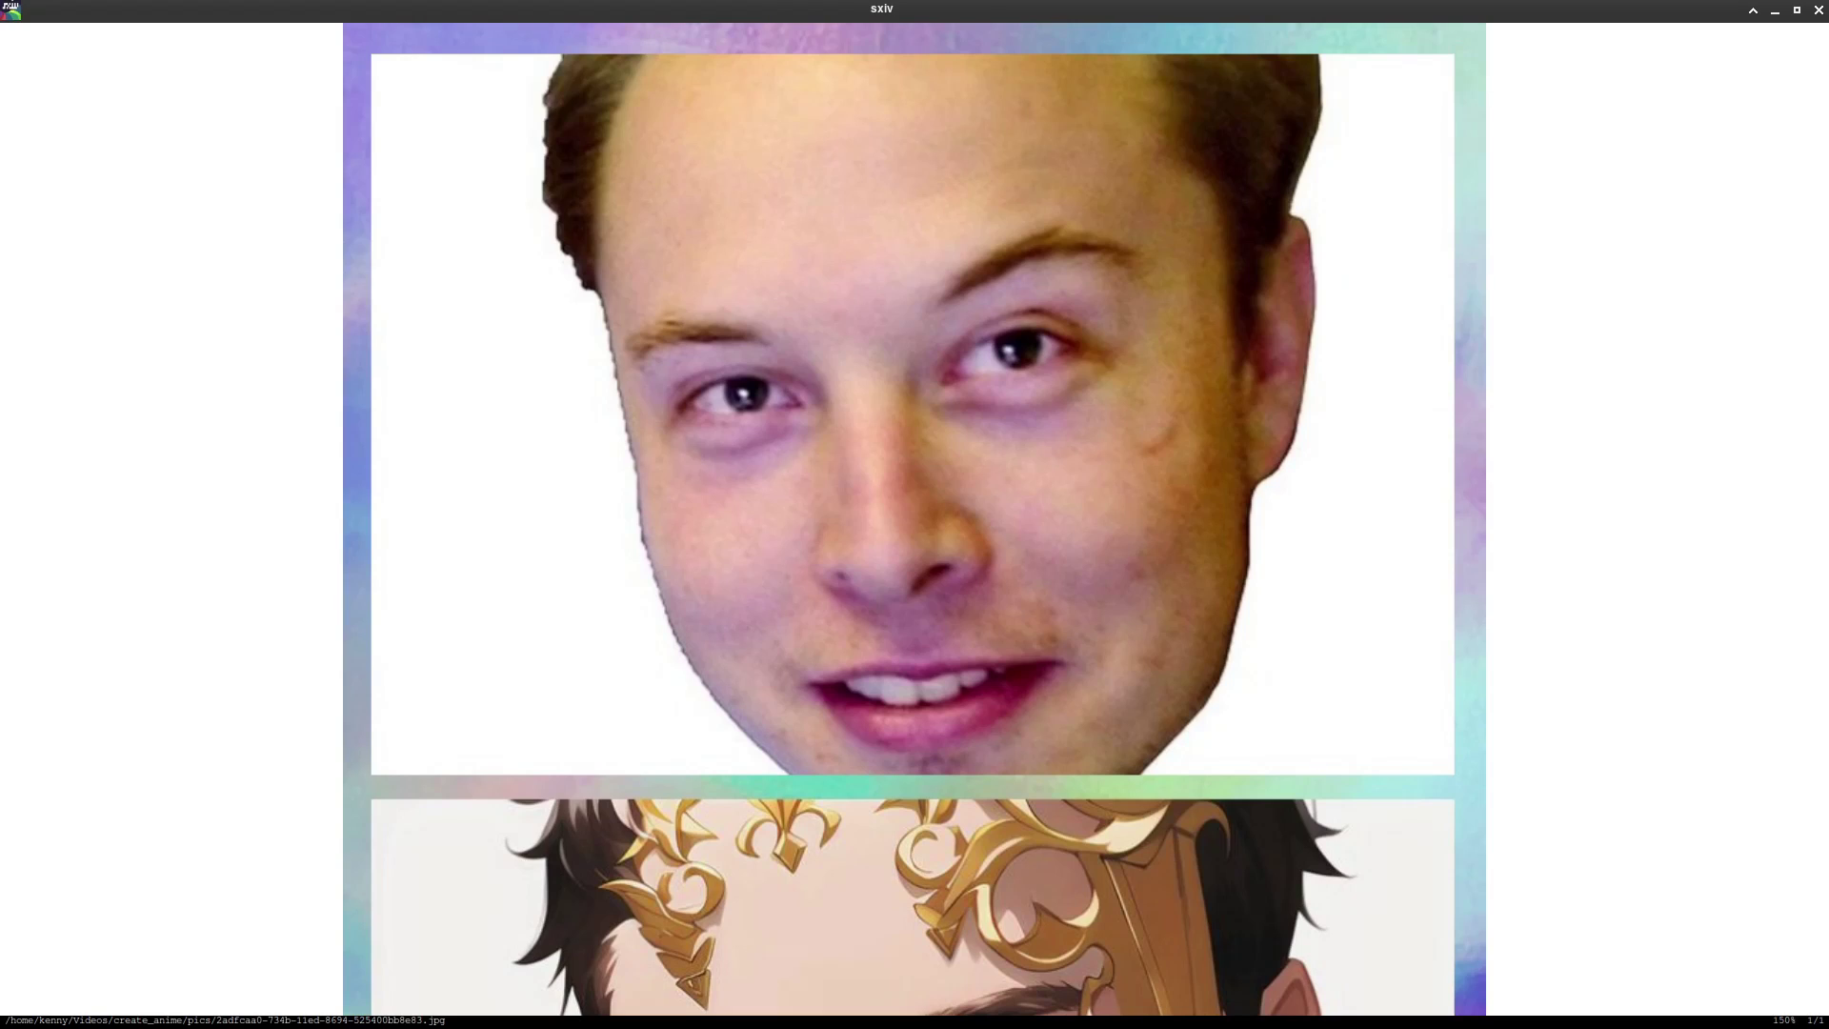
pyautogui.scroll(-4, 914, 520)
pyautogui.scroll(1, 914, 520)
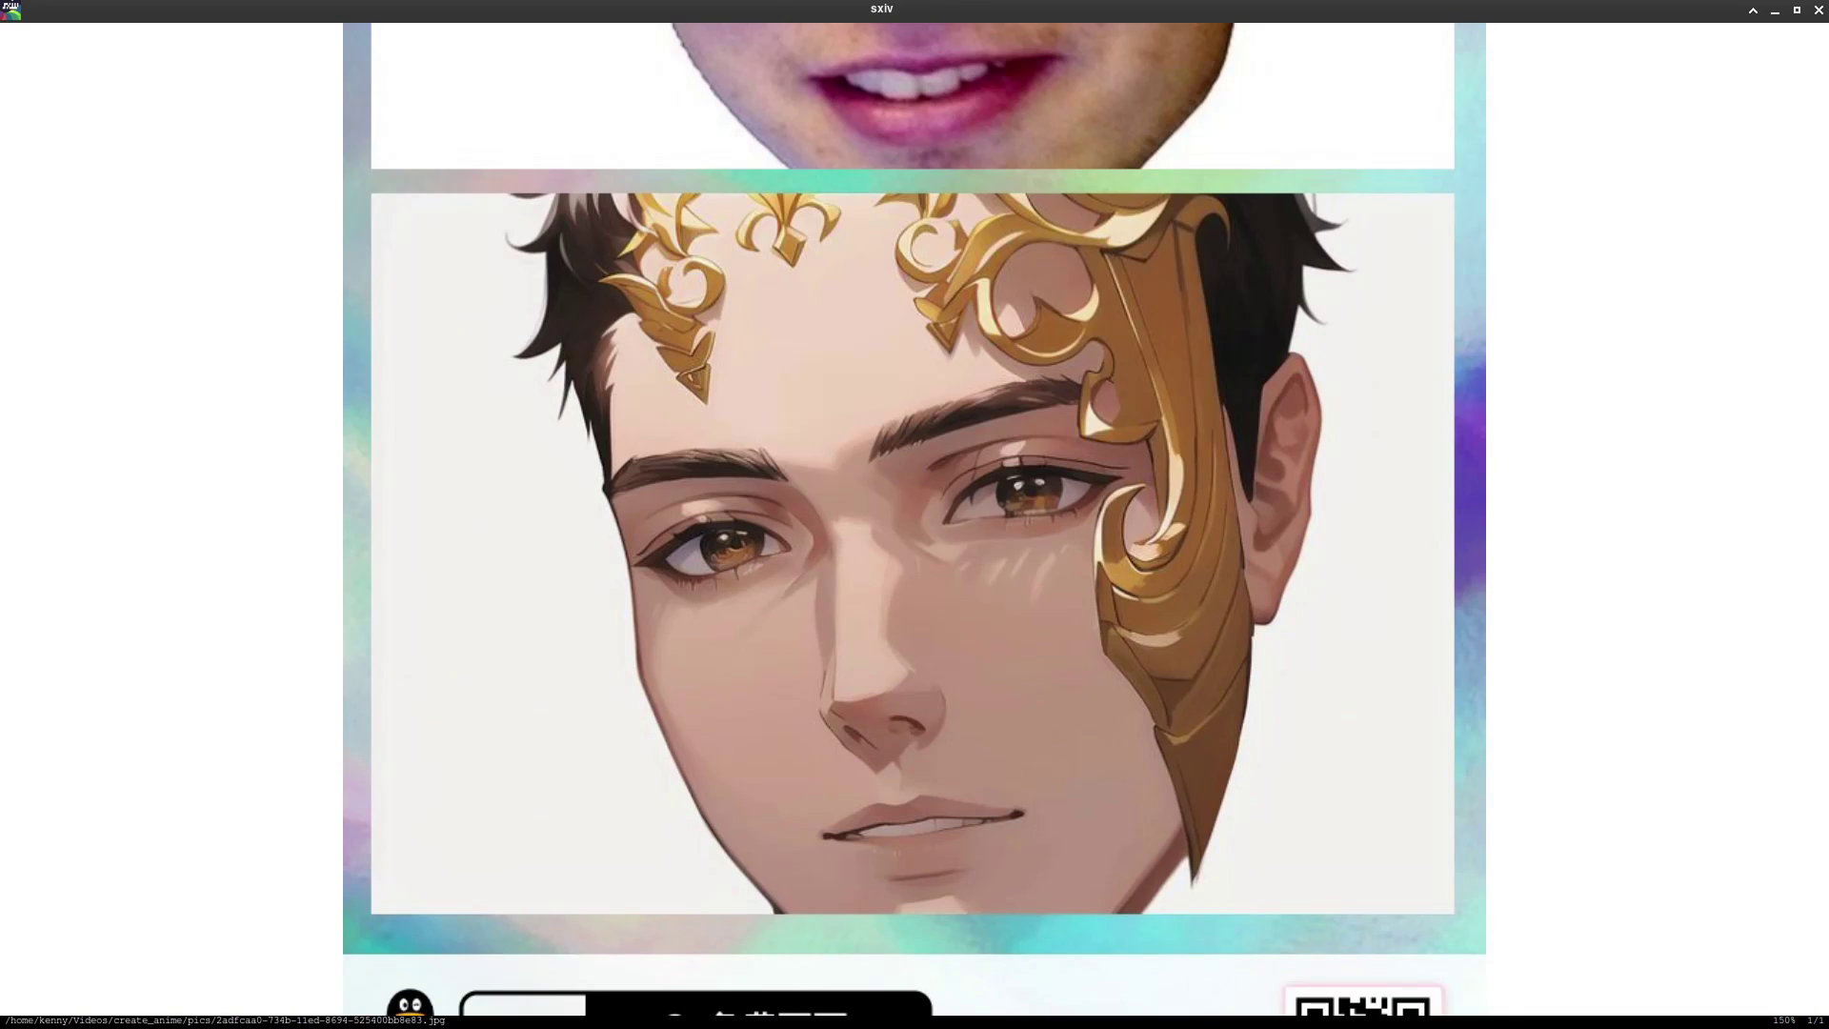
pyautogui.scroll(-1, 914, 520)
pyautogui.scroll(2, 914, 501)
pyautogui.press('q')
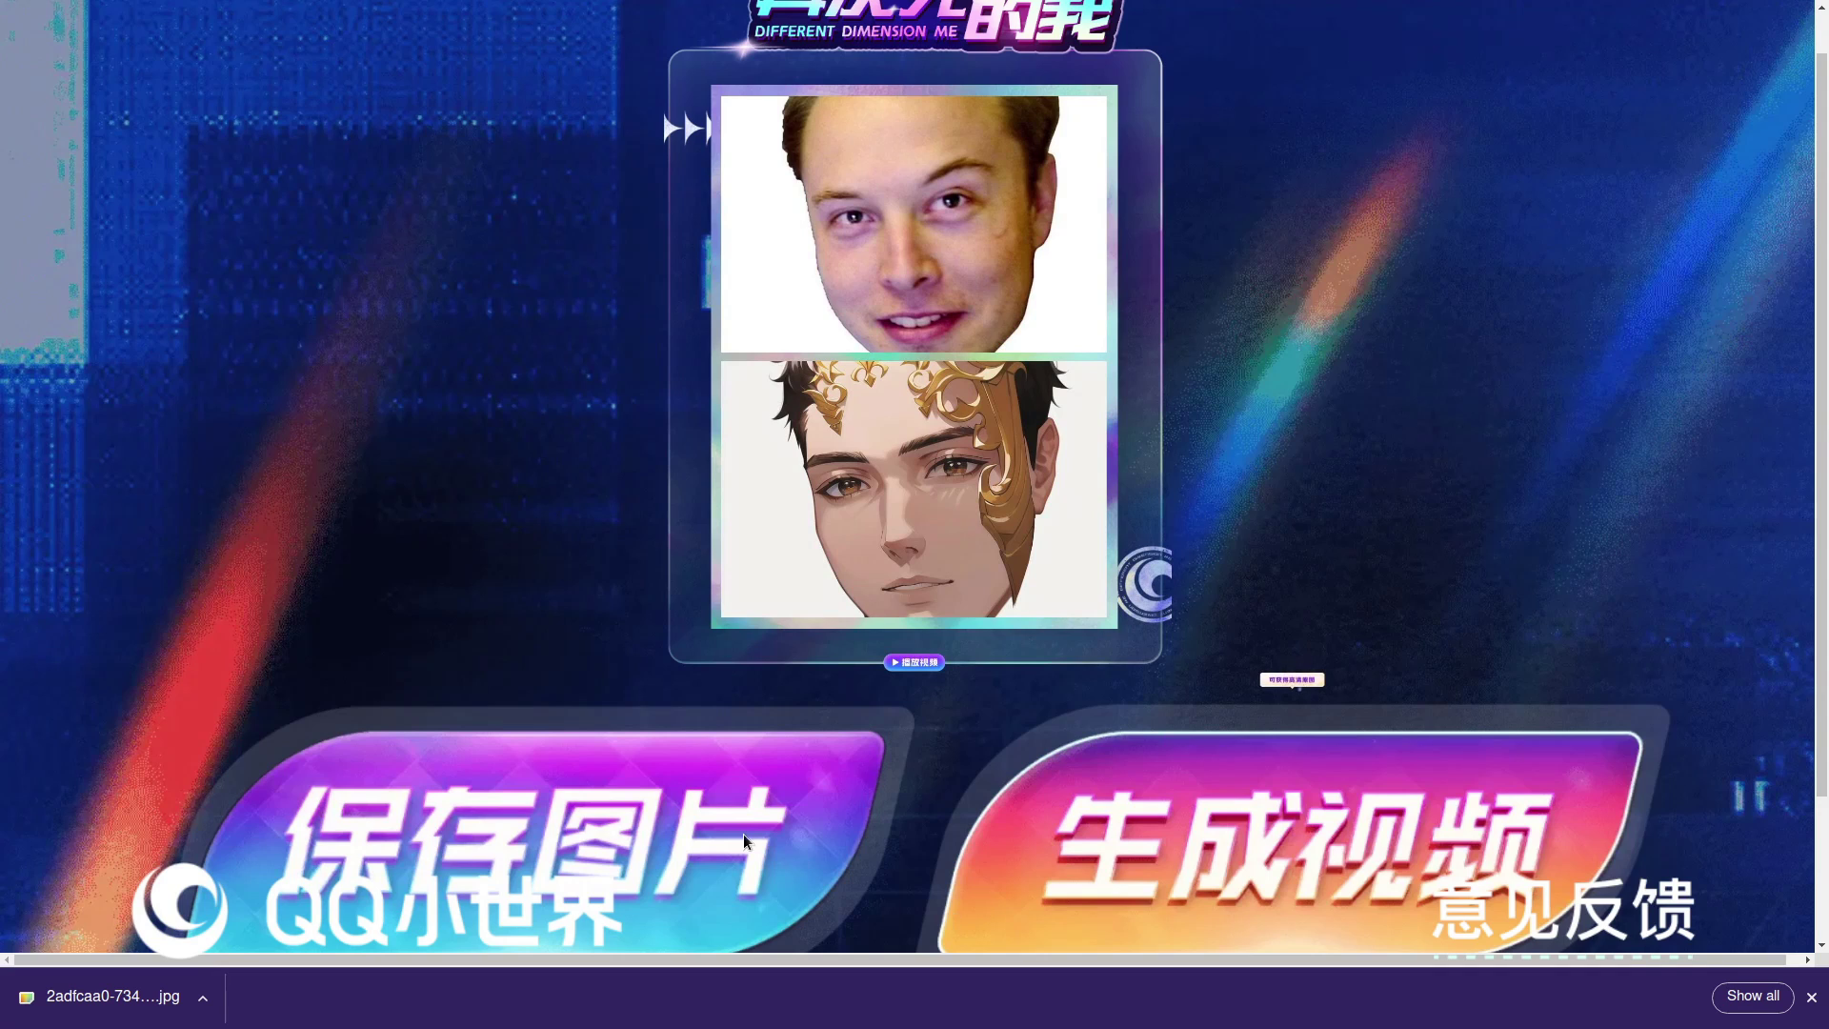
# Step: Reload the site for a new conversion and try to convert the photo 1650331133633.jpg from the pics folder
pyautogui.press('F5')
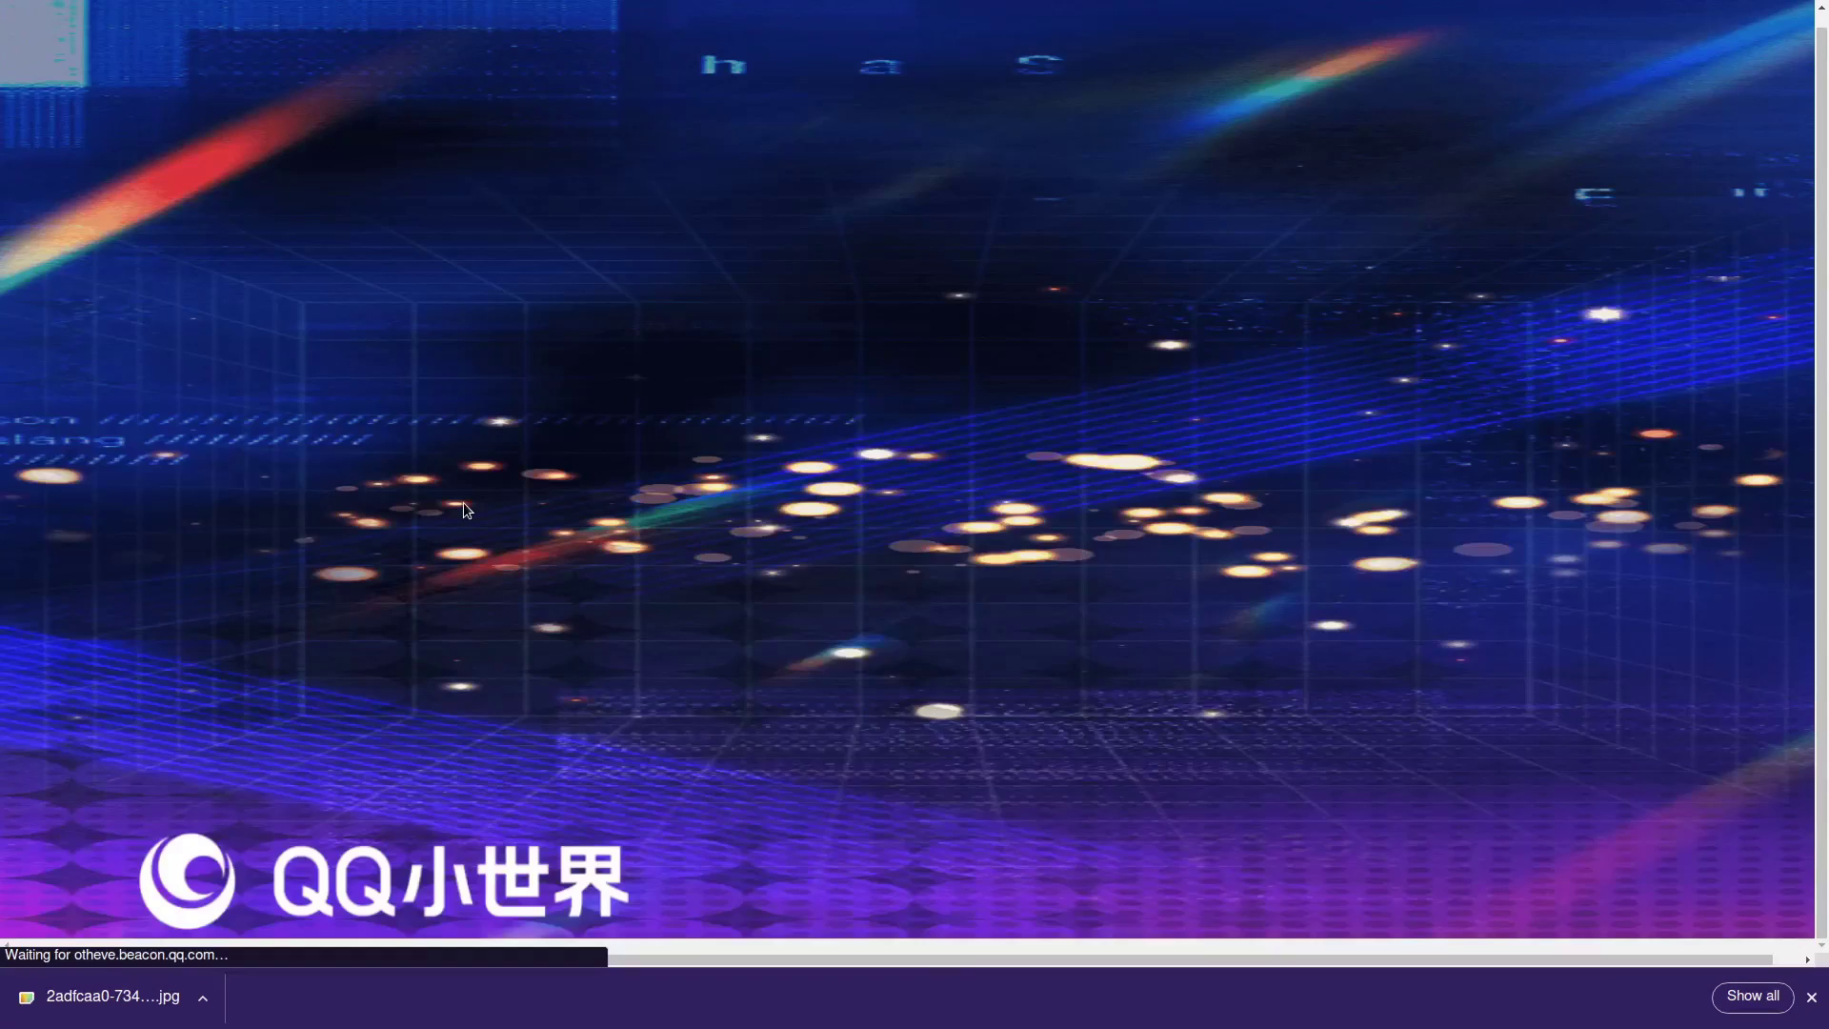
pyautogui.scroll(-2, 1047, 876)
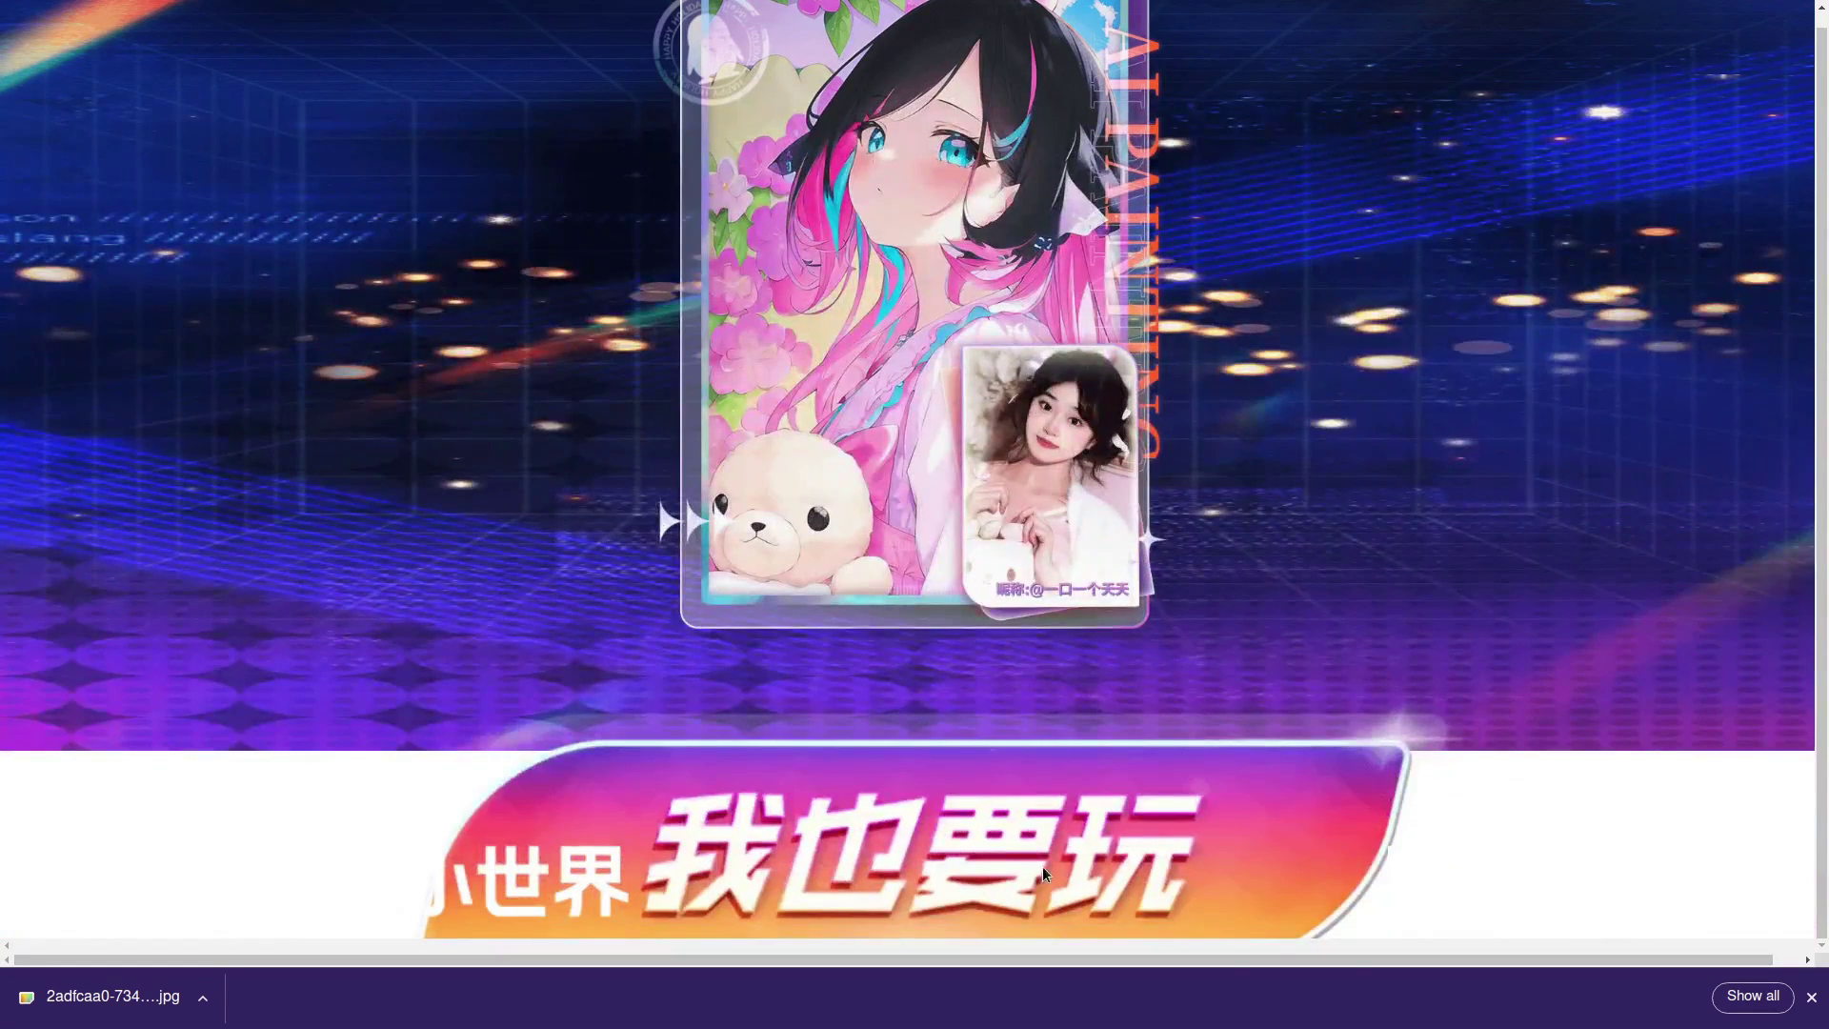
pyautogui.click(1042, 865)
pyautogui.click(994, 891)
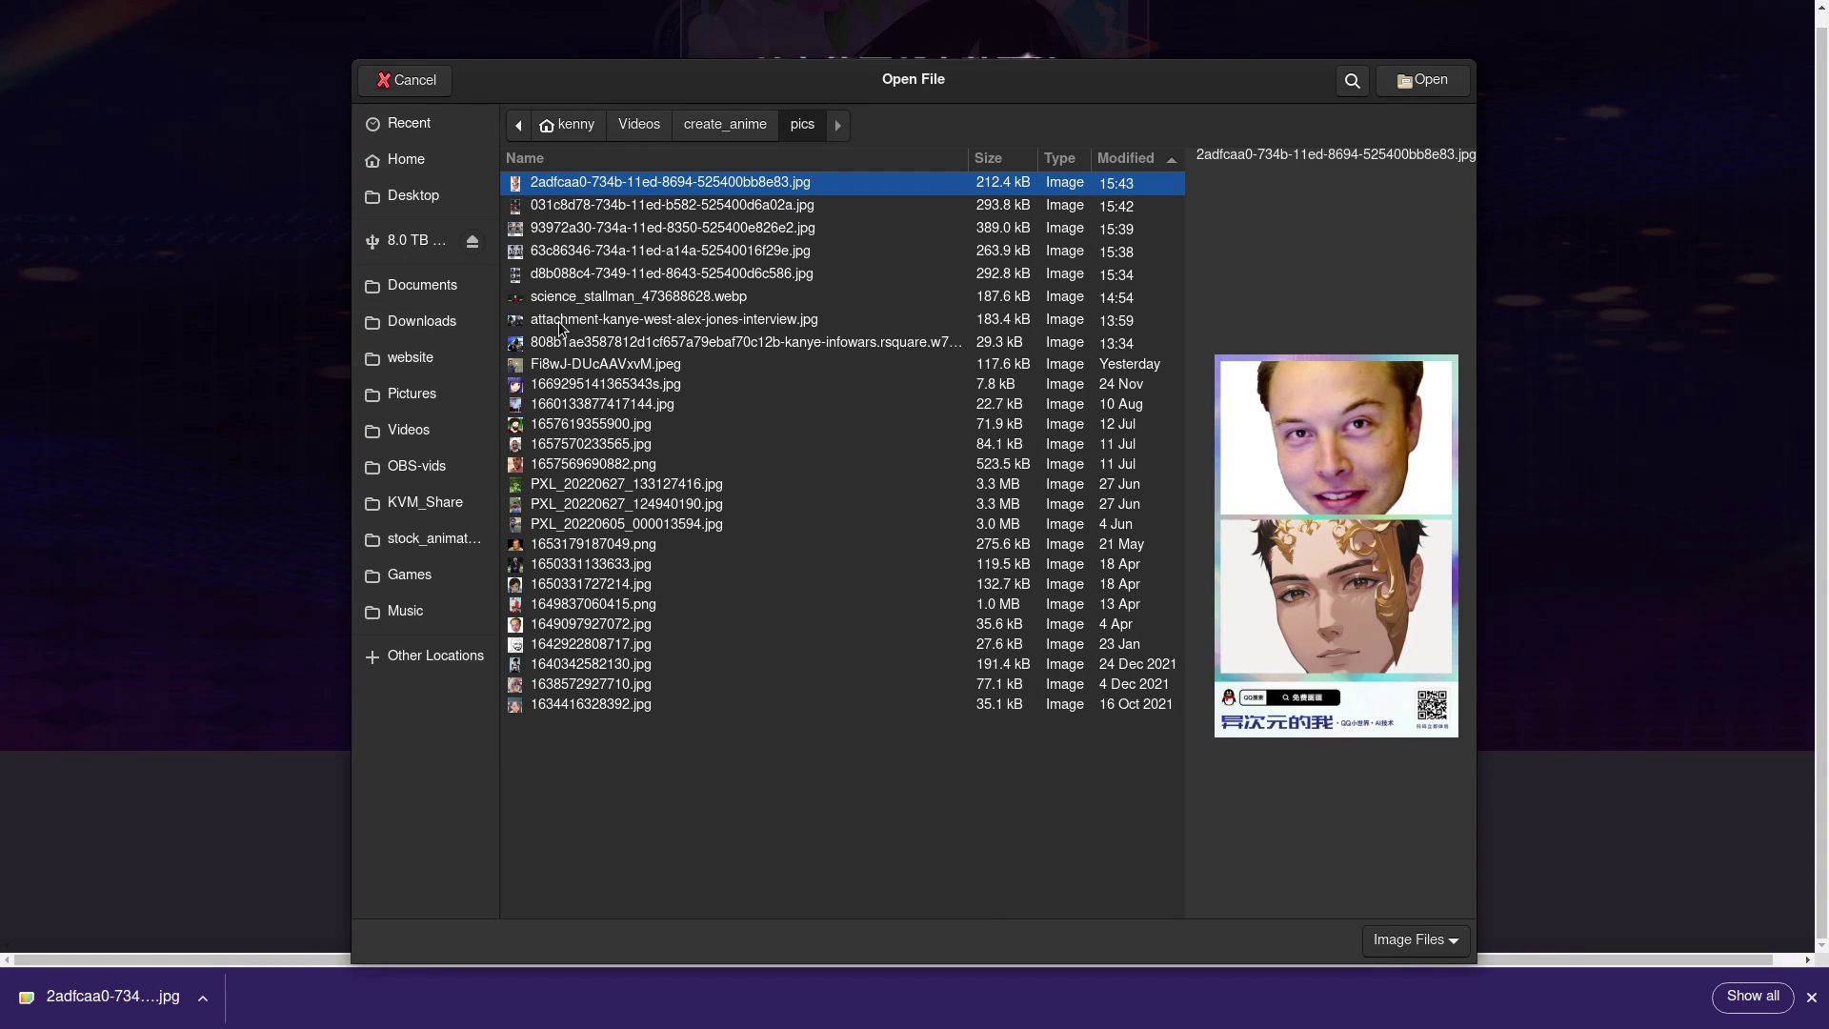
pyautogui.click(545, 568)
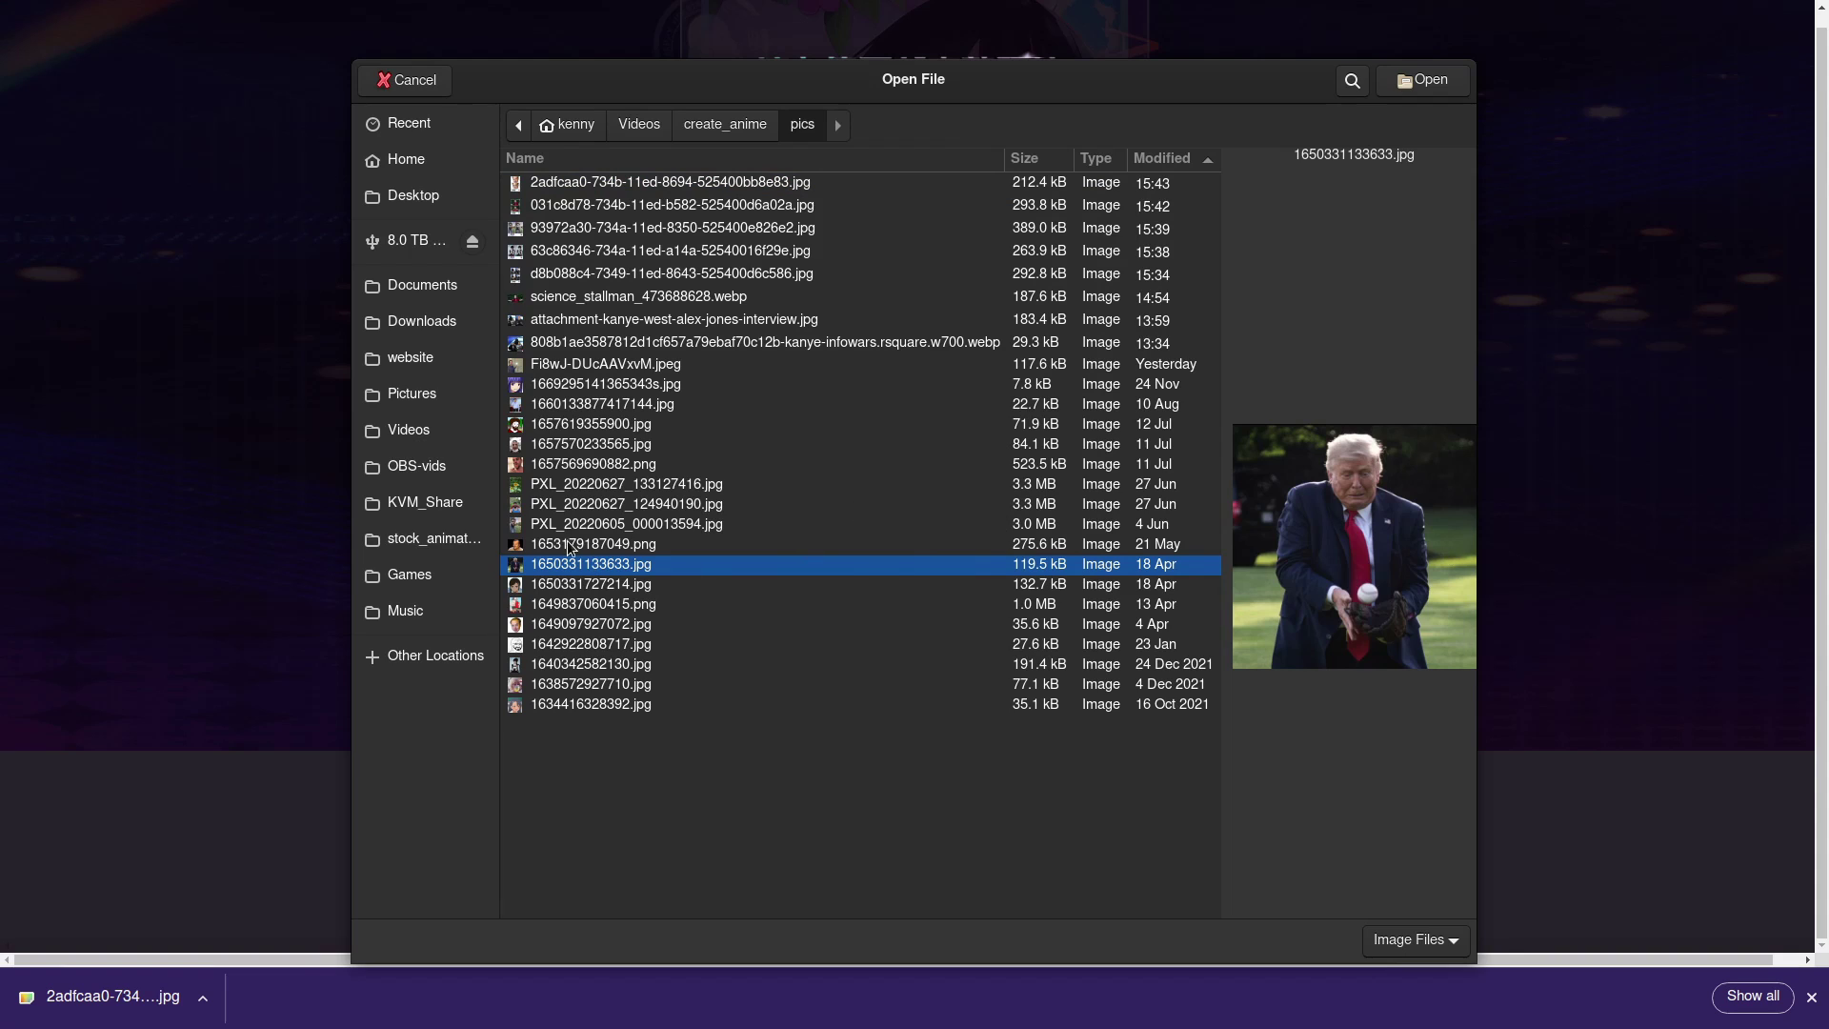
pyautogui.doubleClick(572, 568)
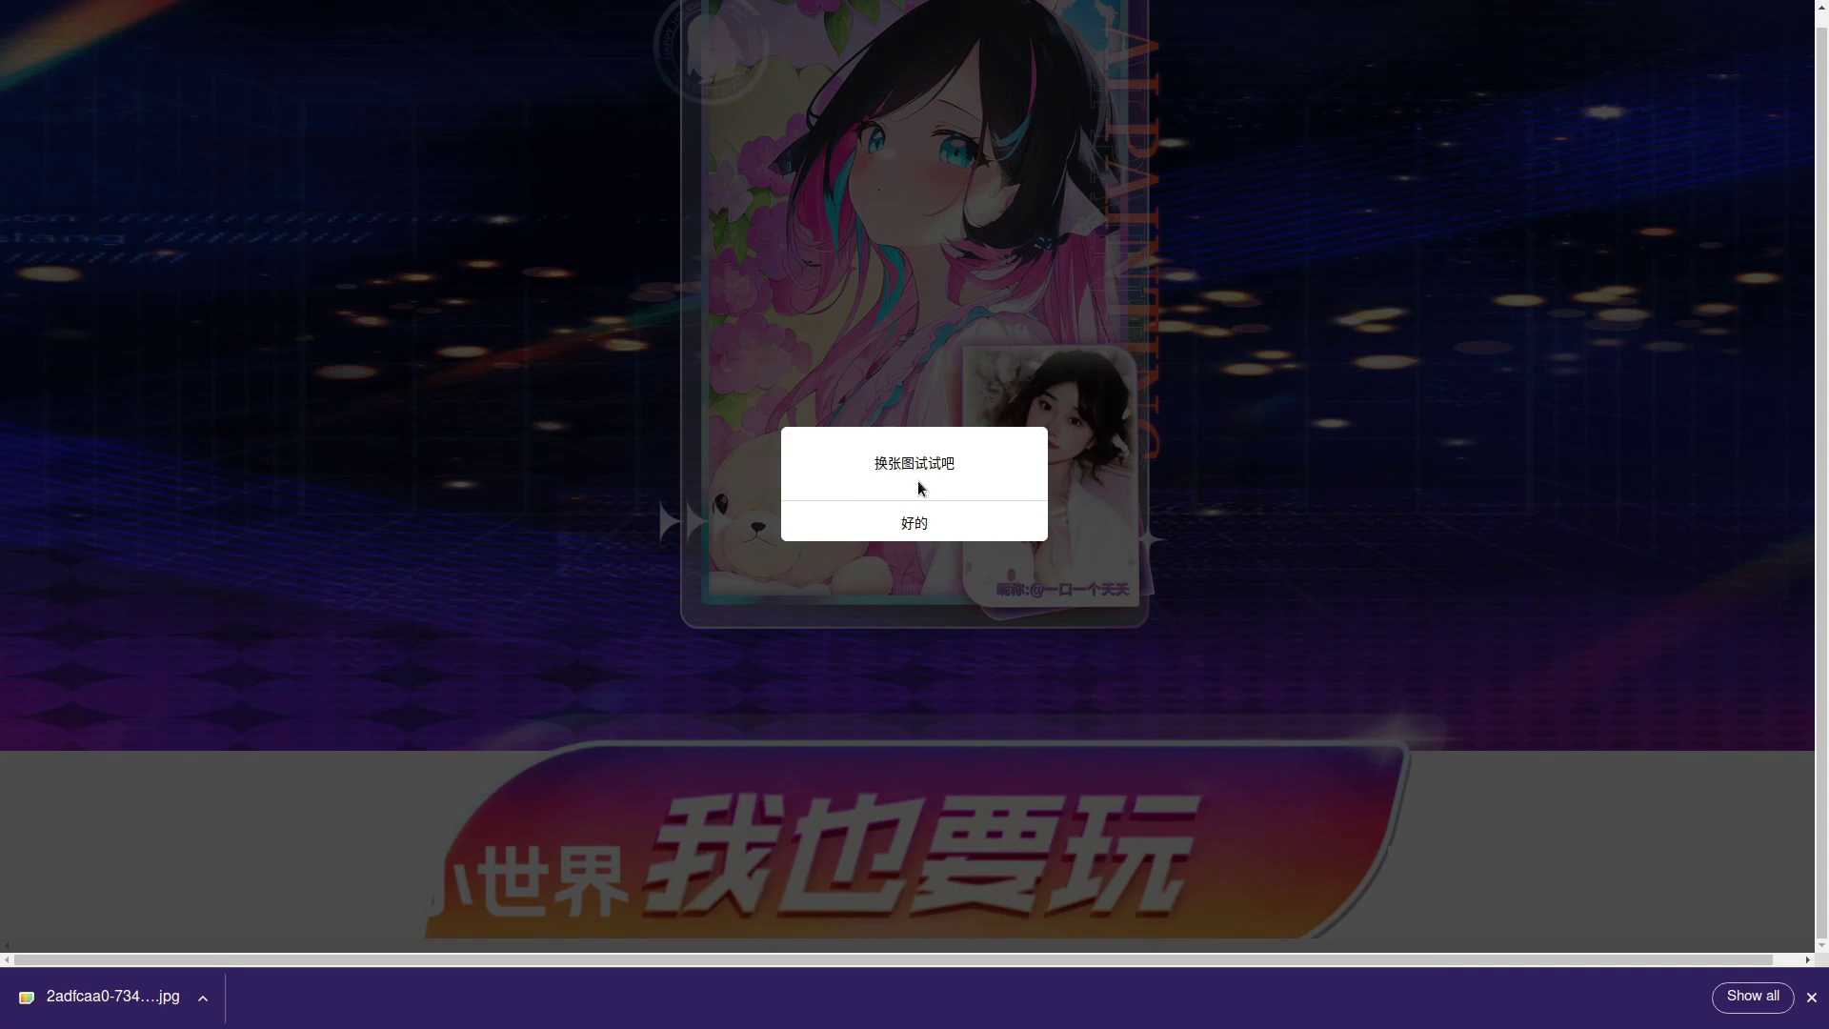
# Step: Translate the Chinese message in the dialog into English, read the translation and return to the anime site
pyautogui.tripleClick(918, 463)
pyautogui.rightClick(917, 463)
pyautogui.click(940, 481)
pyautogui.rightClick(926, 472)
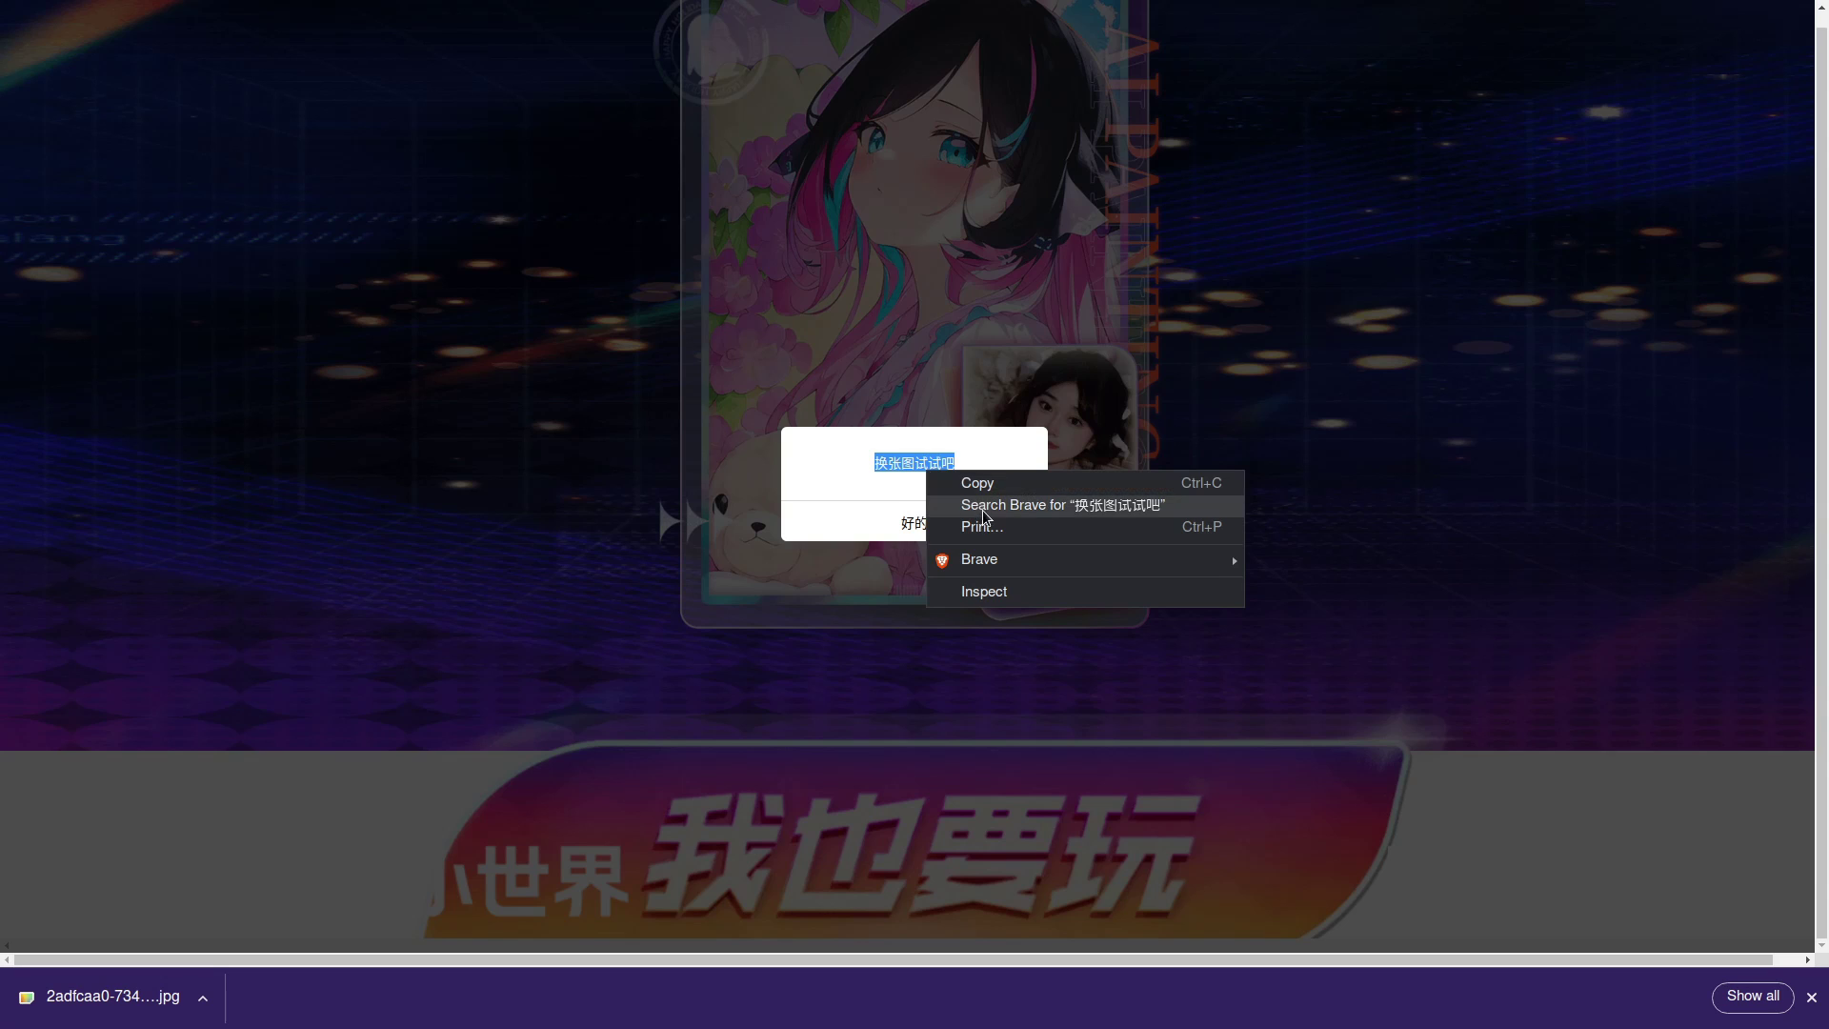
pyautogui.click(981, 555)
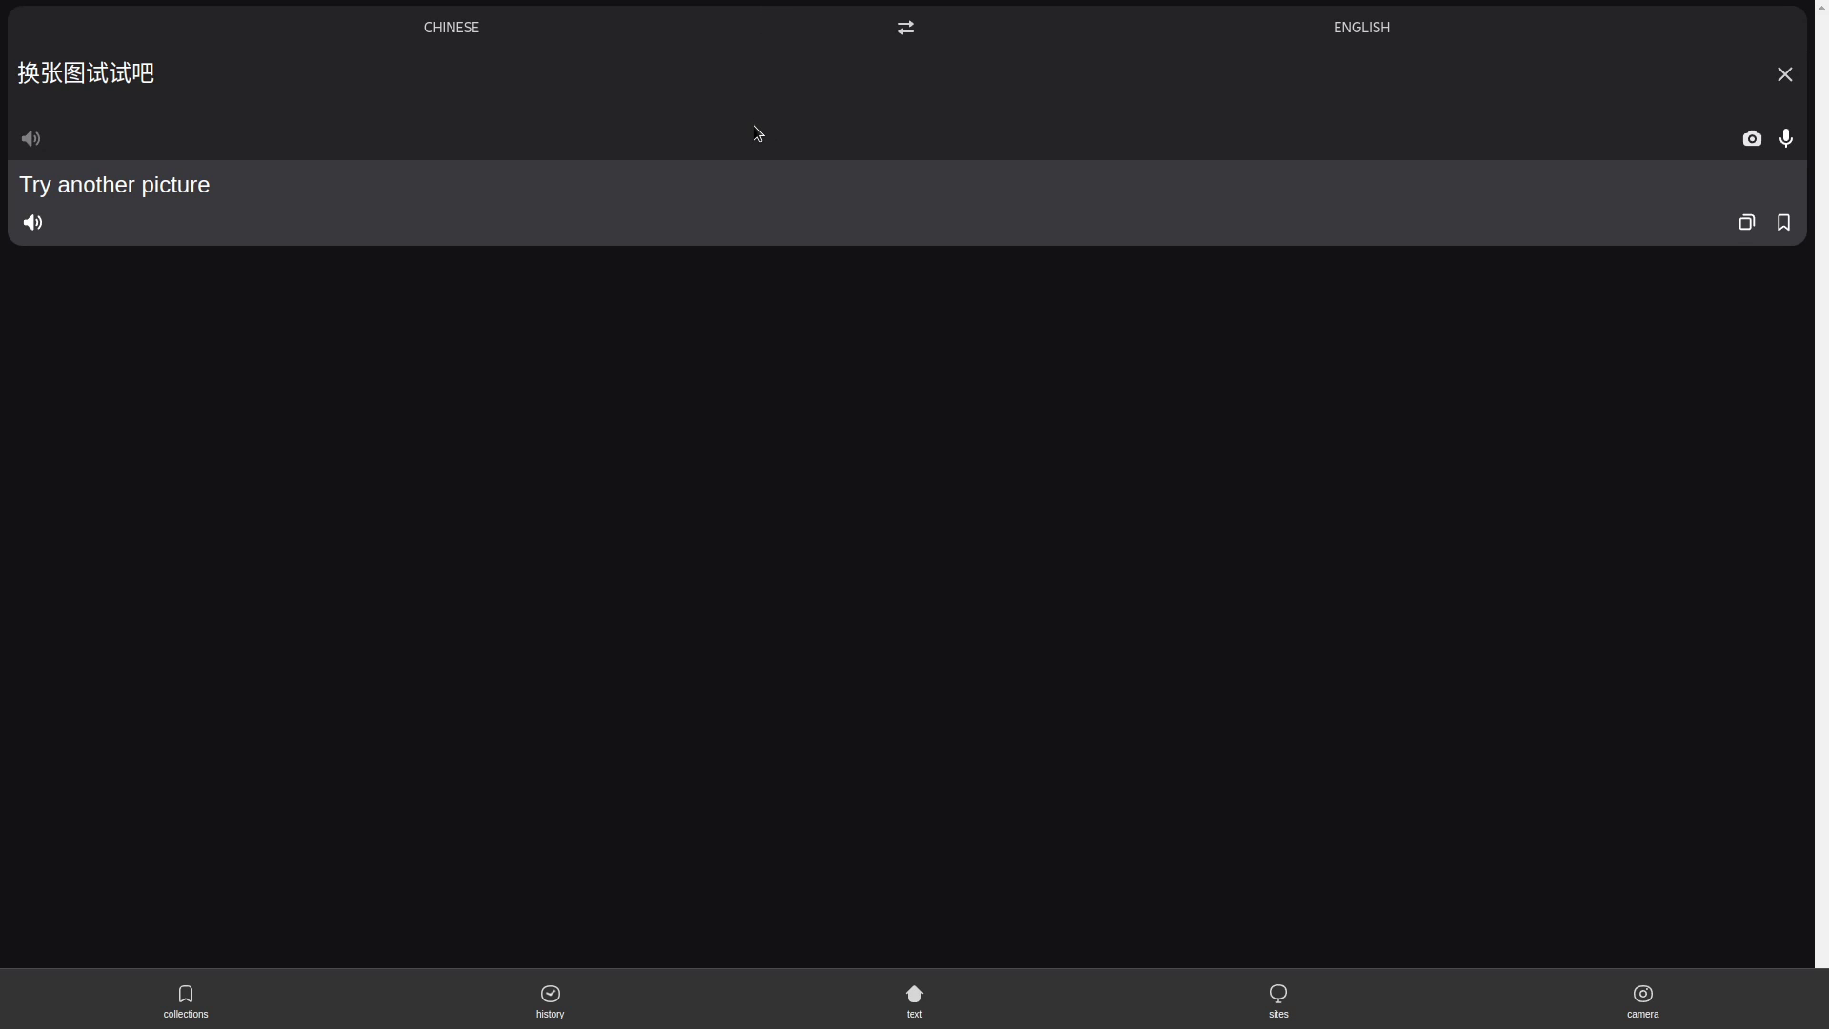
pyautogui.press('Escape')
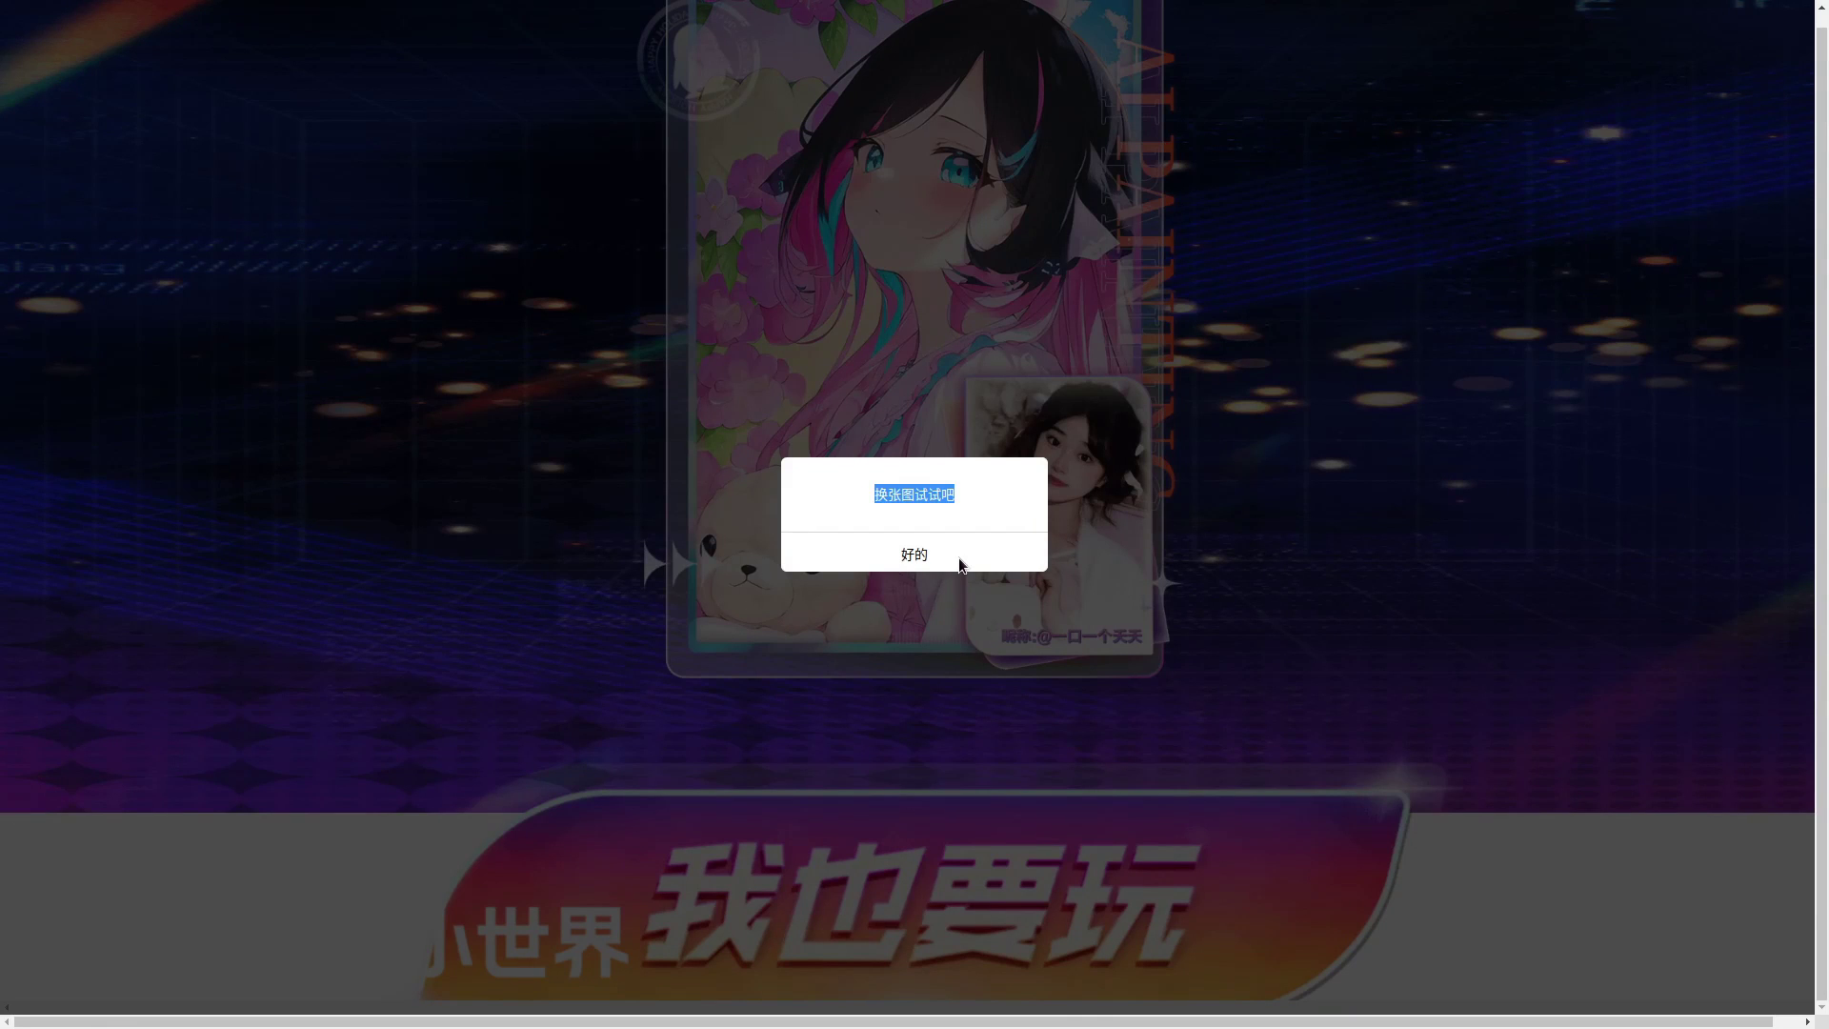
# Step: Dismiss the message, retry the upload of 1650331133633.jpg from the pics folder and dismiss the new message
pyautogui.click(958, 558)
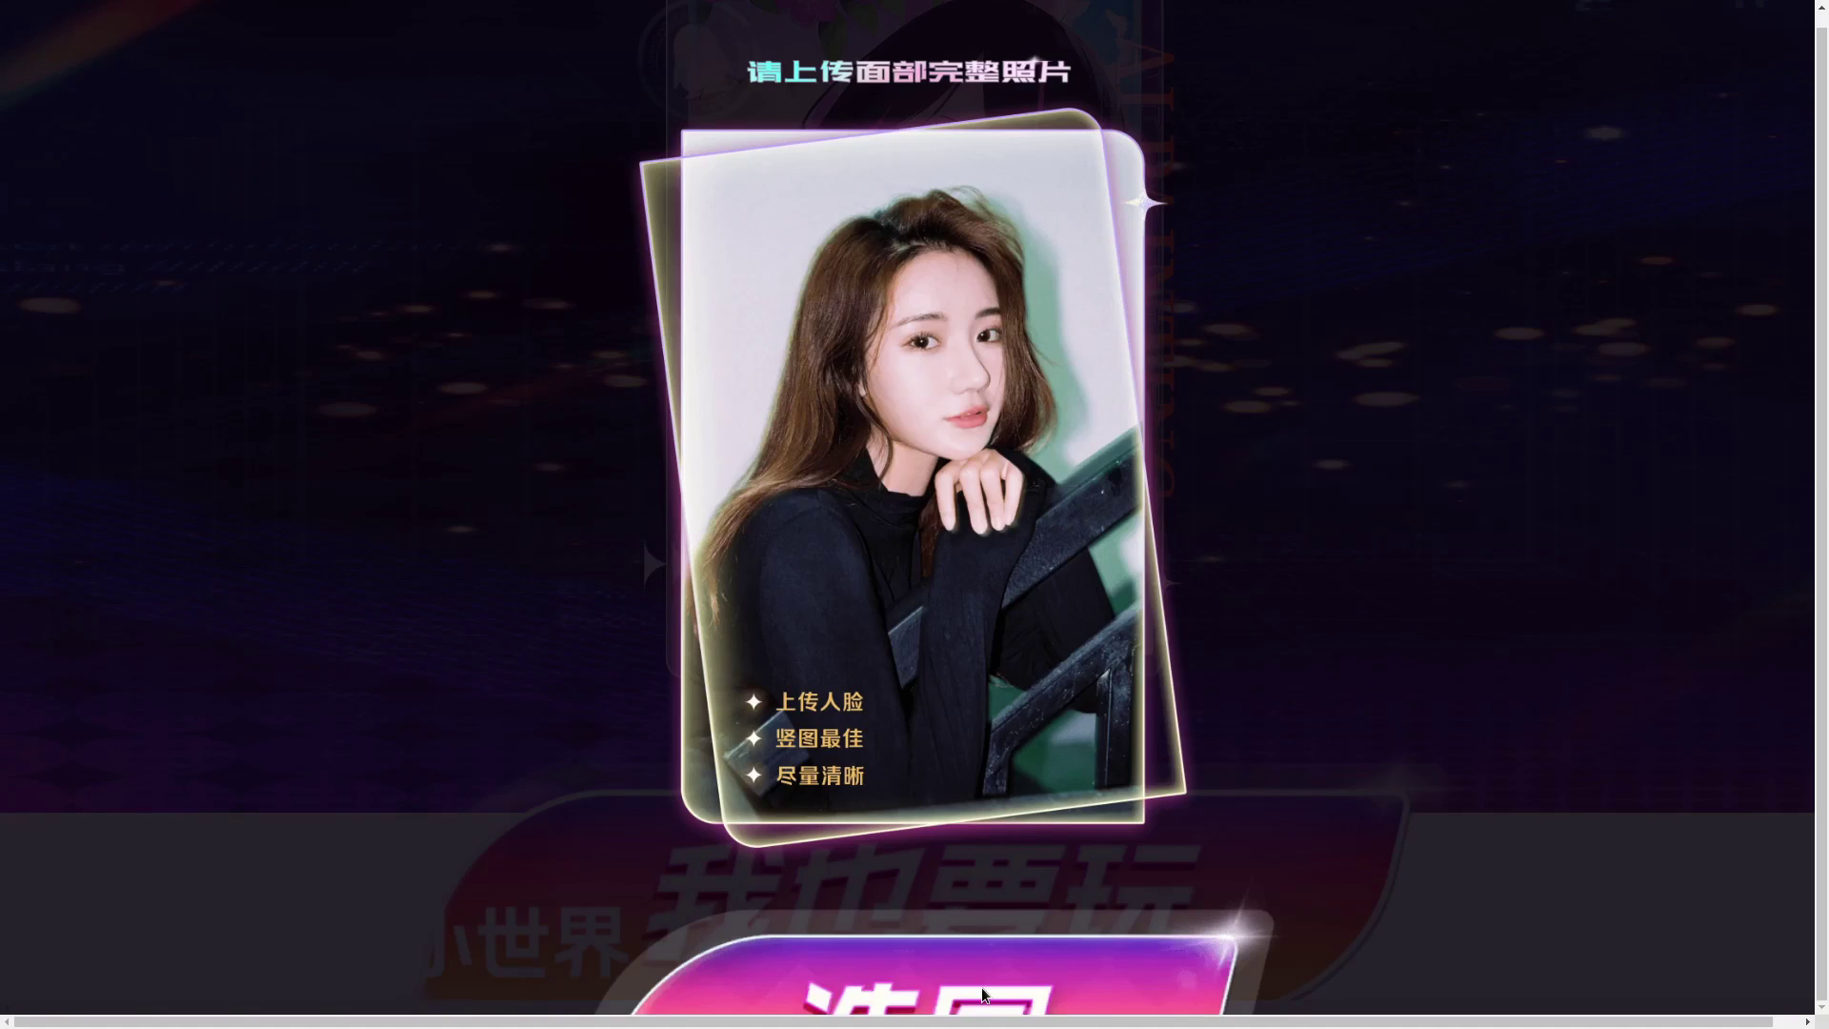
pyautogui.click(981, 987)
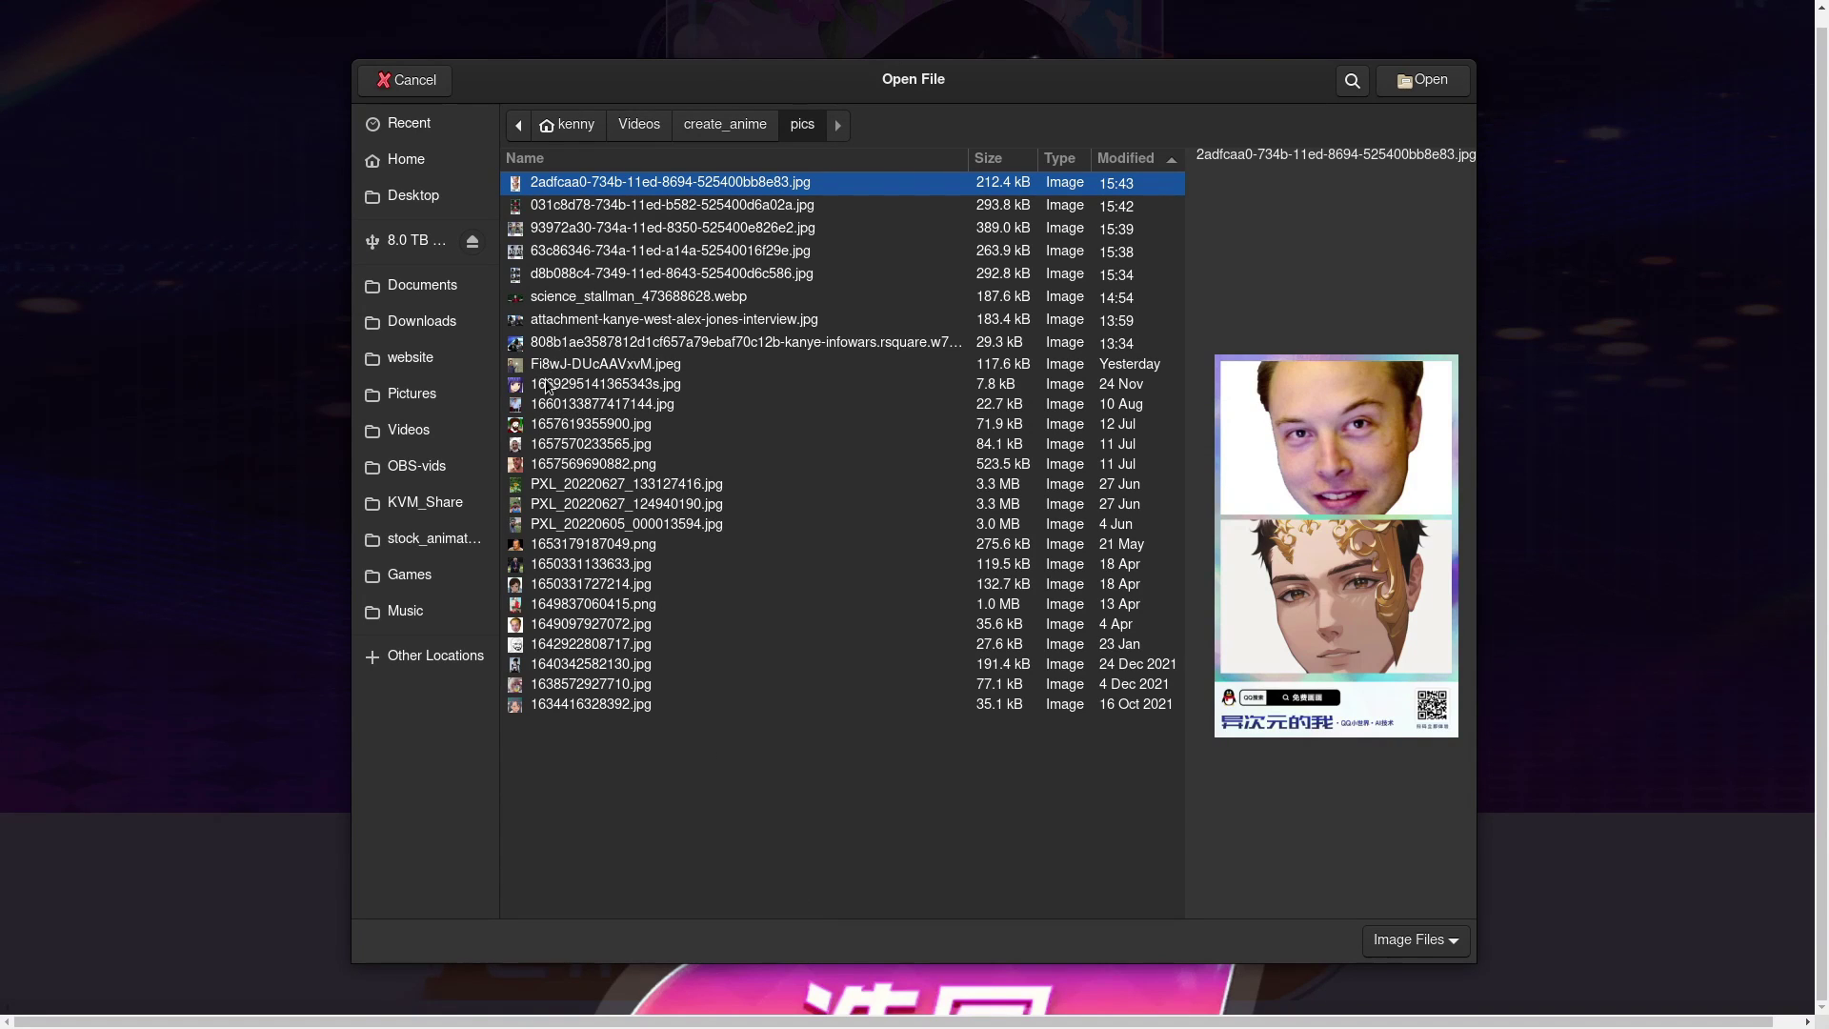
pyautogui.click(572, 567)
pyautogui.doubleClick(571, 567)
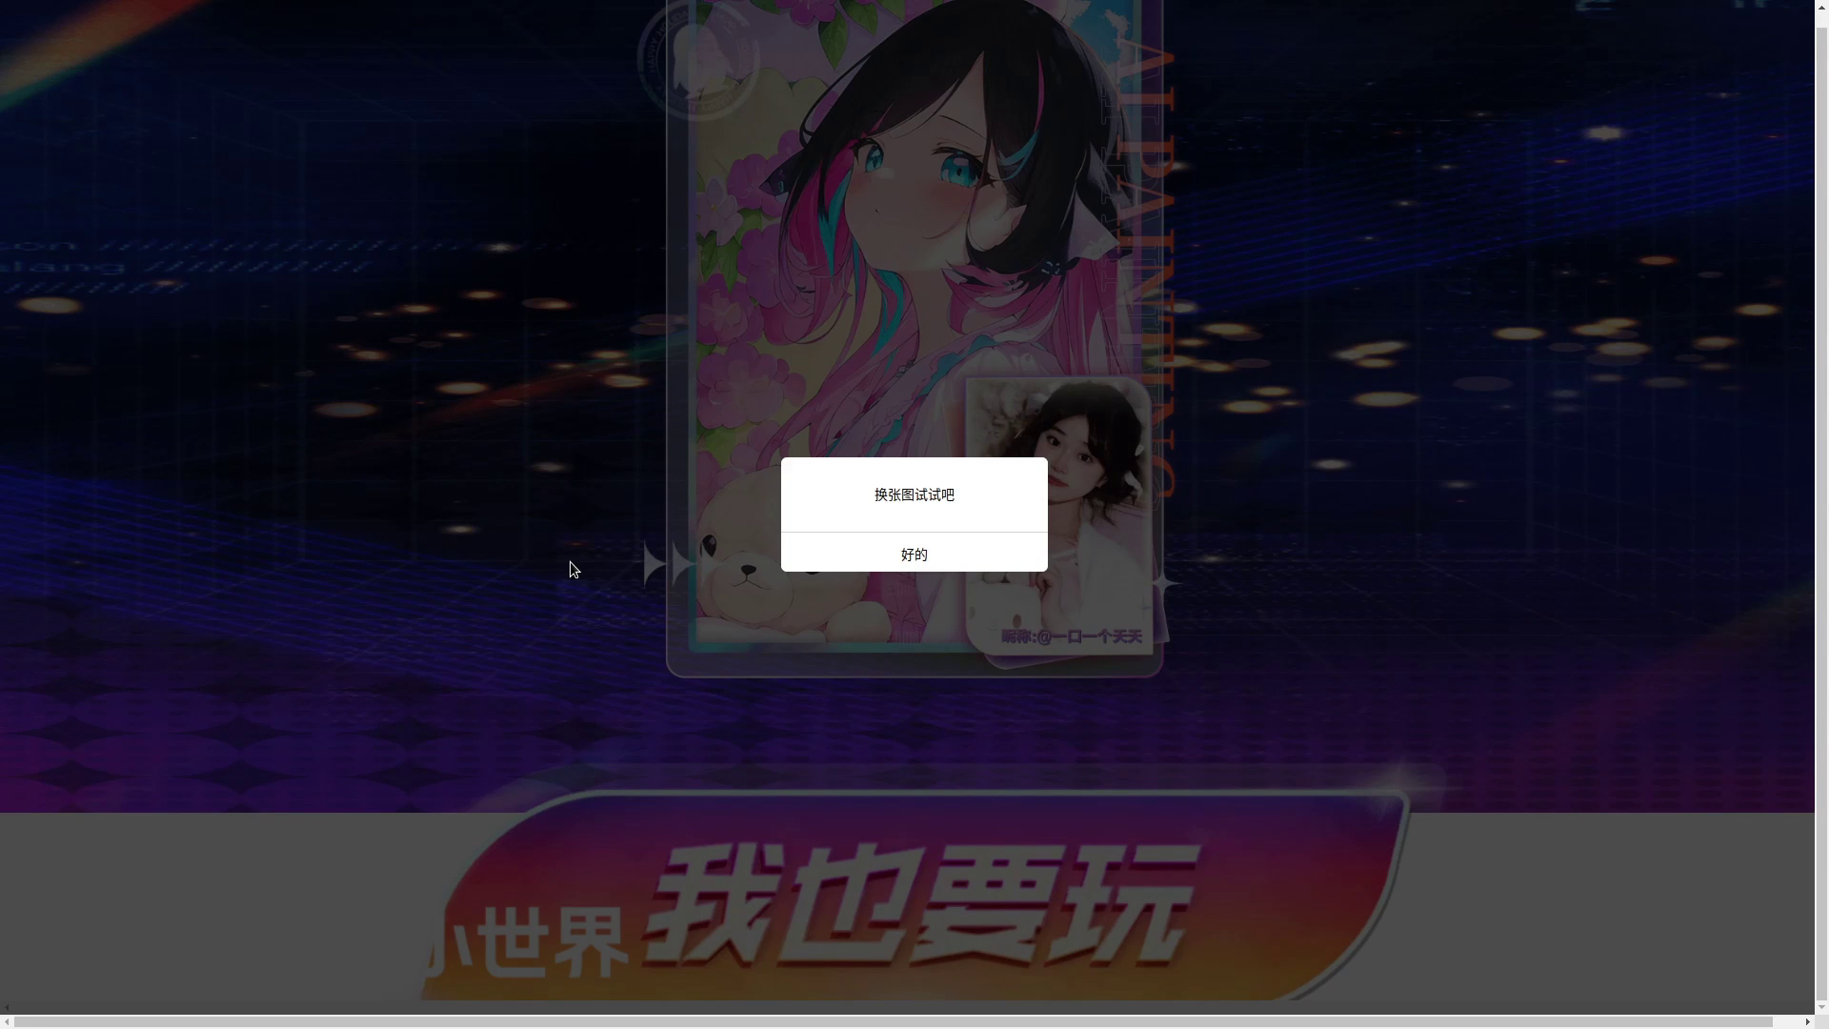
pyautogui.click(914, 554)
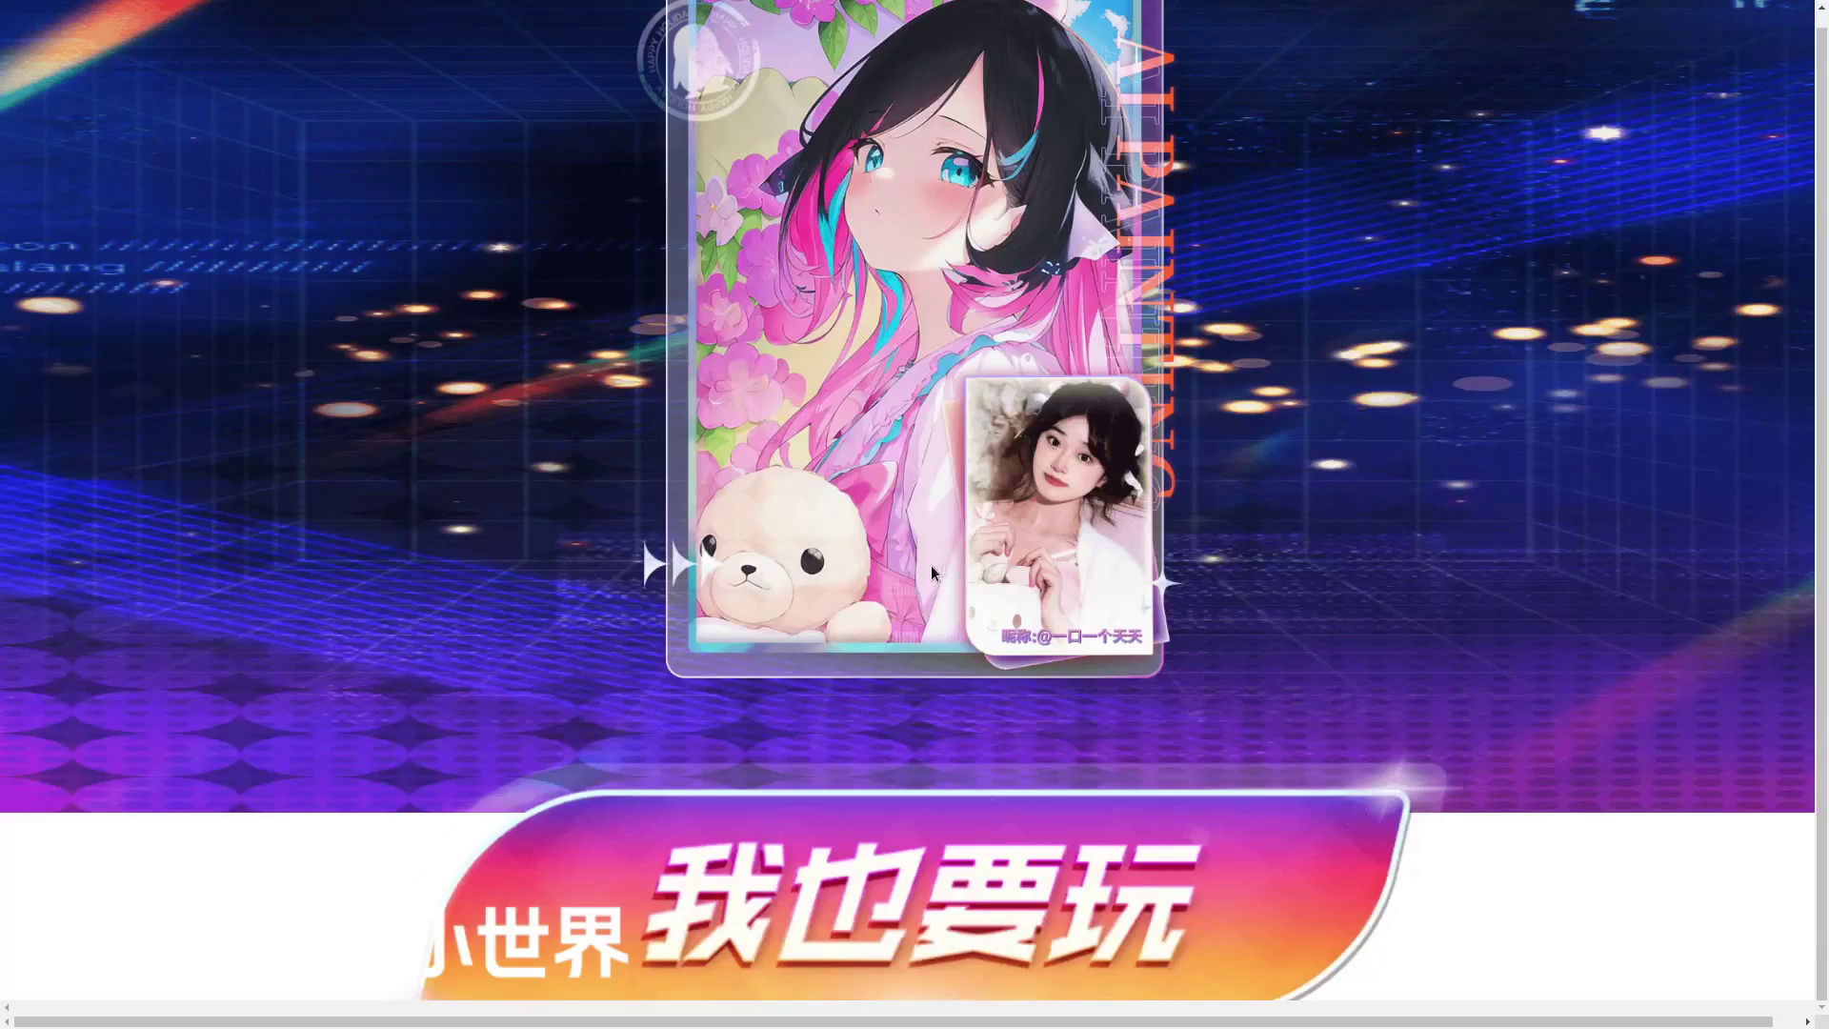
# Step: Try two more uploads from the pics folder, starting with 1650331133633.jpg, and dismiss the message each time
pyautogui.click(913, 991)
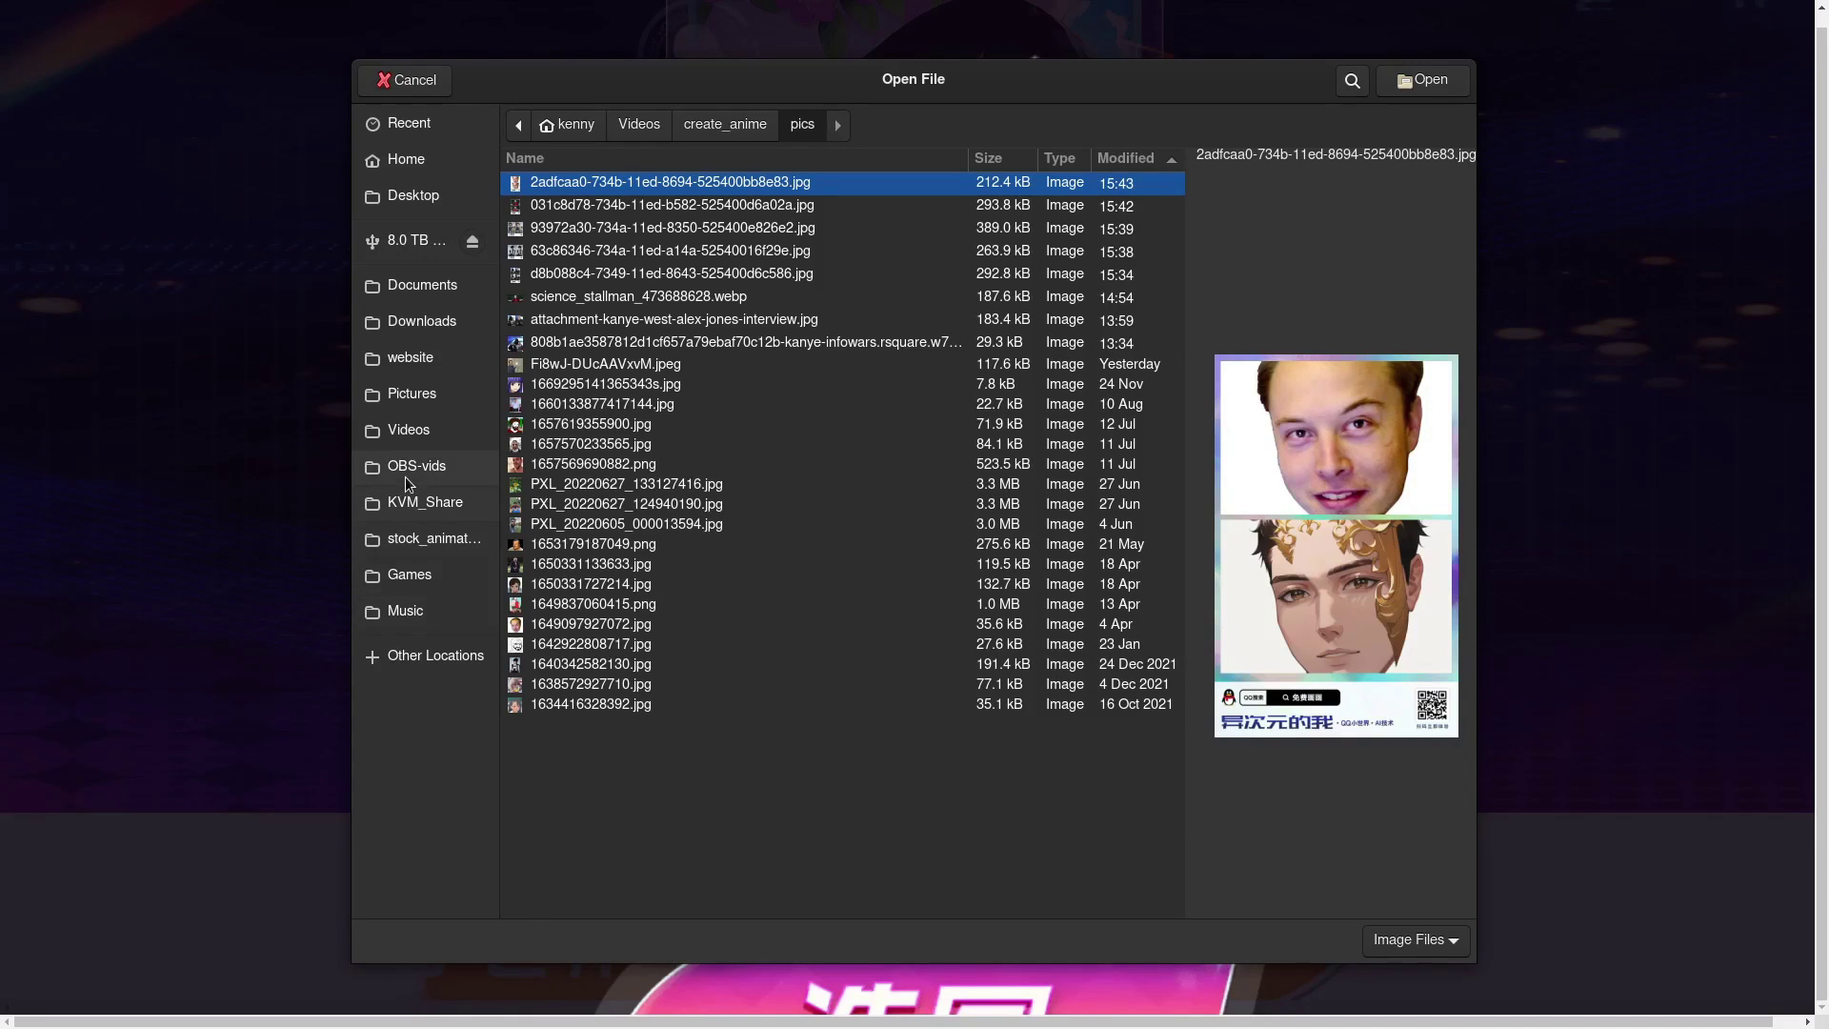
pyautogui.click(565, 566)
pyautogui.doubleClick(563, 565)
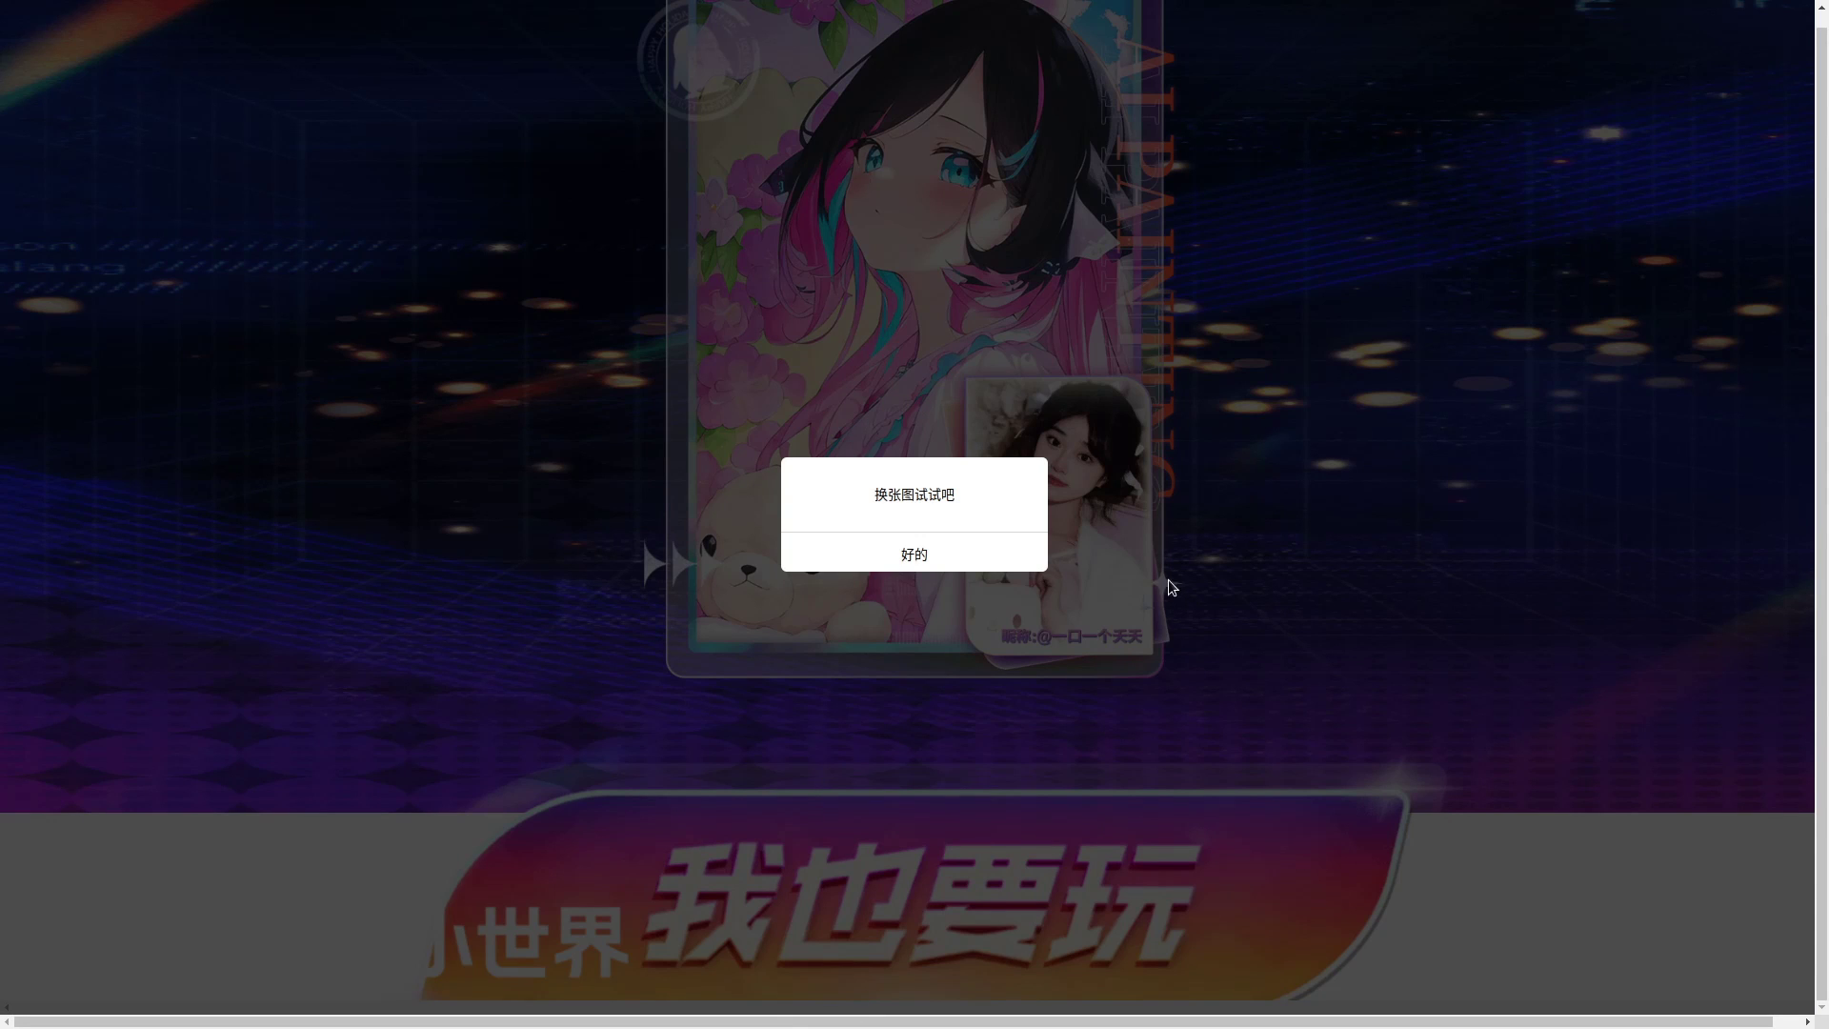
pyautogui.click(955, 560)
pyautogui.click(872, 952)
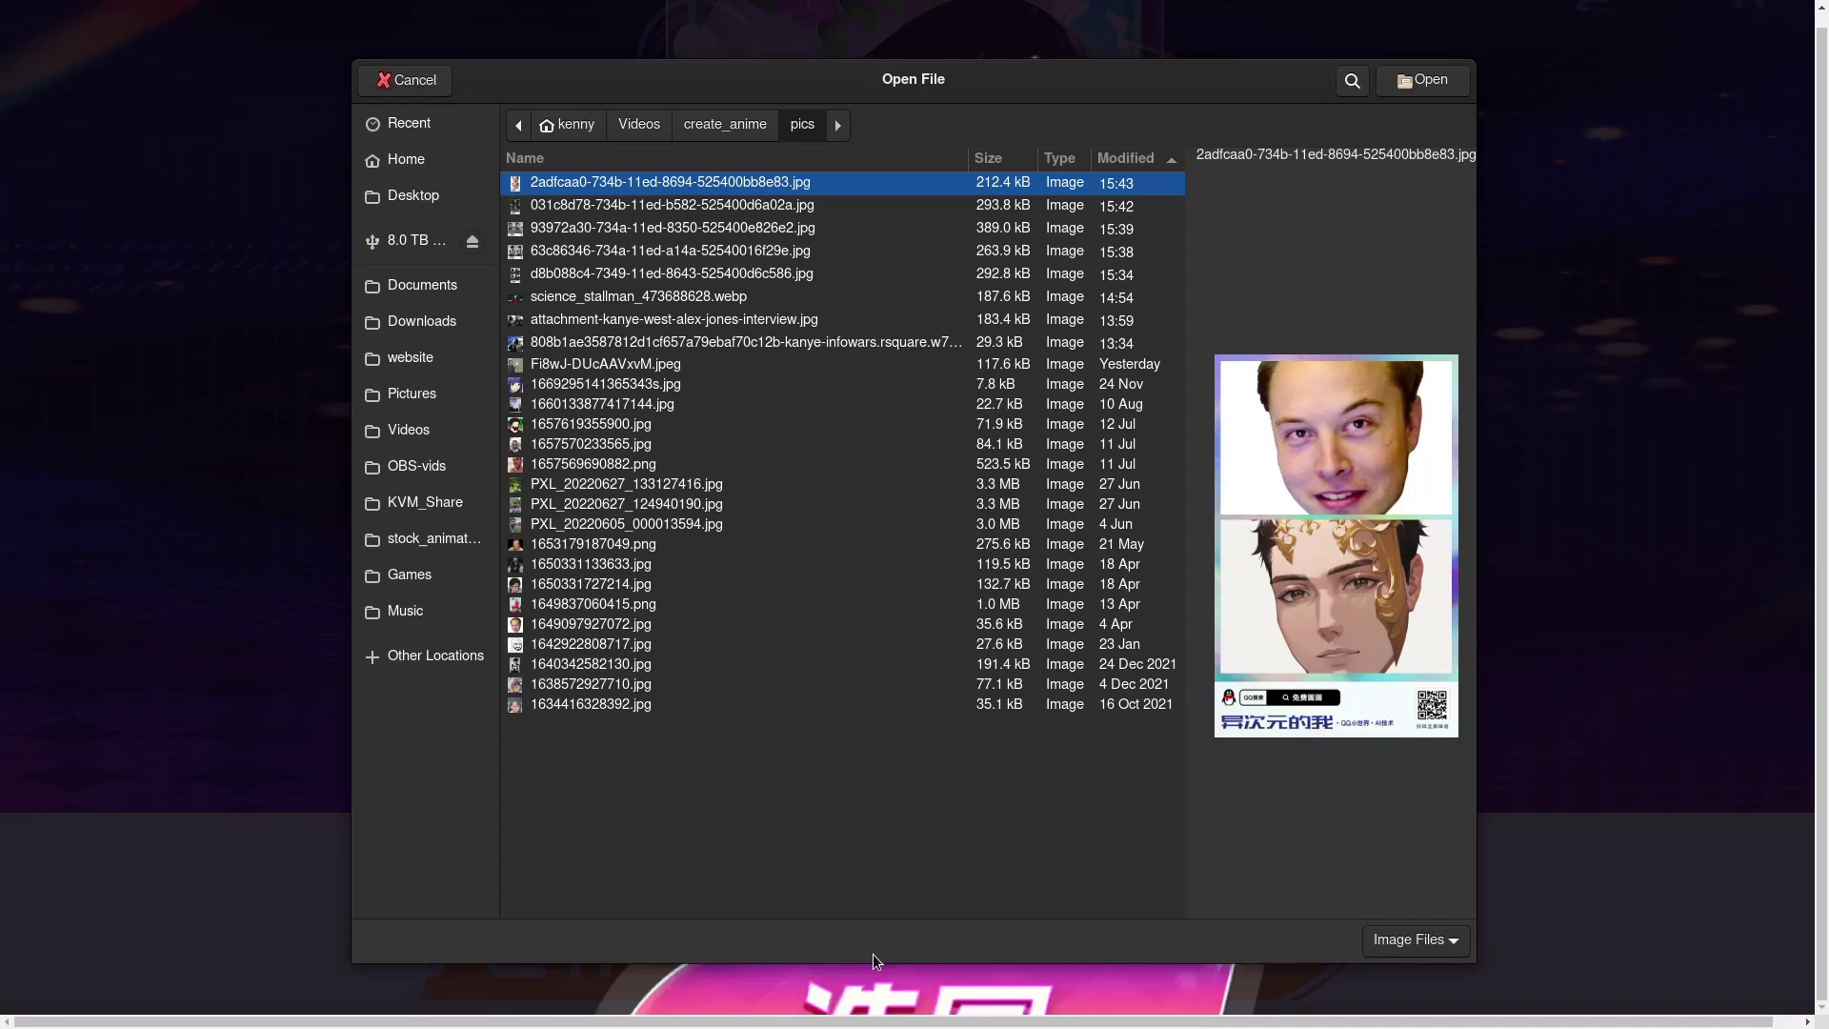
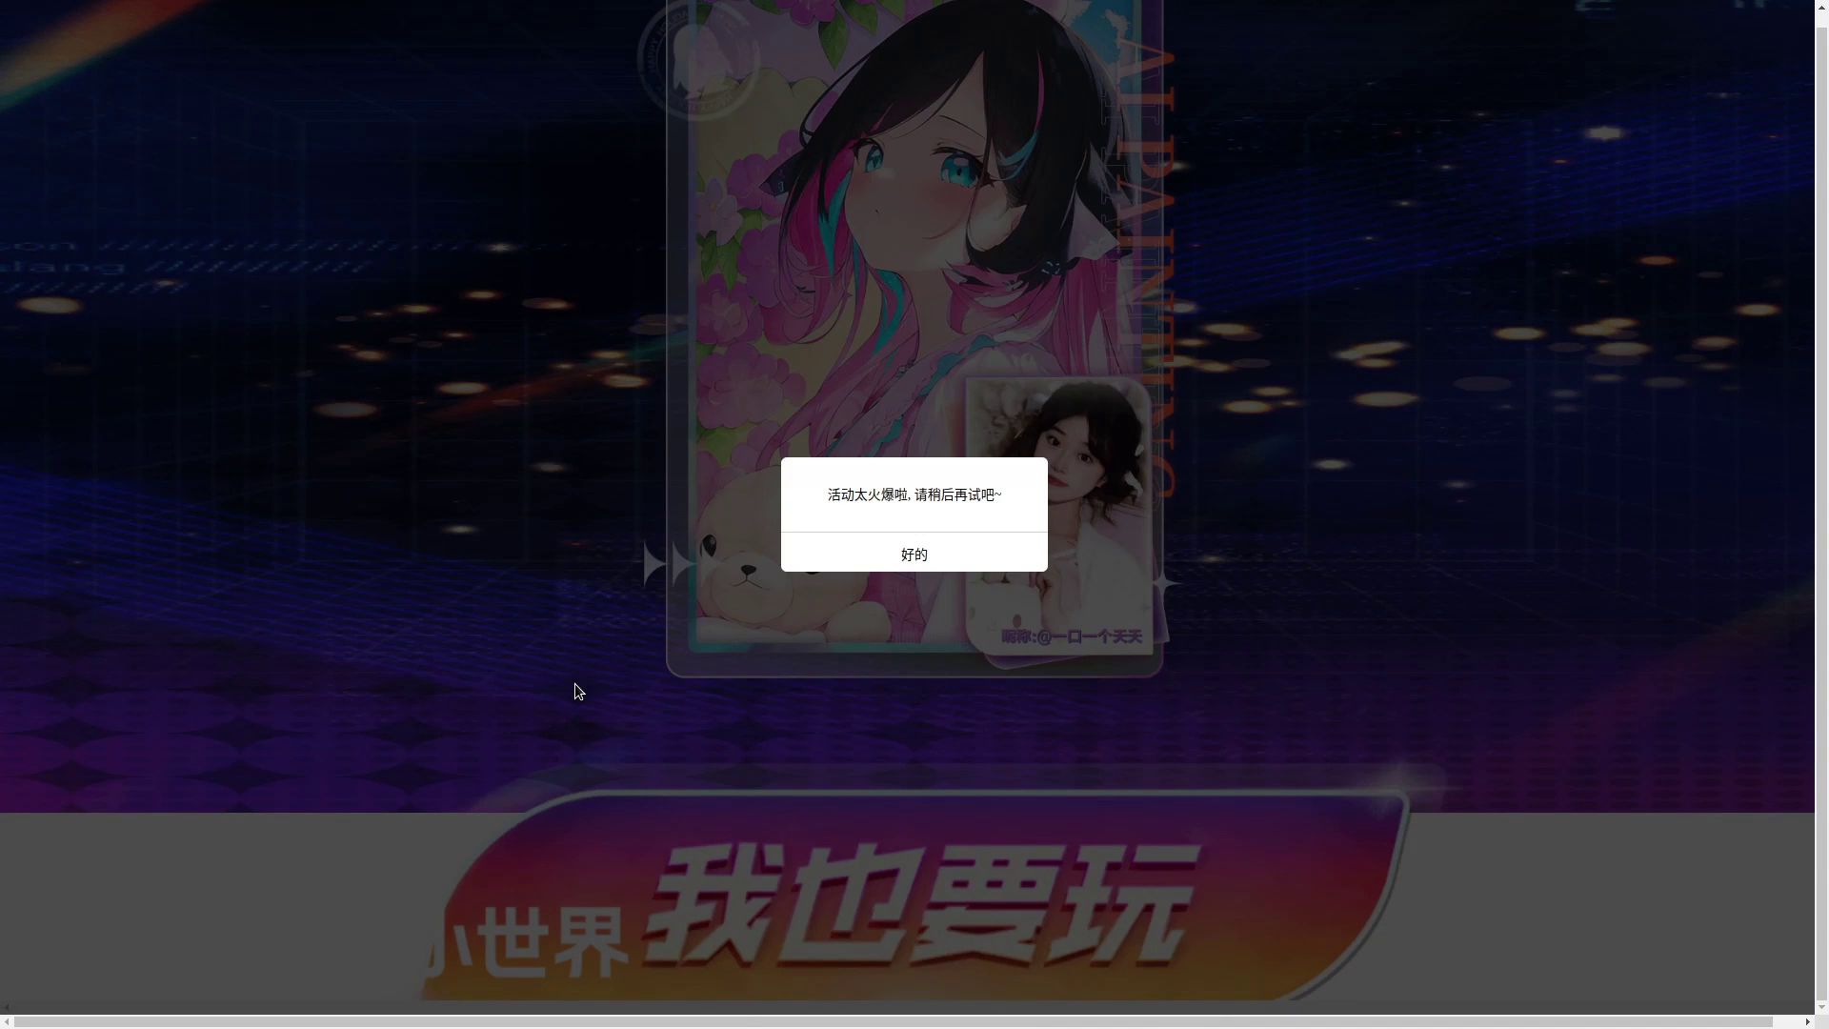
pyautogui.click(885, 569)
# Step: Convert the picture 1653179187049.png from the pics folder in a new conversion
pyautogui.click(972, 916)
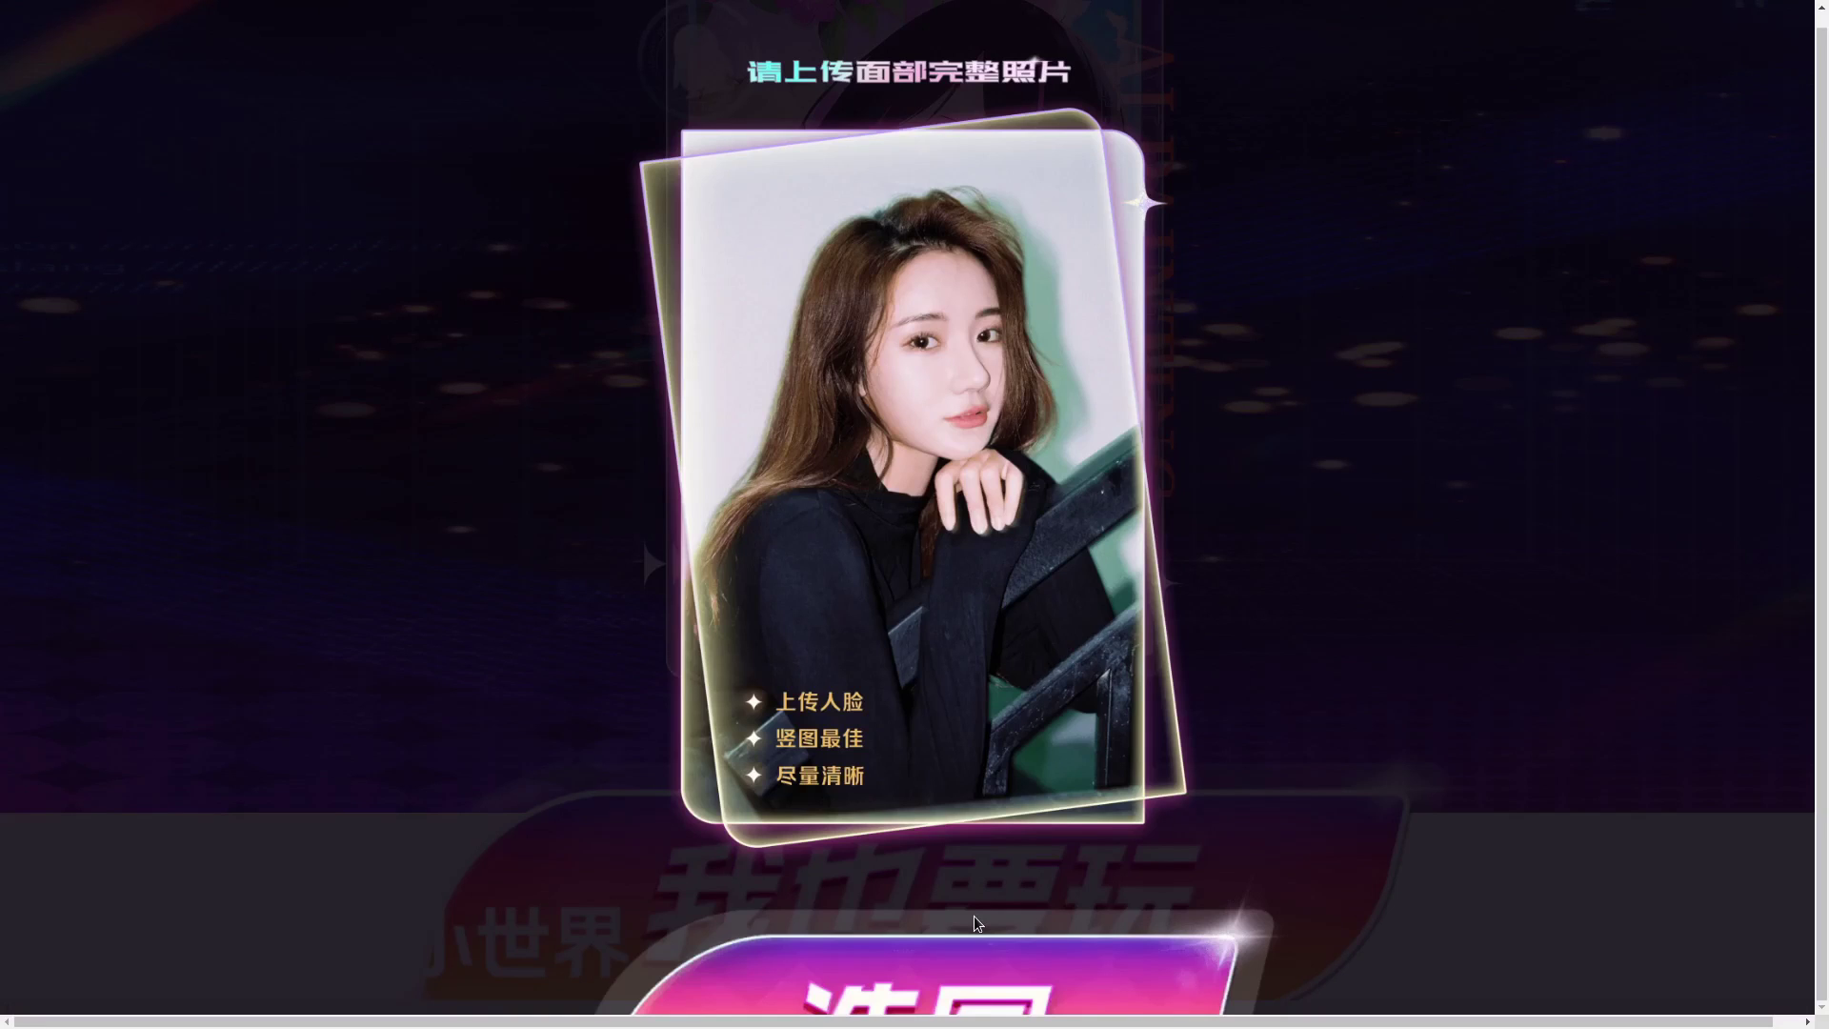
pyautogui.click(924, 971)
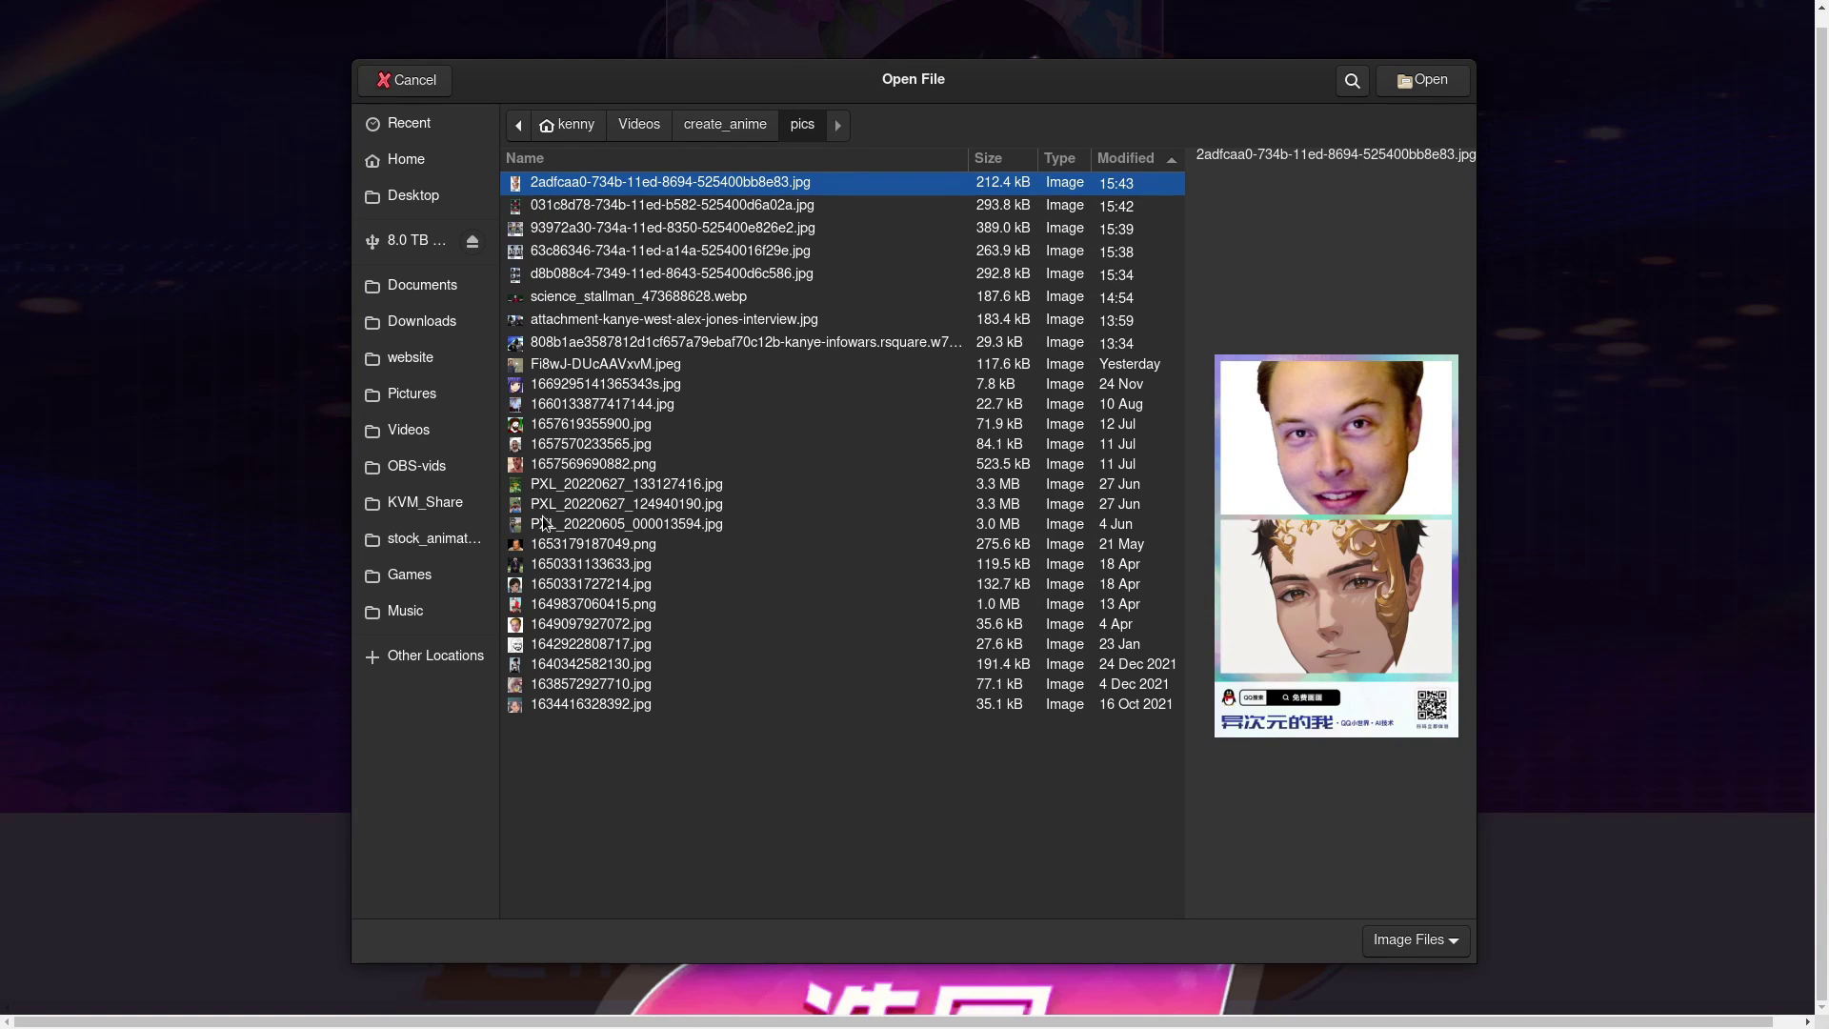
pyautogui.click(549, 548)
pyautogui.doubleClick(549, 547)
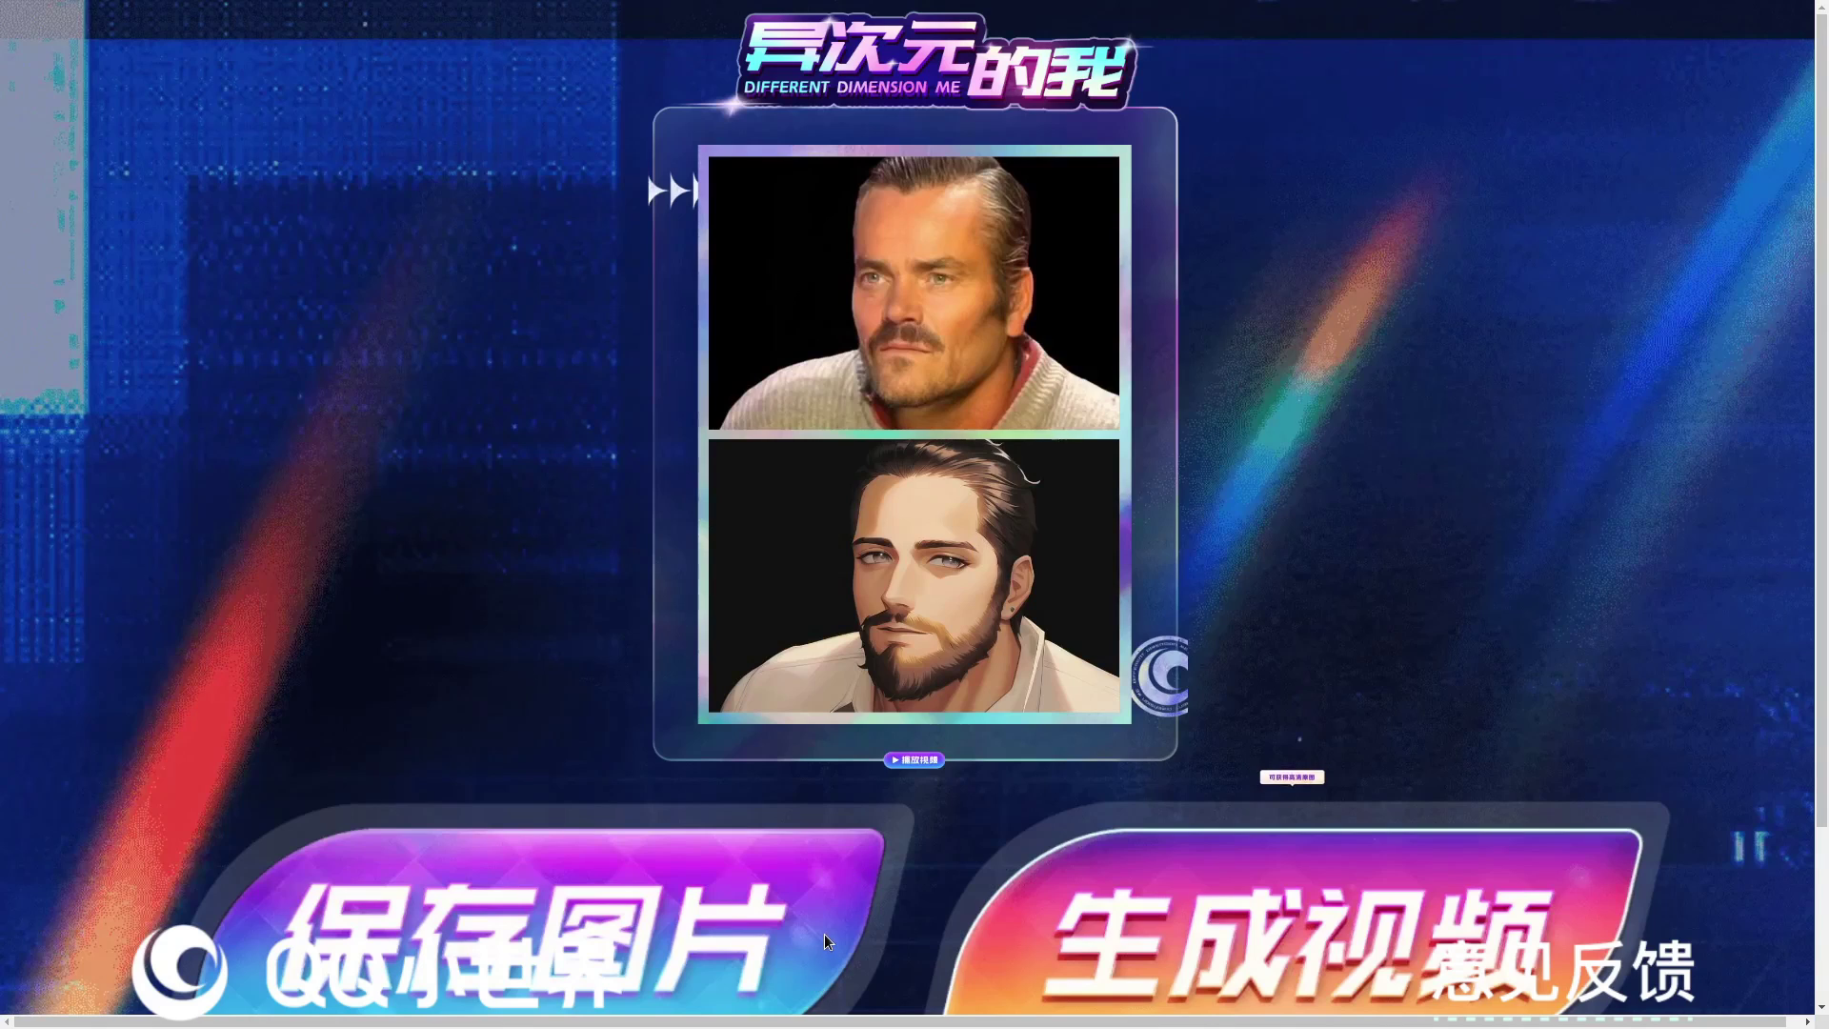
# Step: Save the converted picture of the man in the sweater to the pics folder under its suggested name and close the save overlay
pyautogui.click(794, 904)
pyautogui.rightClick(1104, 427)
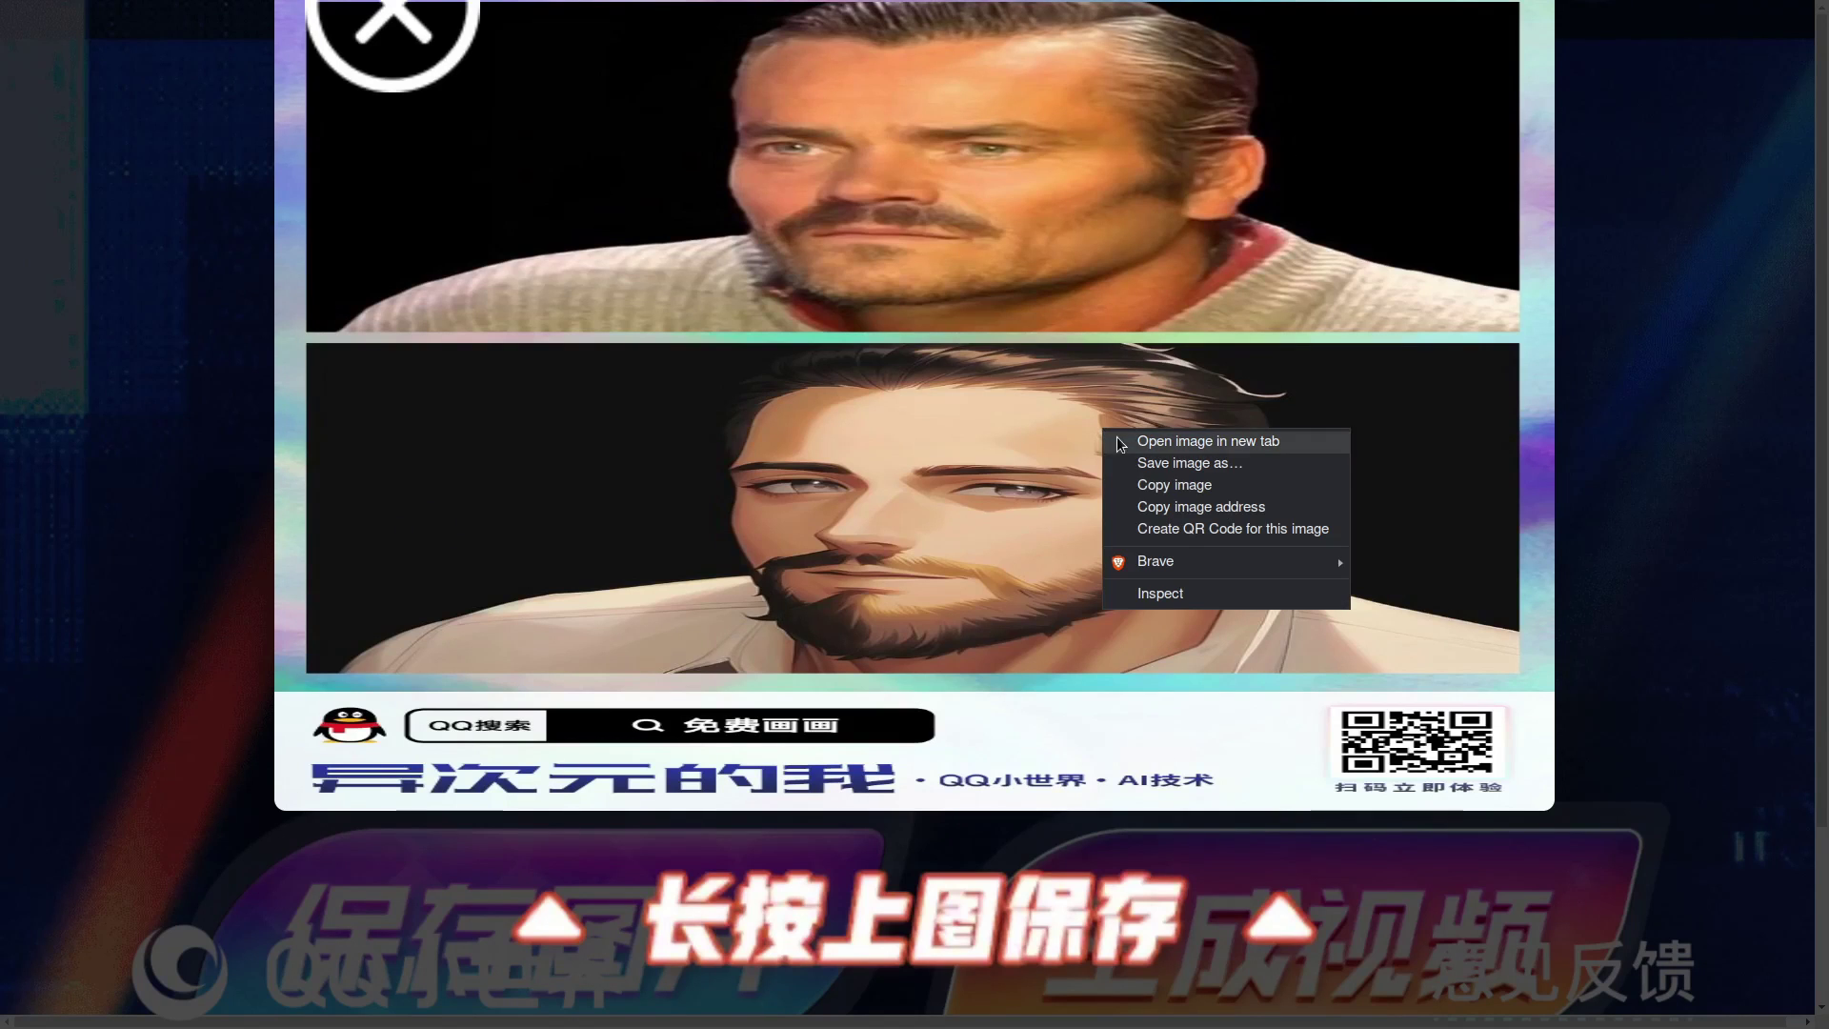
pyautogui.click(1183, 464)
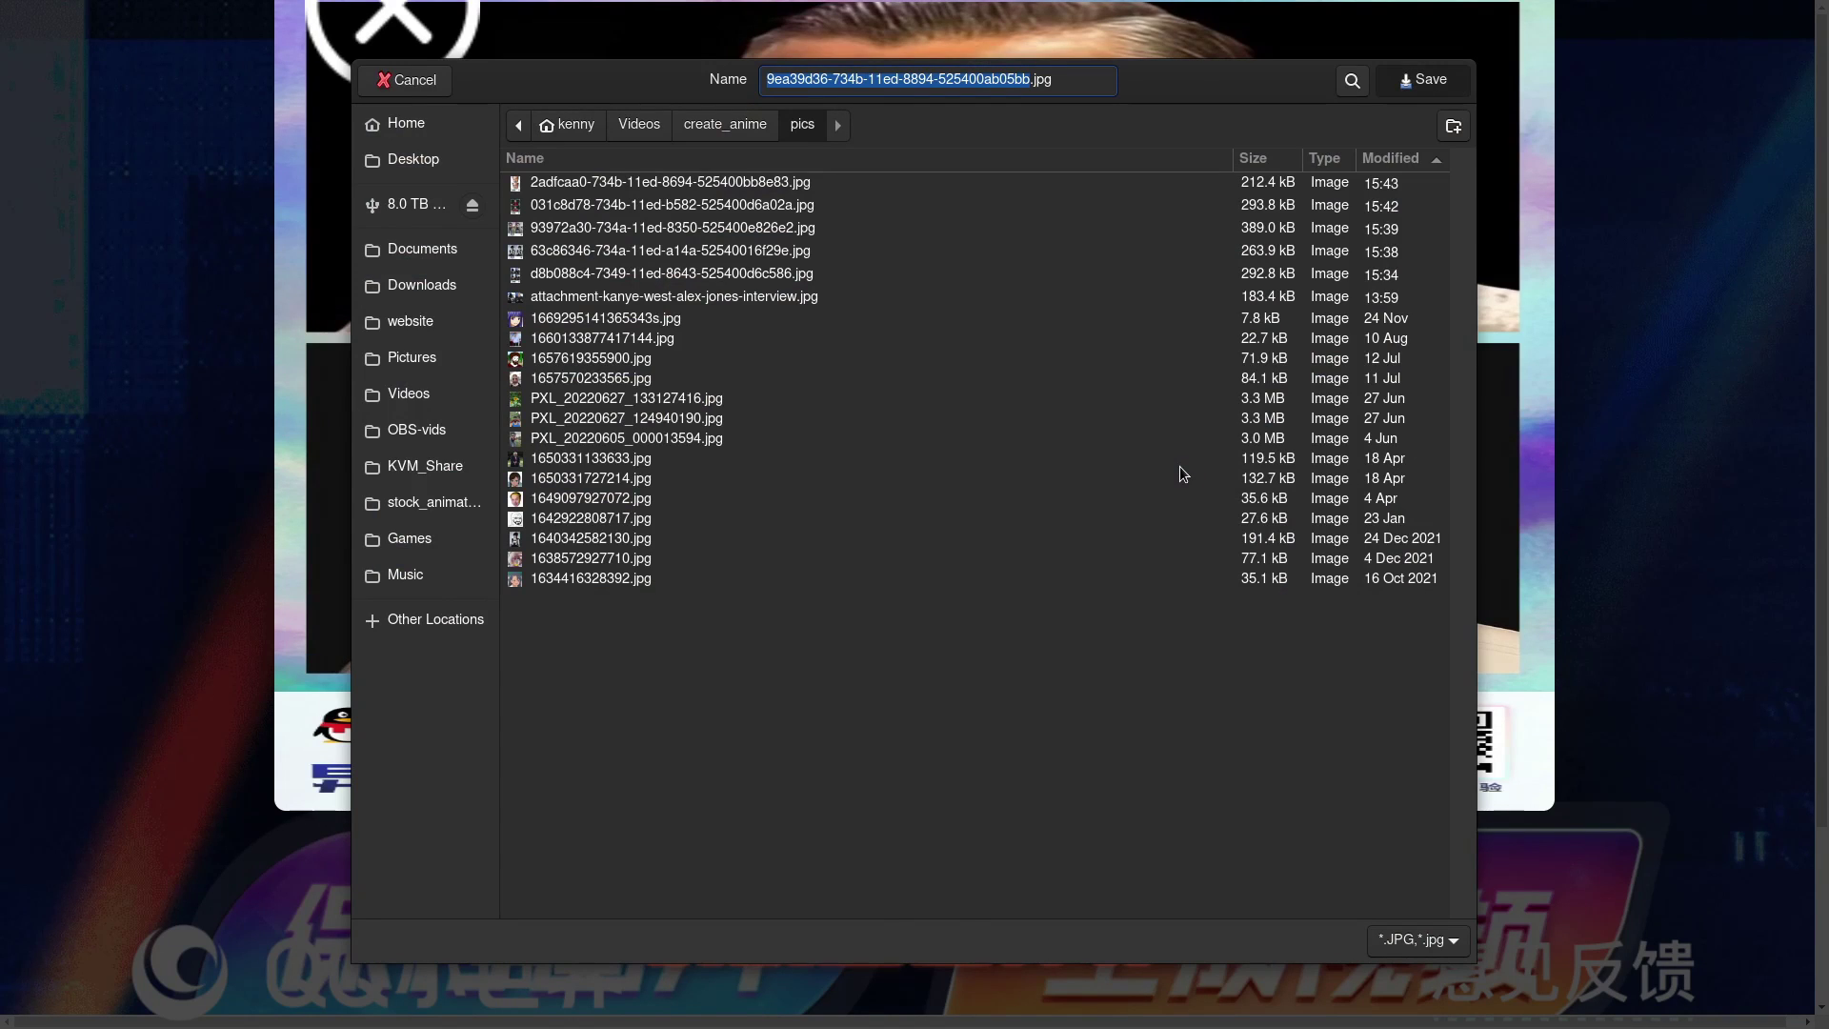
pyautogui.press('Return')
pyautogui.click(448, 47)
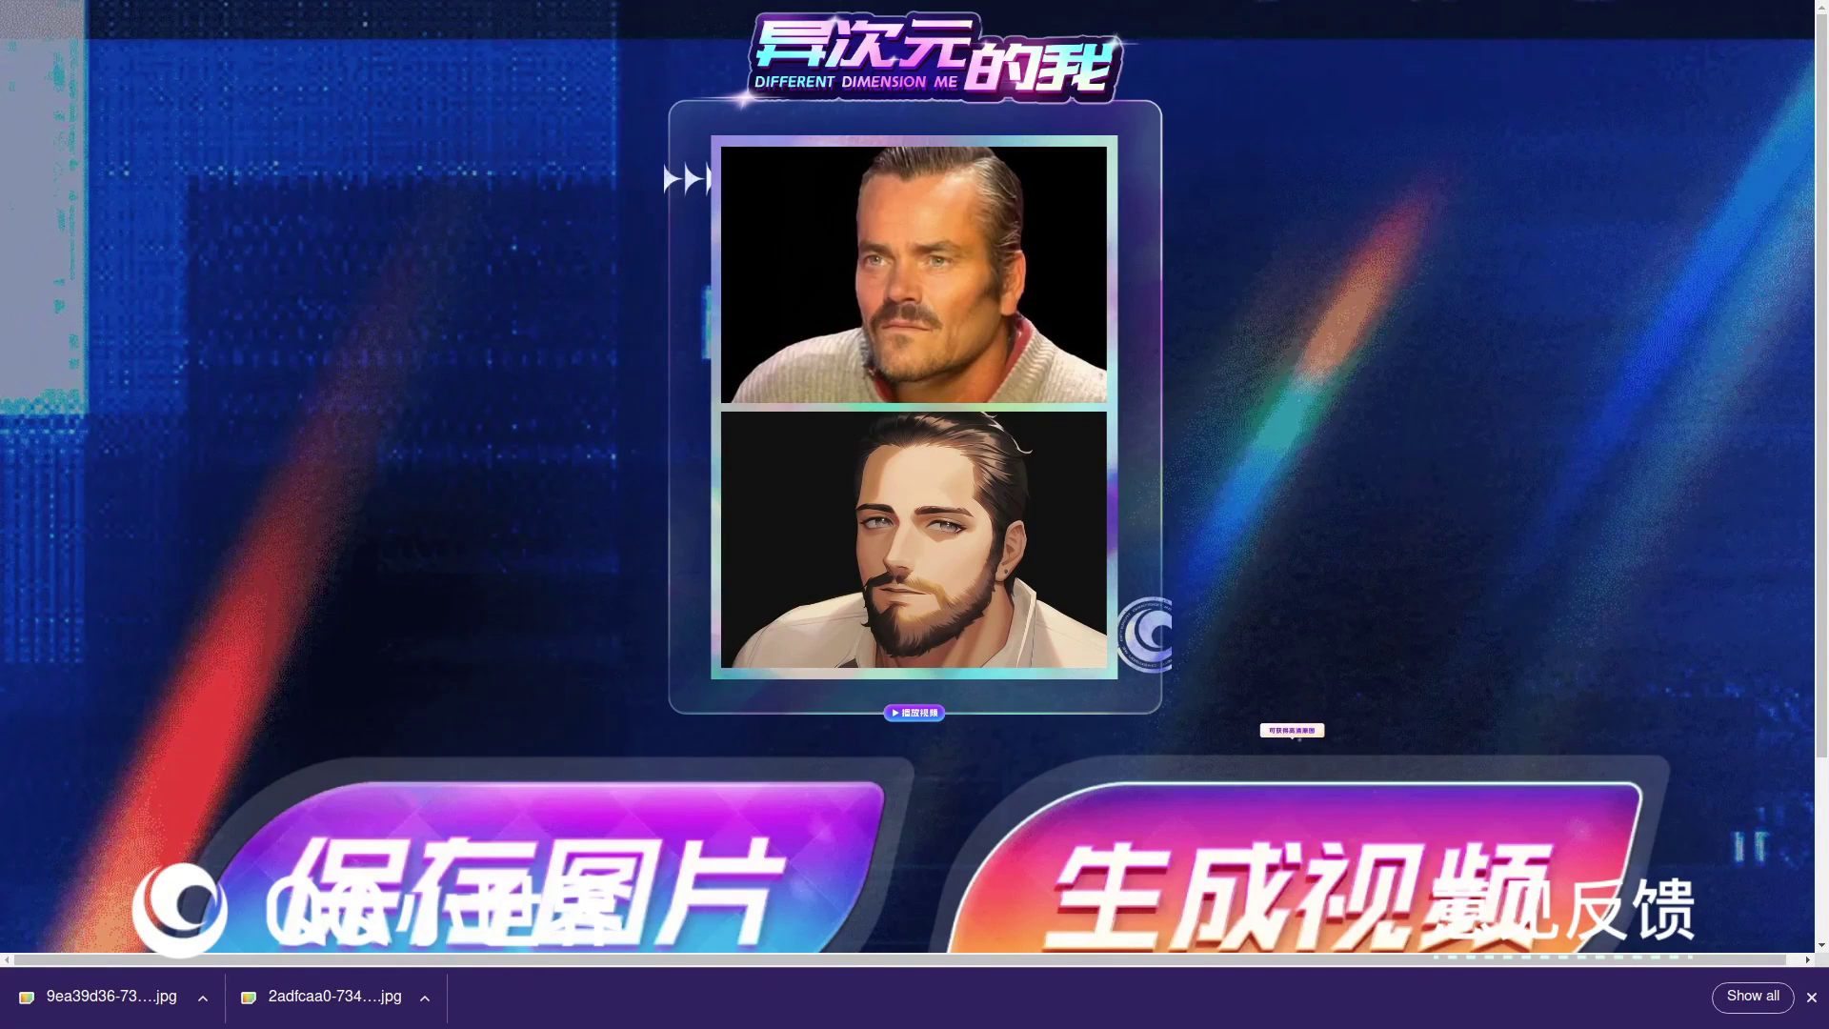
# Step: Open the downloaded comparison image in the image viewer and compare the original portrait with its anime version up close
pyautogui.click(111, 996)
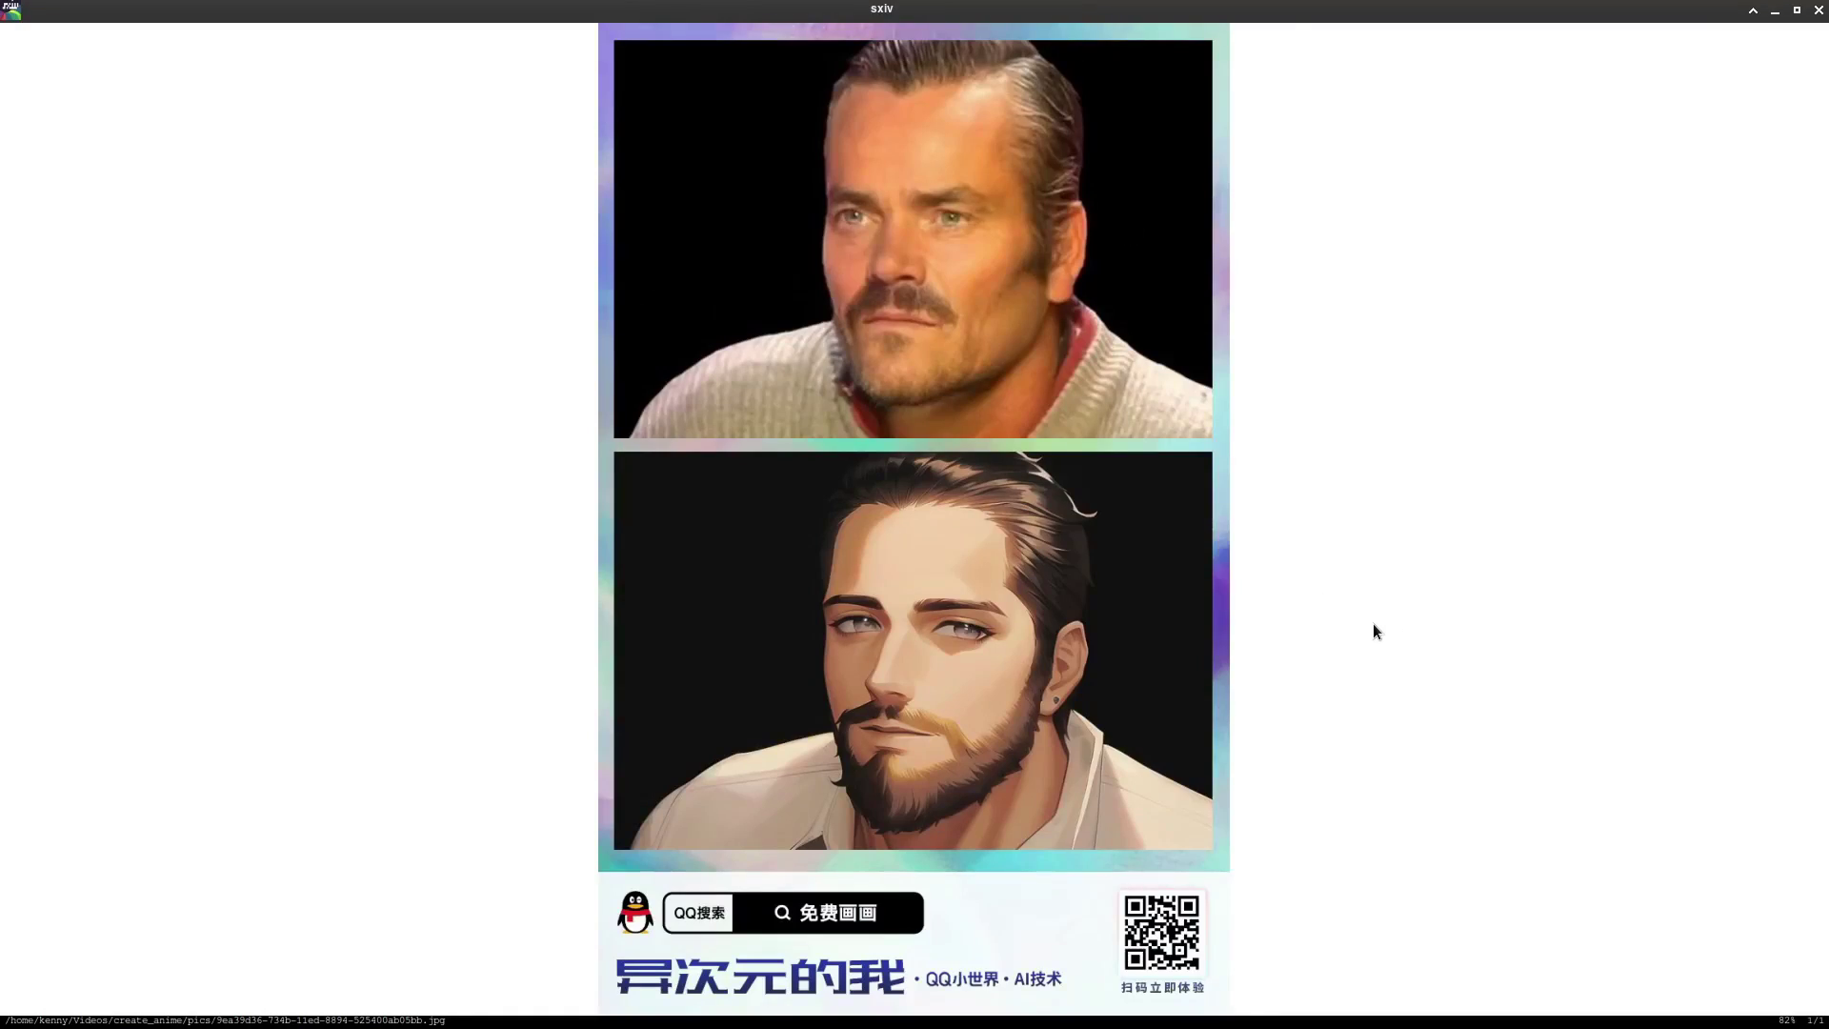
pyautogui.scroll(2, 1371, 633)
pyautogui.scroll(1, 1335, 511)
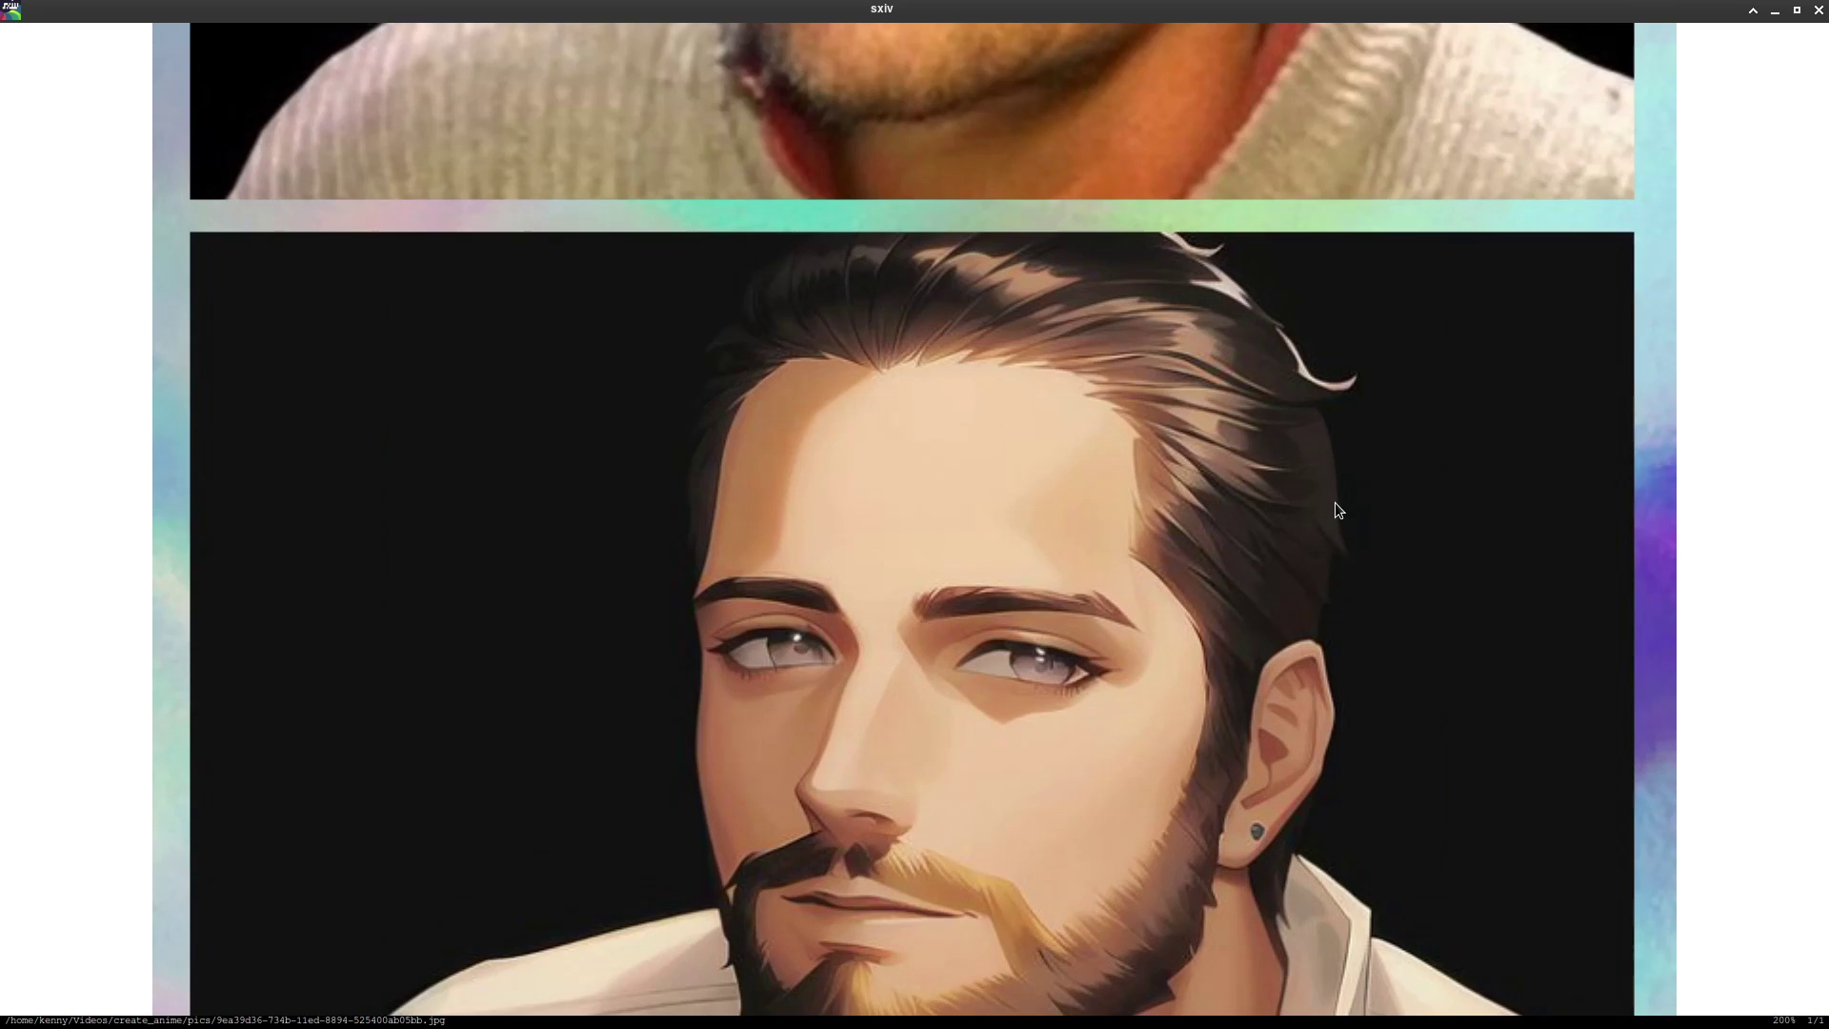
pyautogui.scroll(4, 1336, 509)
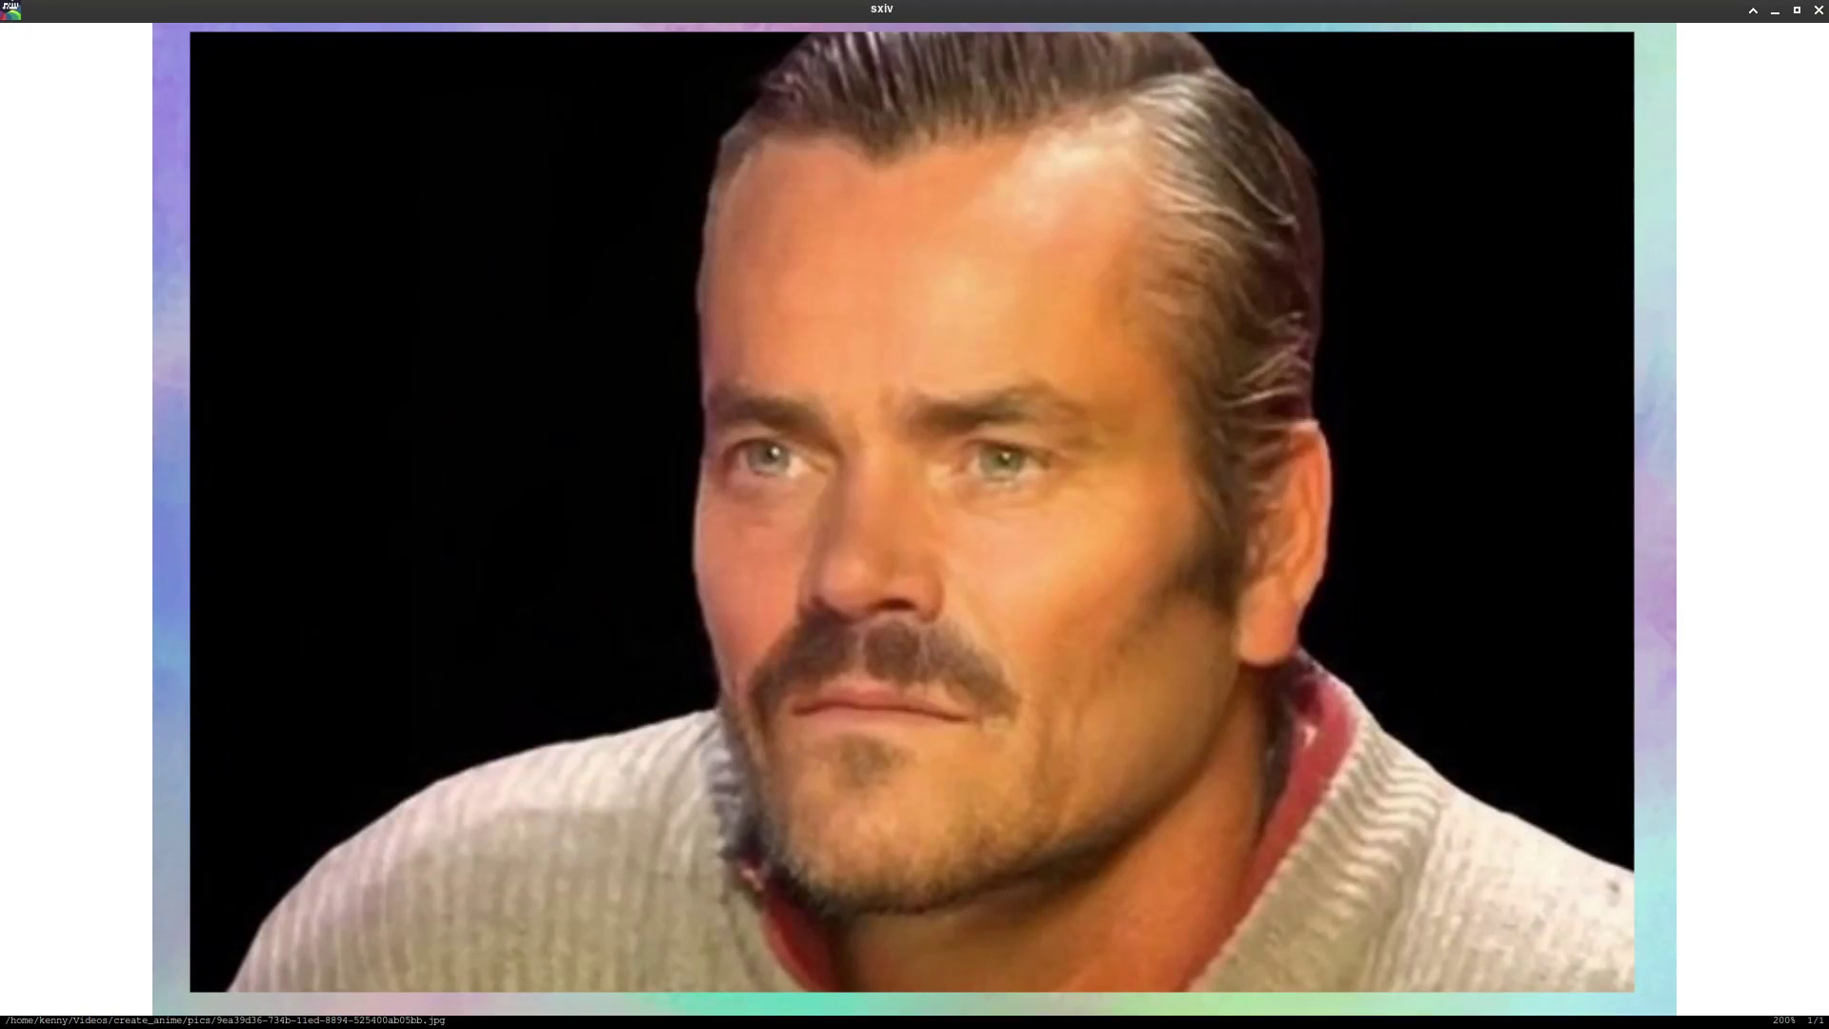
pyautogui.scroll(-5, 1335, 509)
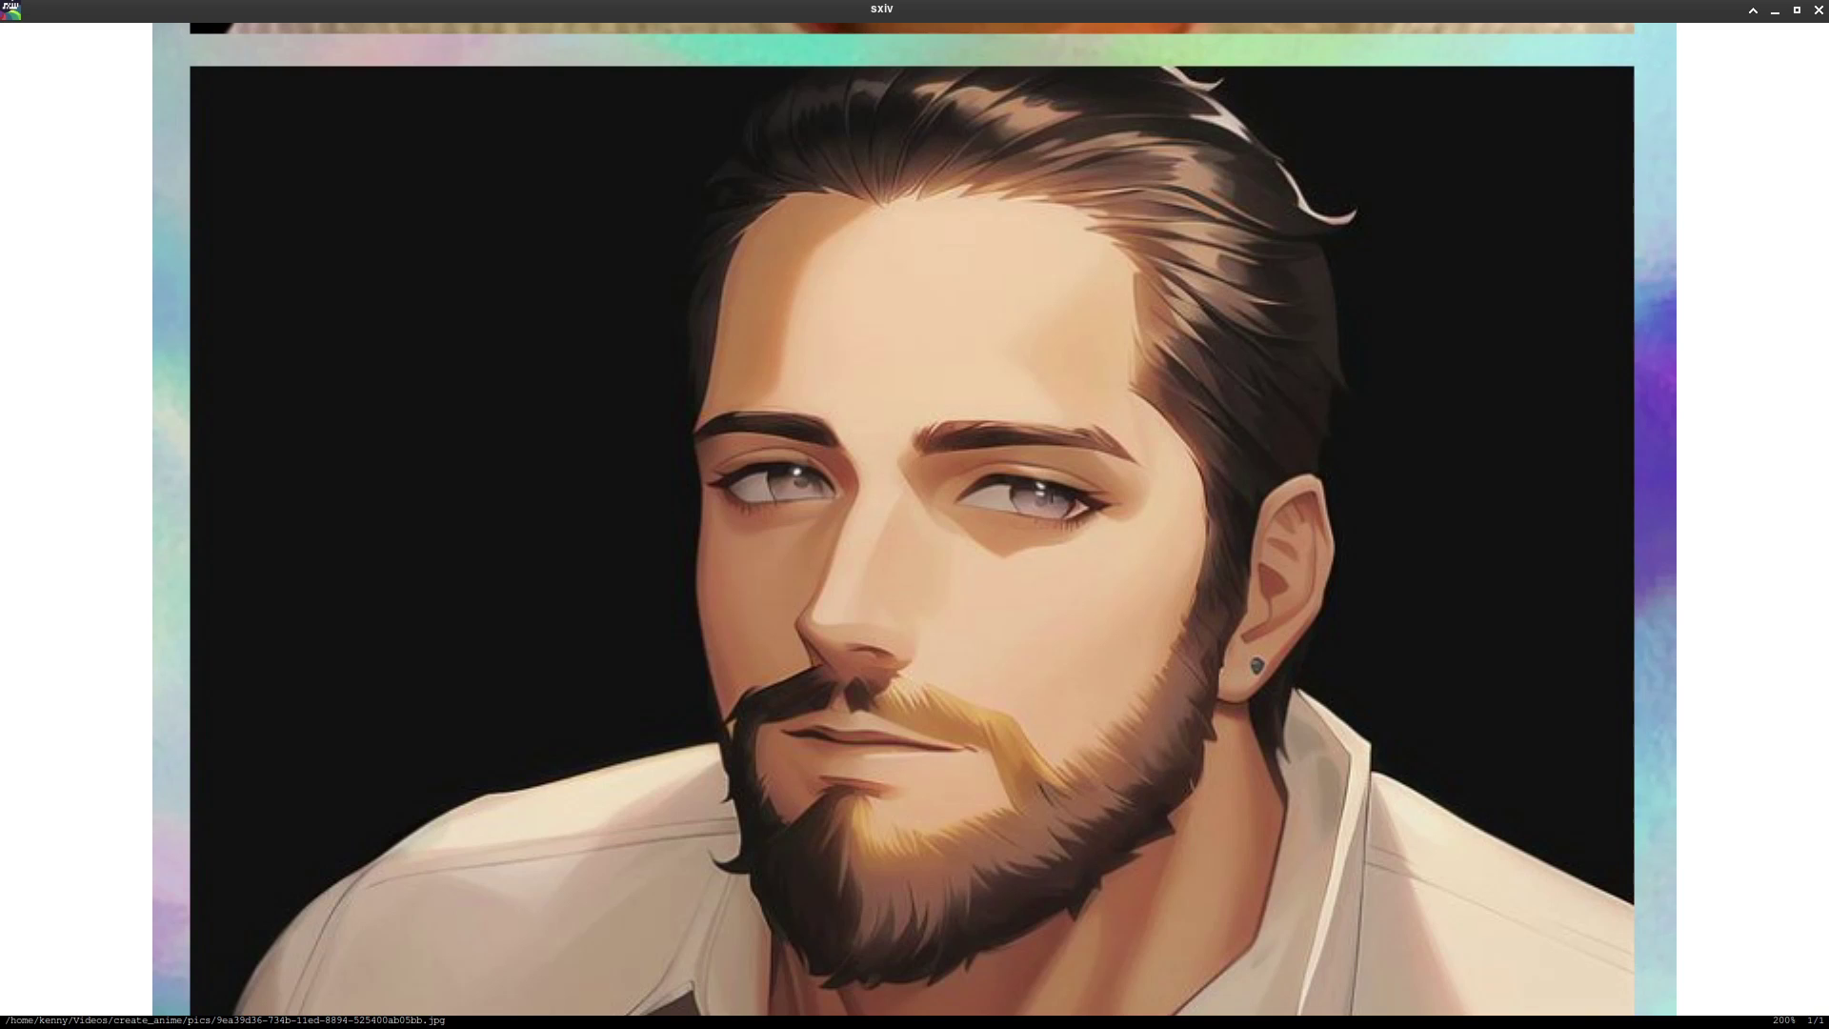
pyautogui.scroll(-2, 914, 521)
pyautogui.scroll(2, 915, 520)
pyautogui.keyDown('ctrl'); pyautogui.scroll(-1, 993, 763); pyautogui.keyUp('ctrl')
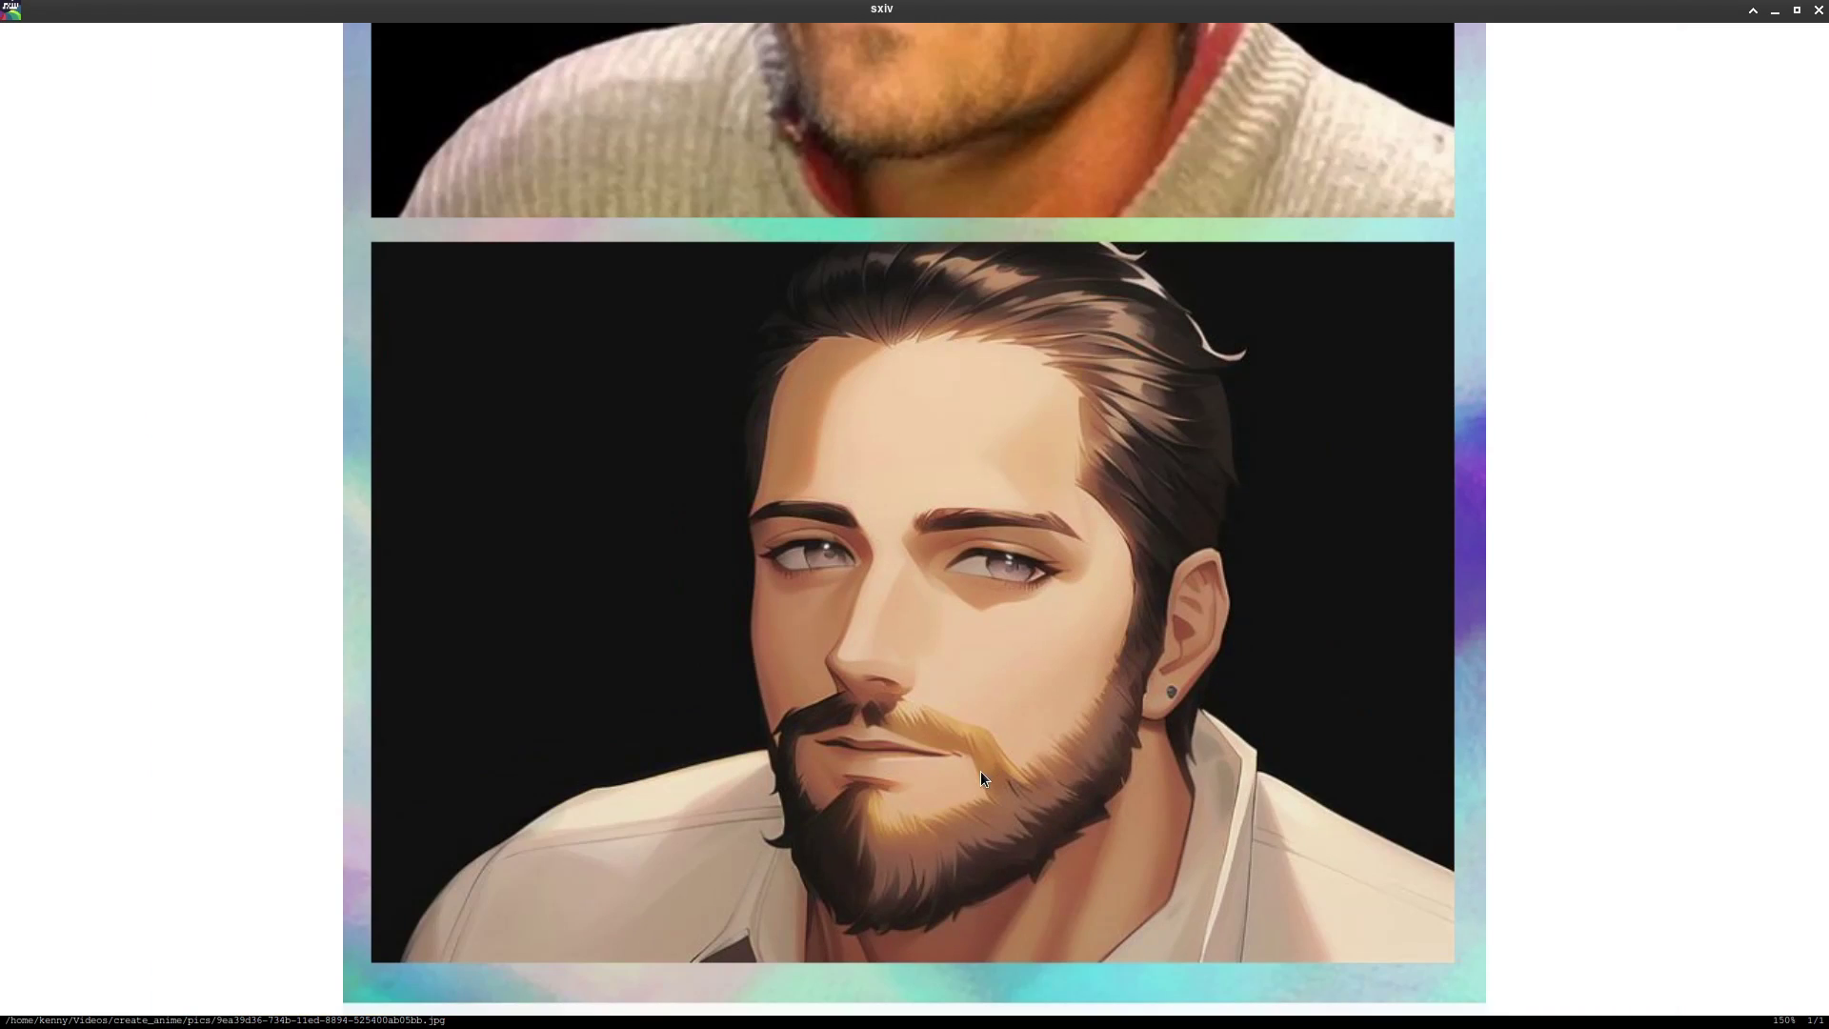
pyautogui.scroll(4, 978, 756)
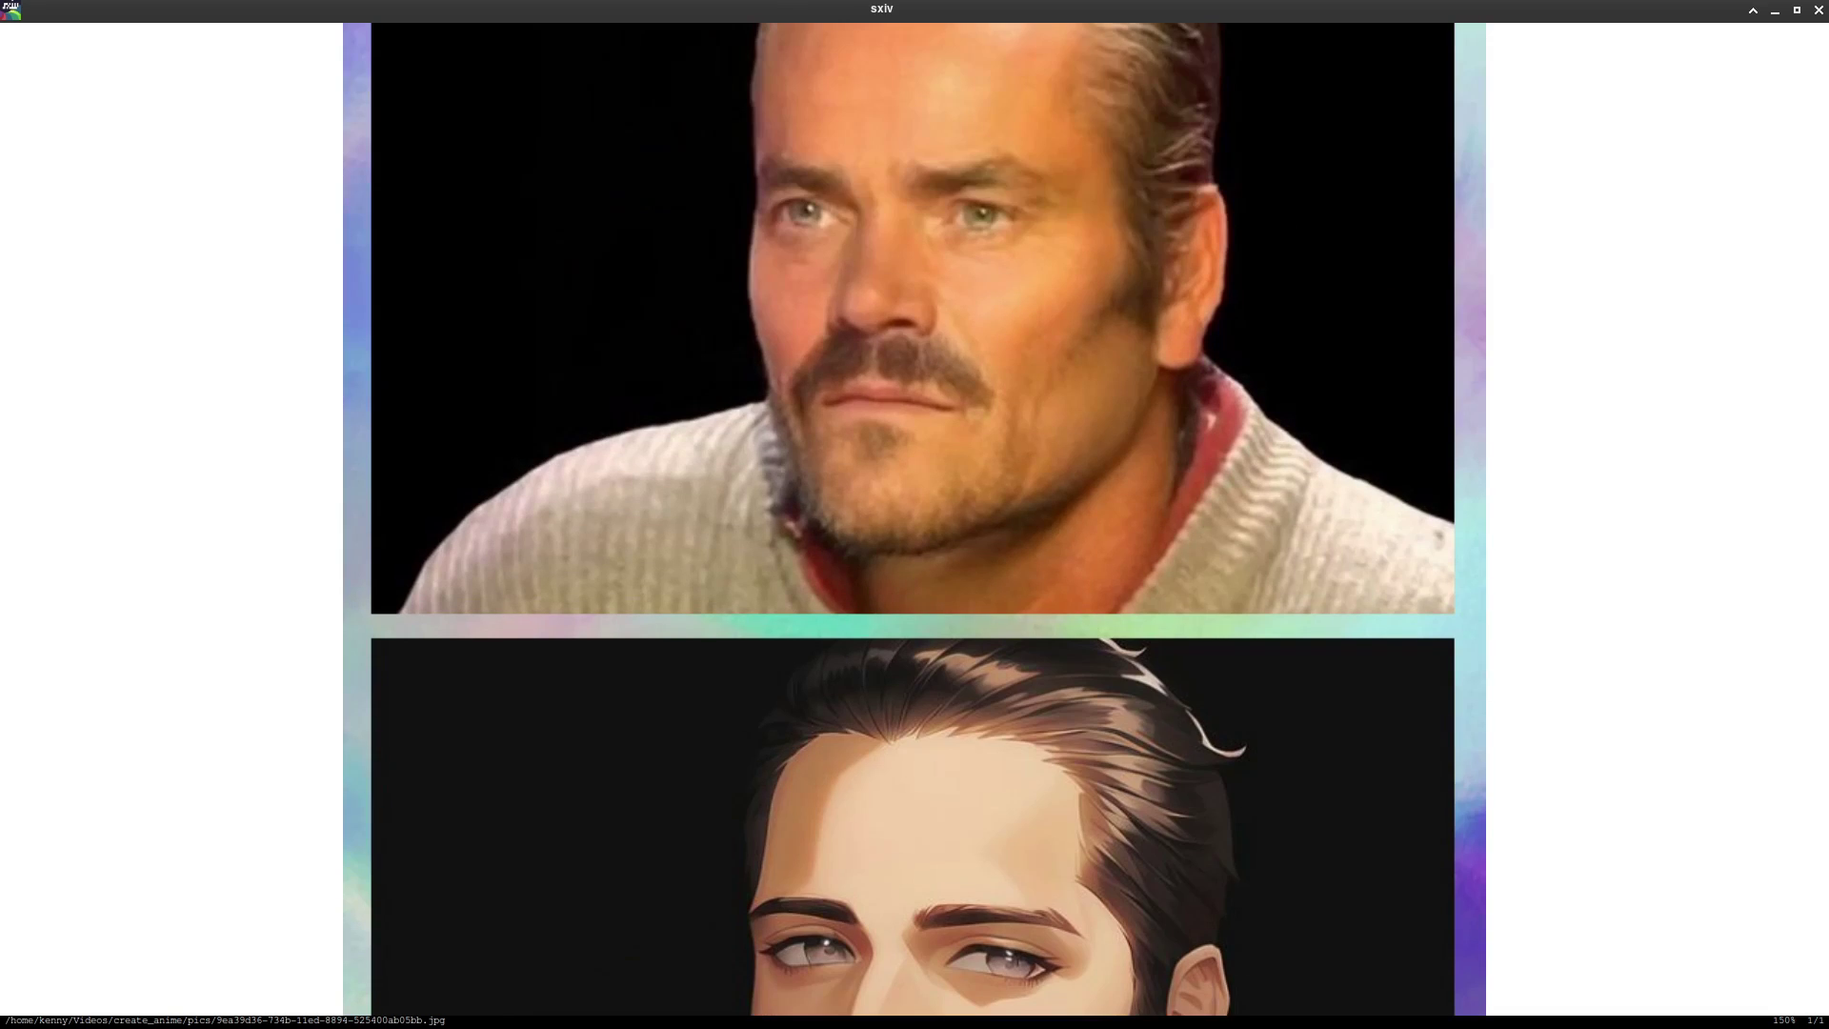
pyautogui.scroll(-3, 915, 520)
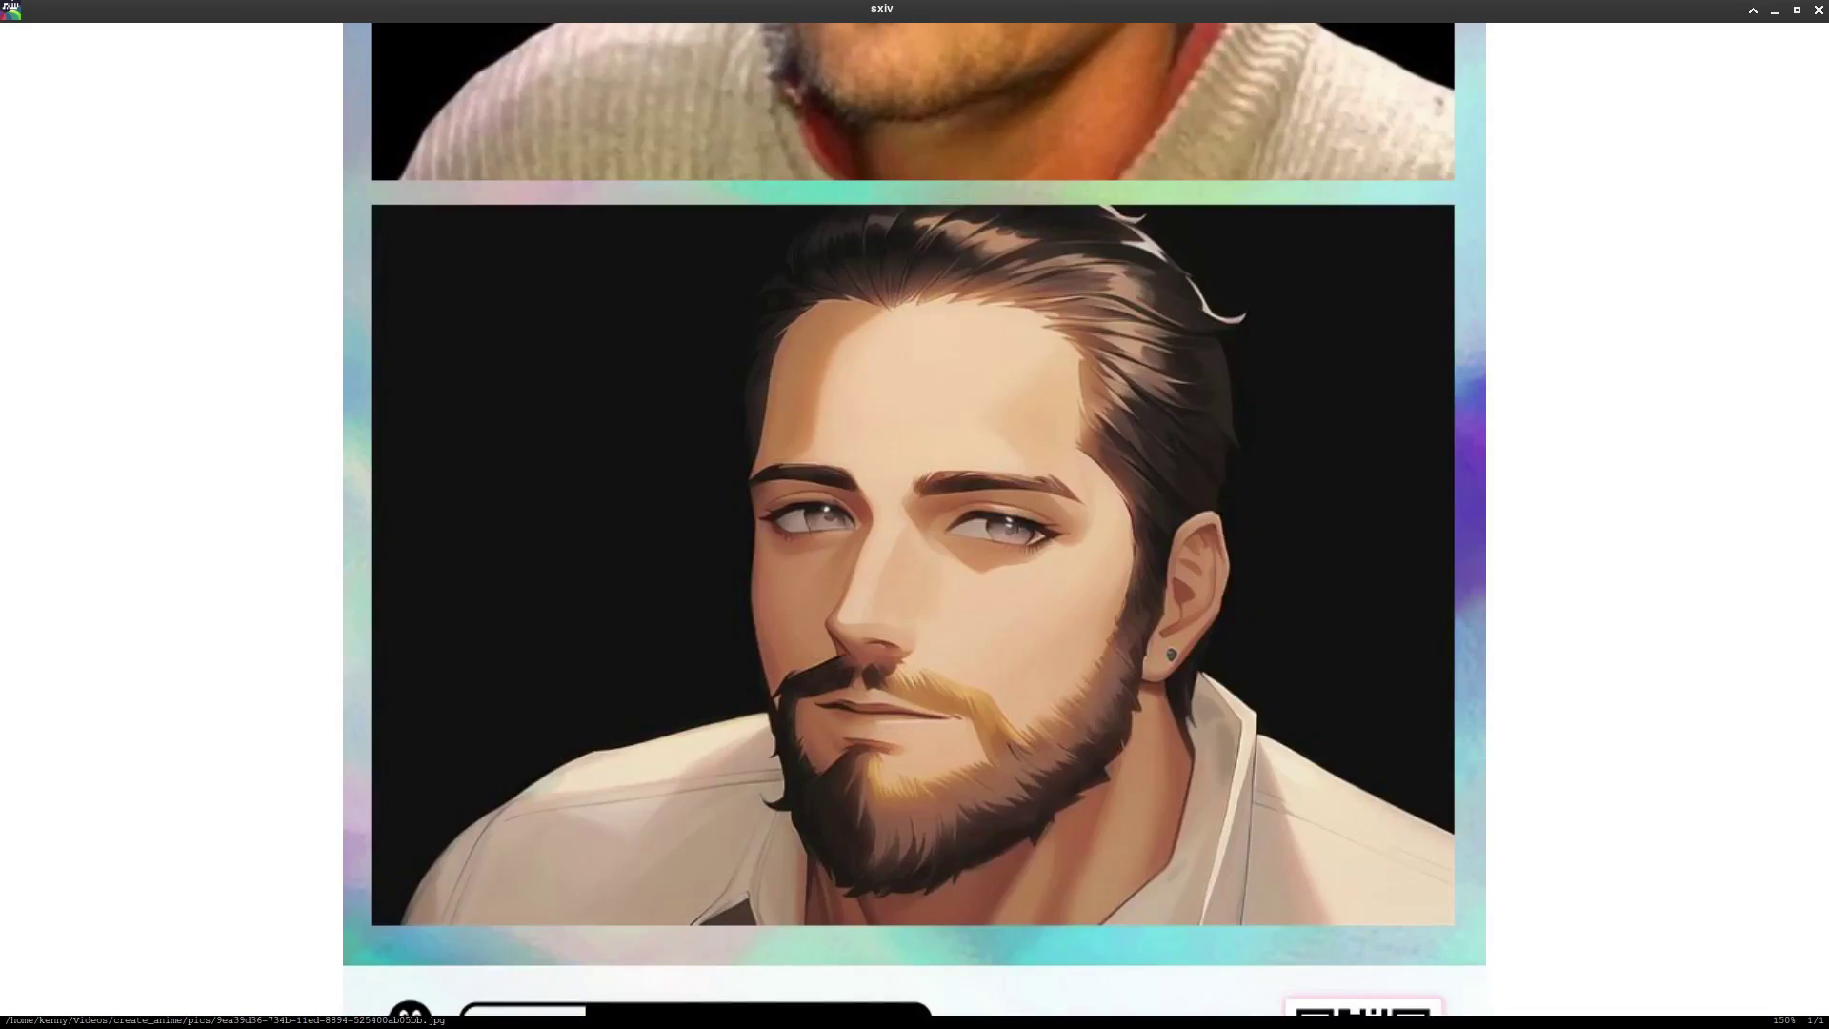